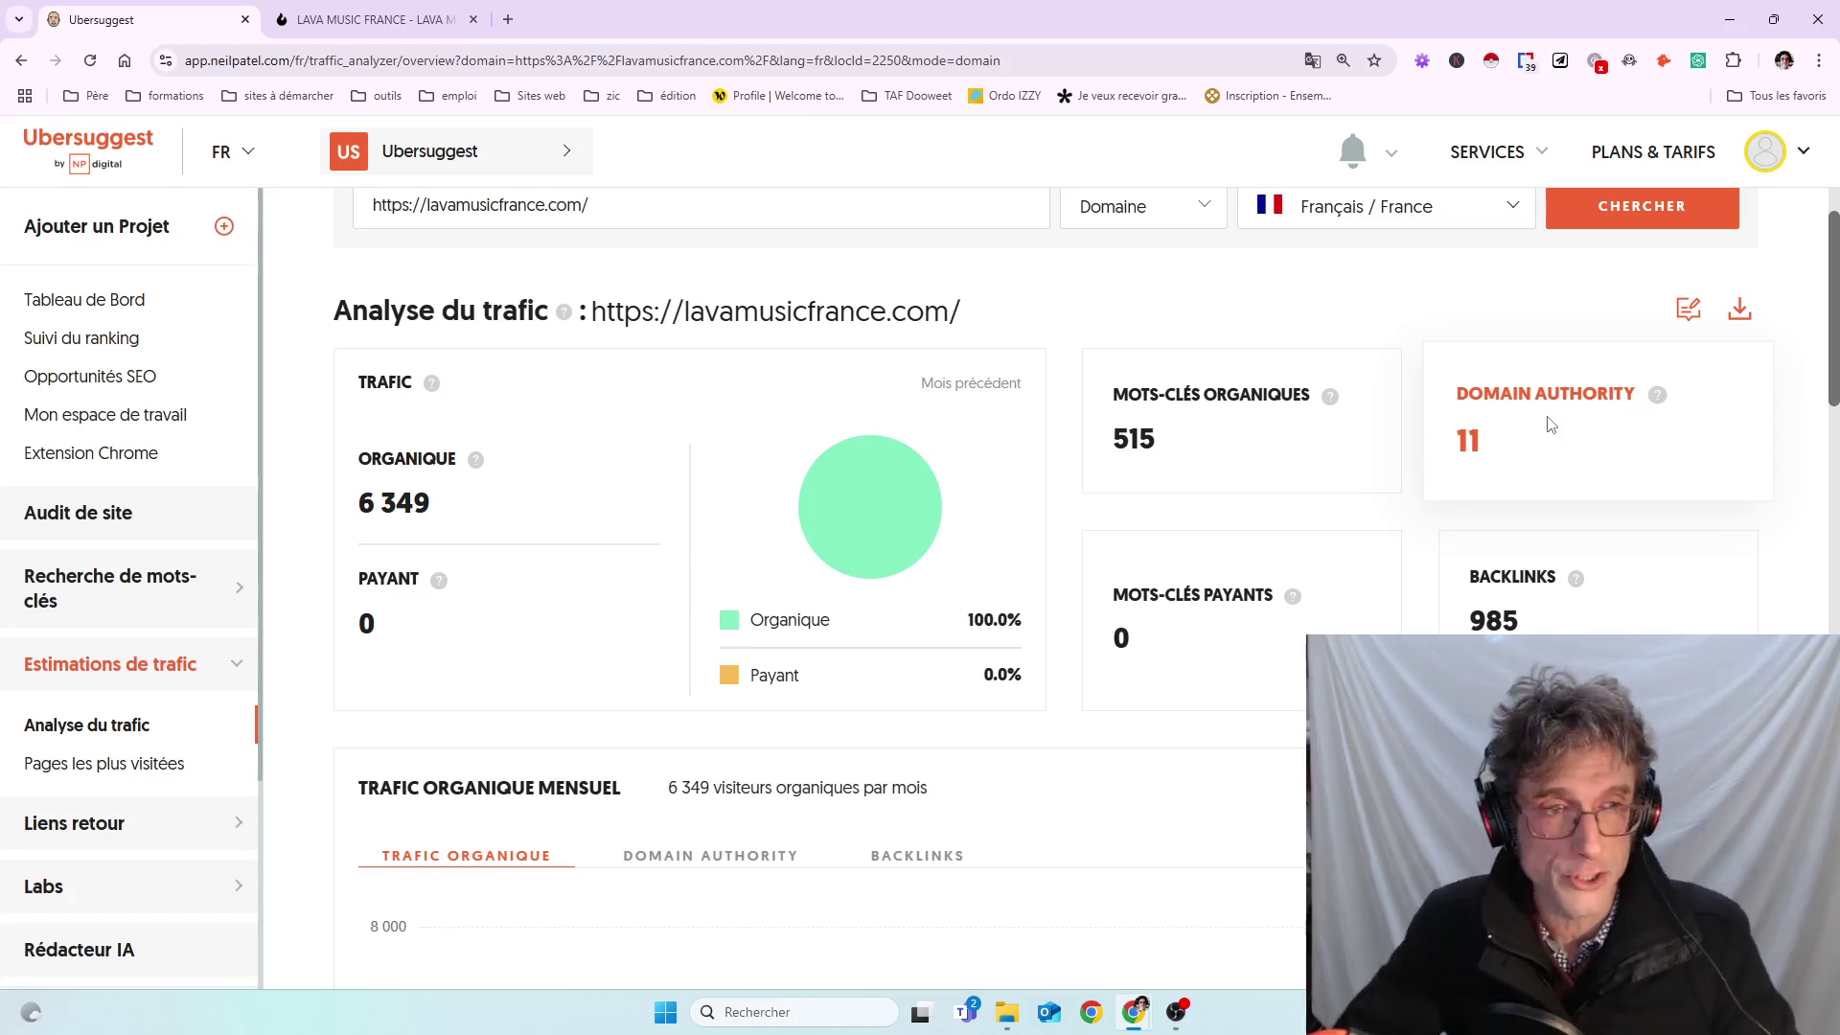
- Switch to the LAVA MUSIC FRANCE website and look through its home page down to the social media links
{"action": "scroll", "coordinate": [1433, 375], "scroll_direction": "down", "scroll_amount": 1}
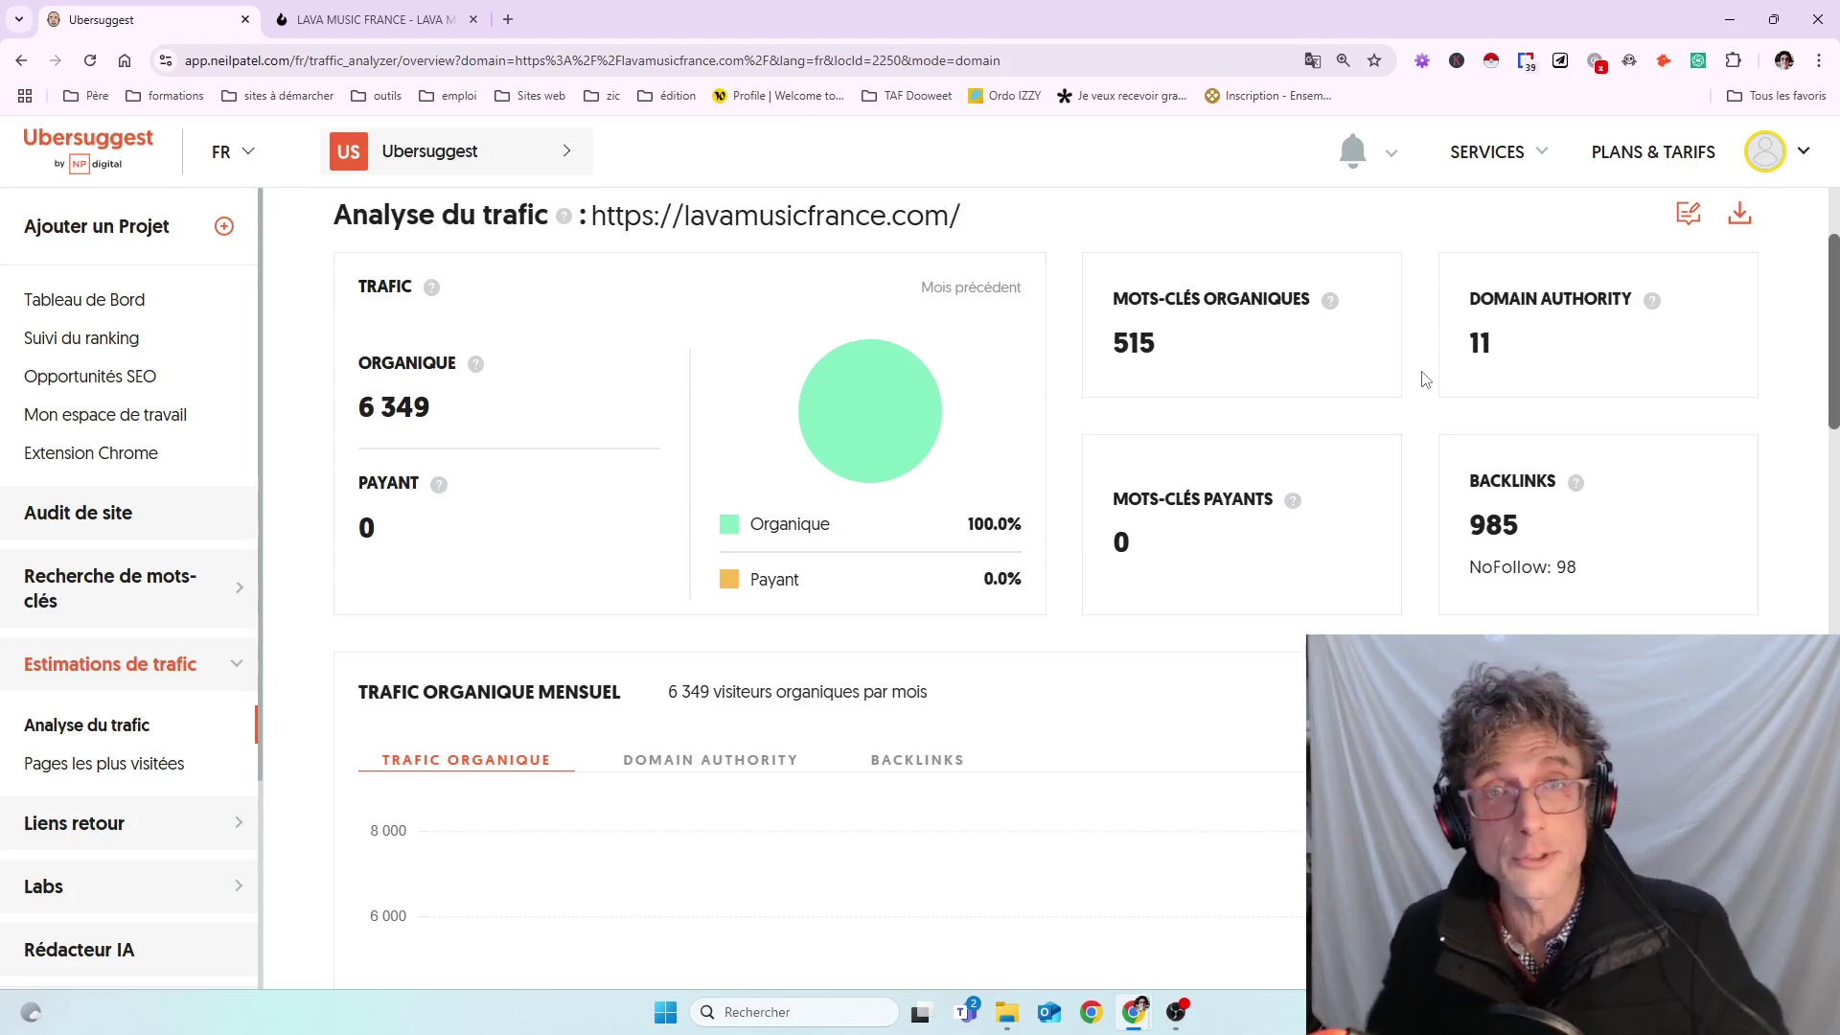
{"action": "left_click", "coordinate": [373, 19]}
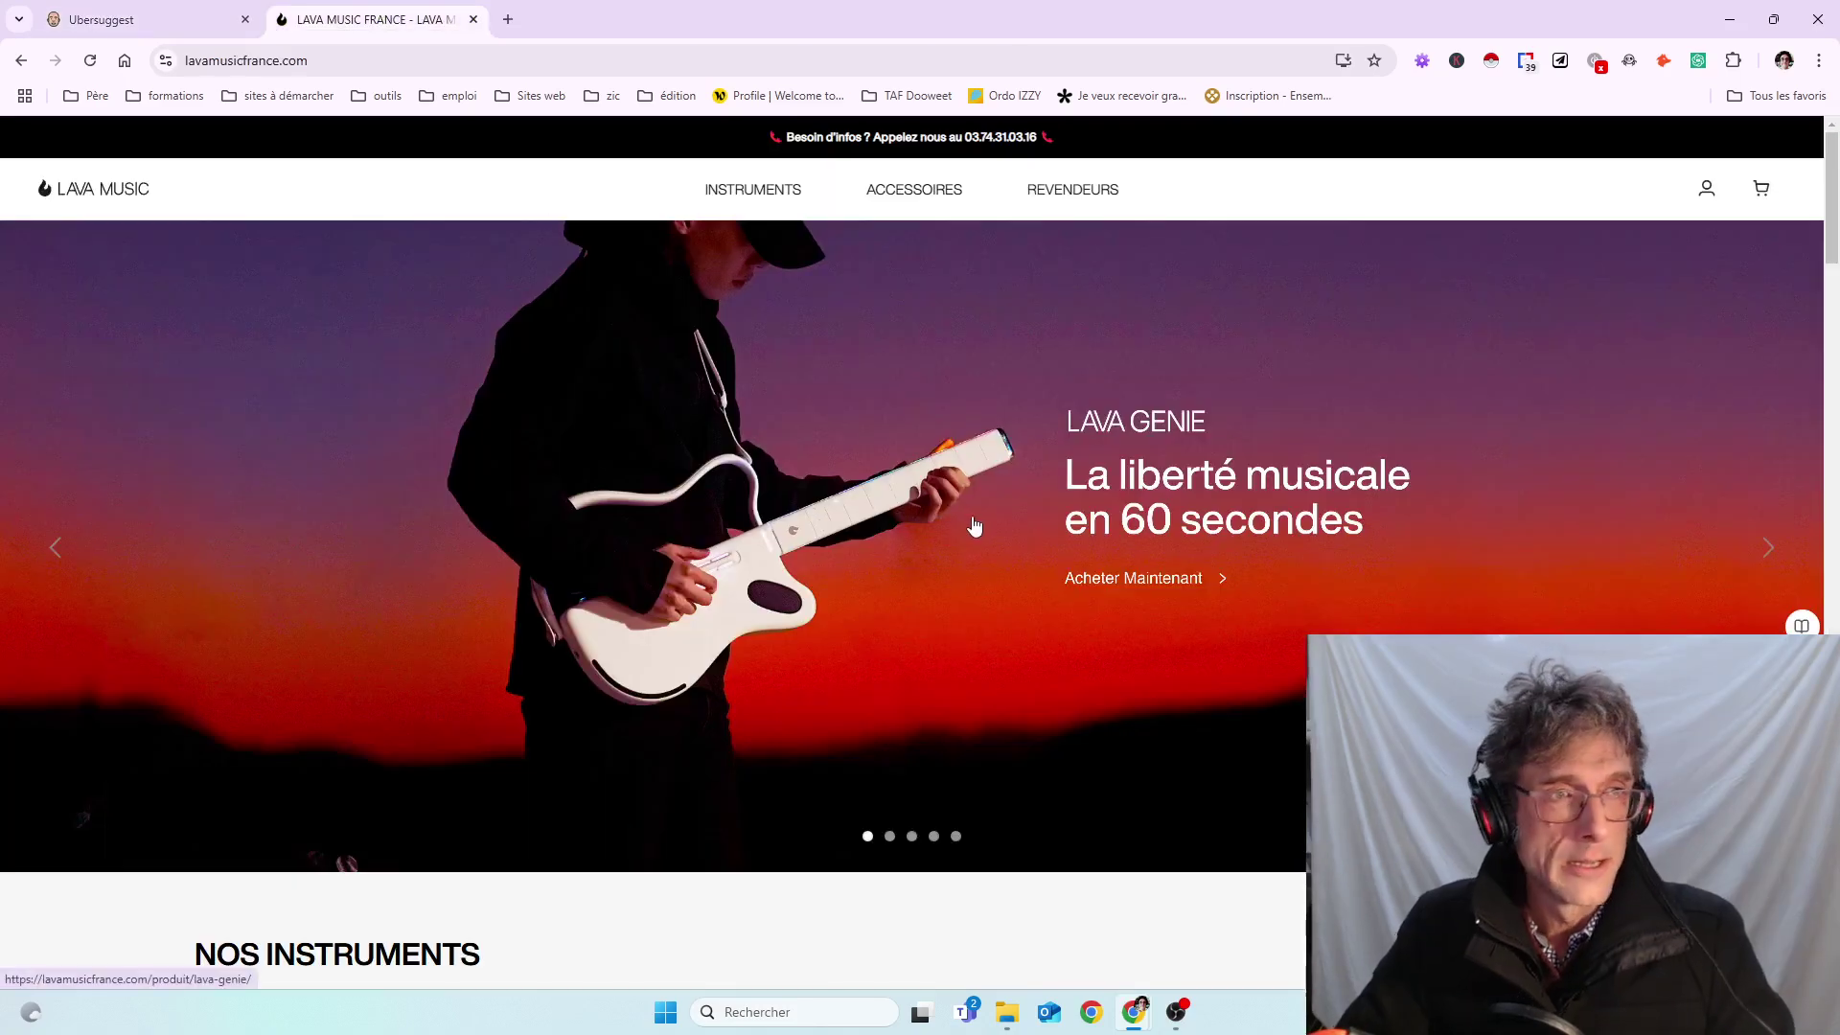
{"action": "scroll", "coordinate": [974, 526], "scroll_direction": "down", "scroll_amount": 20}
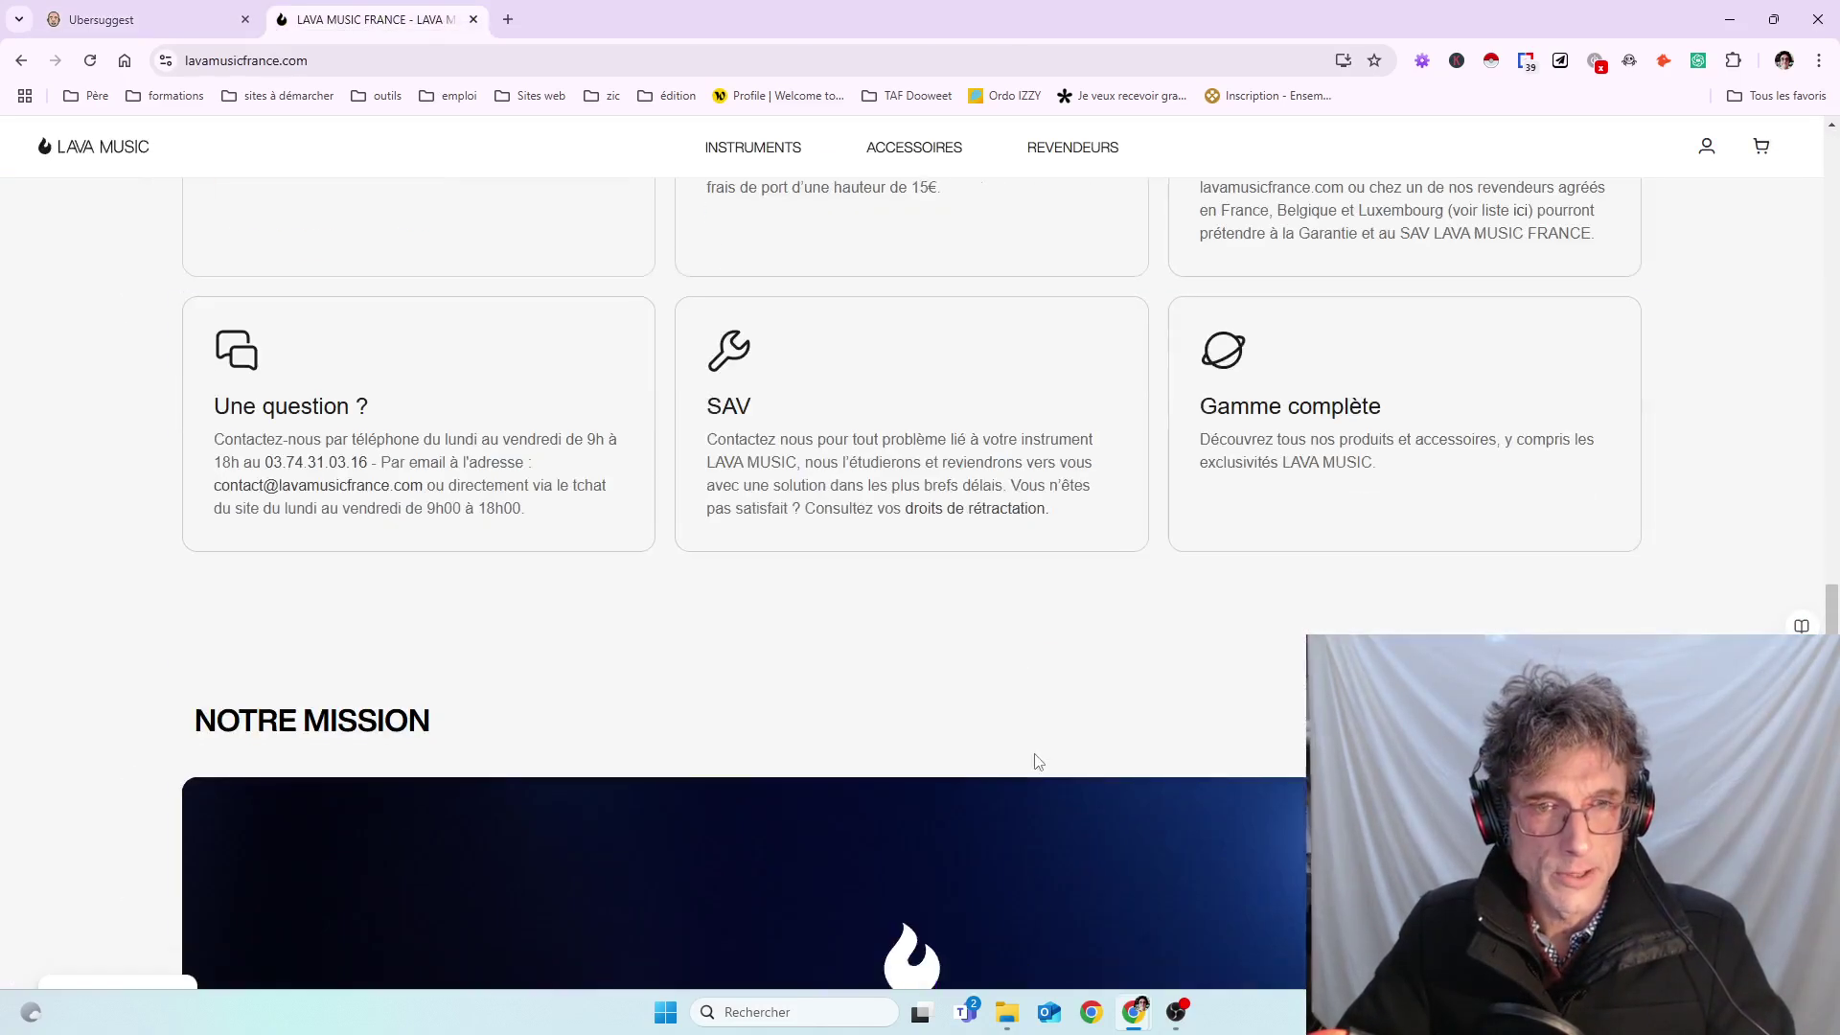
{"action": "scroll", "coordinate": [1034, 771], "scroll_direction": "down", "scroll_amount": 10}
{"action": "scroll", "coordinate": [1031, 780], "scroll_direction": "up", "scroll_amount": 5}
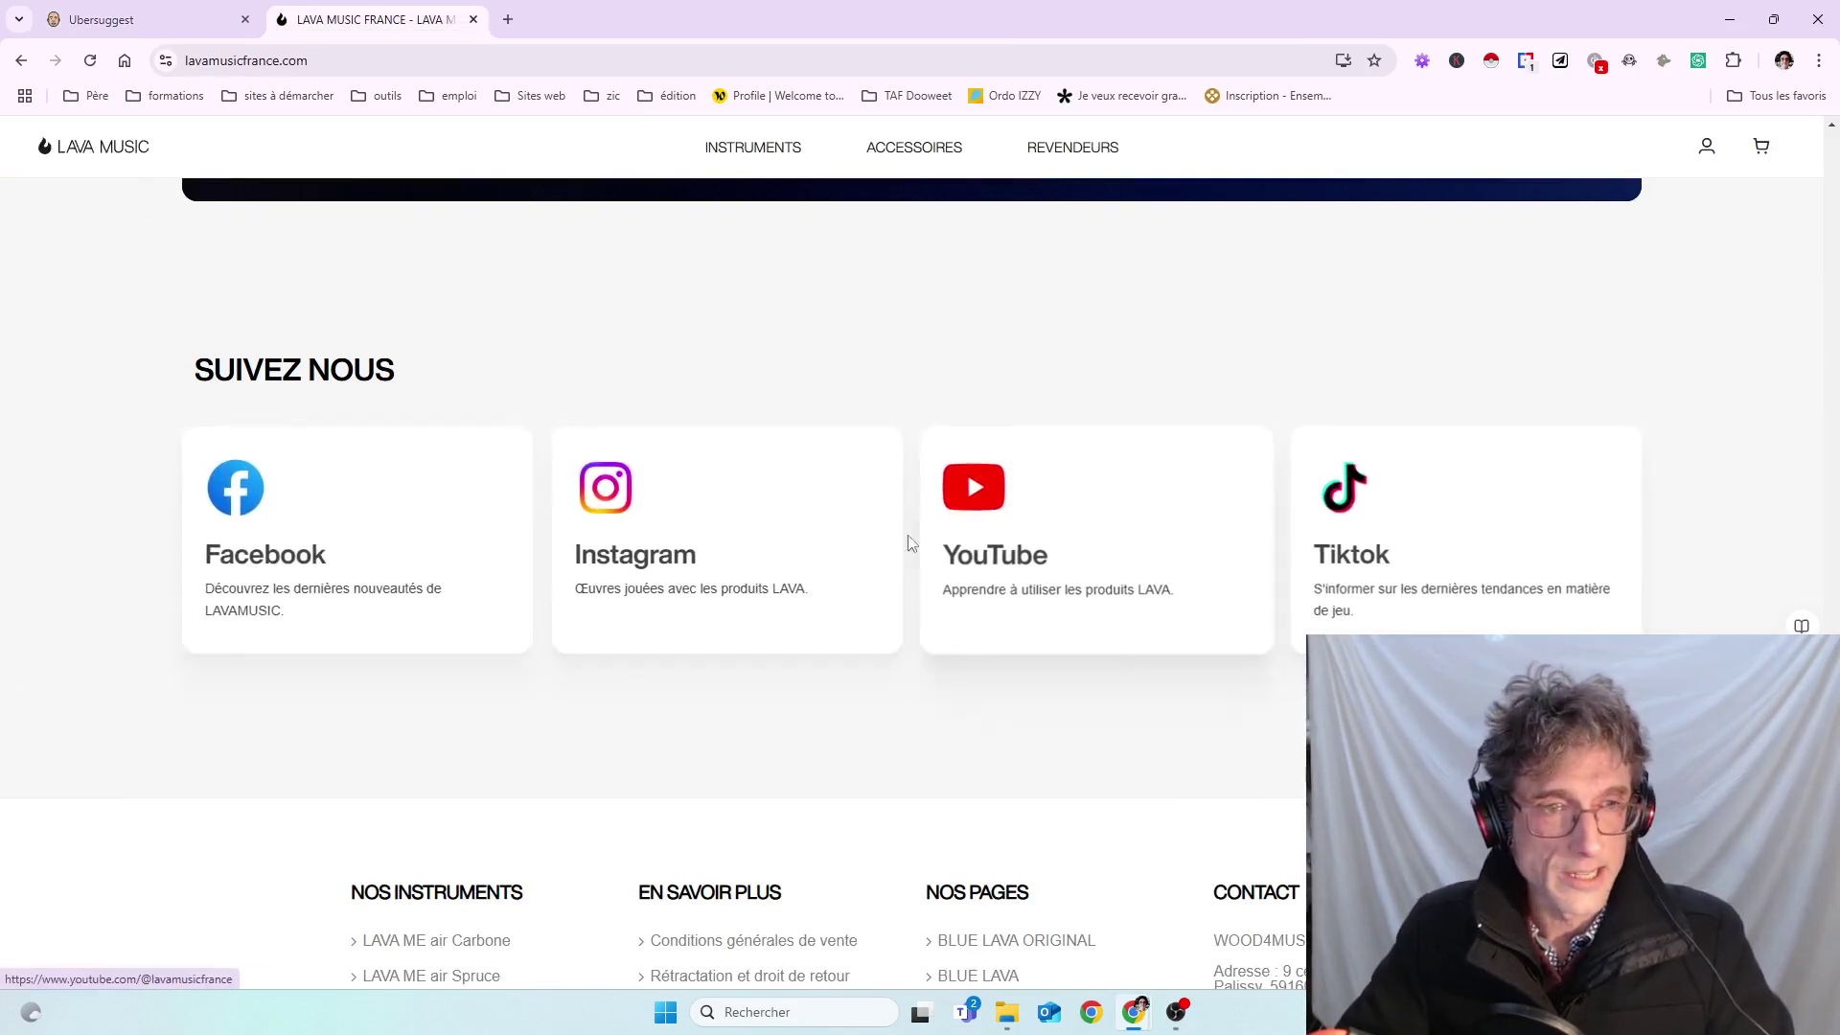
- Return to the Ubersuggest traffic analysis of lavamusicfrance.com and examine the organic traffic figure
{"action": "left_click", "coordinate": [177, 26]}
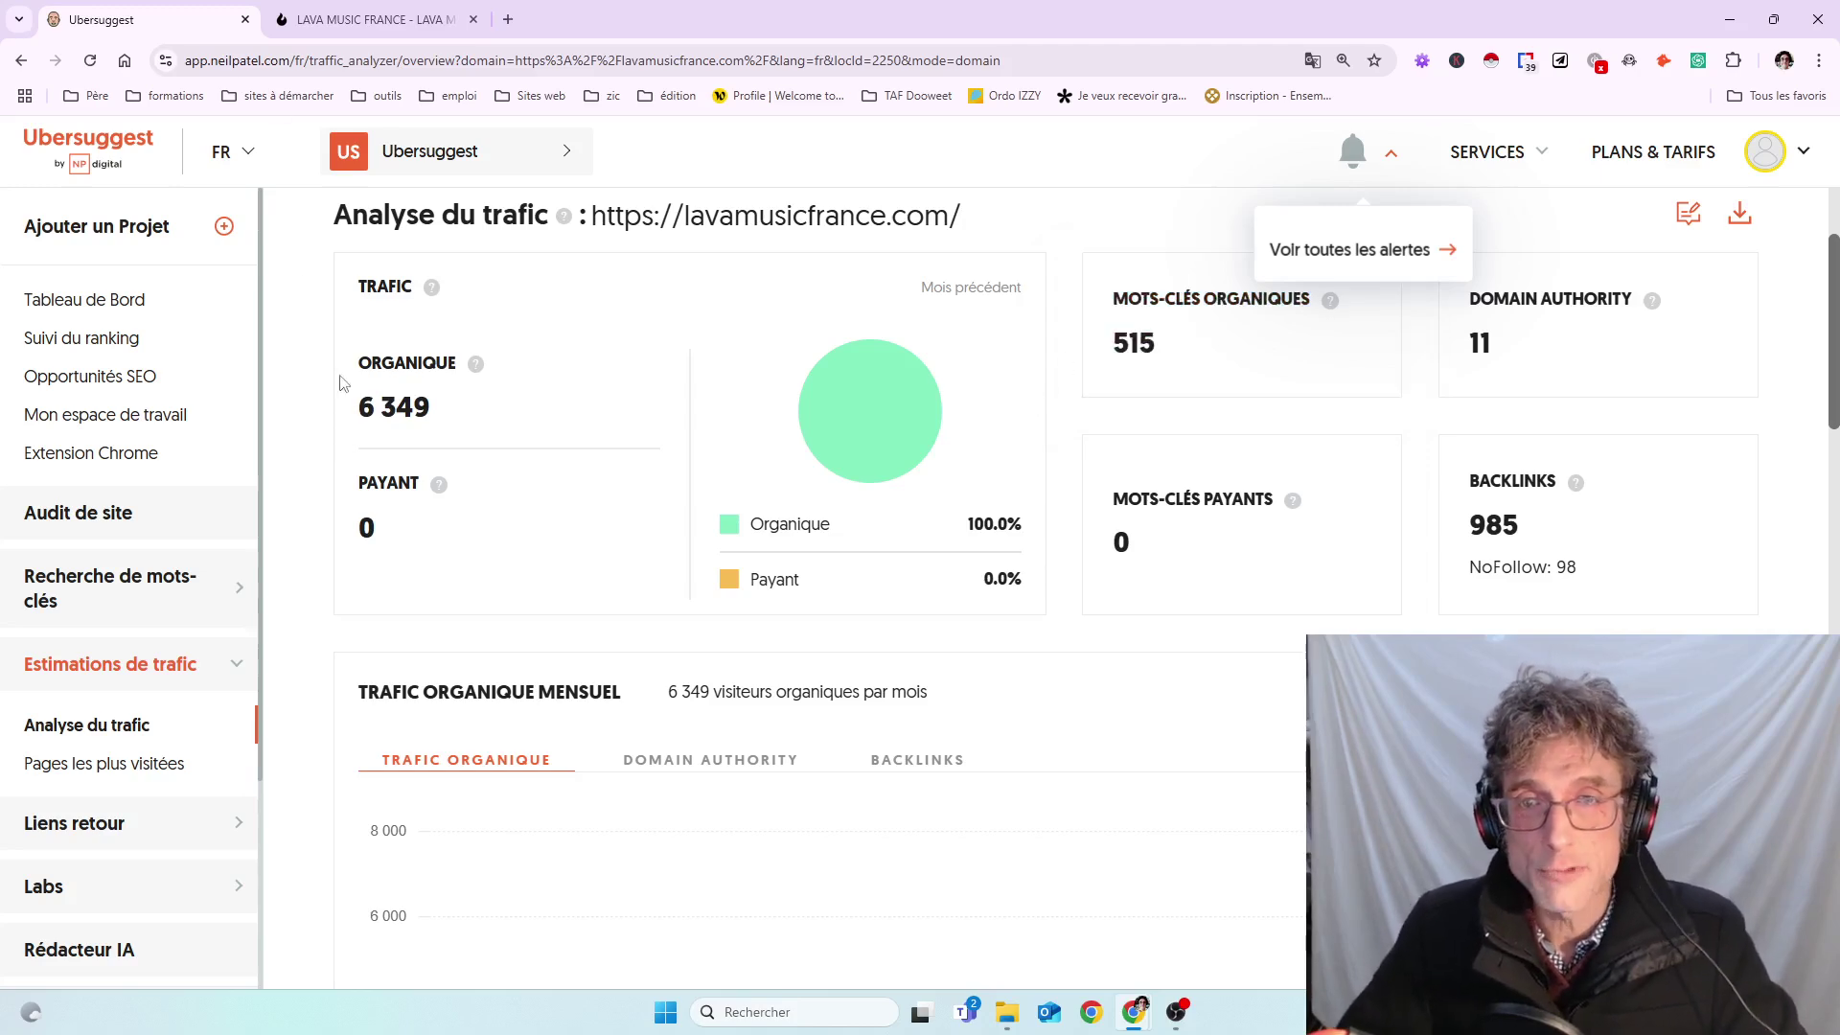
{"action": "left_click_drag", "start_coordinate": [363, 410], "coordinate": [611, 416]}
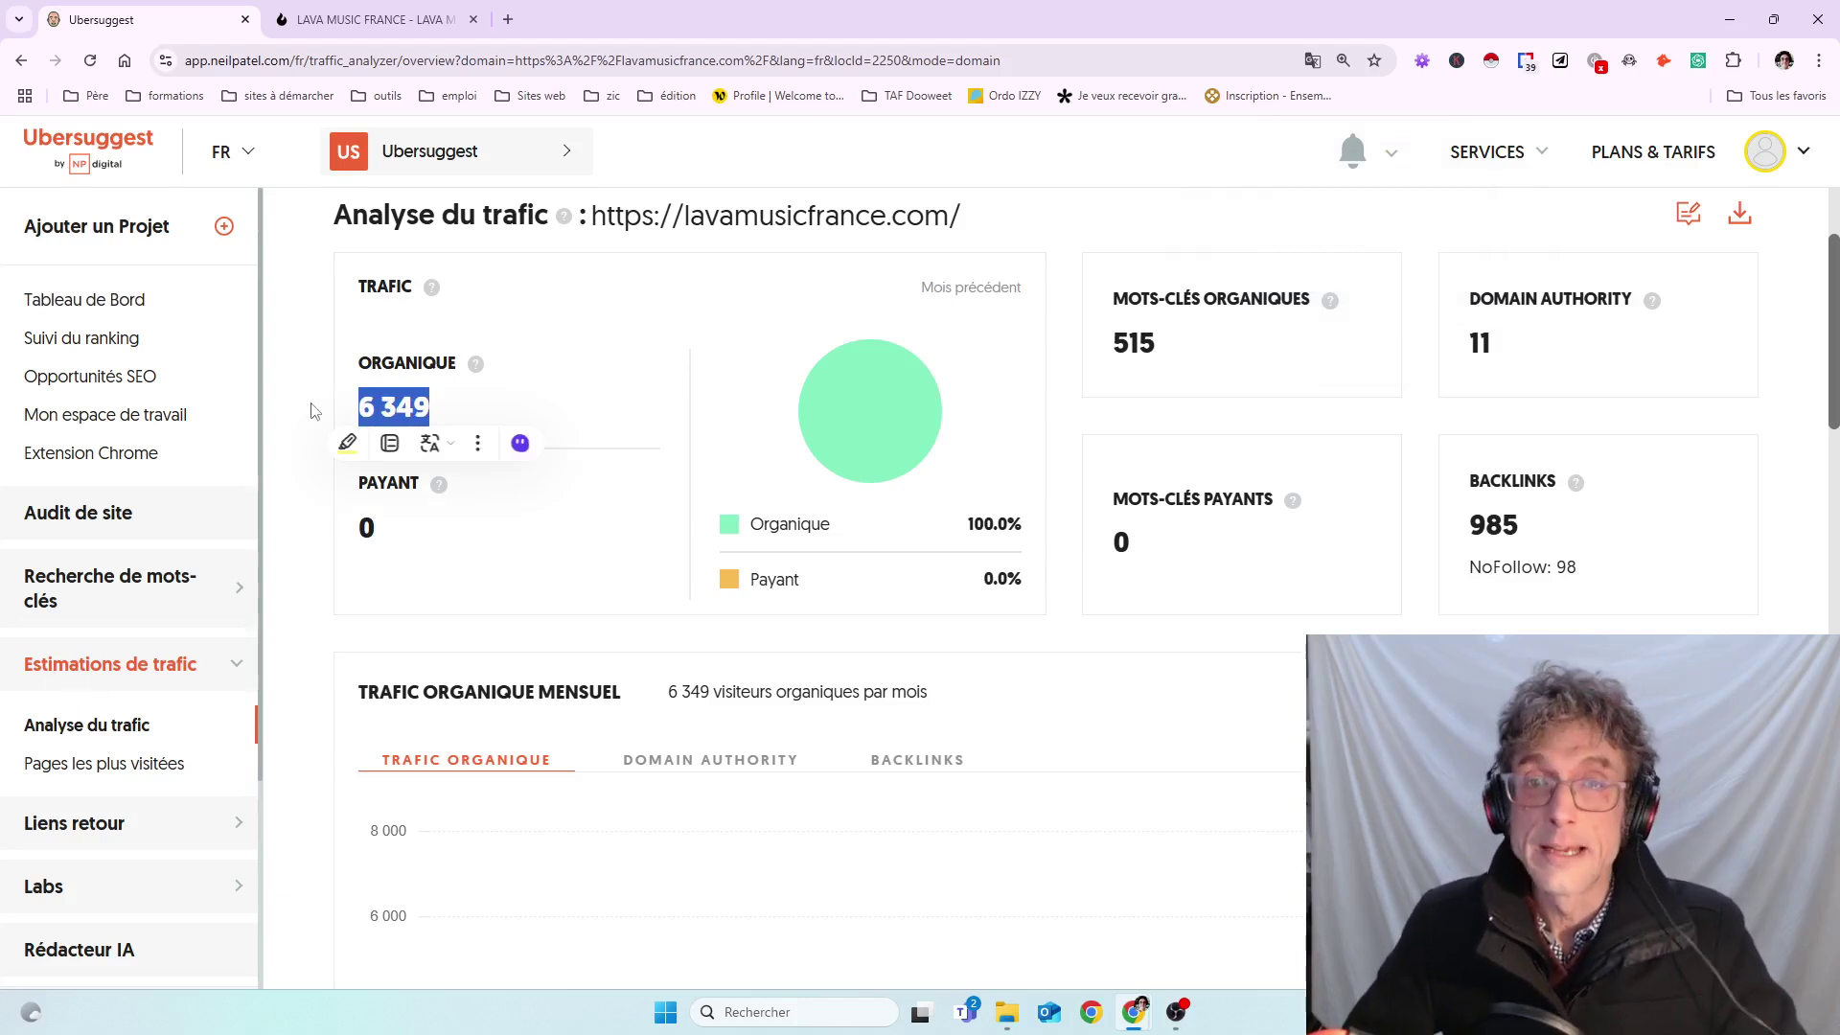
{"action": "left_click_drag", "start_coordinate": [364, 359], "coordinate": [459, 369]}
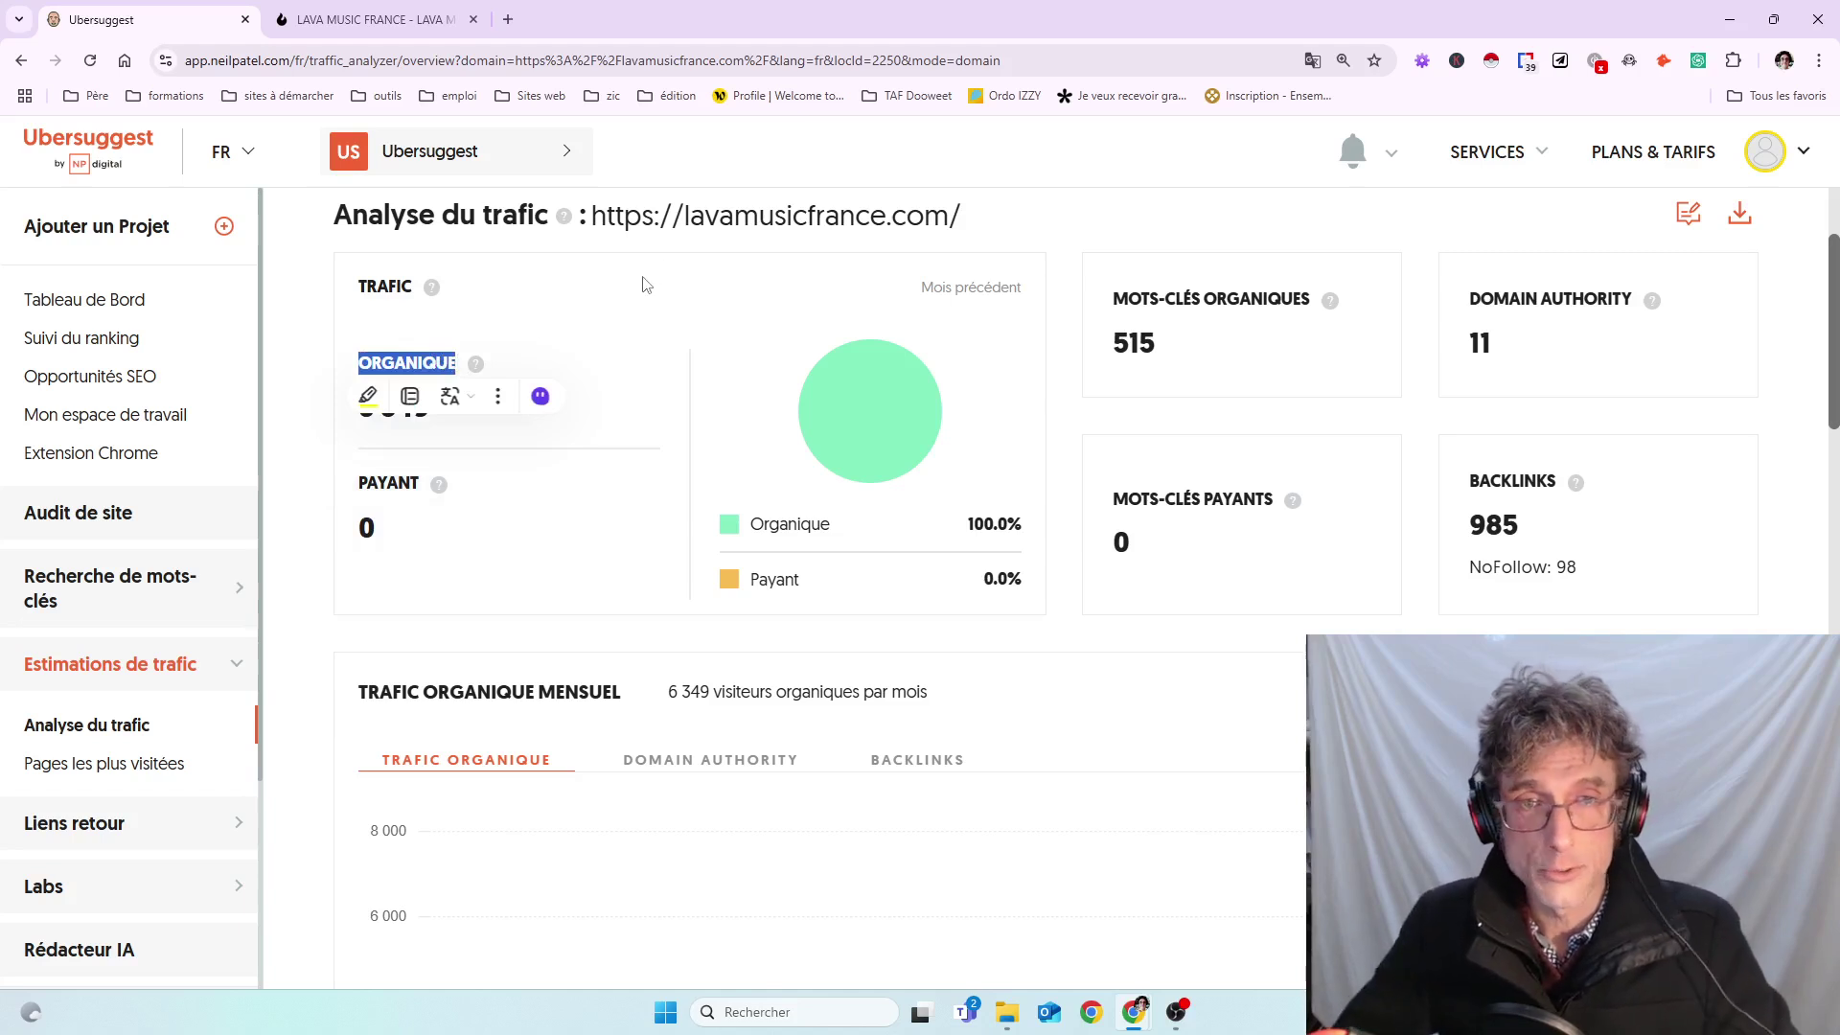
{"action": "left_click", "coordinate": [642, 315]}
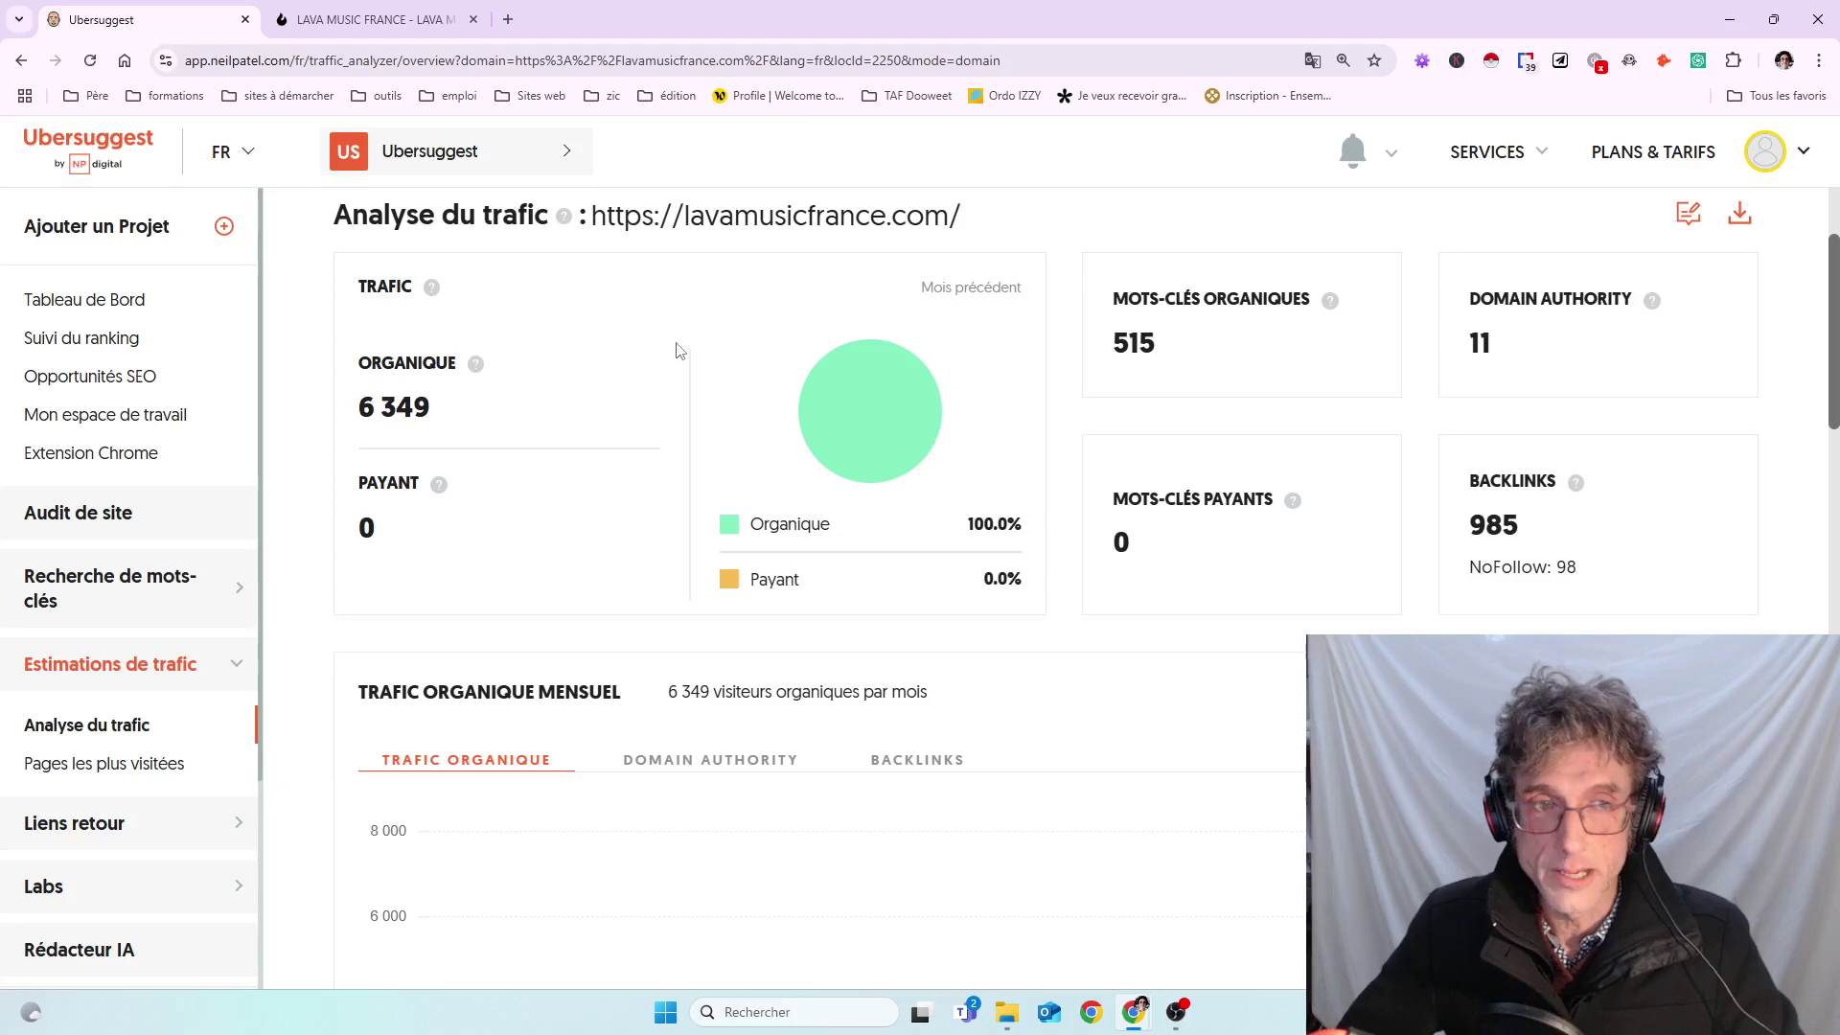
{"action": "left_click", "coordinate": [401, 21]}
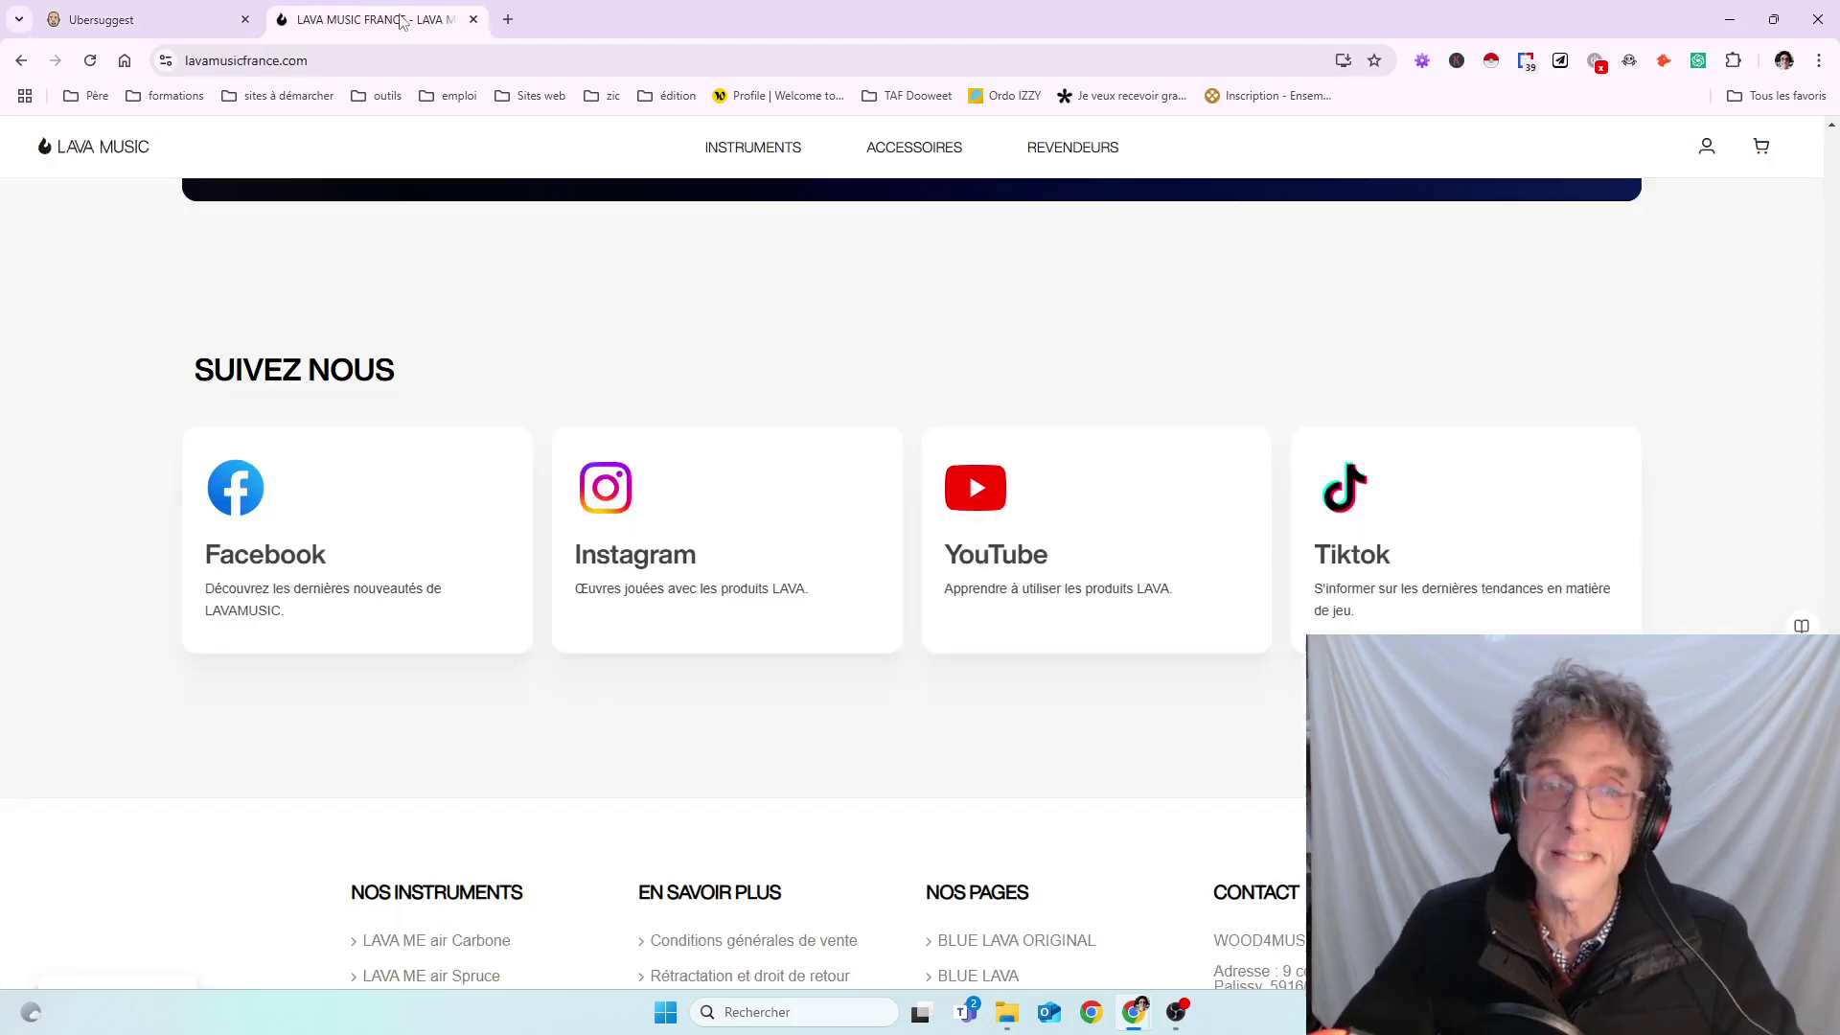
{"action": "left_click", "coordinate": [204, 21]}
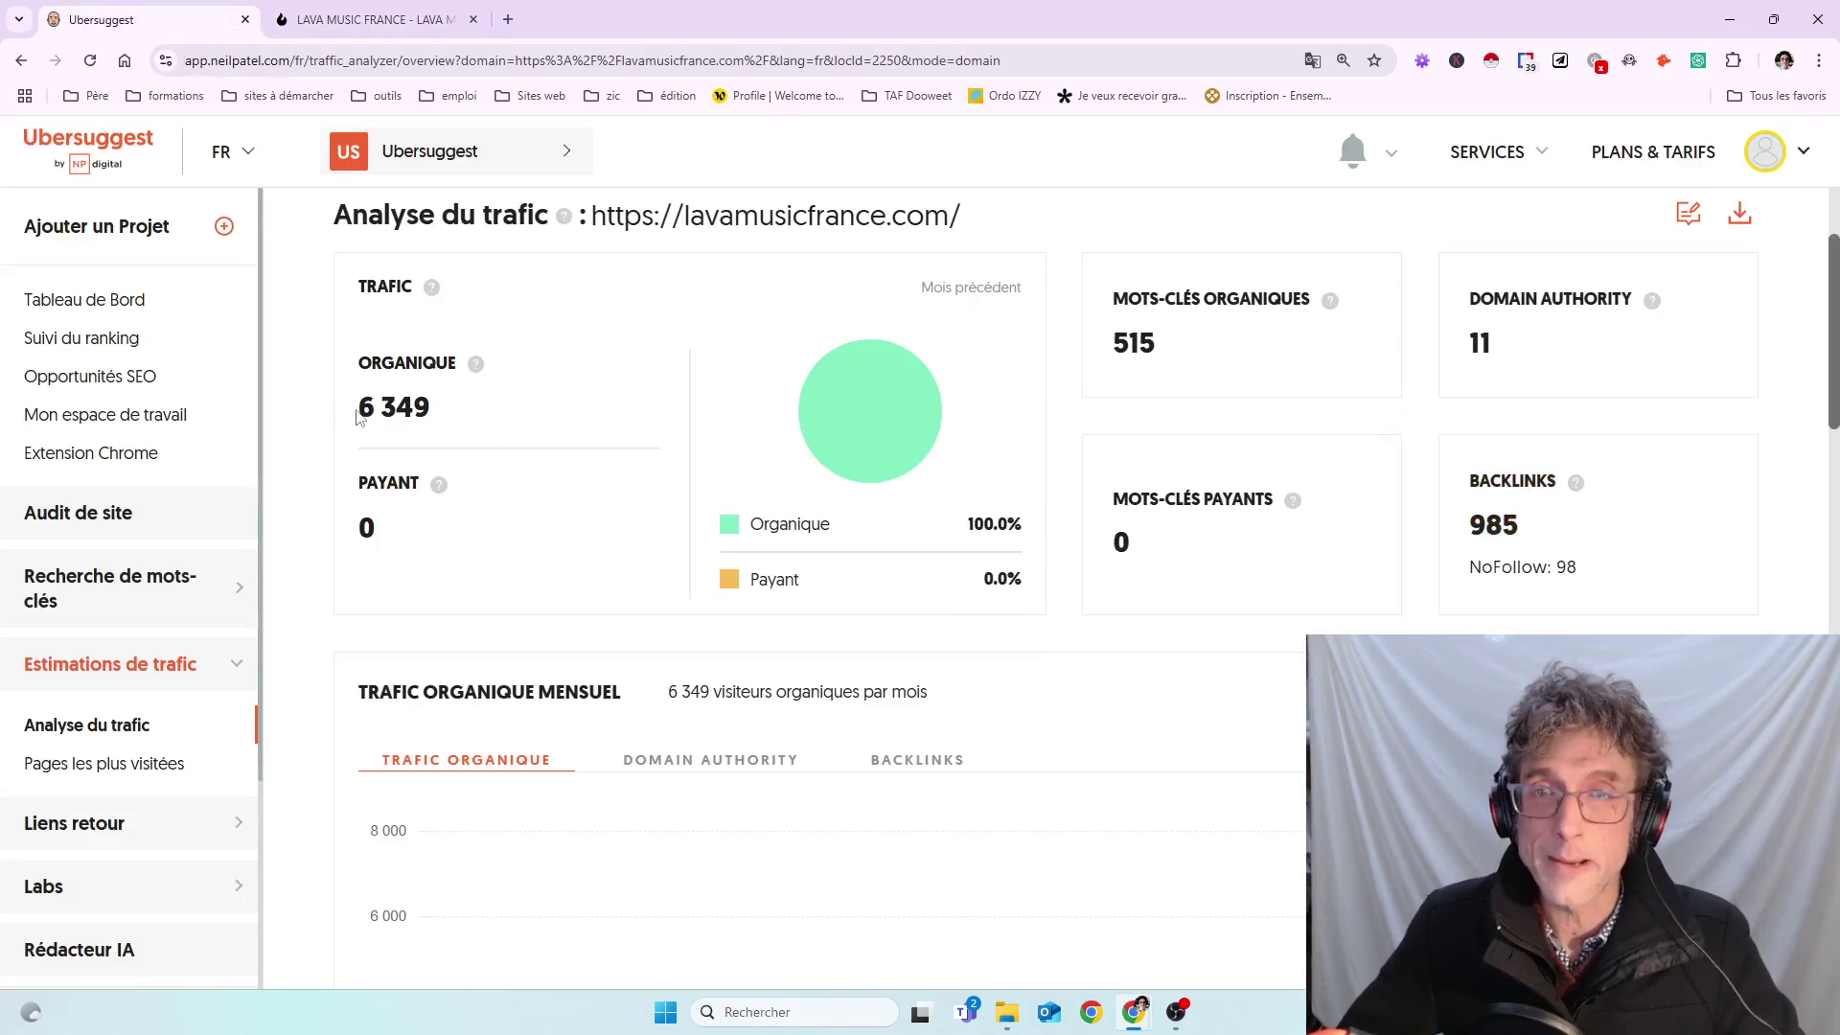
{"action": "left_click_drag", "start_coordinate": [362, 410], "coordinate": [489, 412]}
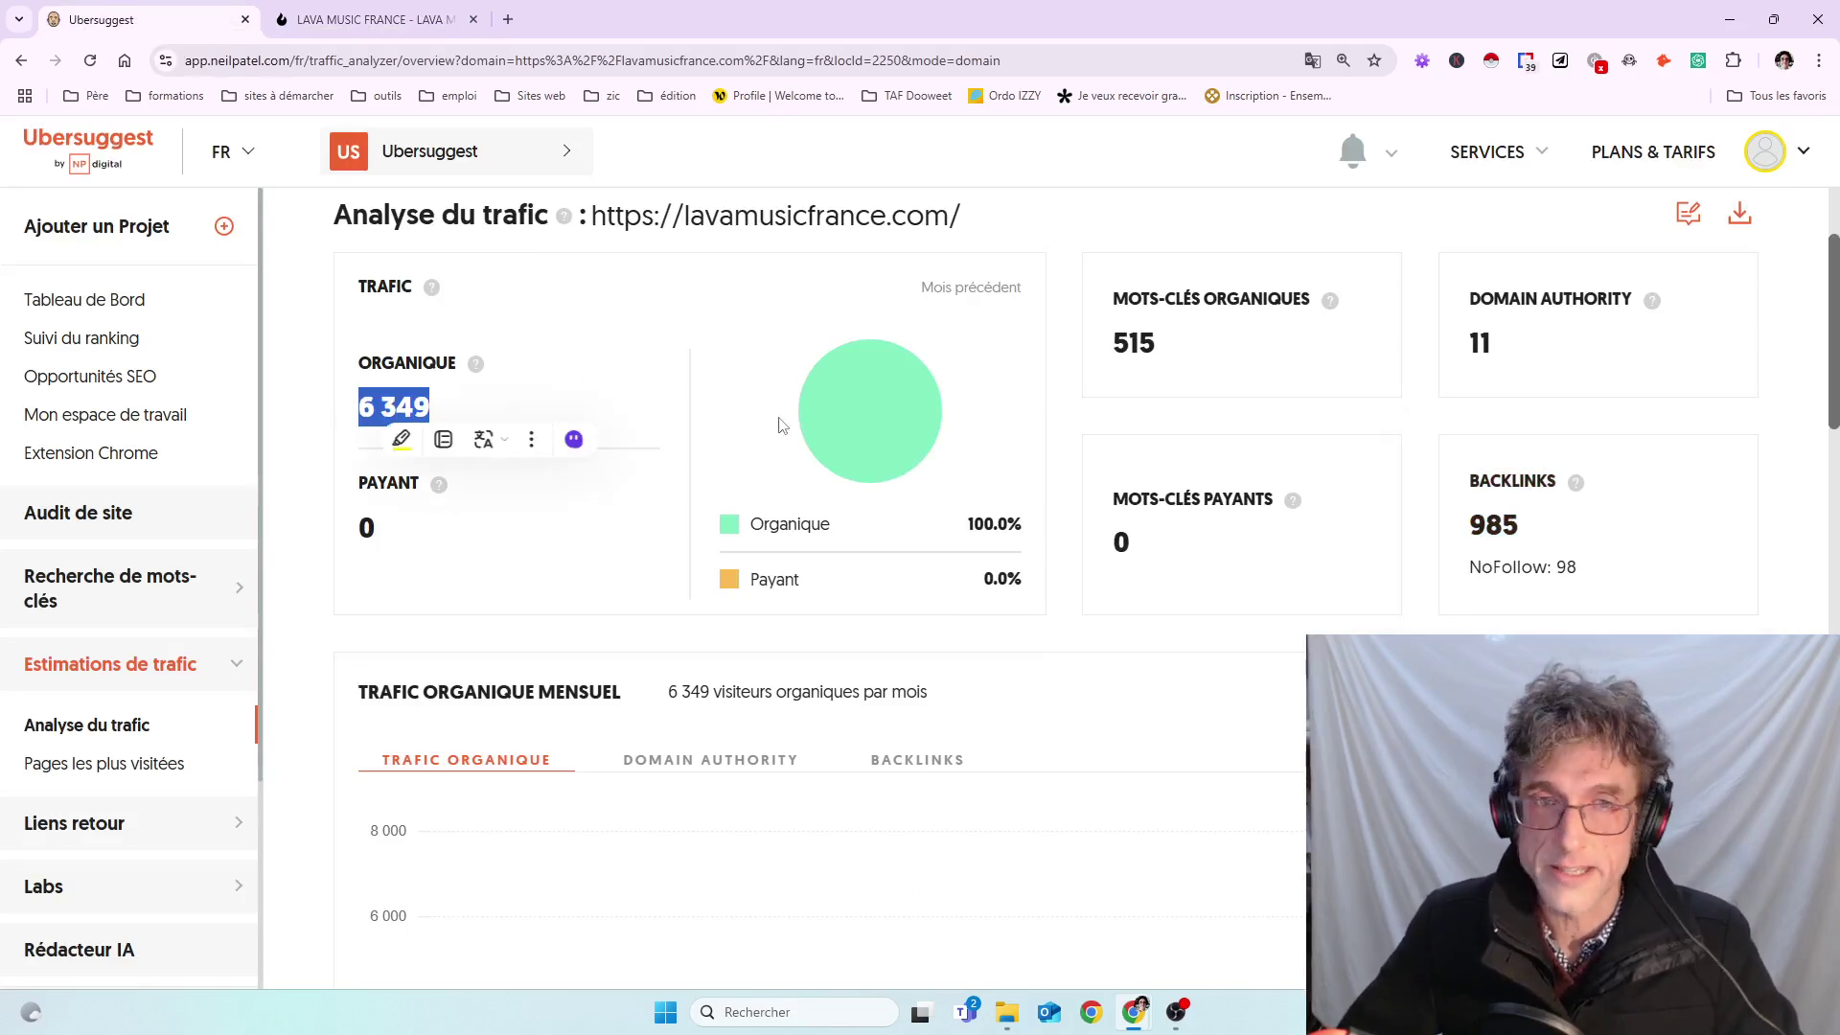
{"action": "left_click", "coordinate": [728, 405]}
- Examine the monthly organic traffic chart, checking the visits for the most recent months
{"action": "scroll", "coordinate": [961, 603], "scroll_direction": "down", "scroll_amount": 4}
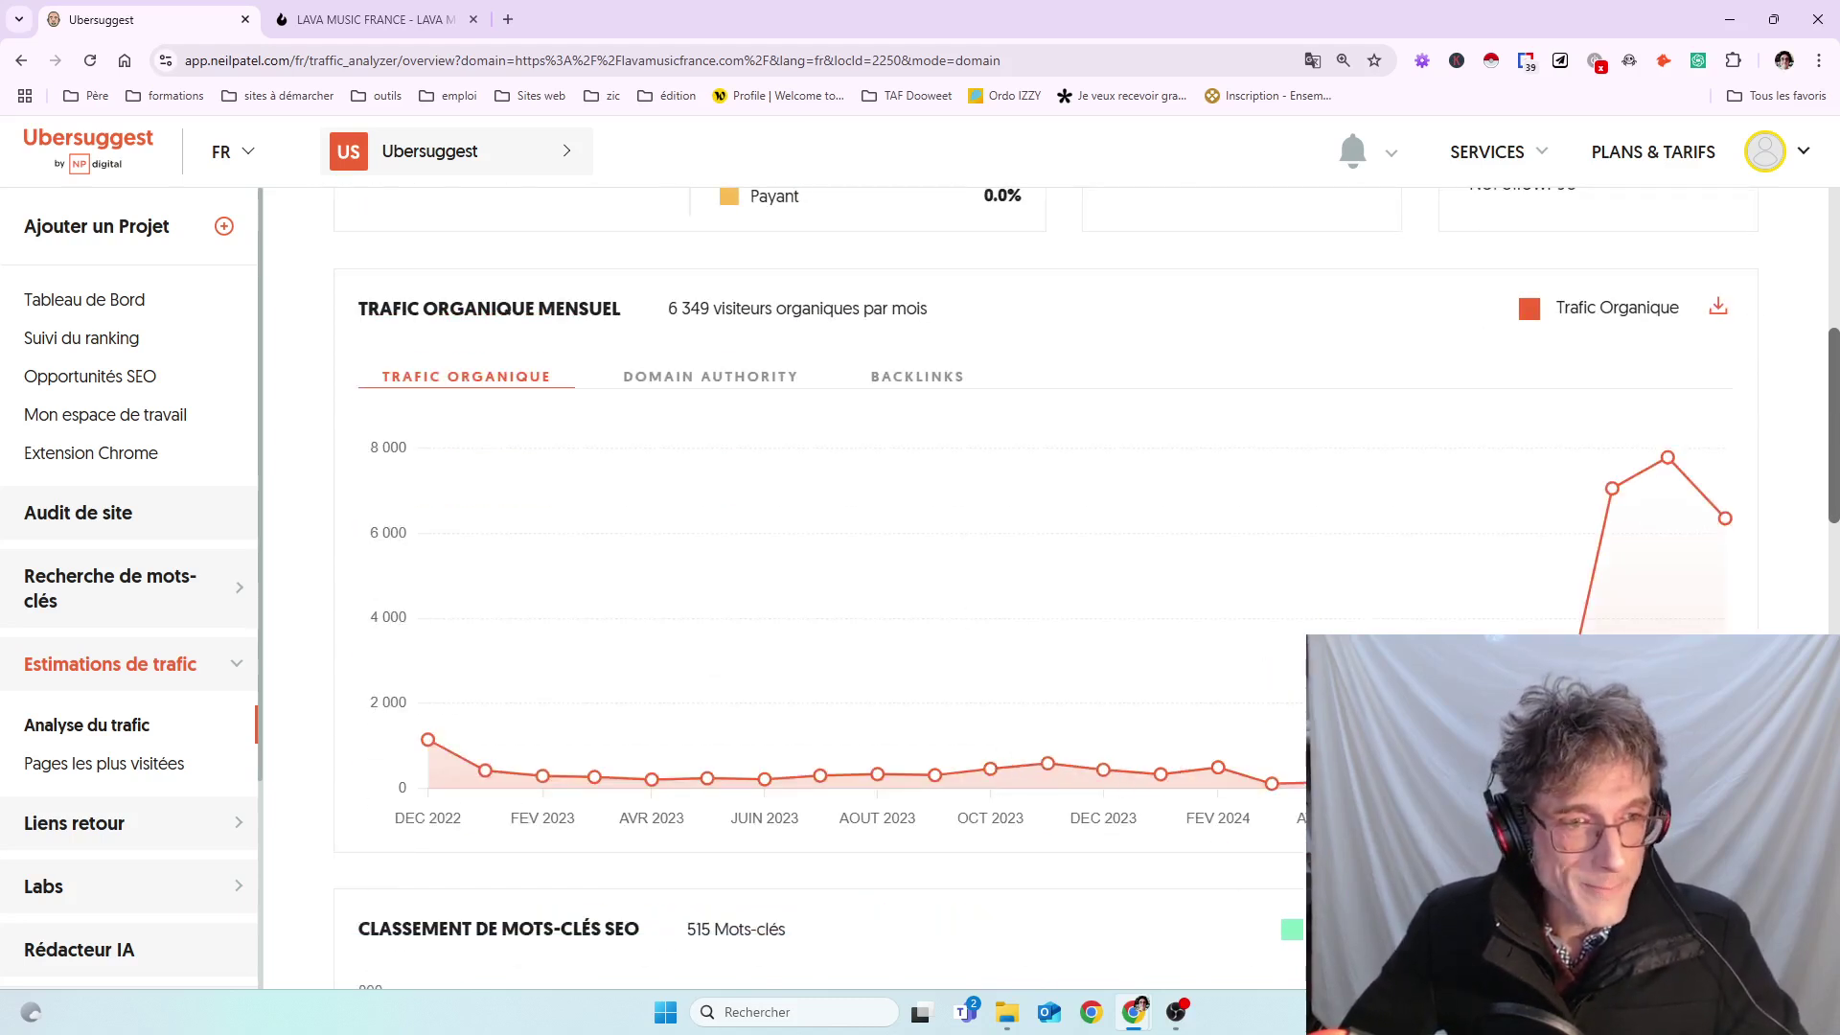
{"action": "mouse_move", "coordinate": [1626, 498]}
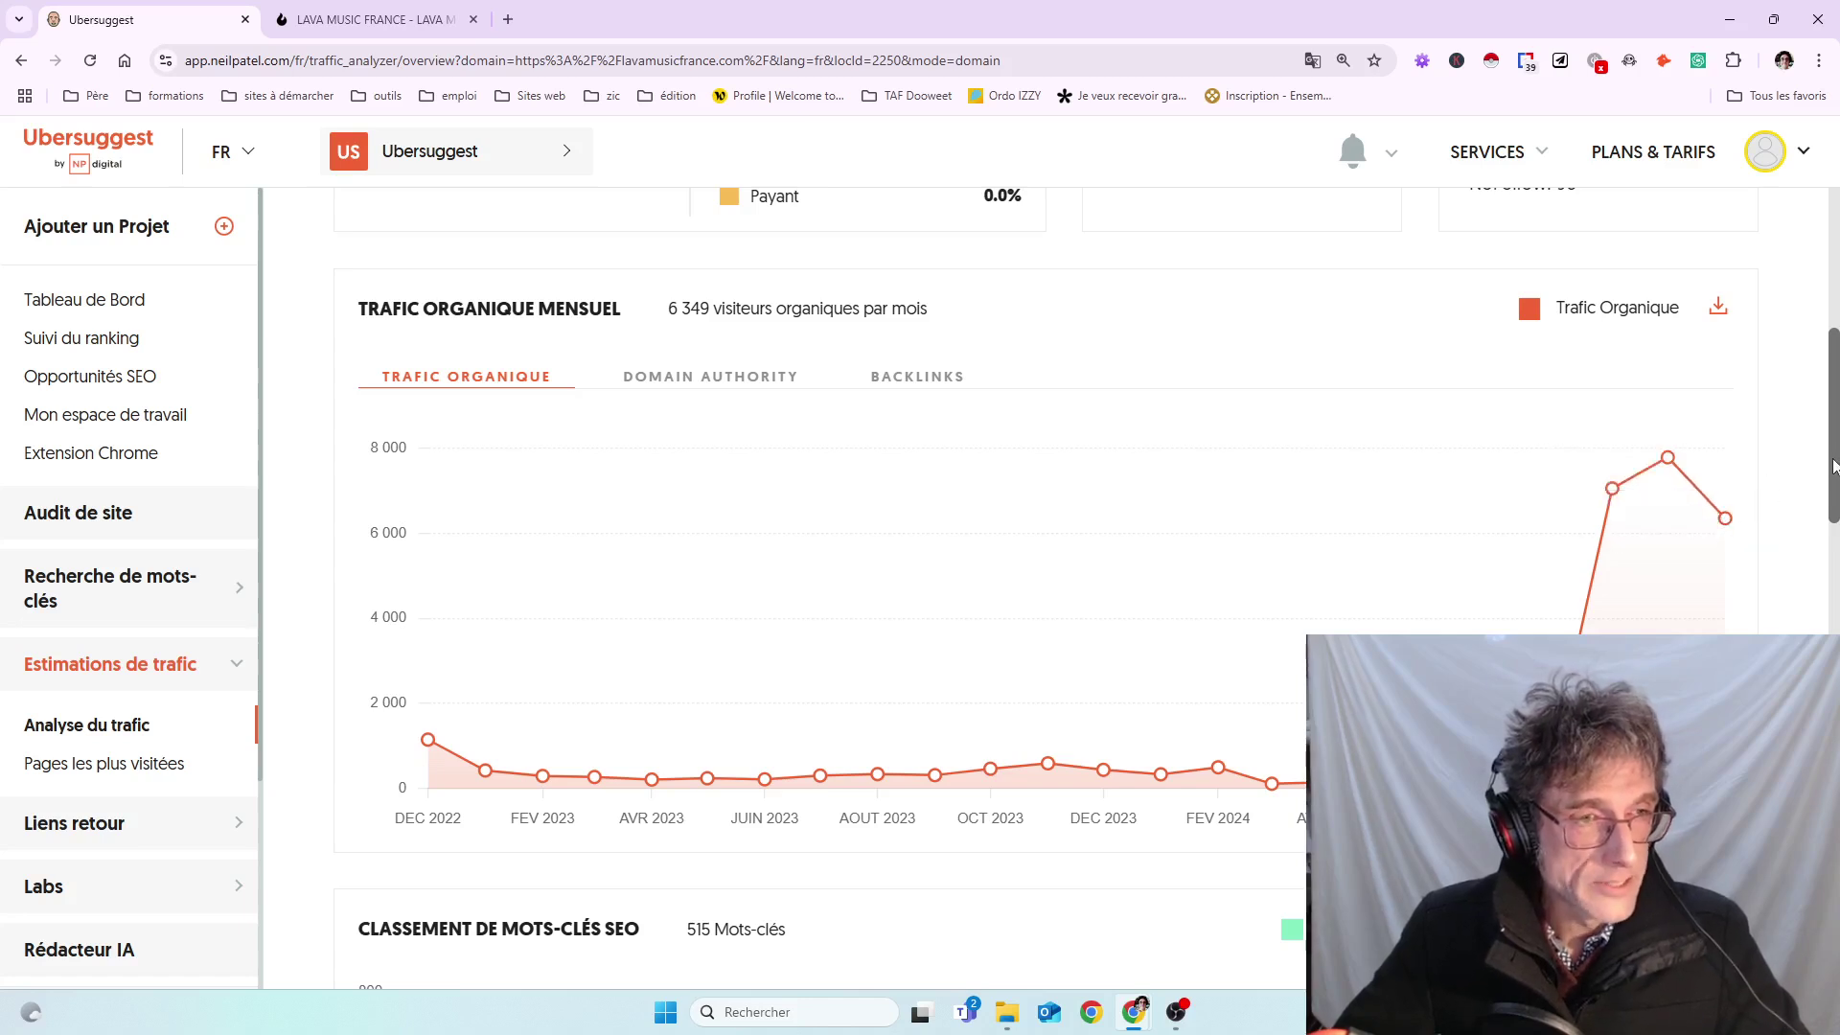
{"action": "left_click_drag", "start_coordinate": [1833, 467], "coordinate": [1834, 492]}
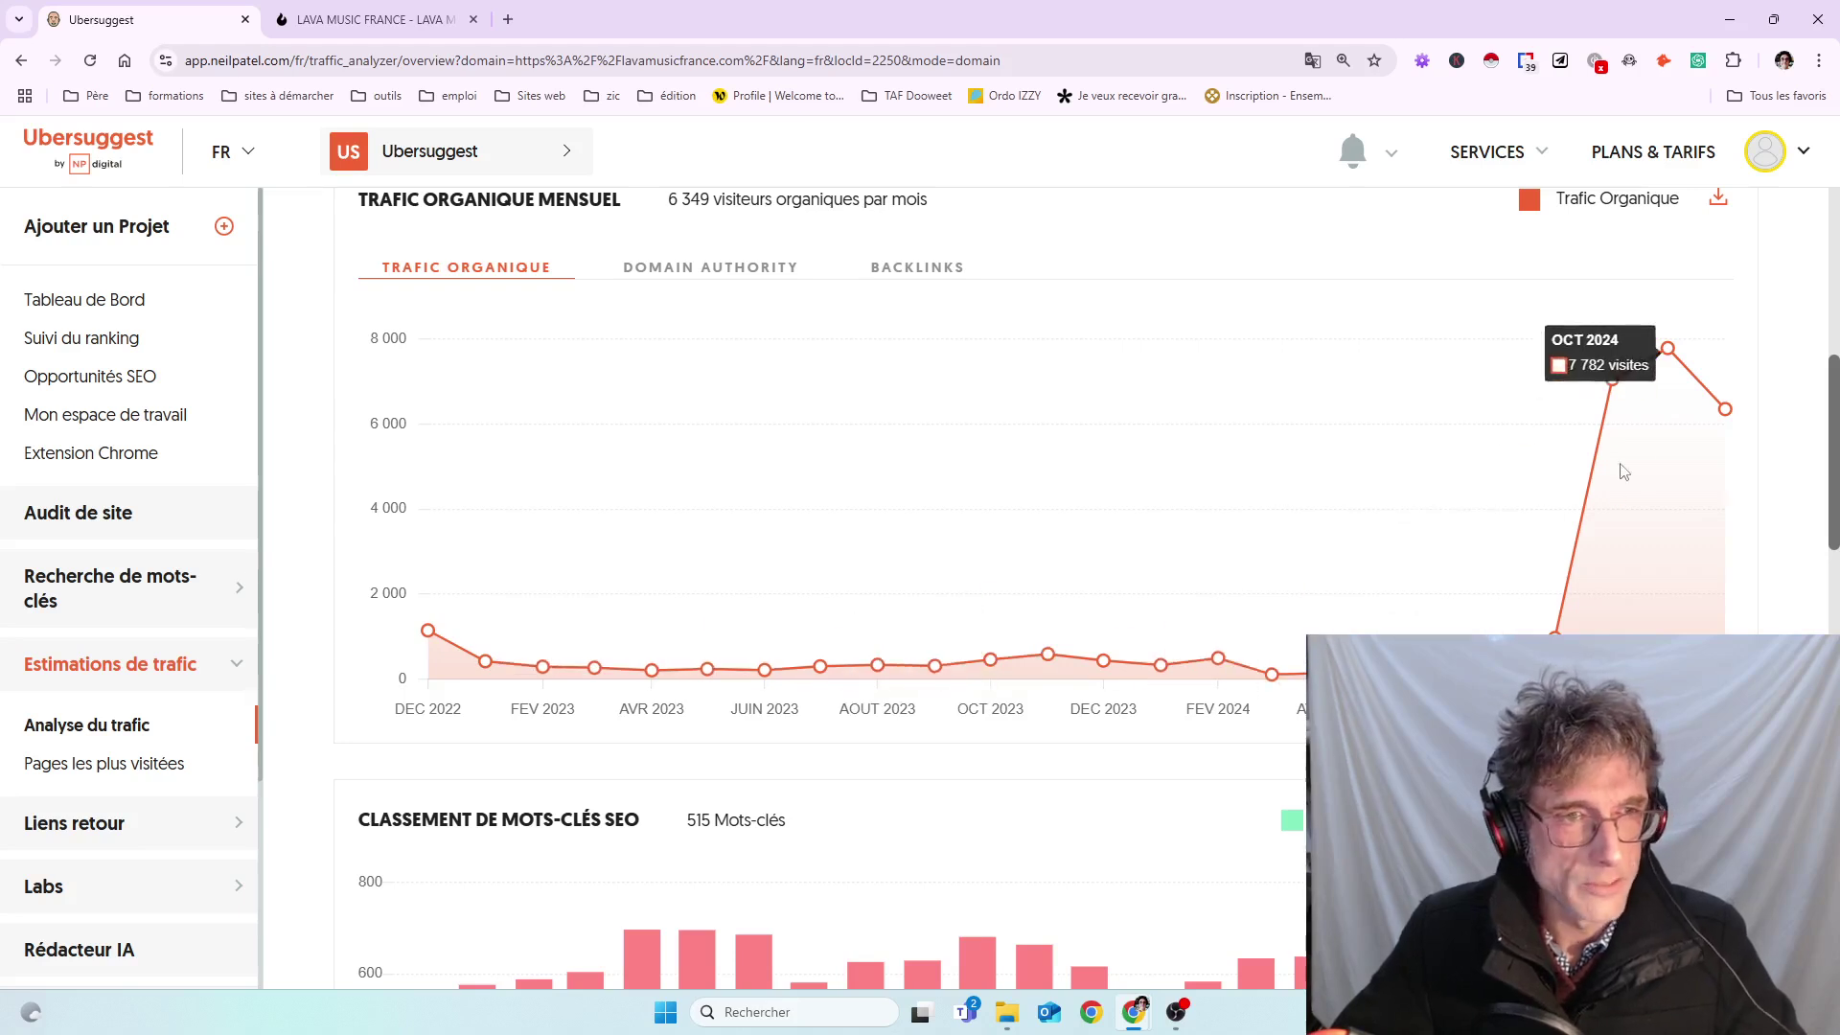
- Examine the SEO keyword ranking chart, comparing the position breakdown of the earliest months with November 2024
{"action": "scroll", "coordinate": [1146, 575], "scroll_direction": "down", "scroll_amount": 5}
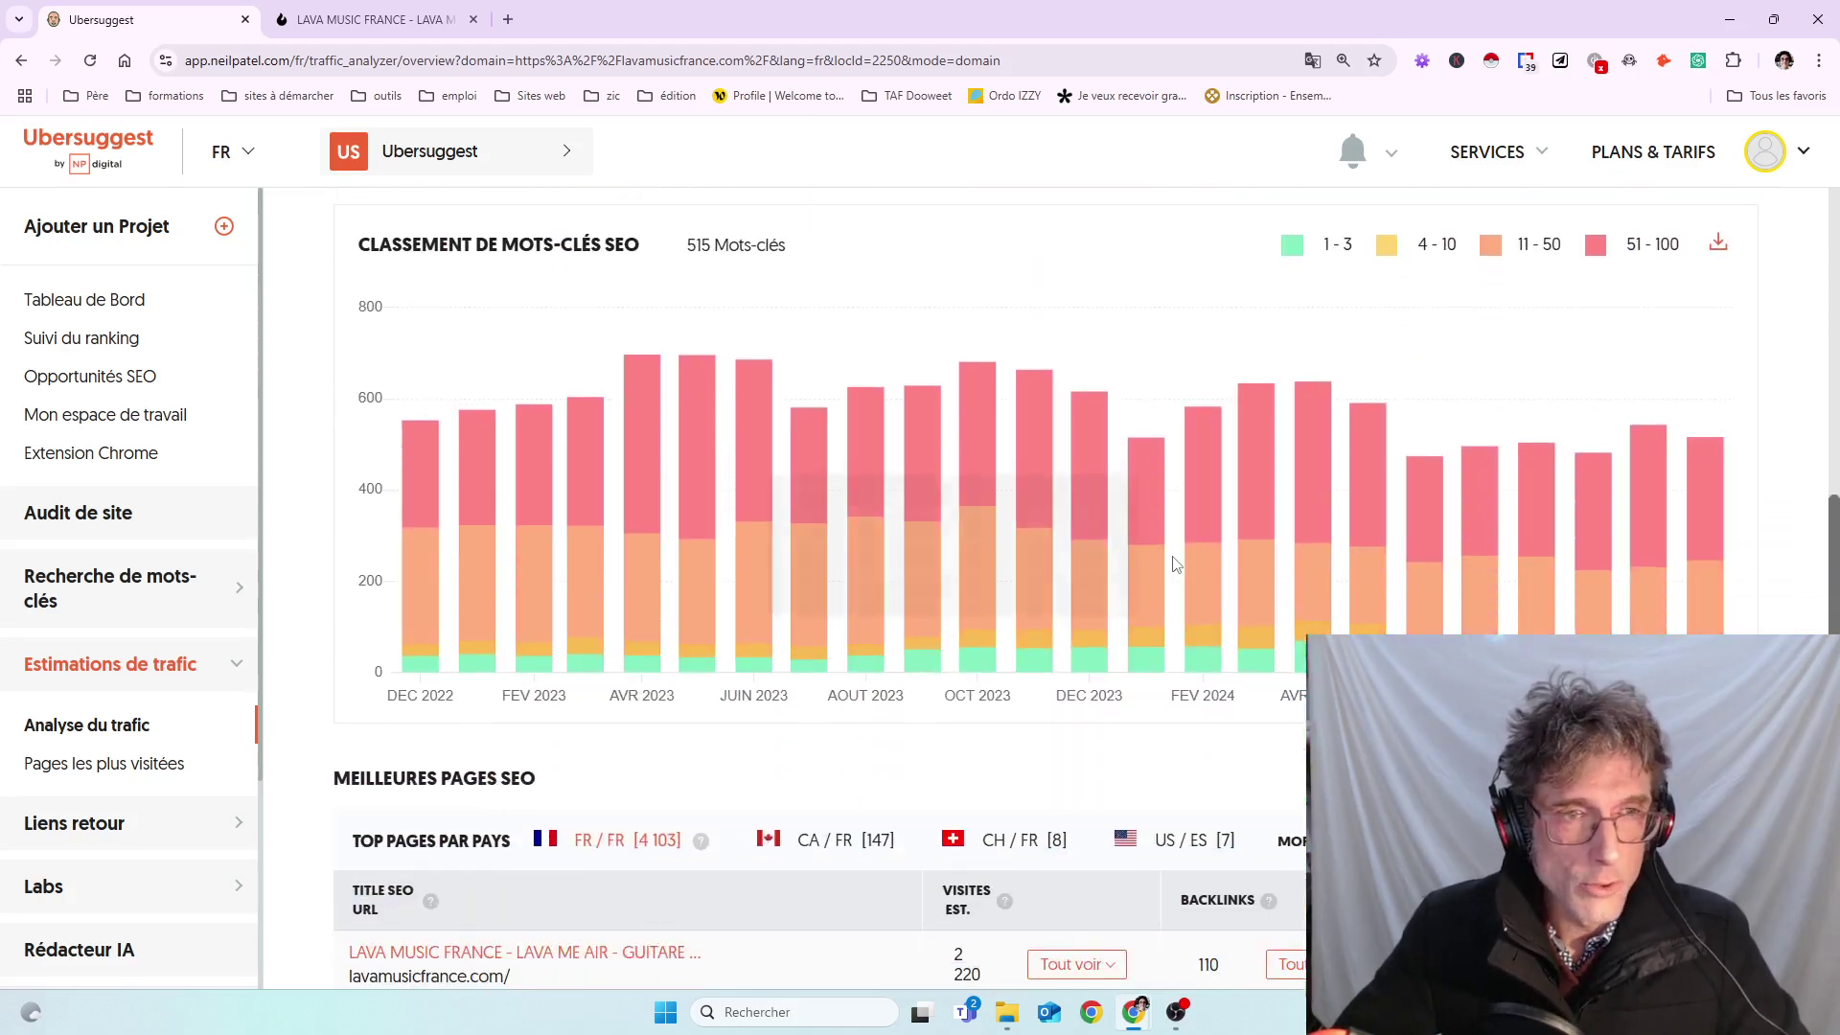
{"action": "mouse_move", "coordinate": [414, 428]}
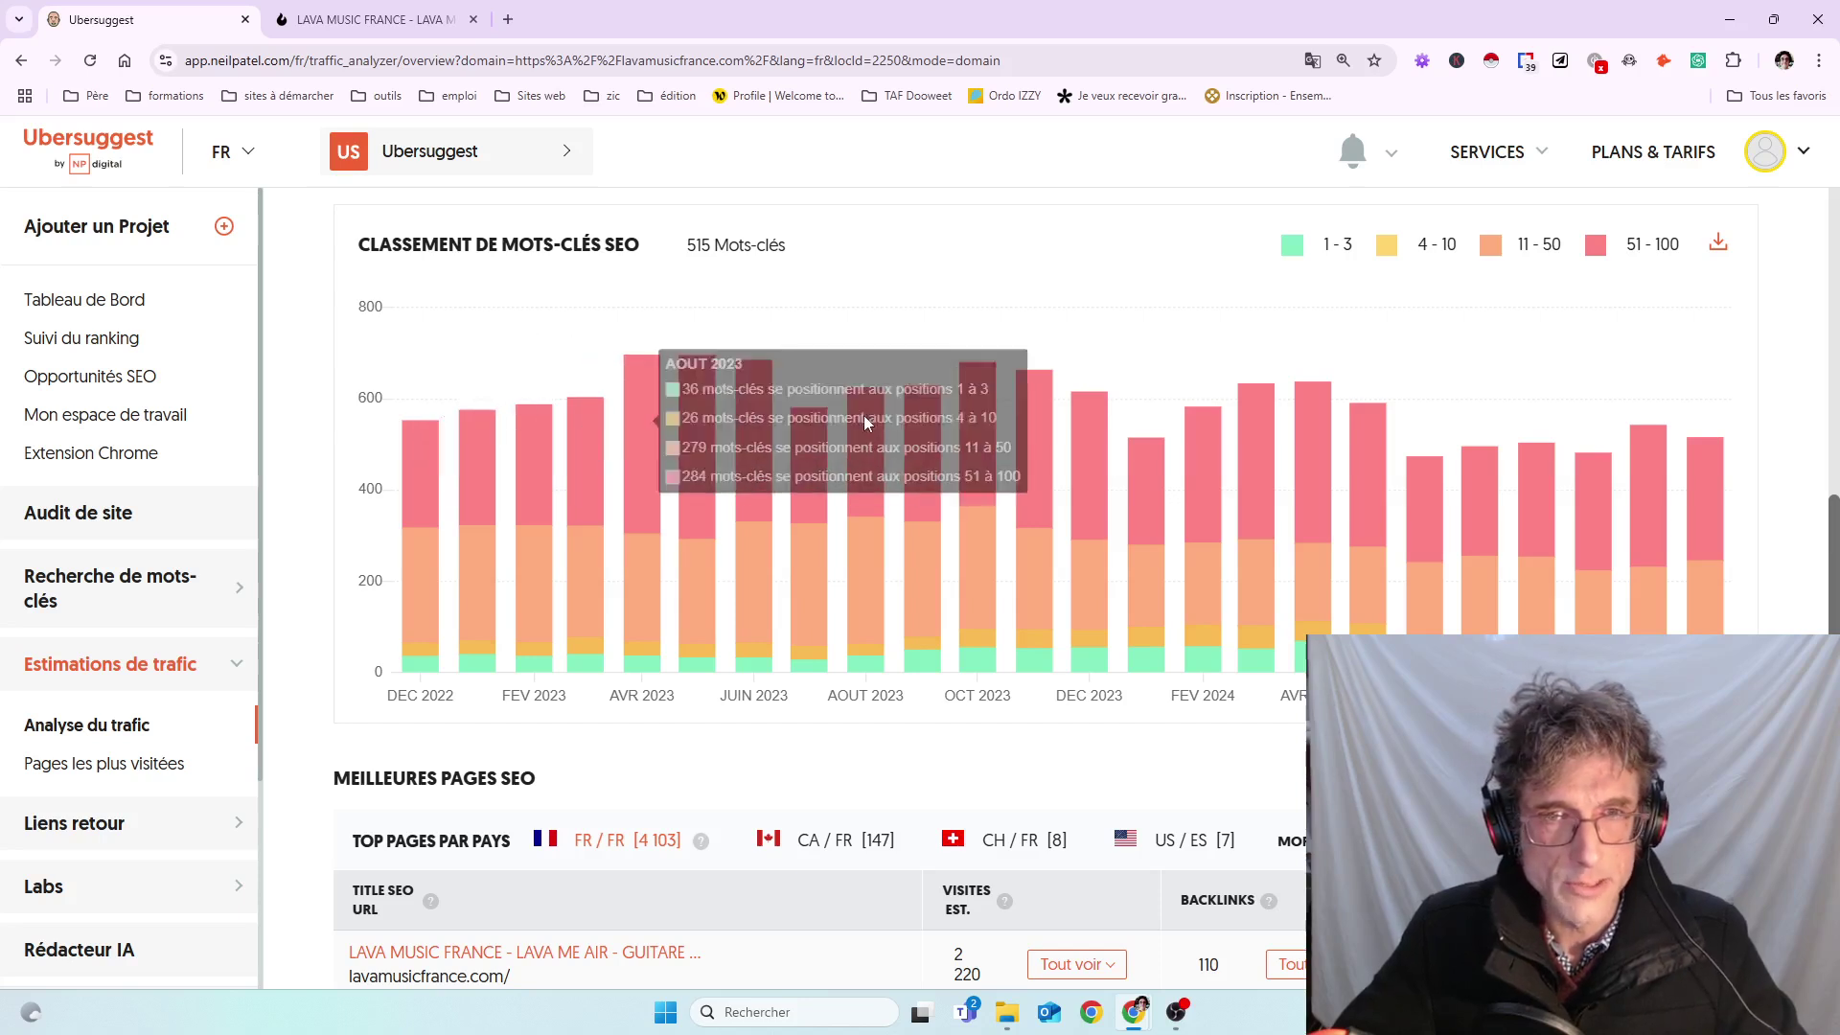
{"action": "mouse_move", "coordinate": [654, 373]}
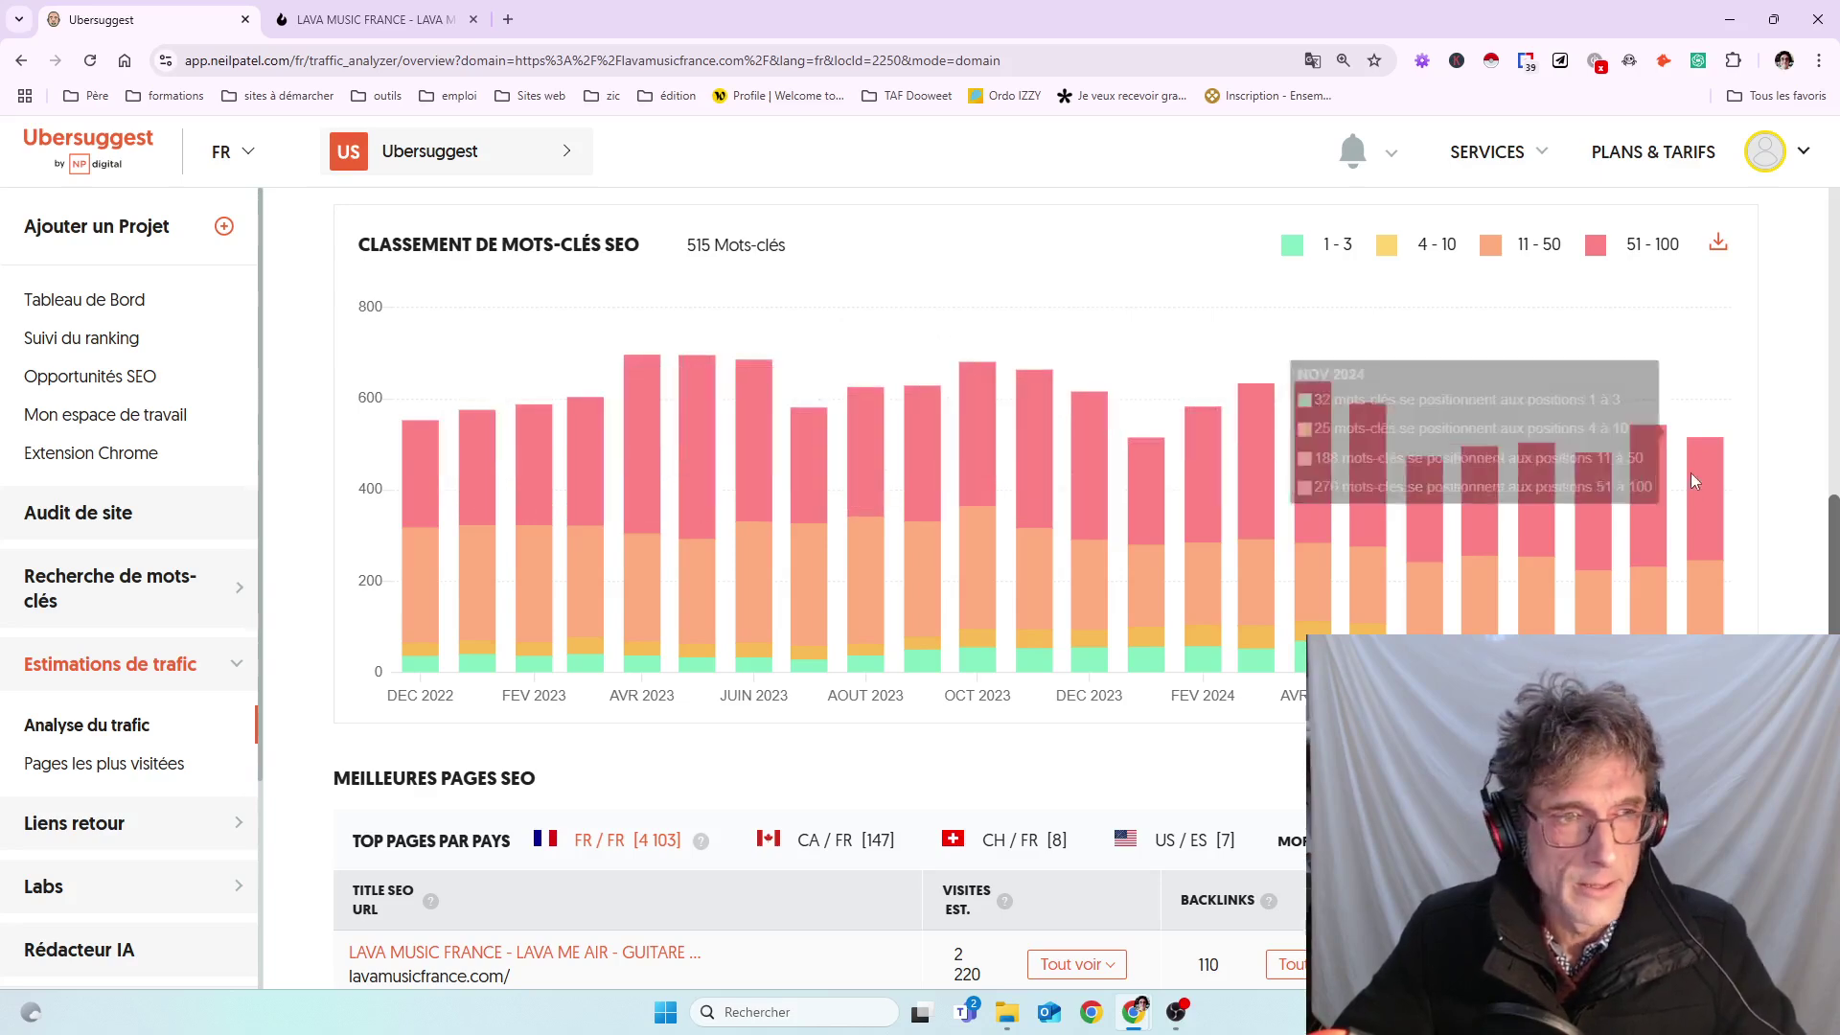
{"action": "mouse_move", "coordinate": [1709, 466]}
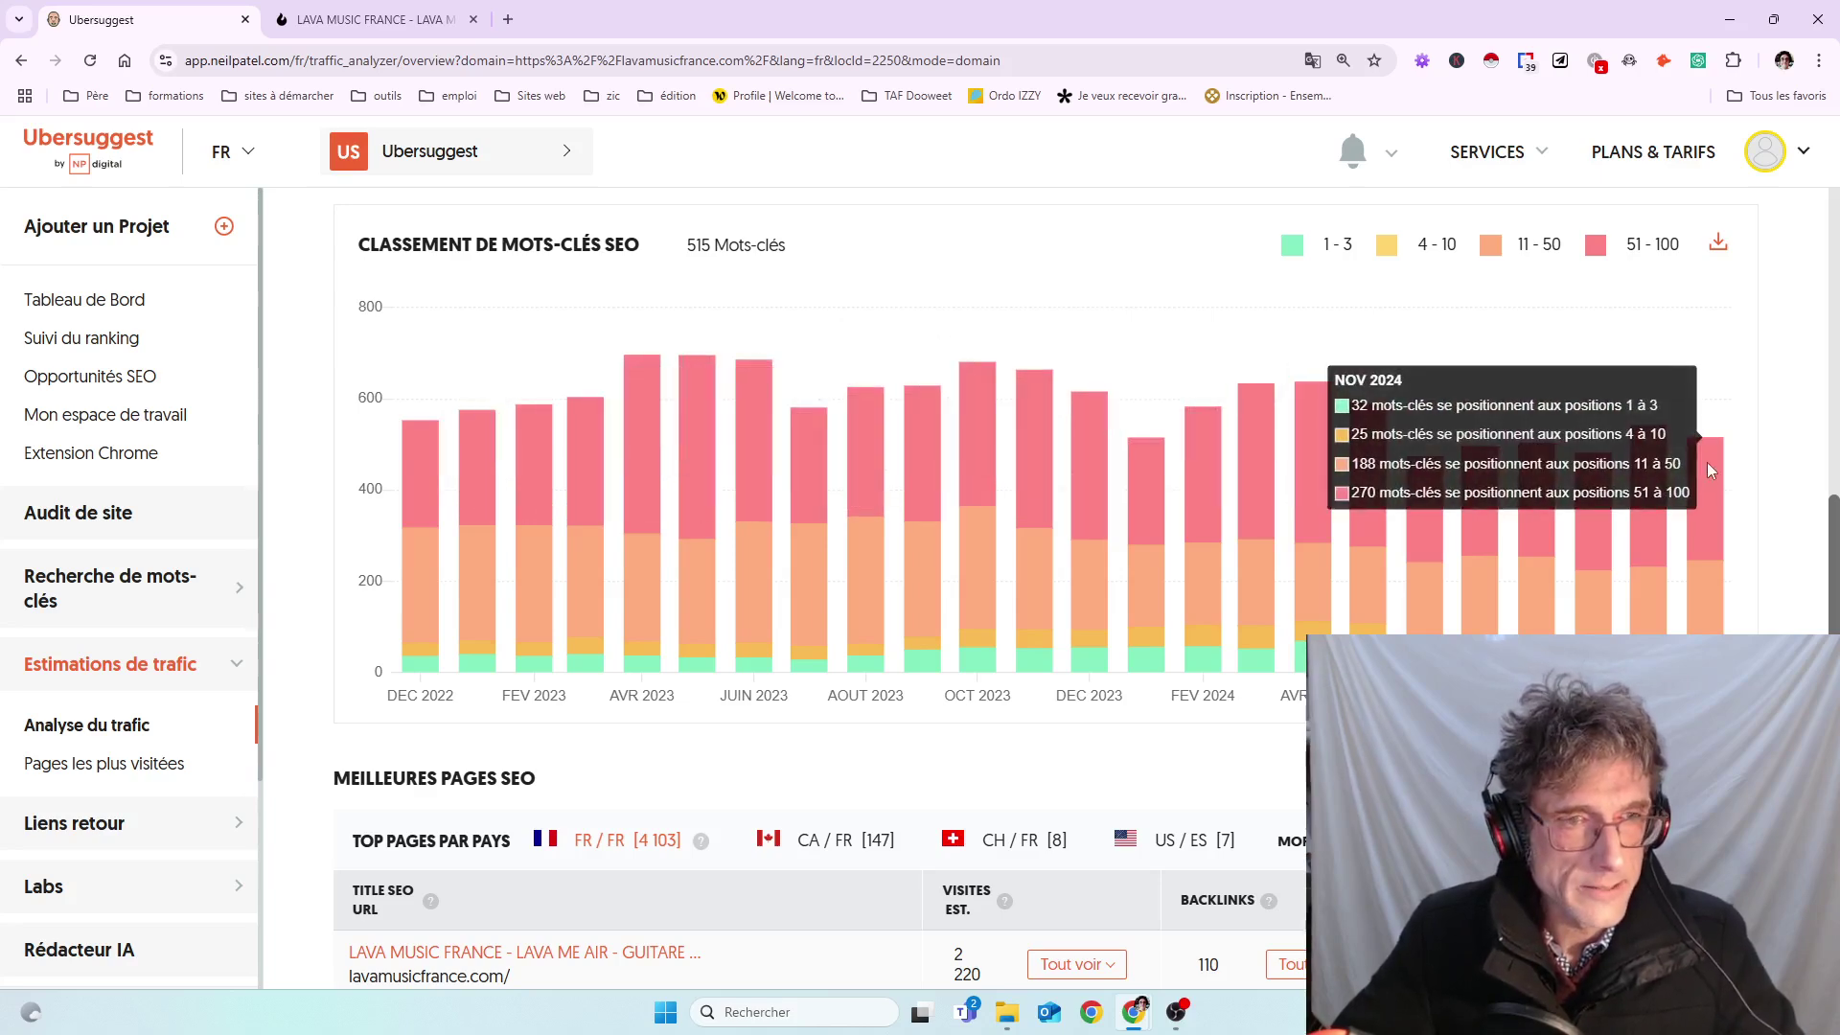
{"action": "scroll", "coordinate": [1602, 519], "scroll_direction": "up", "scroll_amount": 5}
{"action": "scroll", "coordinate": [1370, 575], "scroll_direction": "up", "scroll_amount": 8}
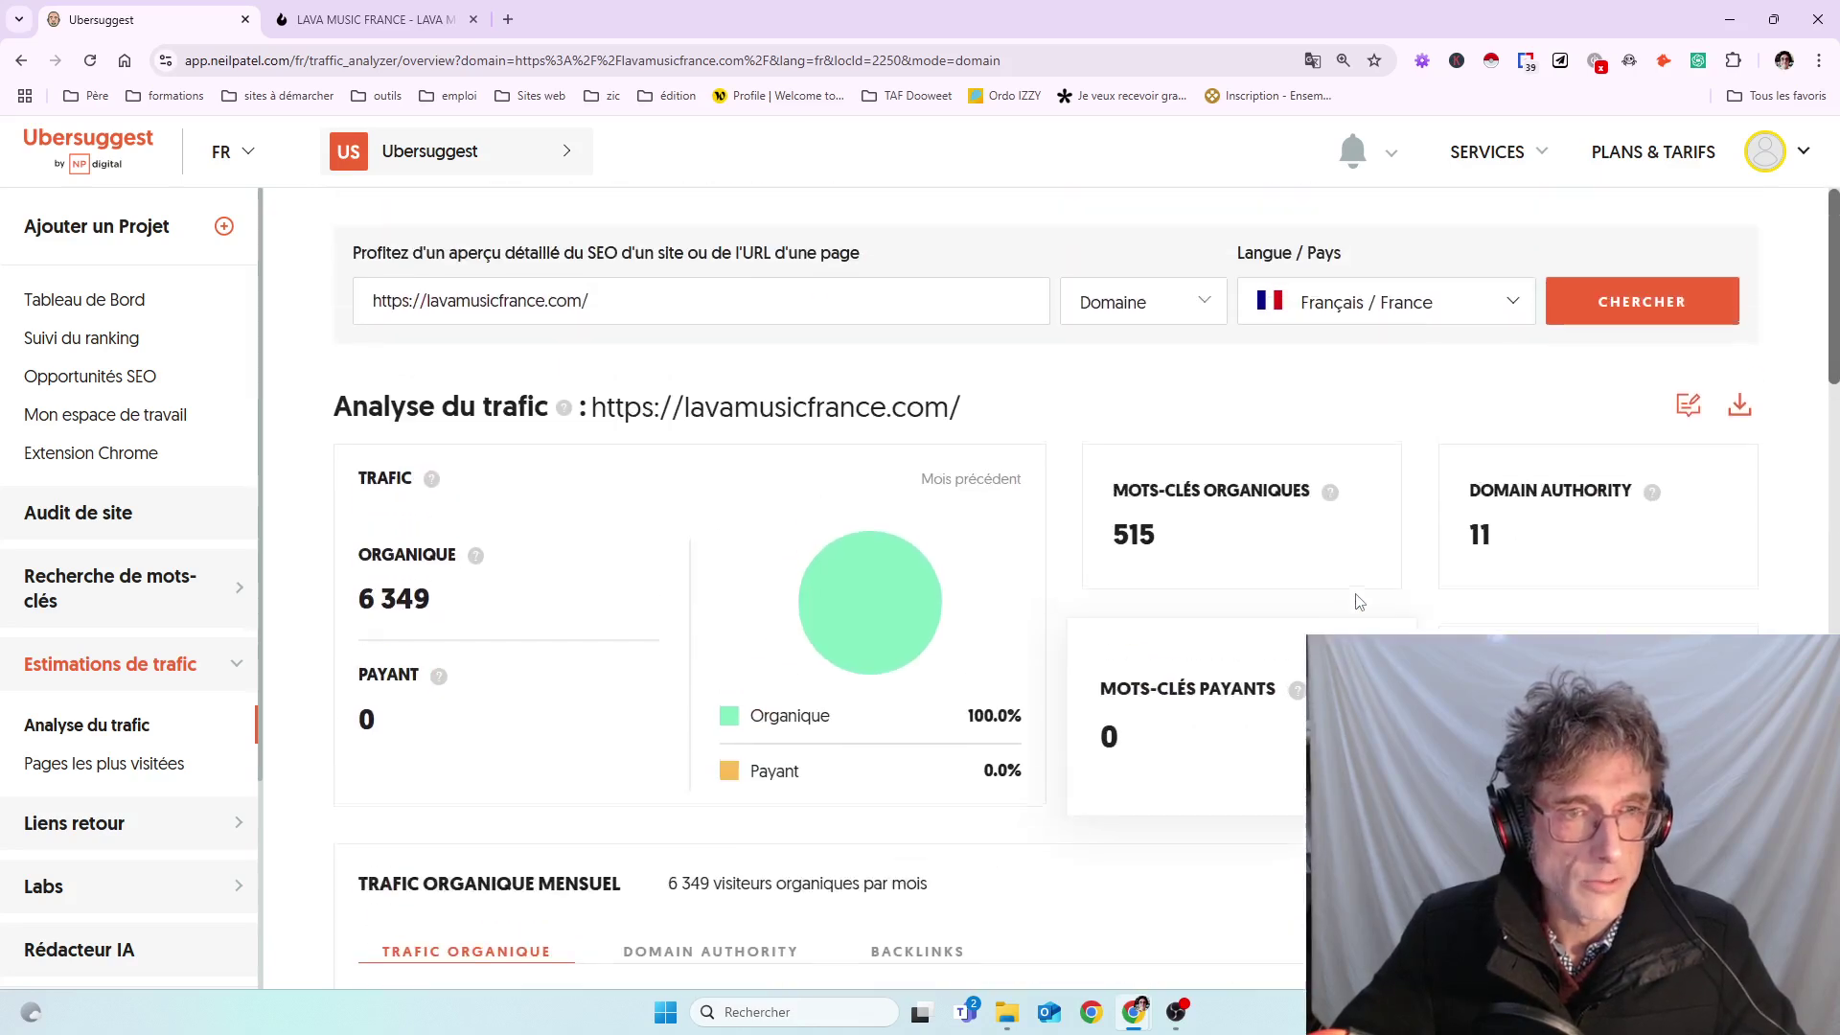
{"action": "scroll", "coordinate": [1341, 584], "scroll_direction": "down", "scroll_amount": 14}
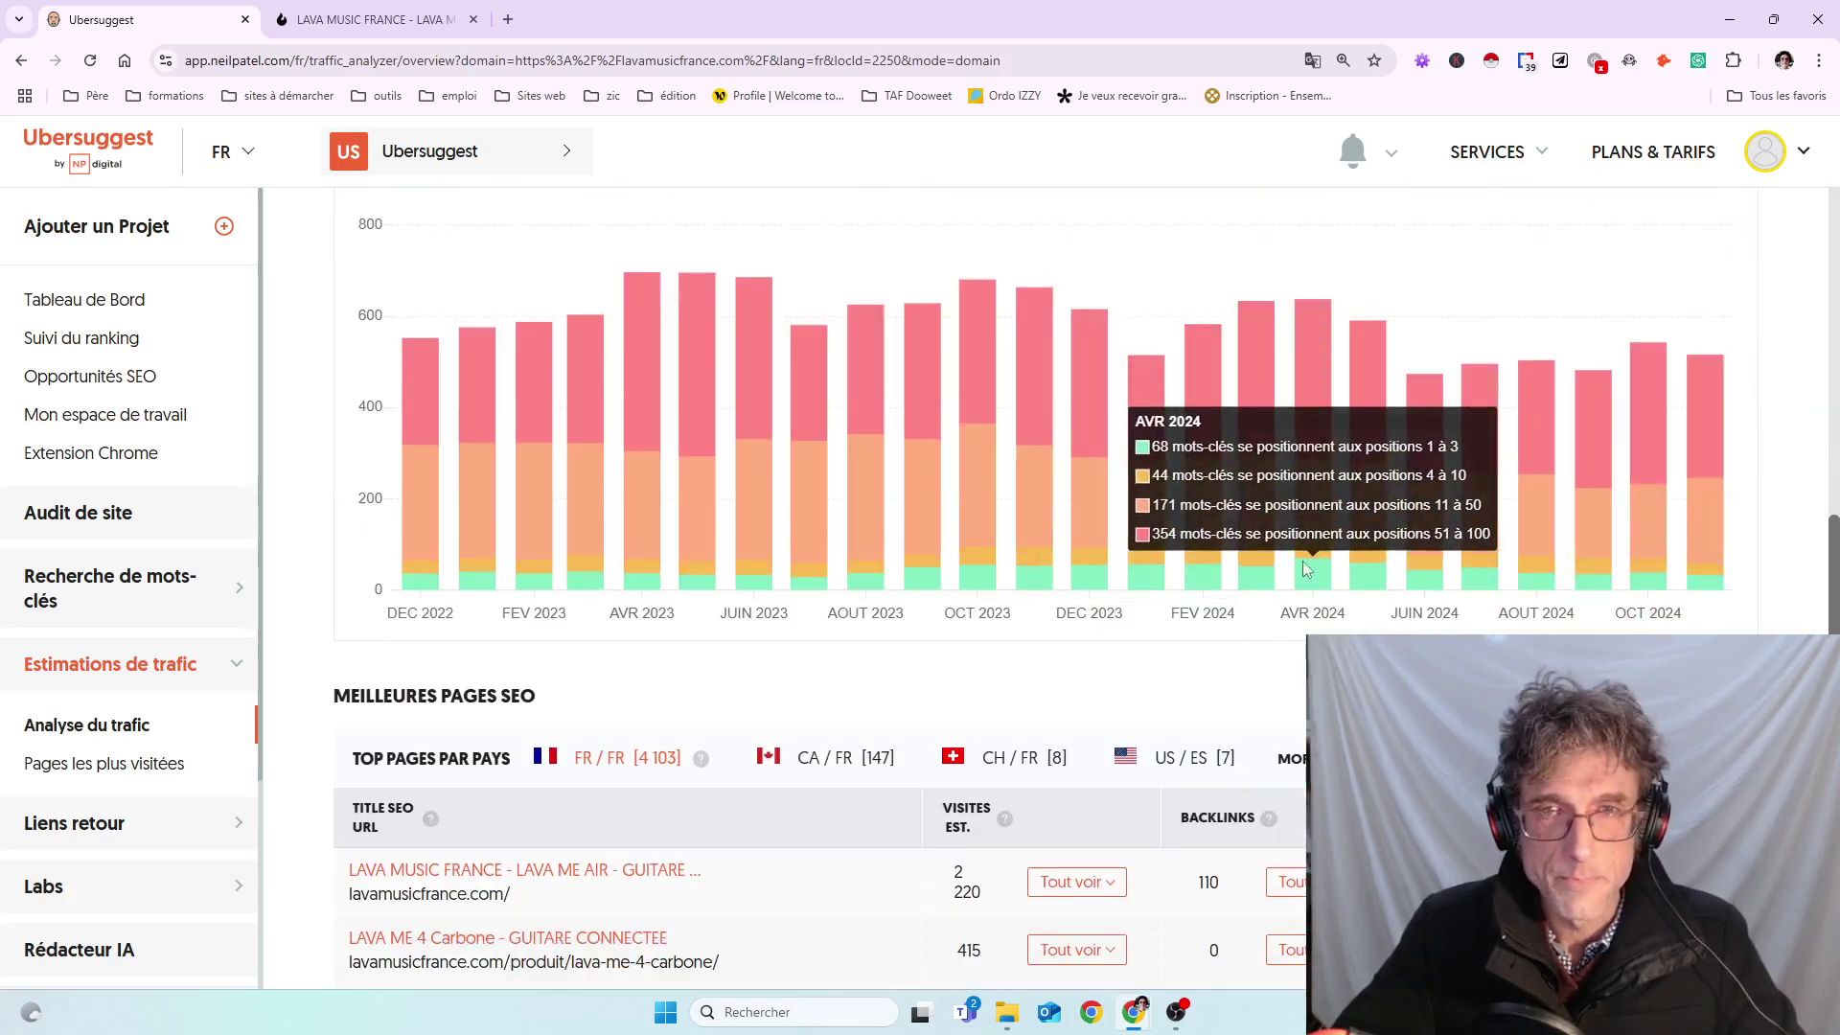
{"action": "scroll", "coordinate": [1332, 594], "scroll_direction": "up", "scroll_amount": 1}
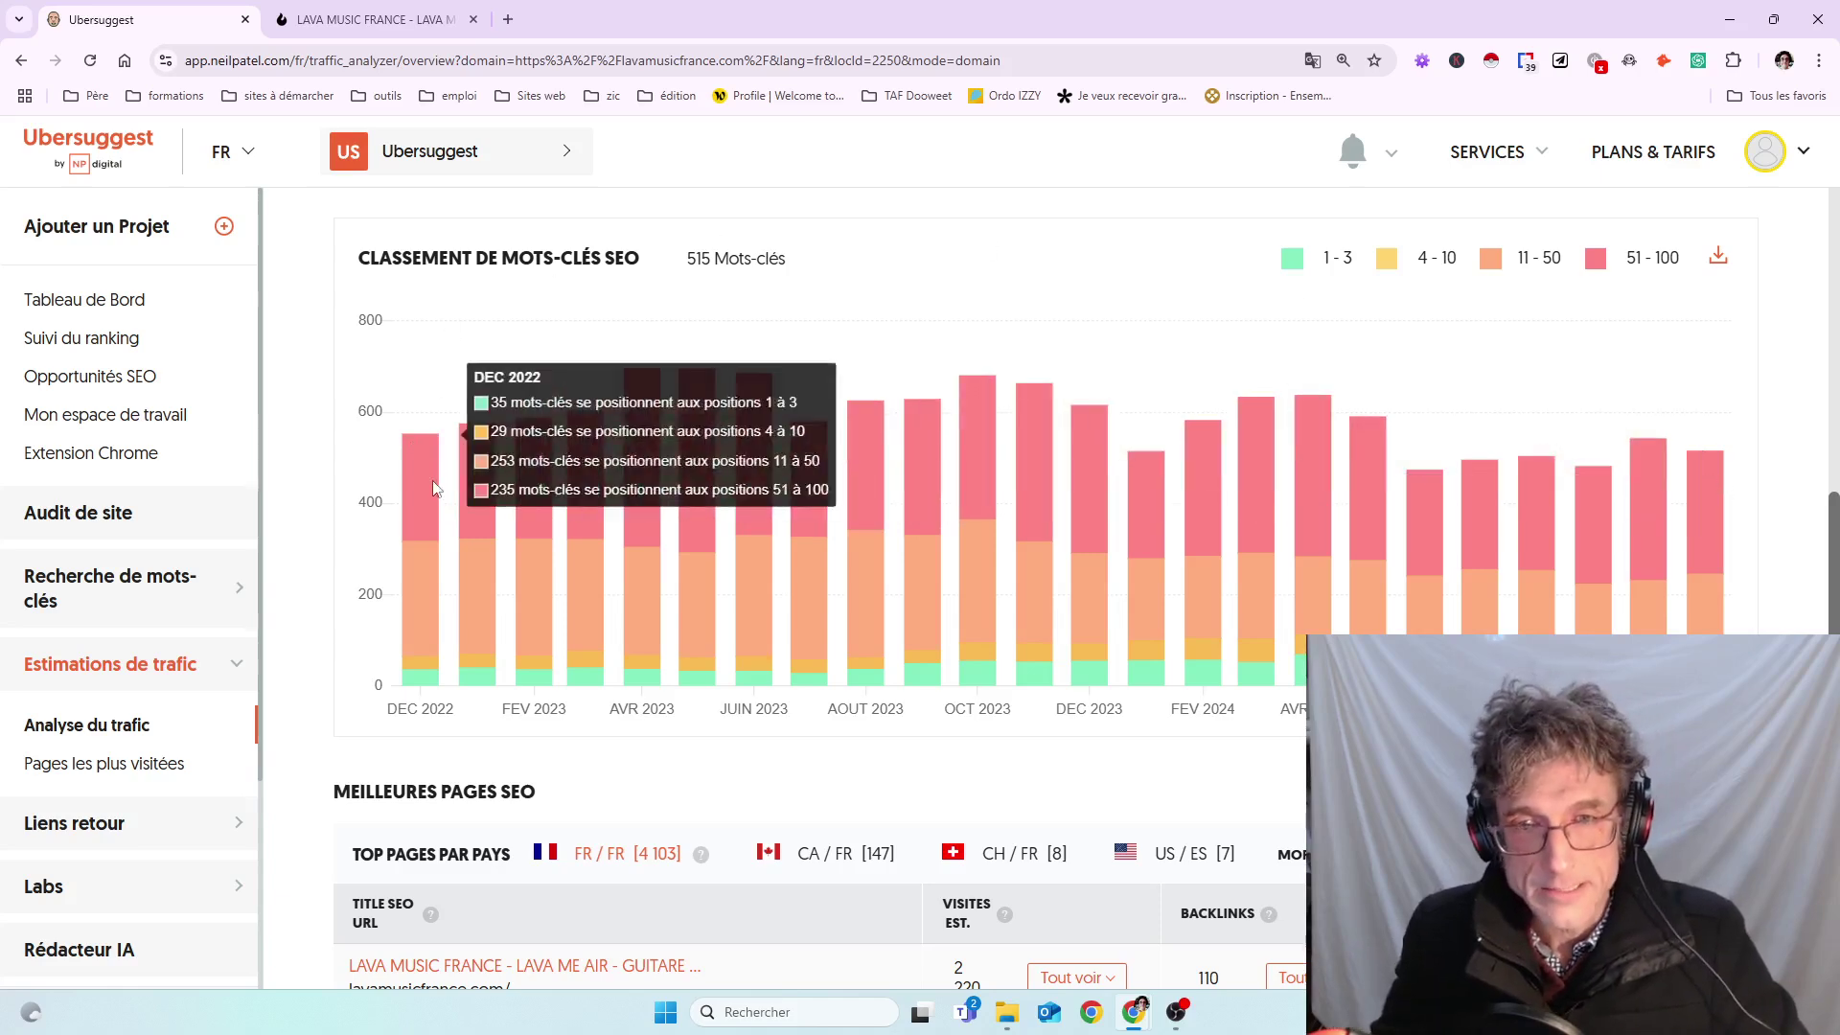
{"action": "mouse_move", "coordinate": [1705, 489]}
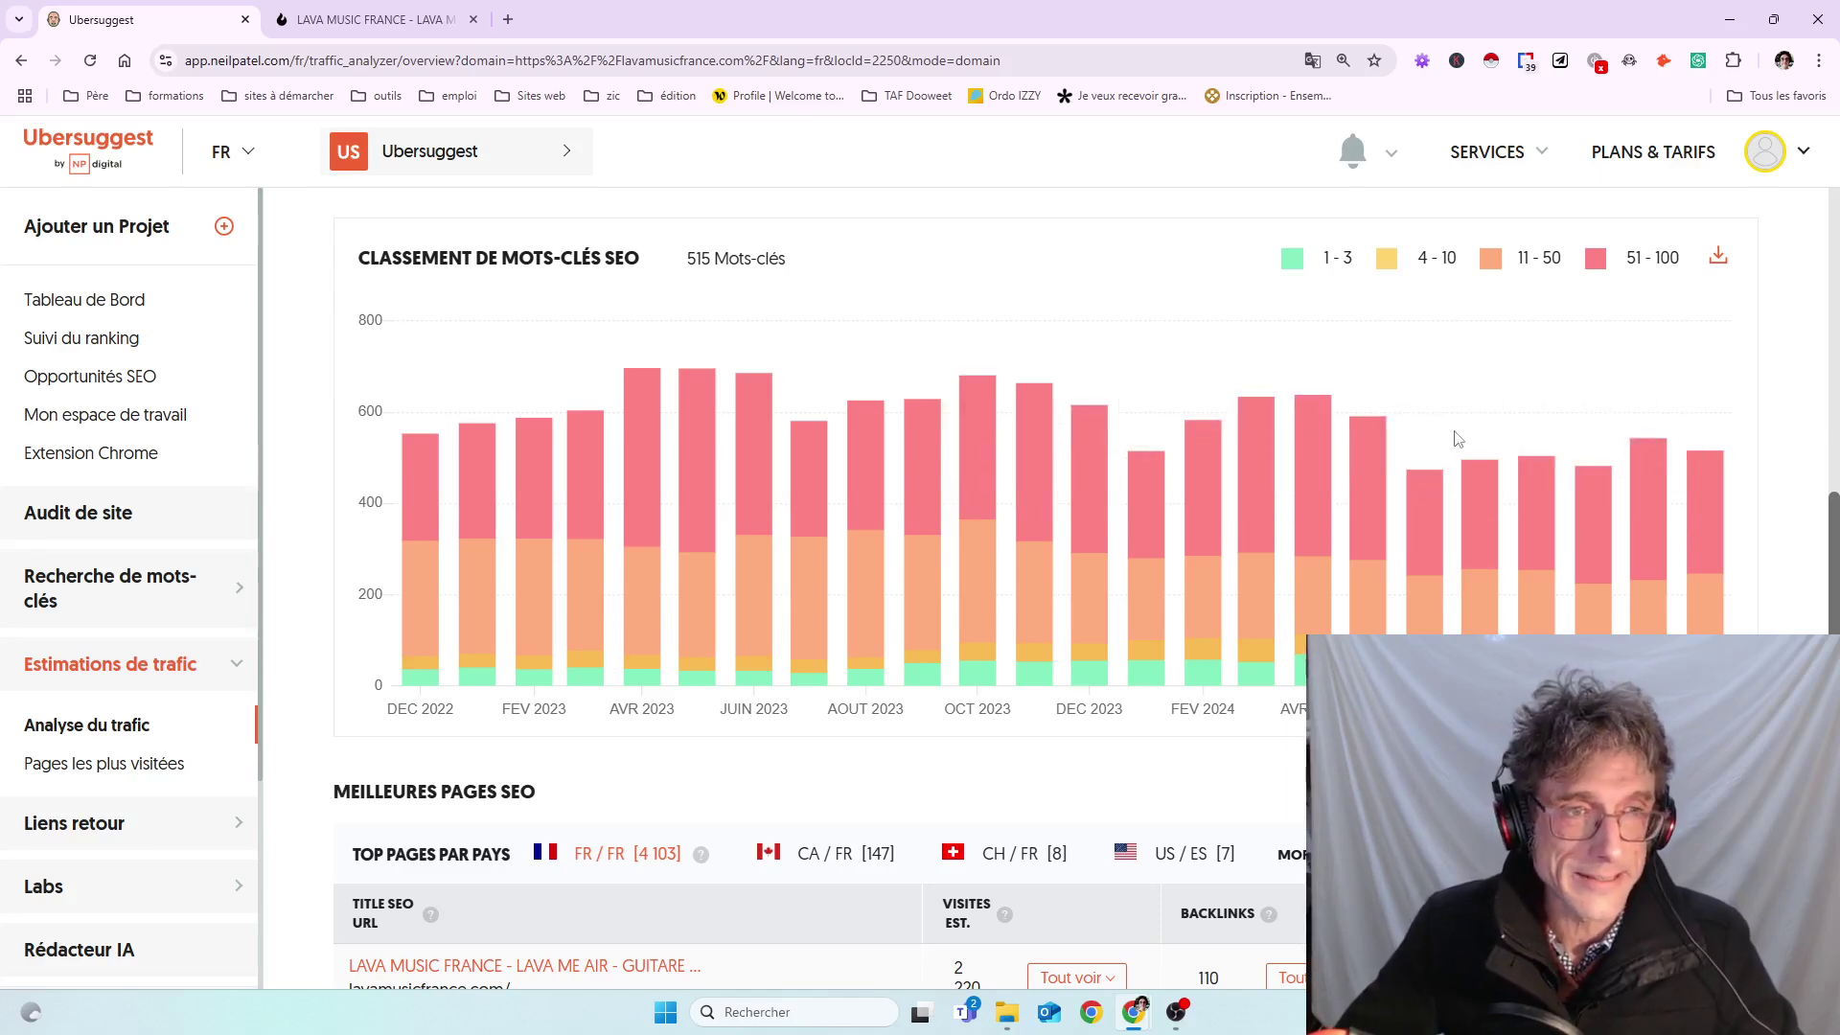
- Review the best SEO pages table and the main SEO keywords table for France
{"action": "scroll", "coordinate": [1710, 566], "scroll_direction": "down", "scroll_amount": 2}
{"action": "scroll", "coordinate": [1710, 566], "scroll_direction": "down", "scroll_amount": 5}
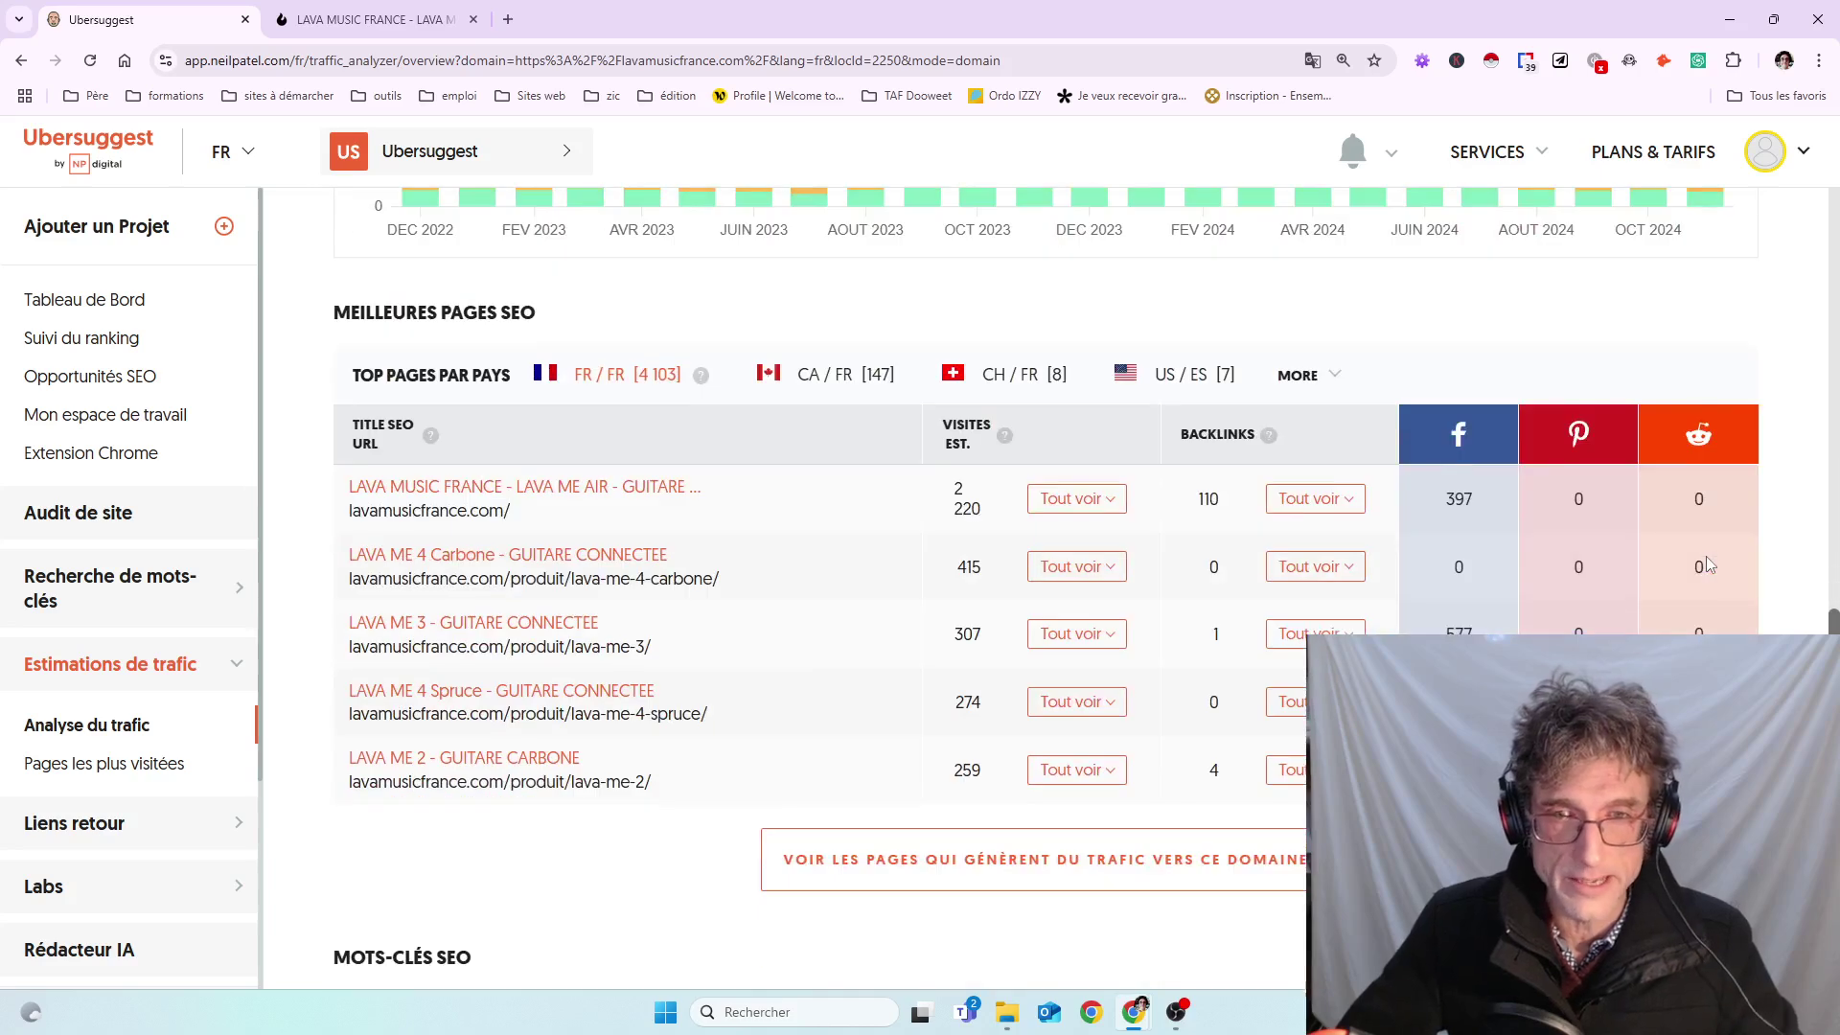
{"action": "scroll", "coordinate": [830, 591], "scroll_direction": "up", "scroll_amount": 1}
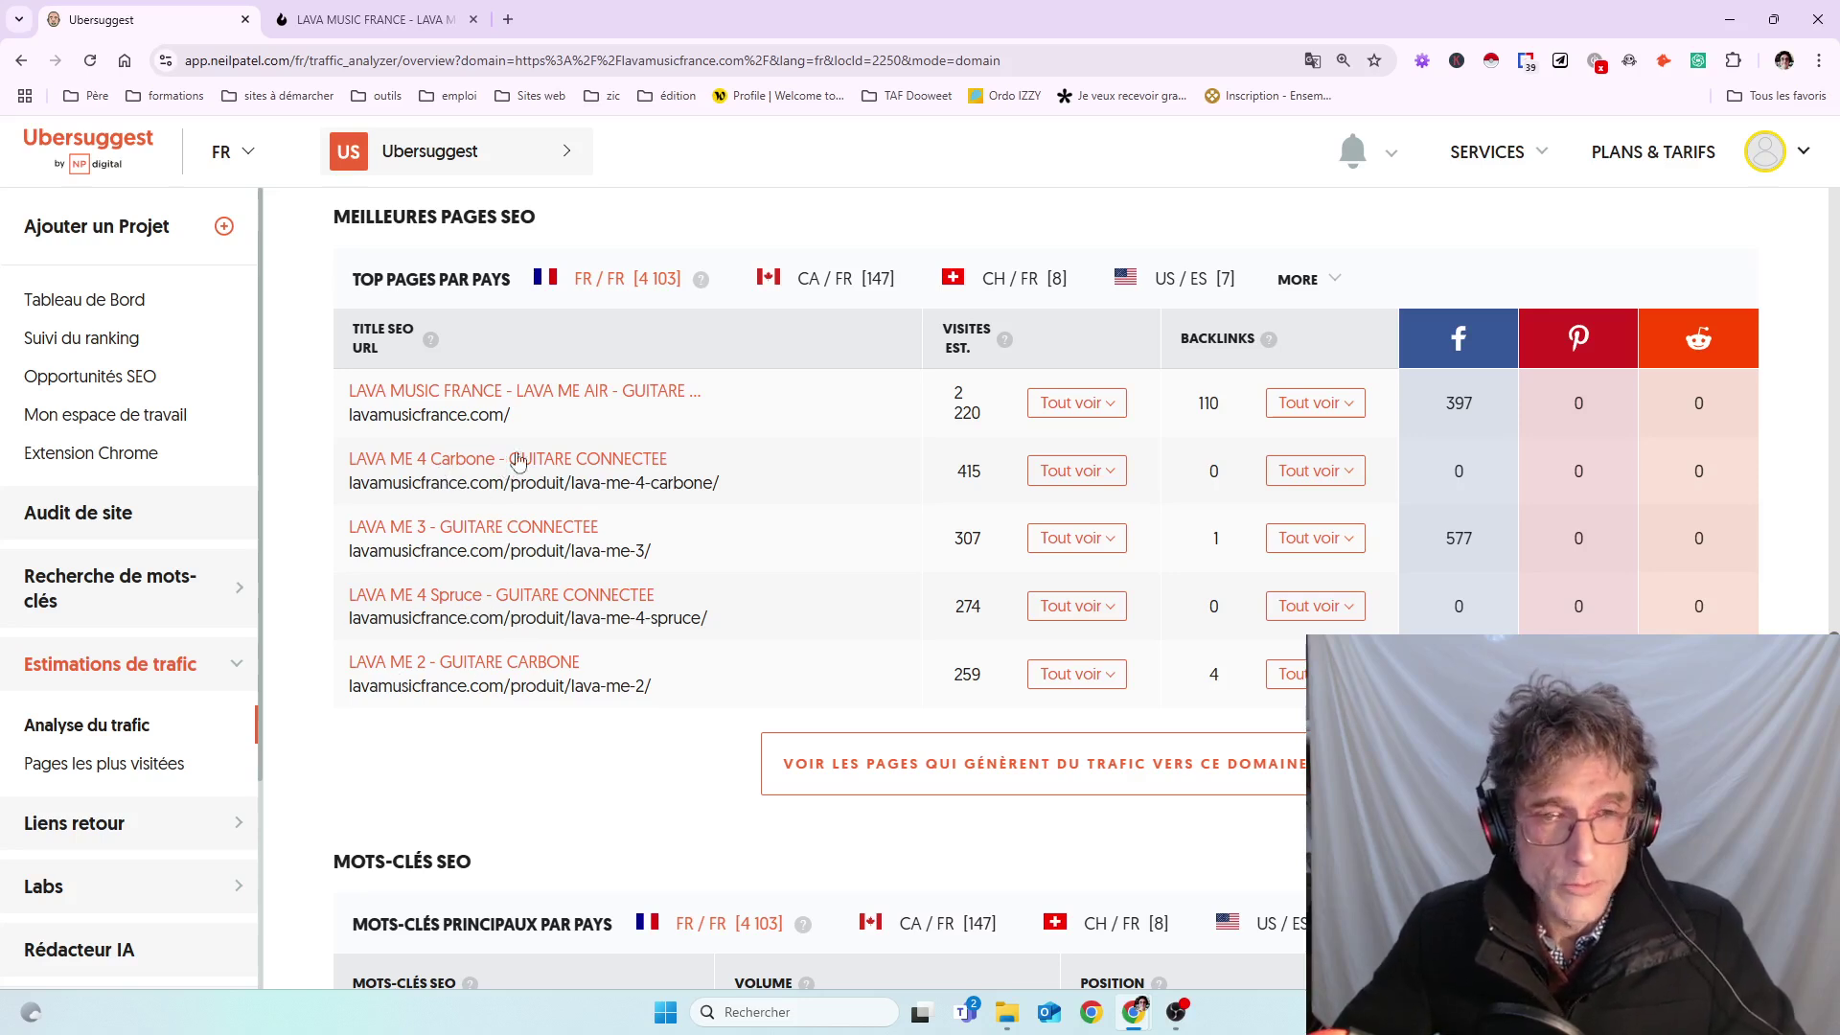
{"action": "scroll", "coordinate": [544, 651], "scroll_direction": "down", "scroll_amount": 5}
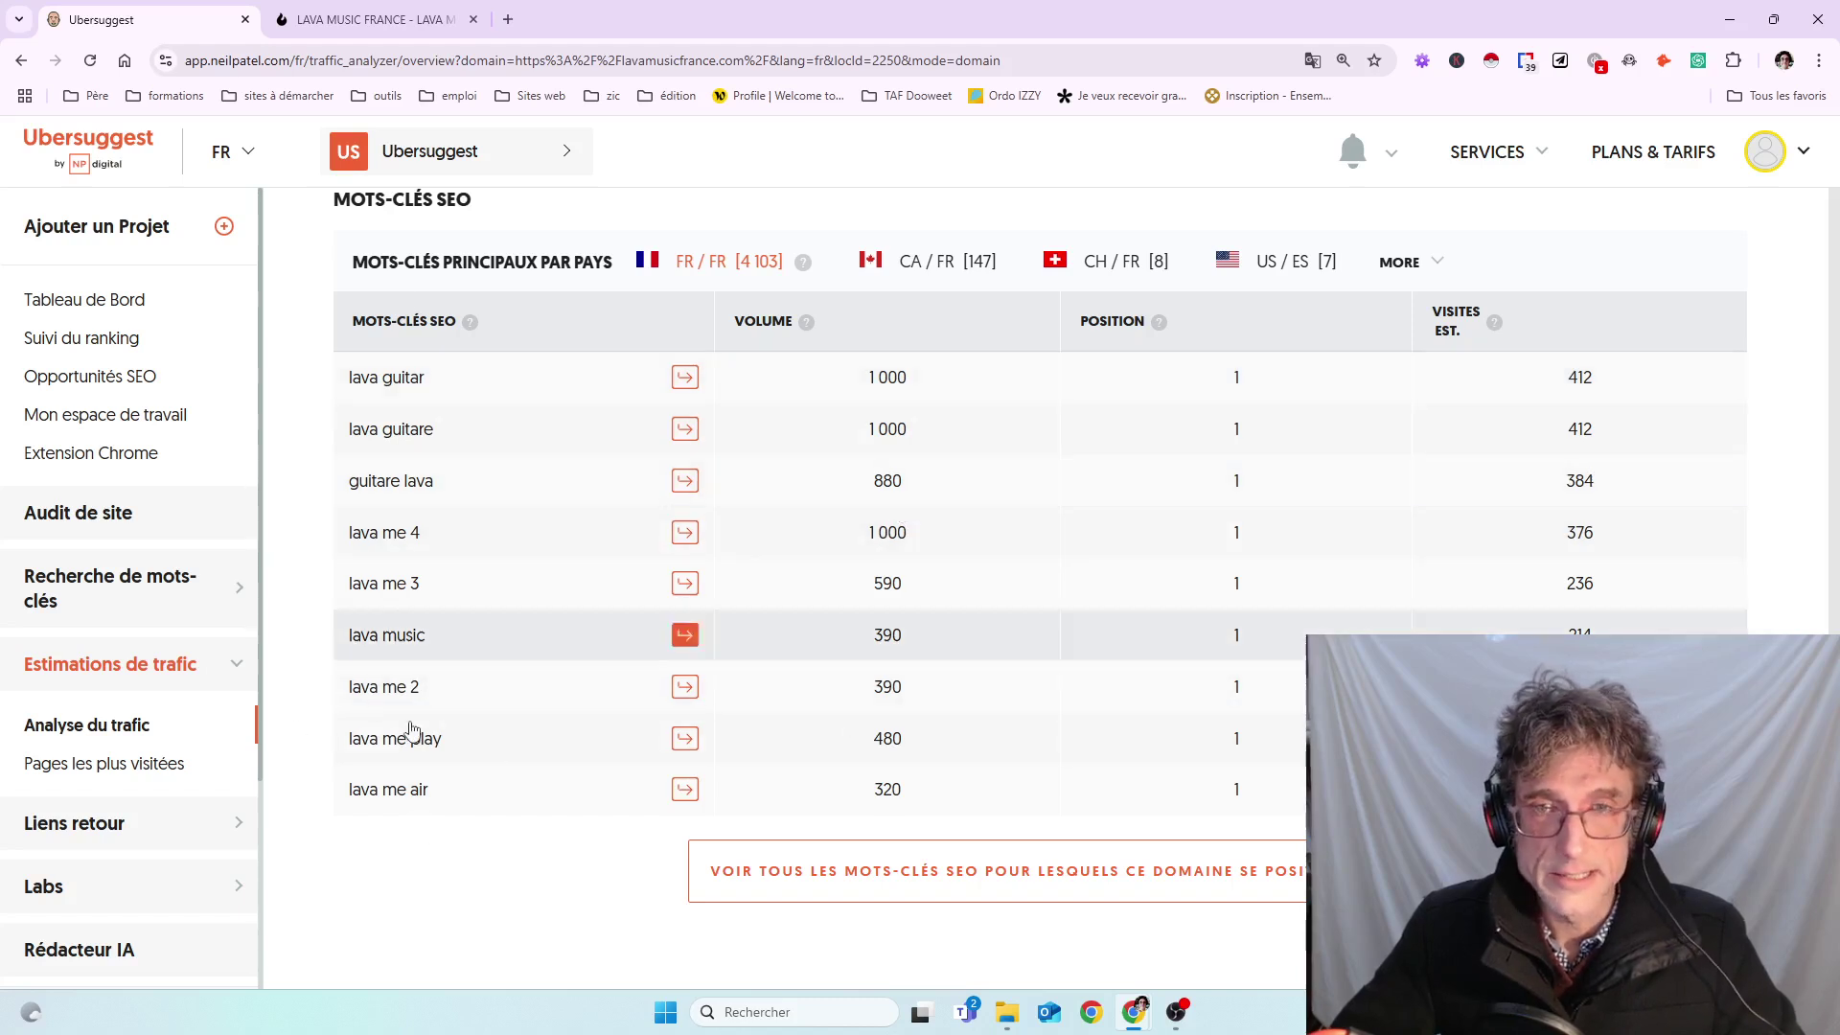
- Open the full list of SEO keywords the domain ranks for and sort it by position in ascending order
{"action": "left_click", "coordinate": [938, 880]}
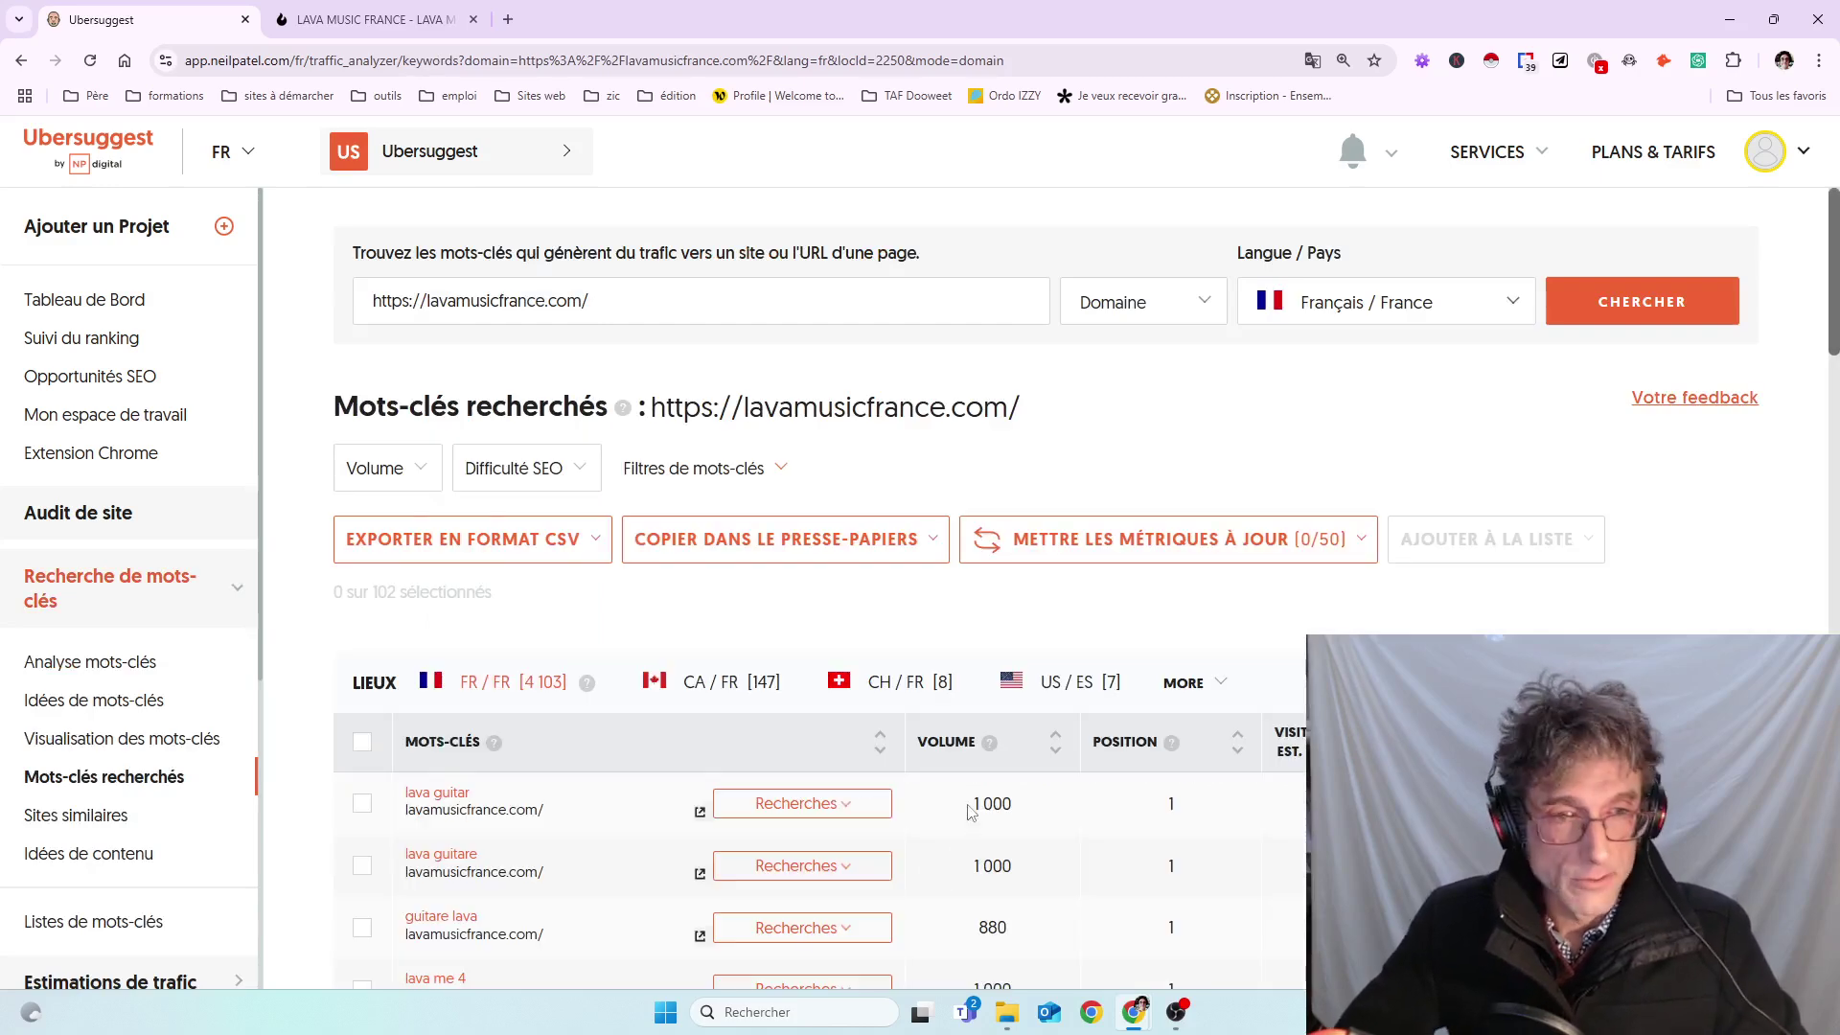
{"action": "scroll", "coordinate": [970, 813], "scroll_direction": "down", "scroll_amount": 3}
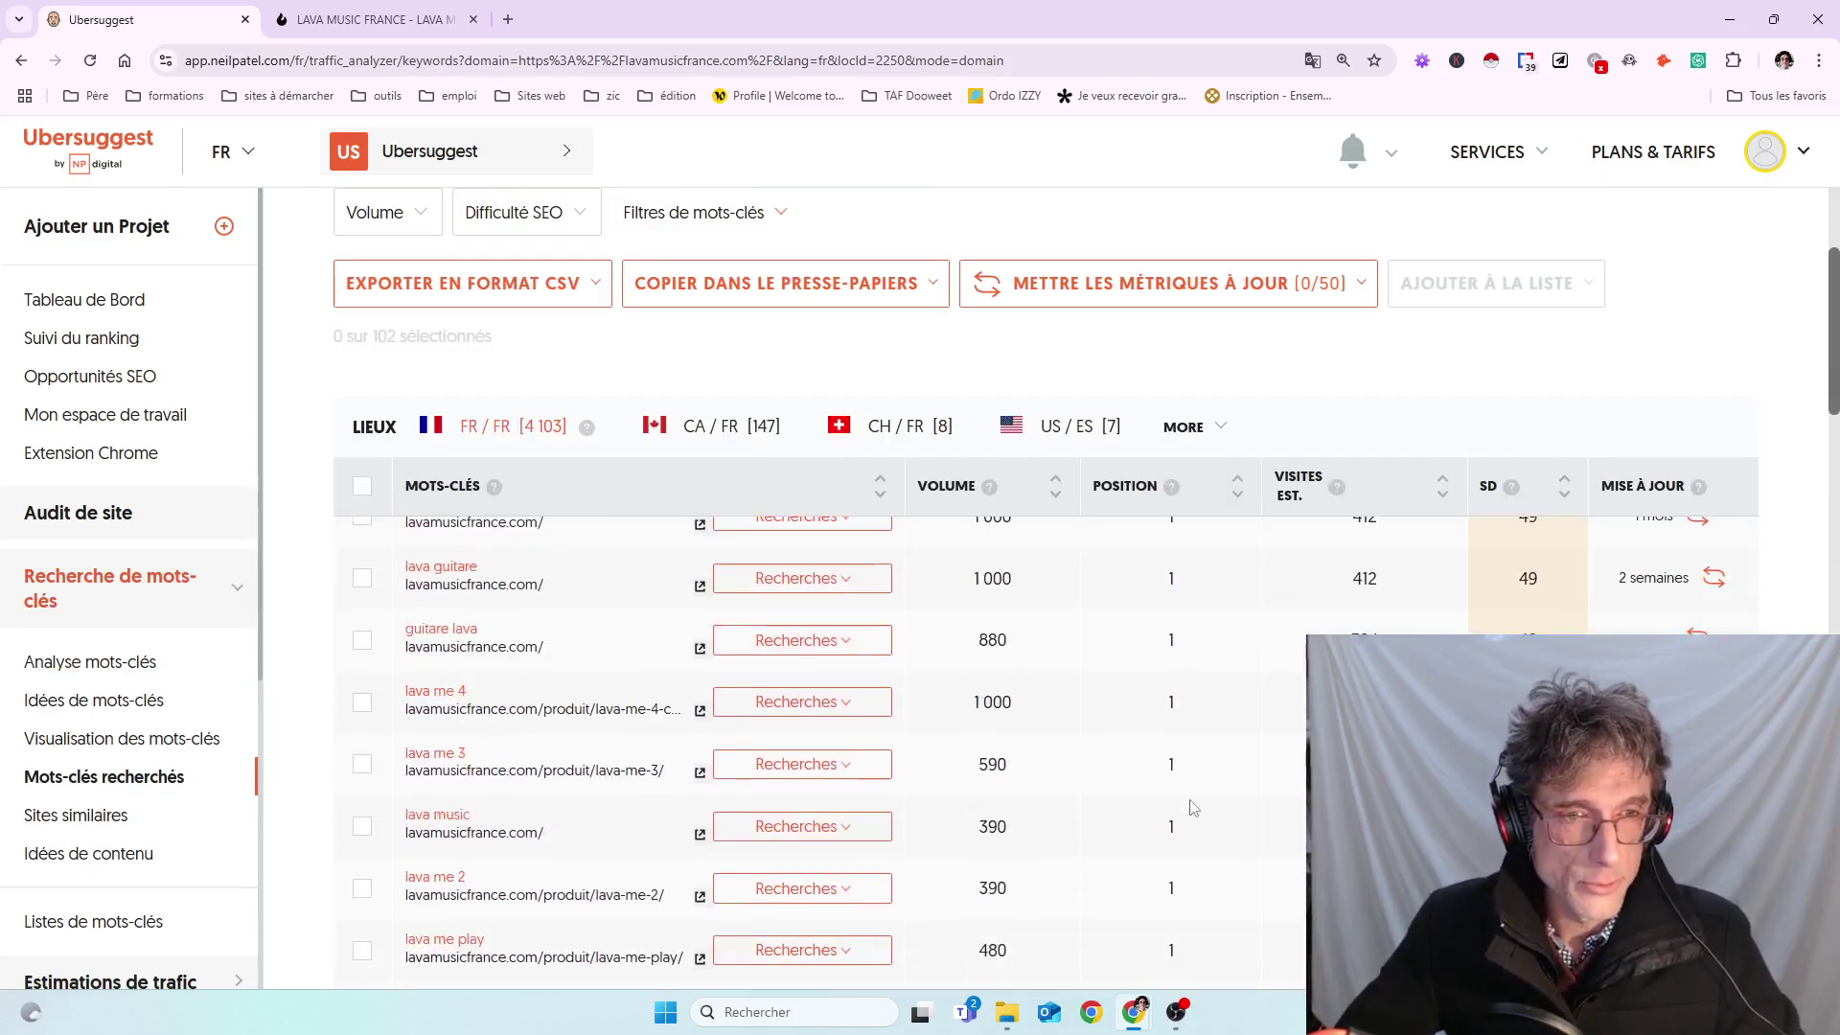
{"action": "left_click", "coordinate": [1237, 494]}
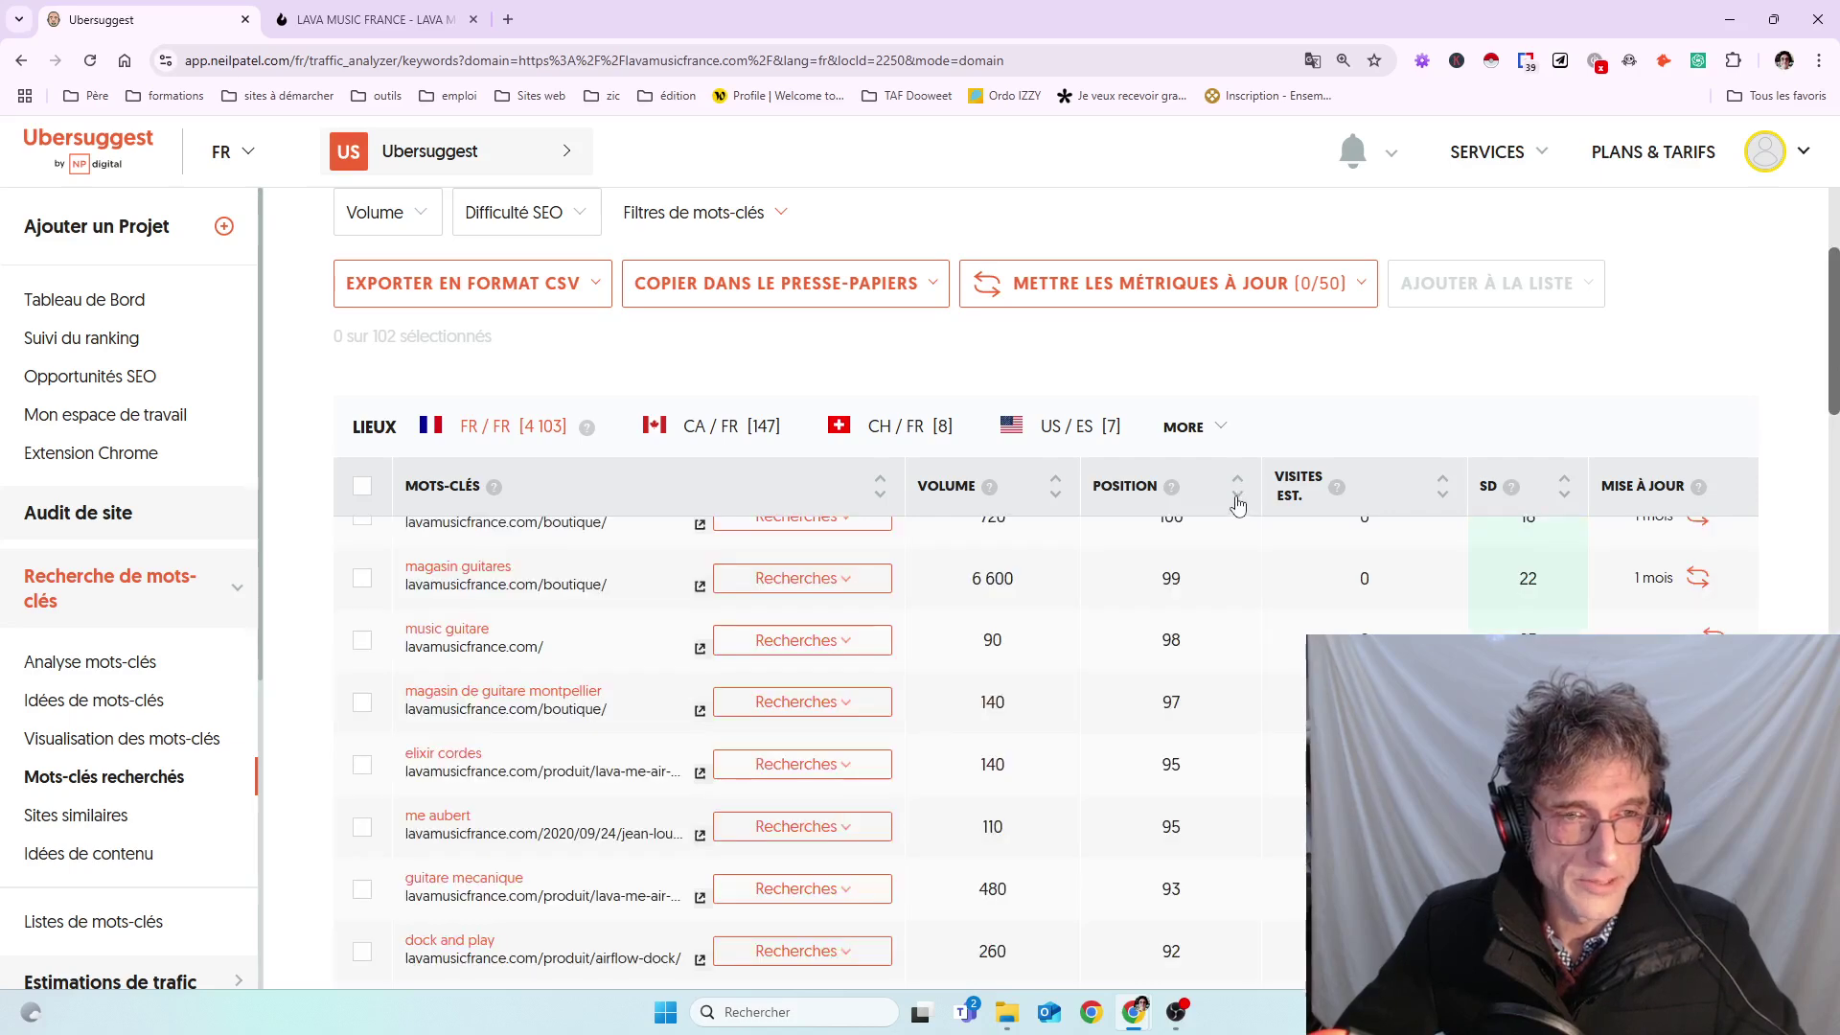
{"action": "left_click", "coordinate": [1237, 494]}
{"action": "scroll", "coordinate": [1051, 920], "scroll_direction": "down", "scroll_amount": 10}
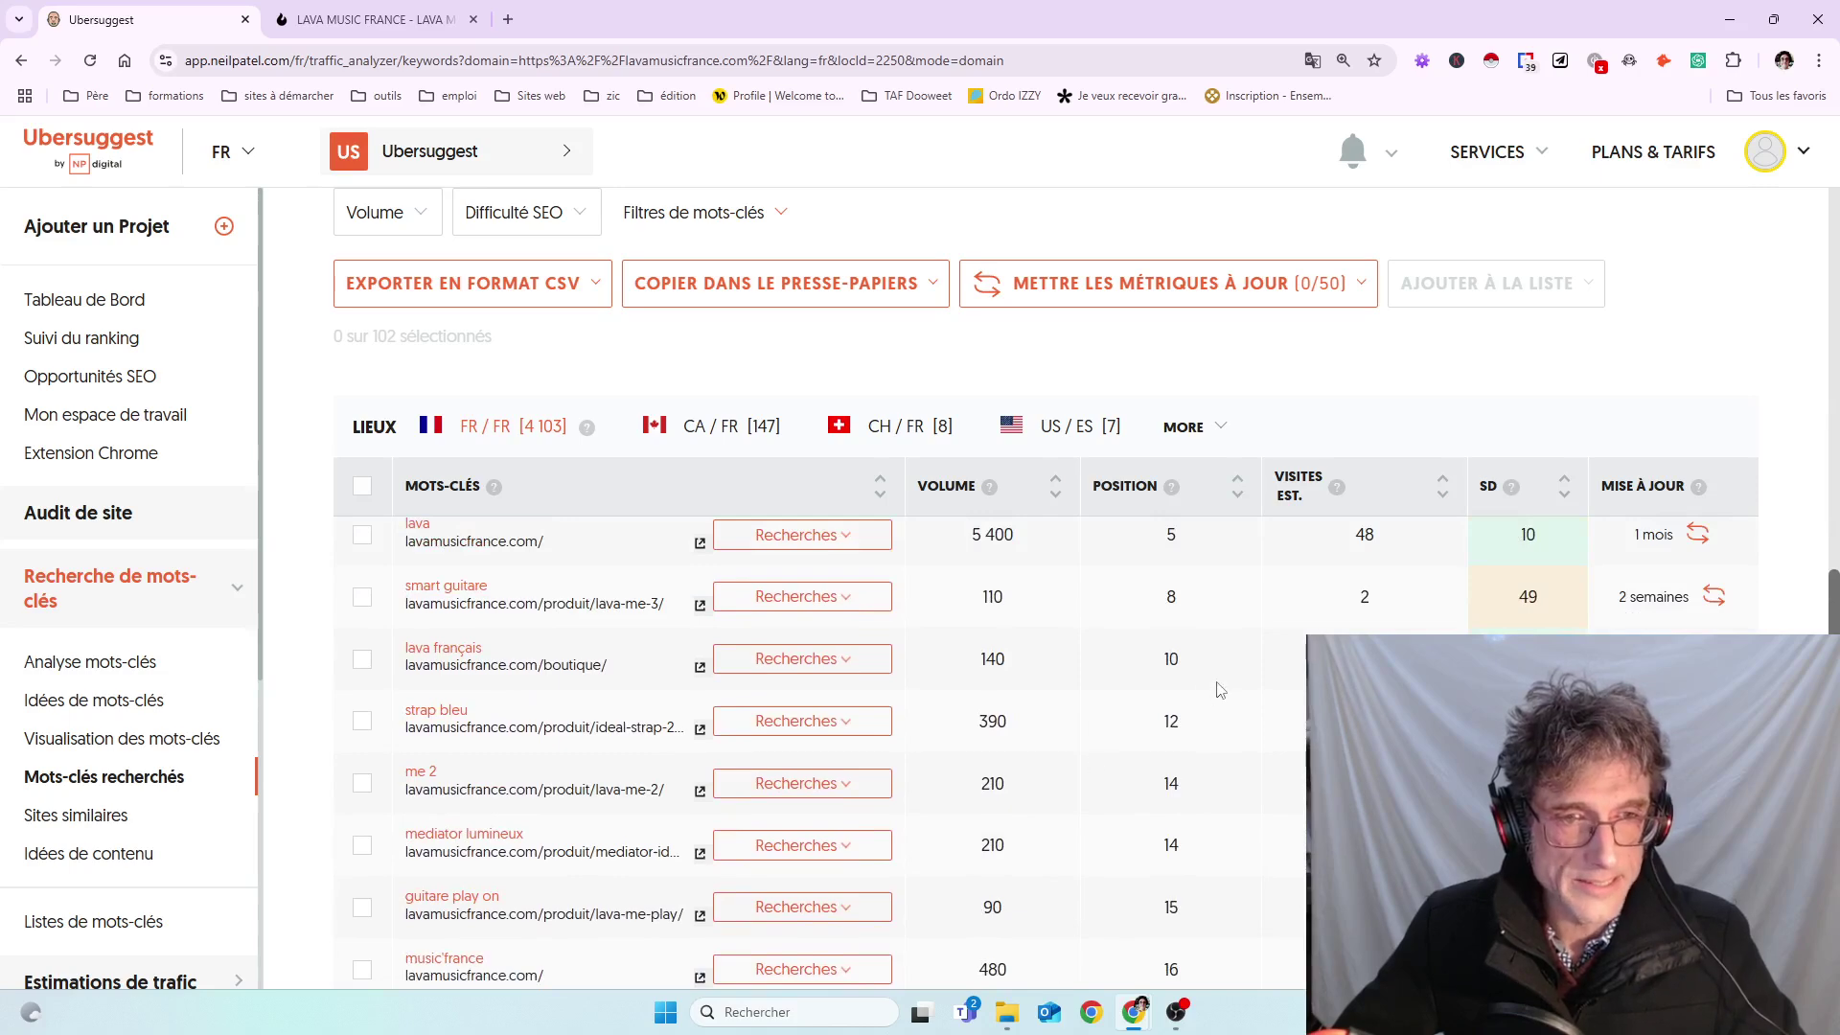
- Examine the keywords ranked around and just beyond position 10, such as "strap bleu" and "mediator lumineux"
{"action": "left_click_drag", "start_coordinate": [1150, 671], "coordinate": [1236, 908]}
{"action": "left_click", "coordinate": [1236, 908]}
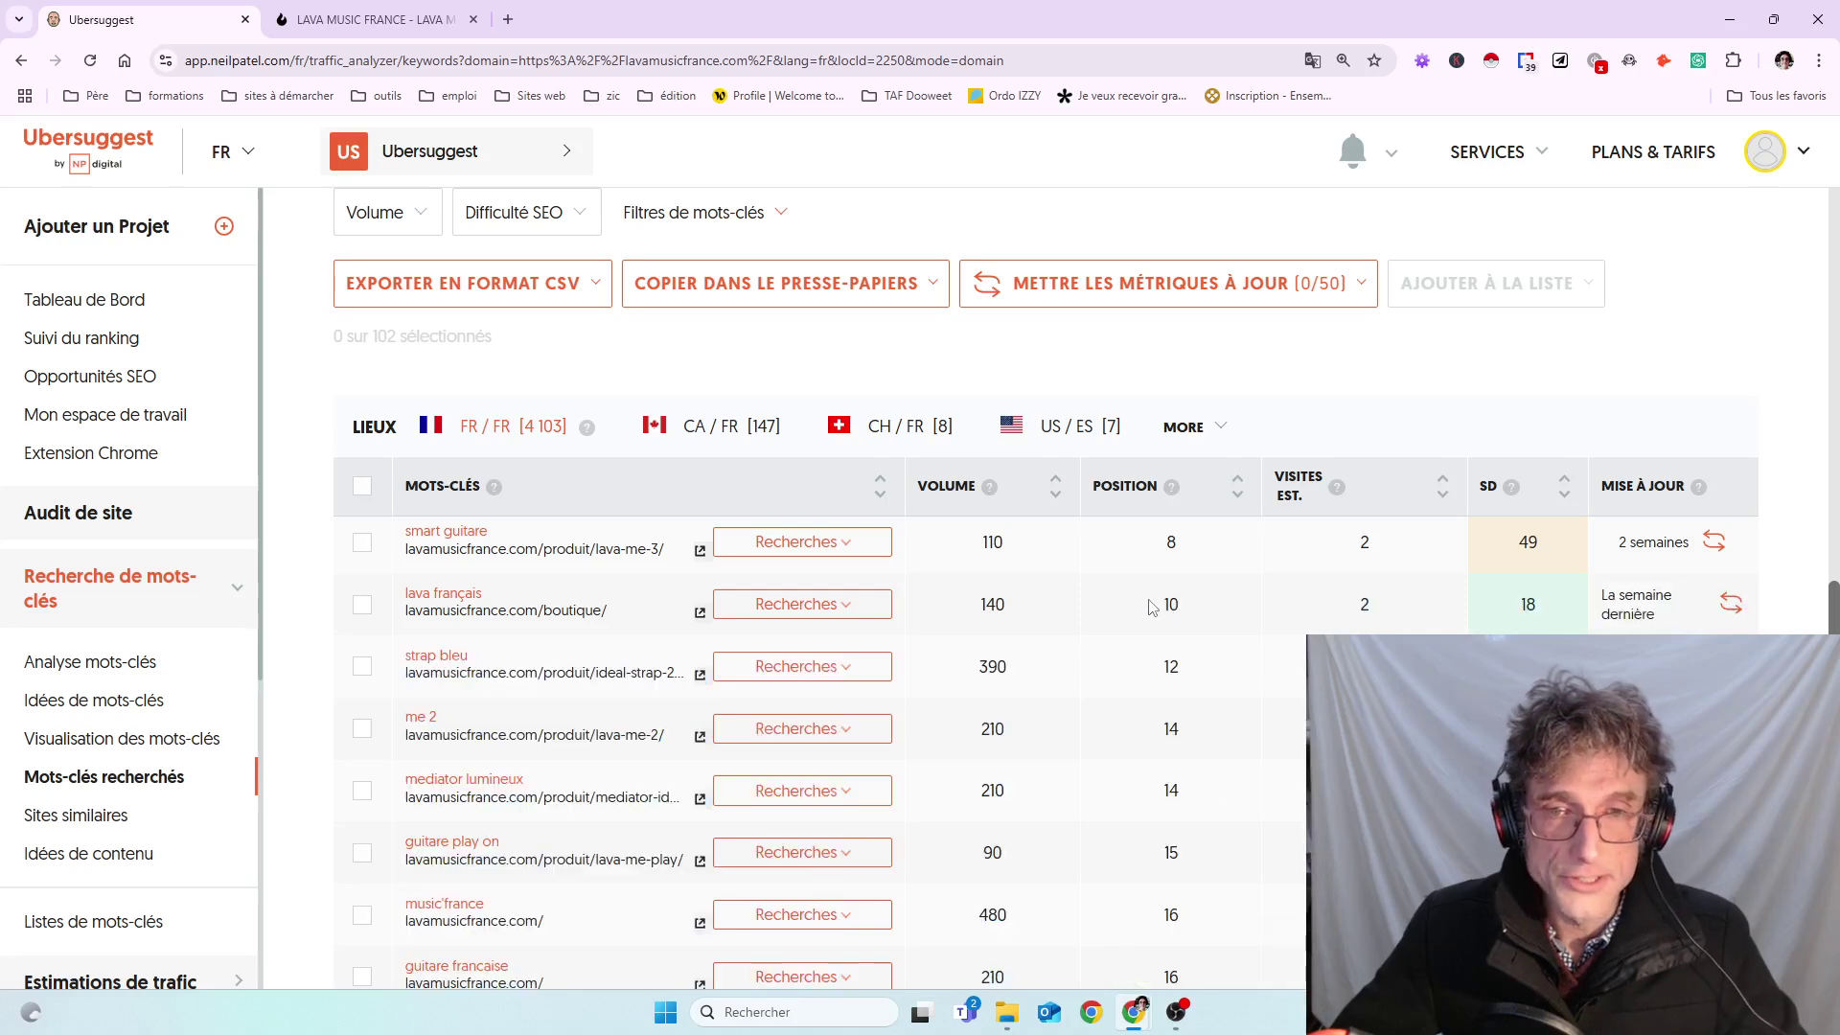
{"action": "left_click_drag", "start_coordinate": [1150, 607], "coordinate": [1204, 613]}
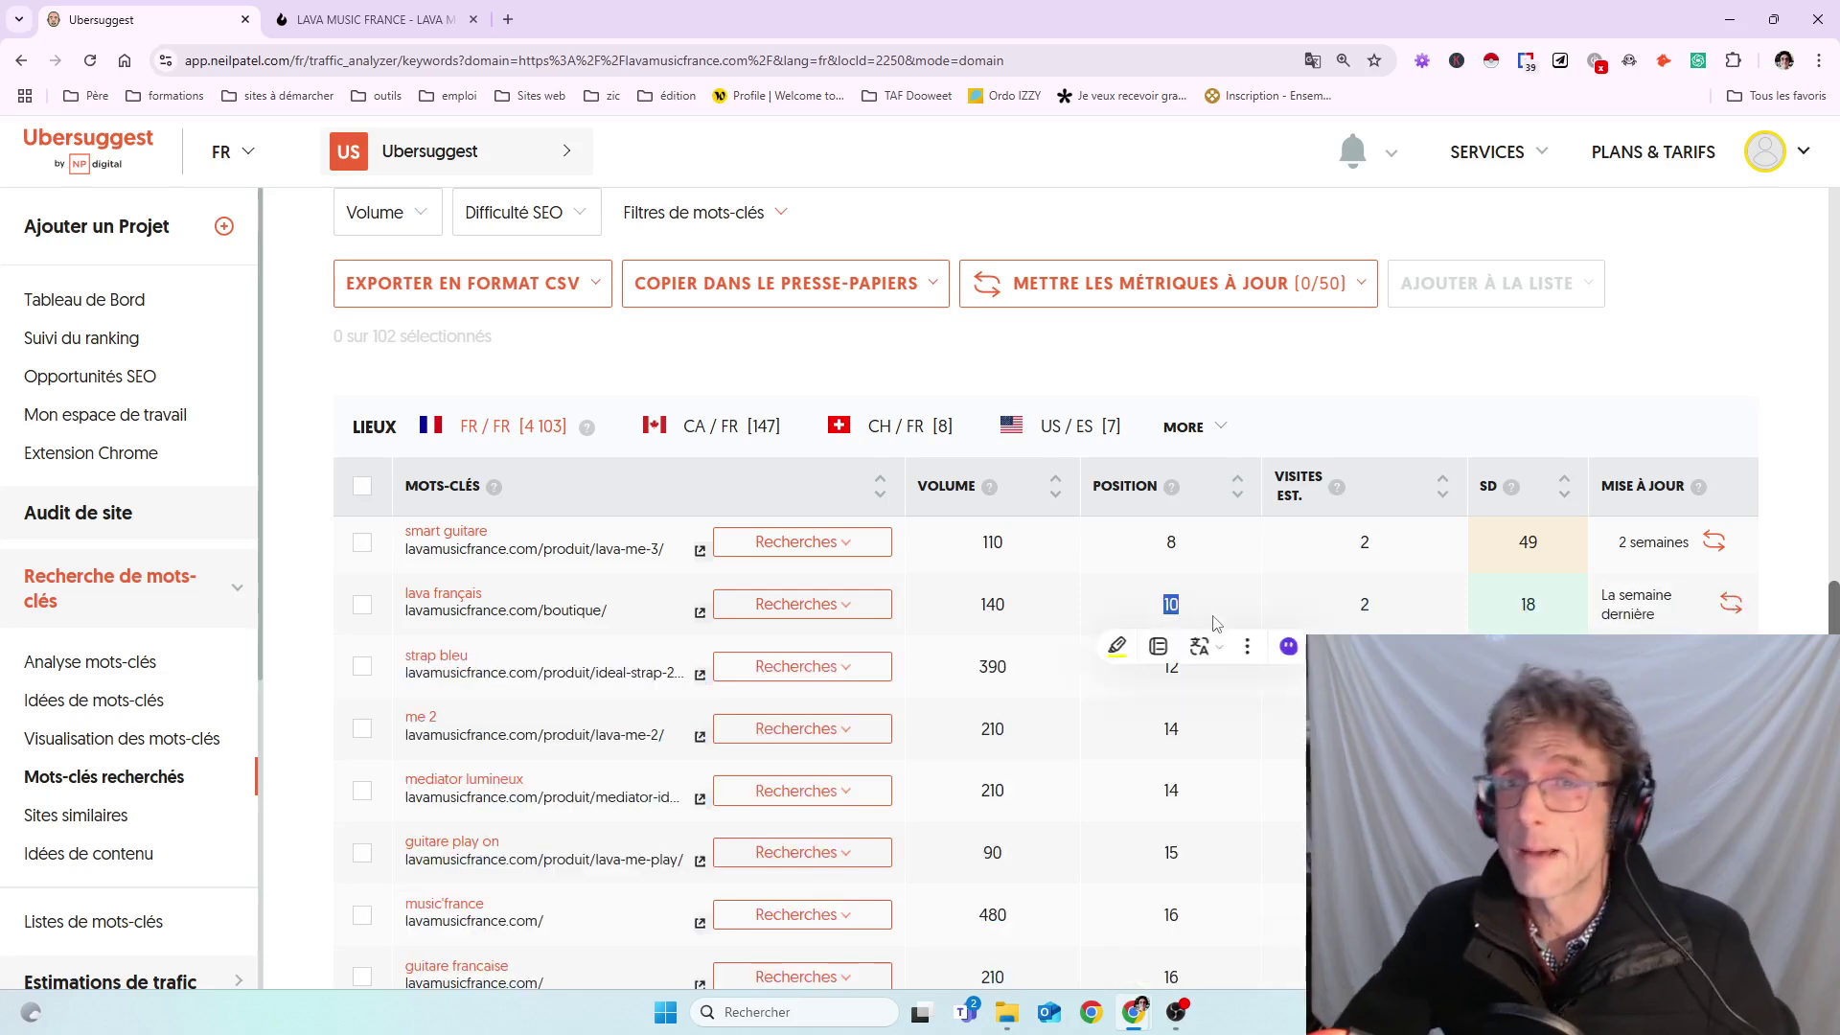
{"action": "left_click", "coordinate": [1141, 684]}
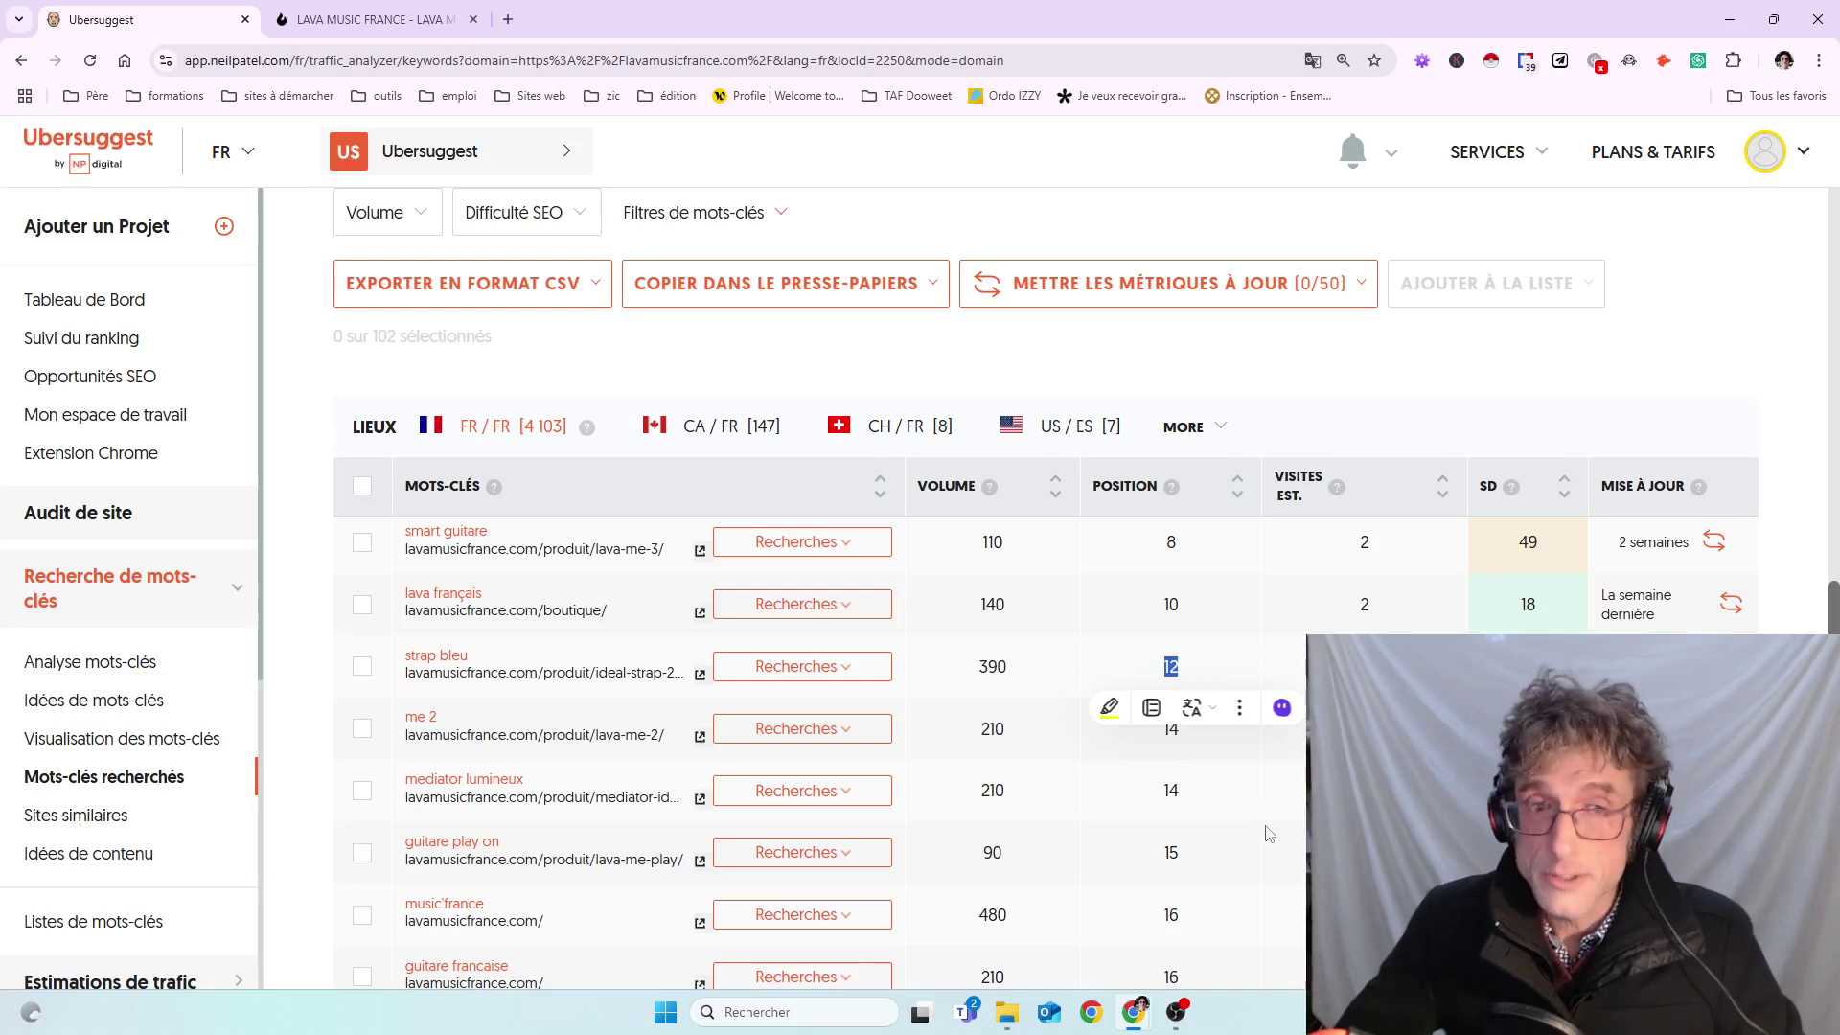
{"action": "left_click", "coordinate": [1252, 883]}
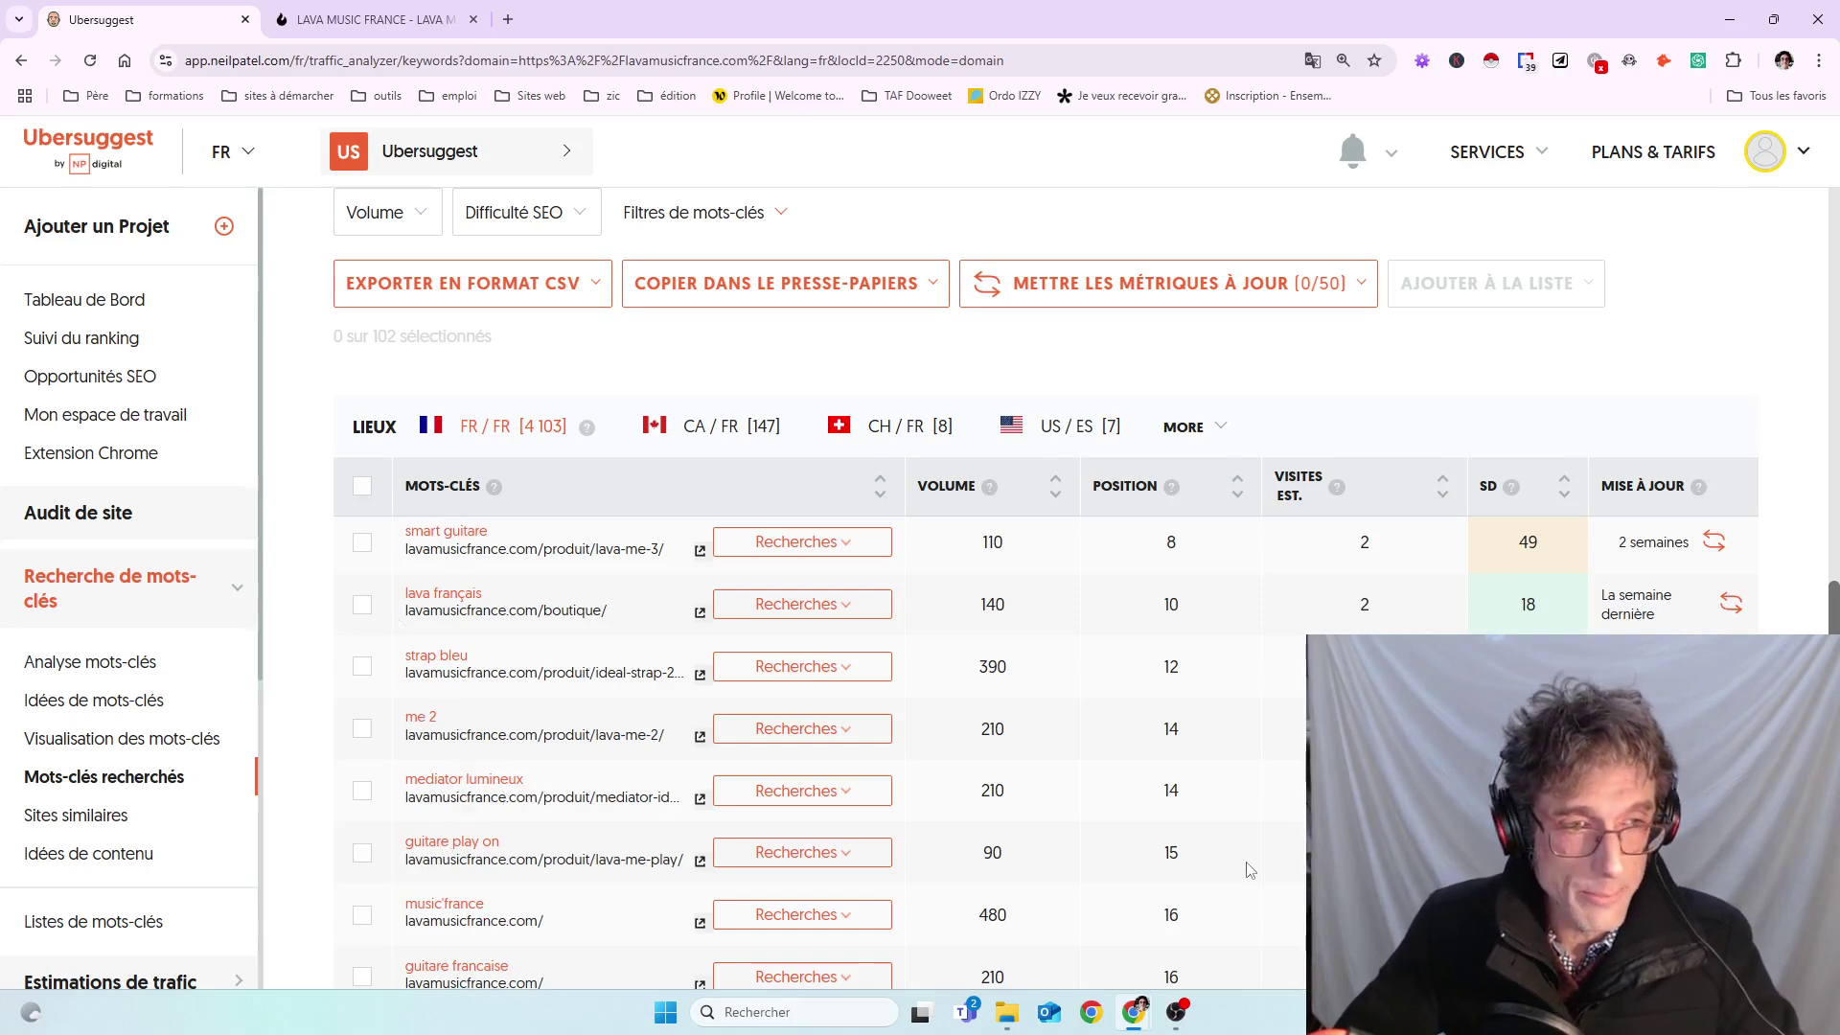
{"action": "double_click", "coordinate": [1185, 789]}
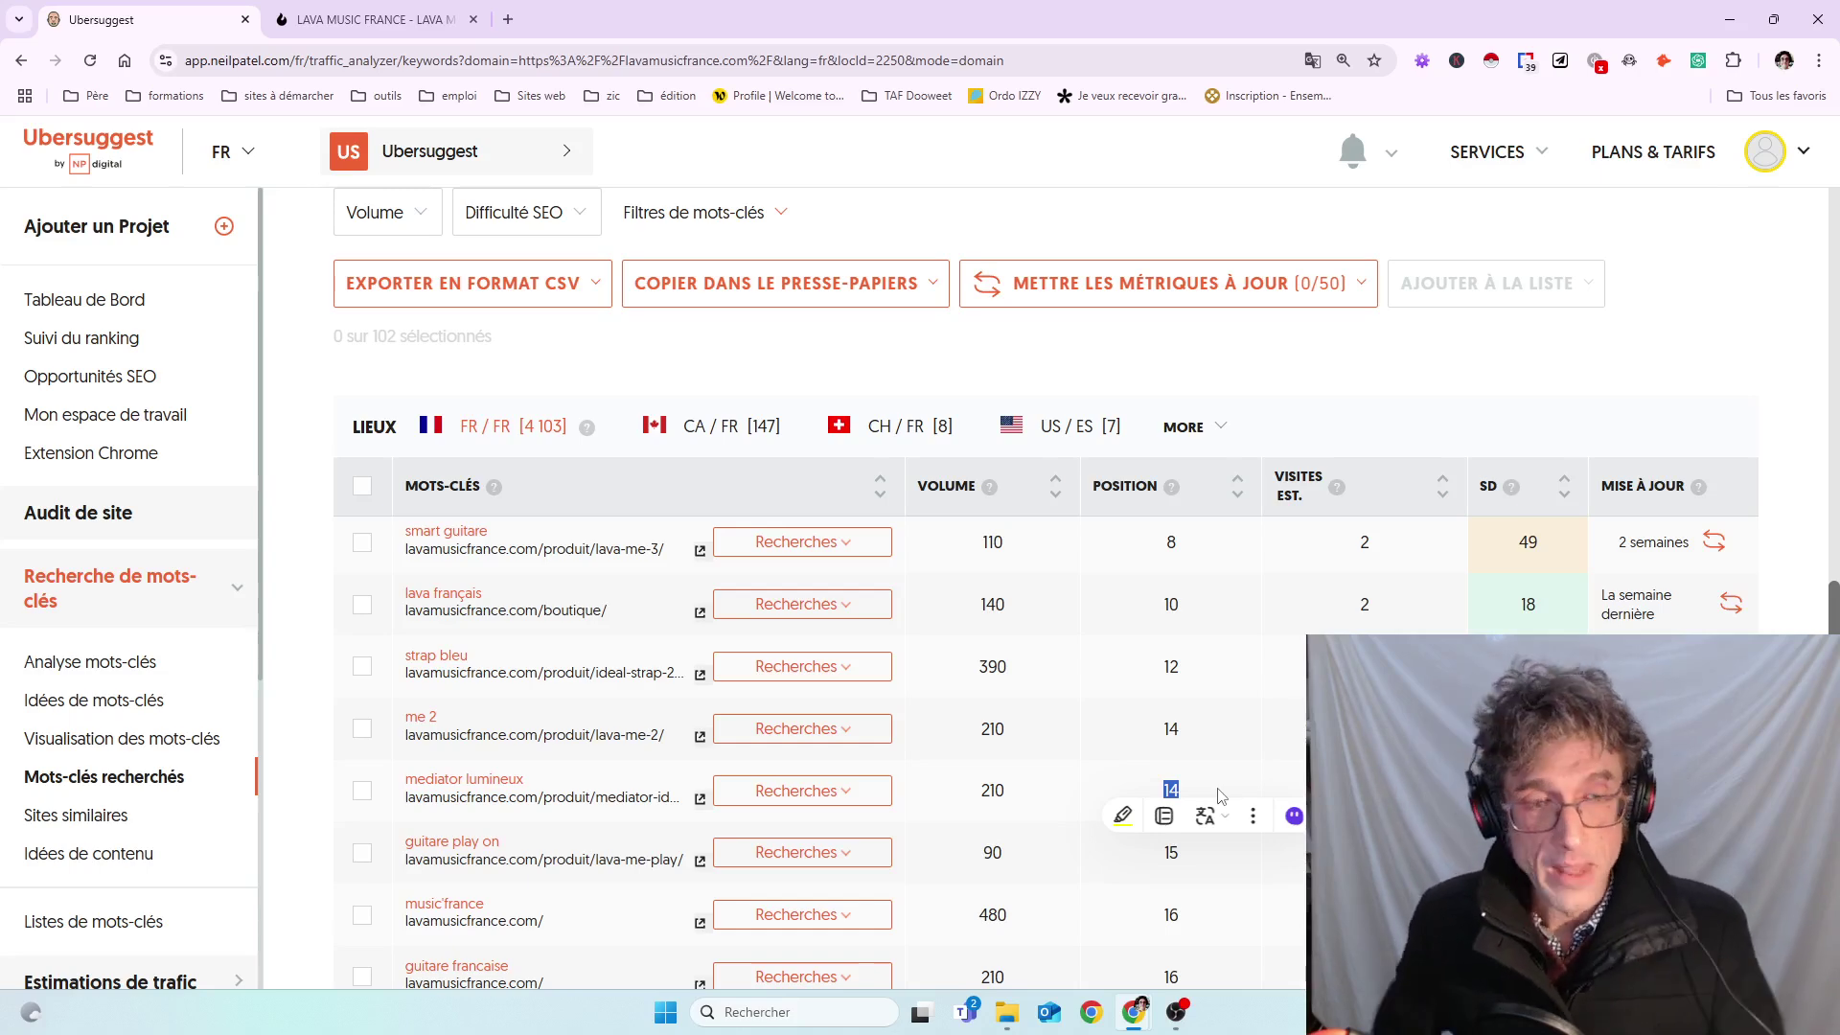
{"action": "left_click", "coordinate": [1220, 796]}
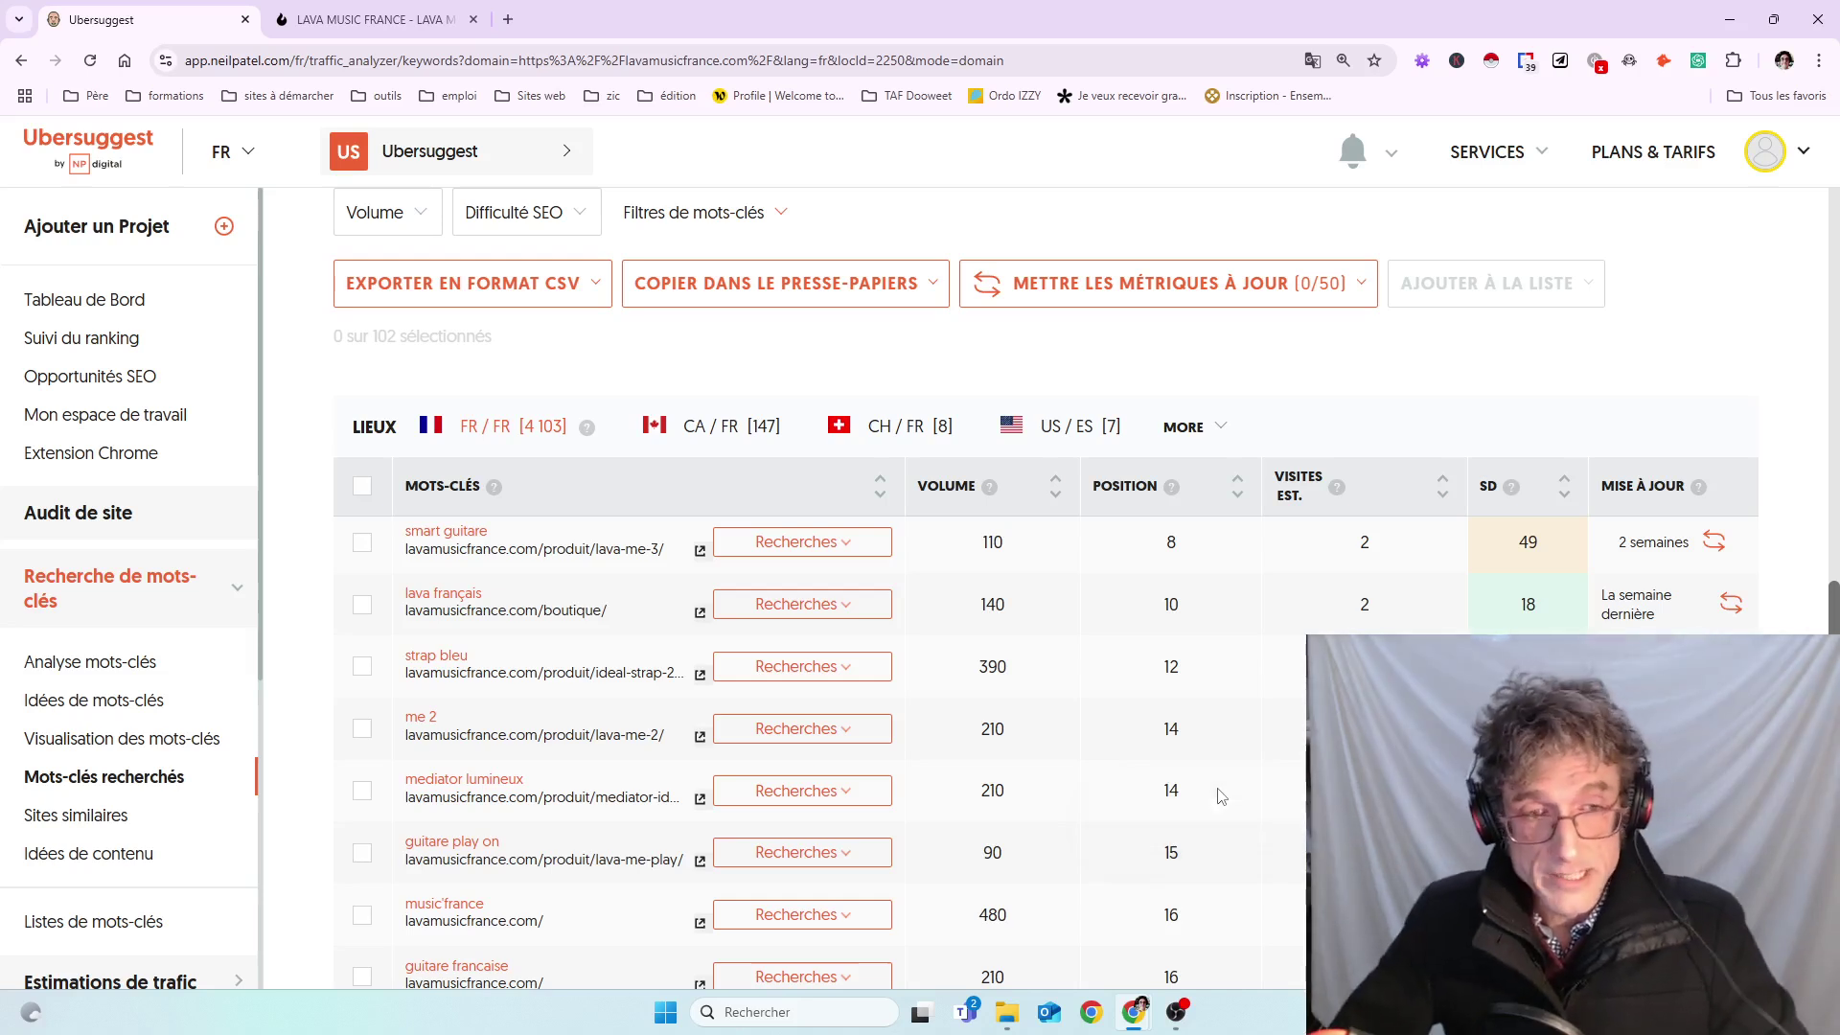
- Highlight the position value in the "mediator lumineux" row to examine where this keyword ranks
{"action": "double_click", "coordinate": [1169, 793]}
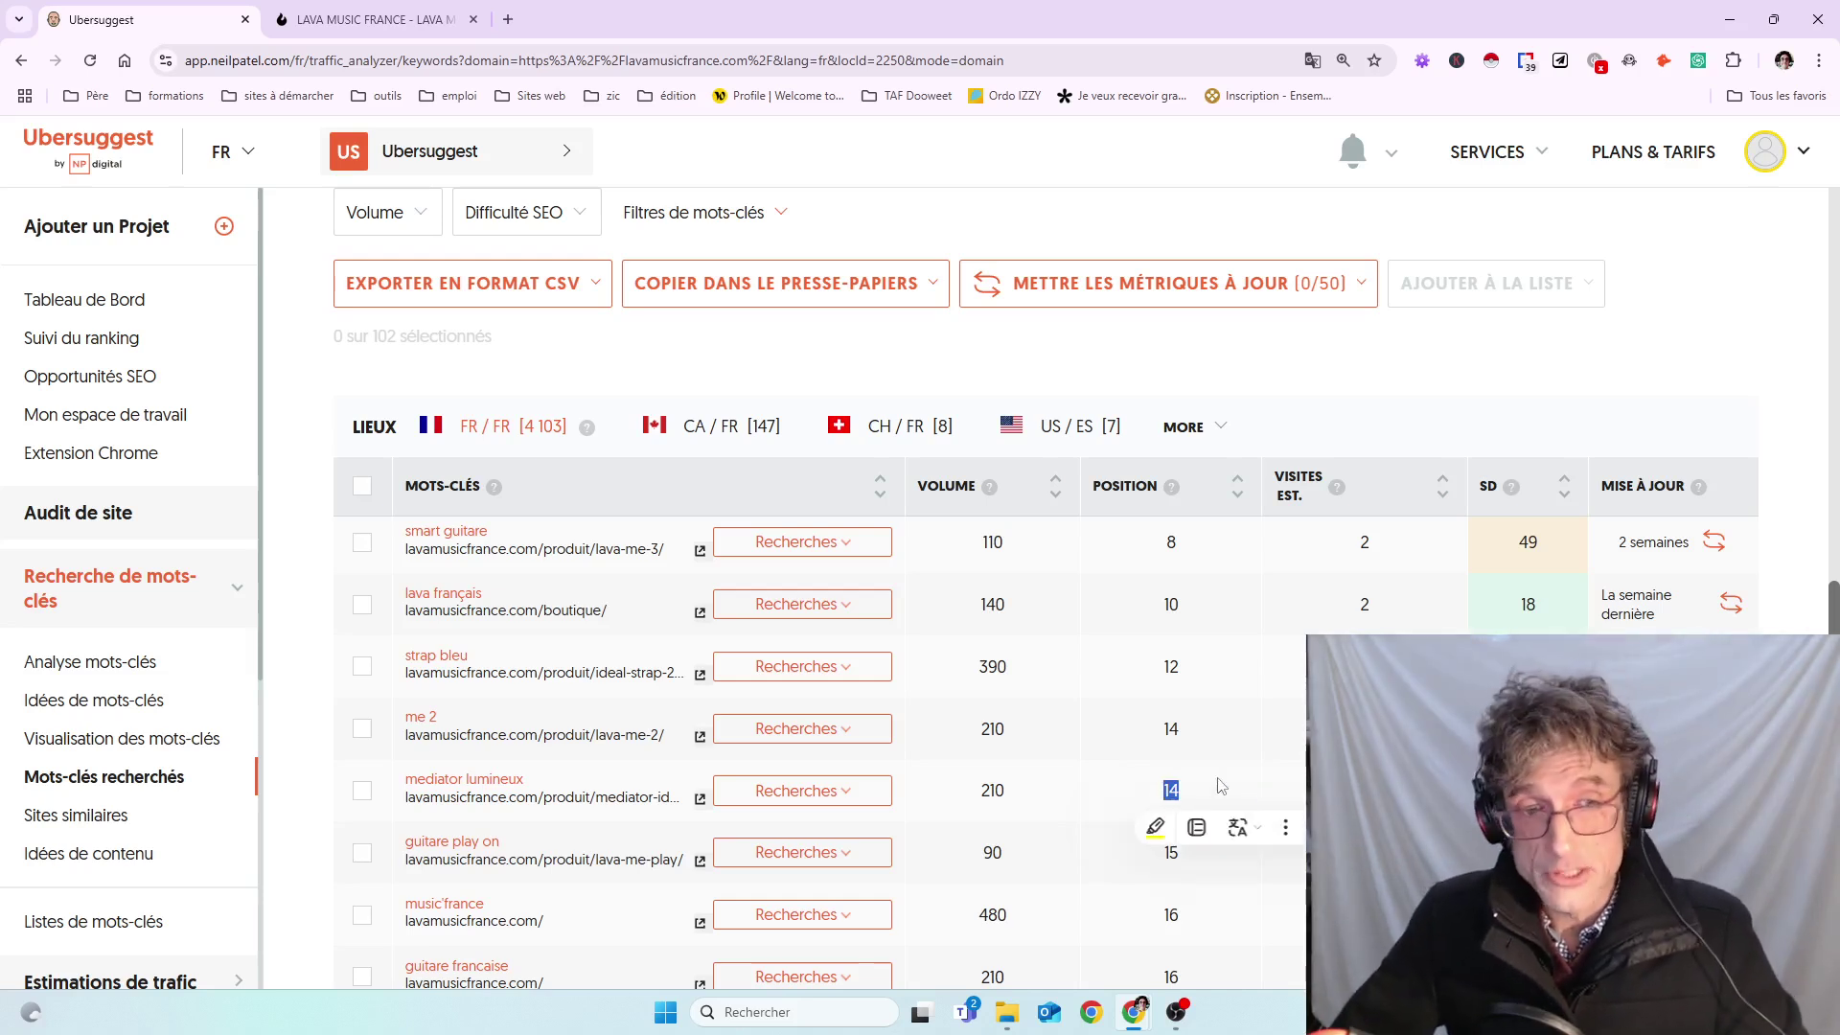
{"action": "left_click", "coordinate": [1144, 800]}
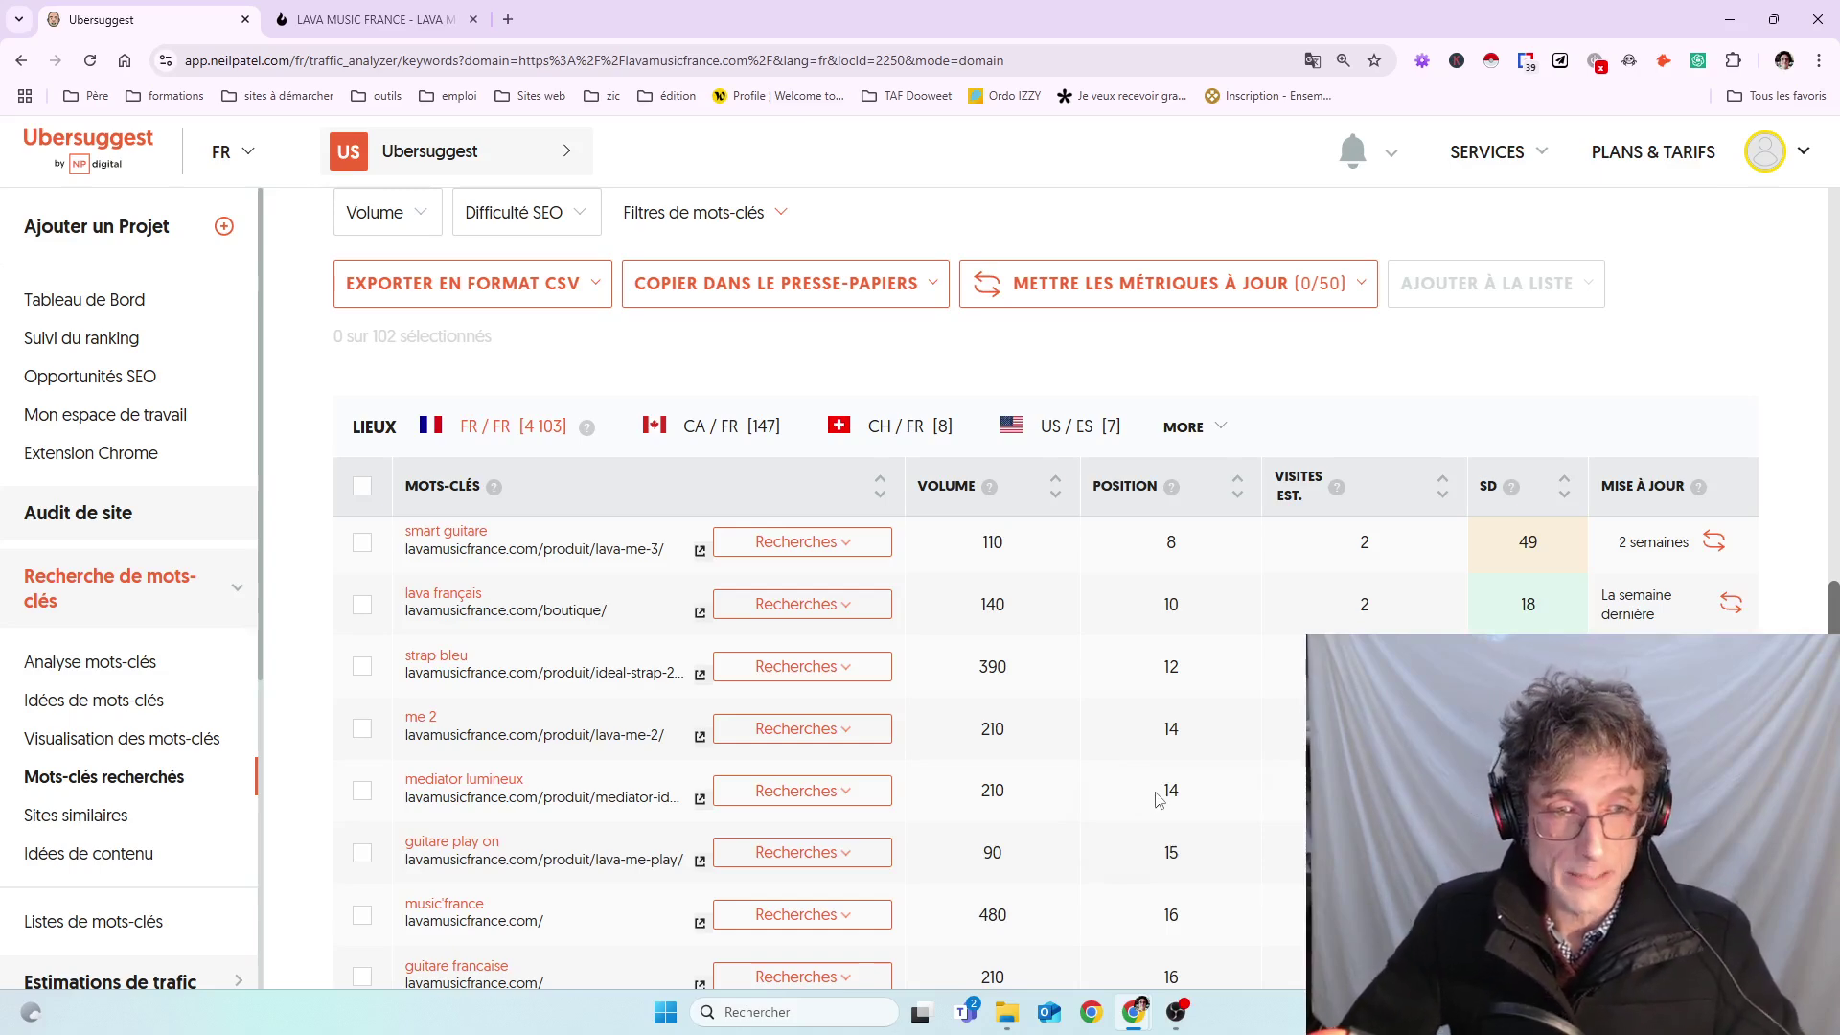
{"action": "double_click", "coordinate": [1163, 796]}
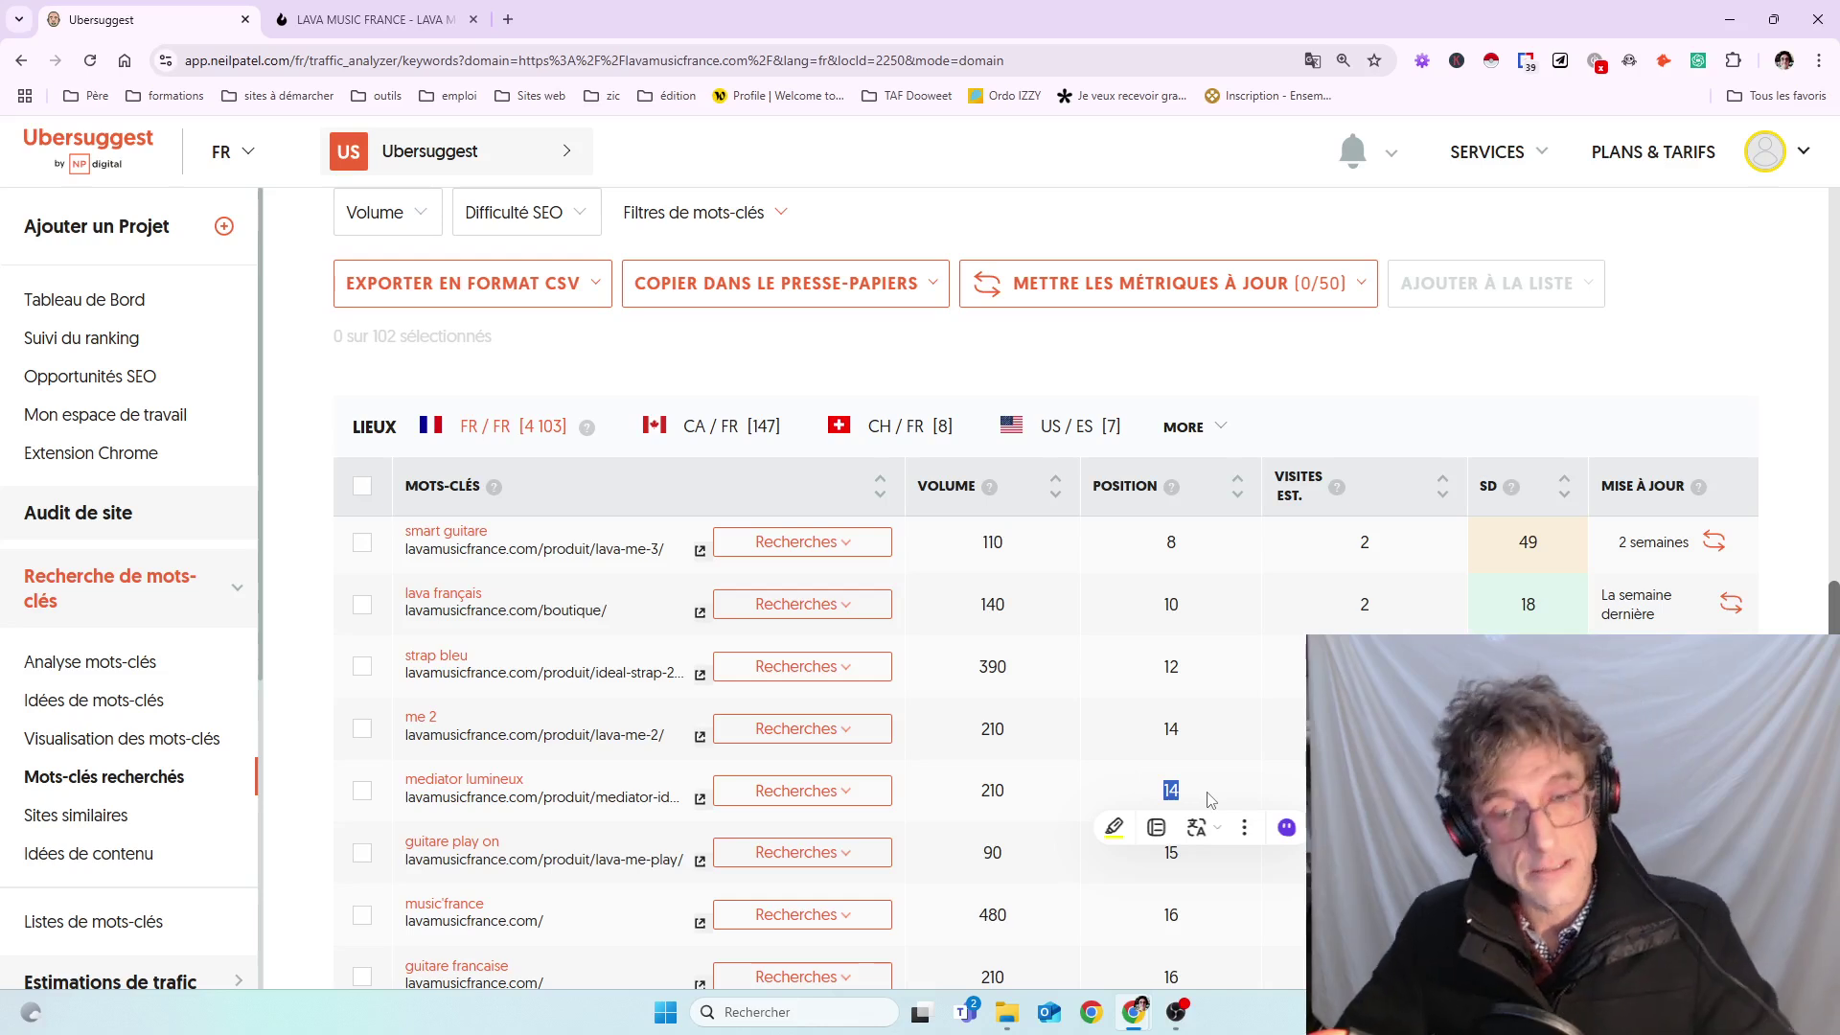
{"action": "left_click", "coordinate": [1209, 800]}
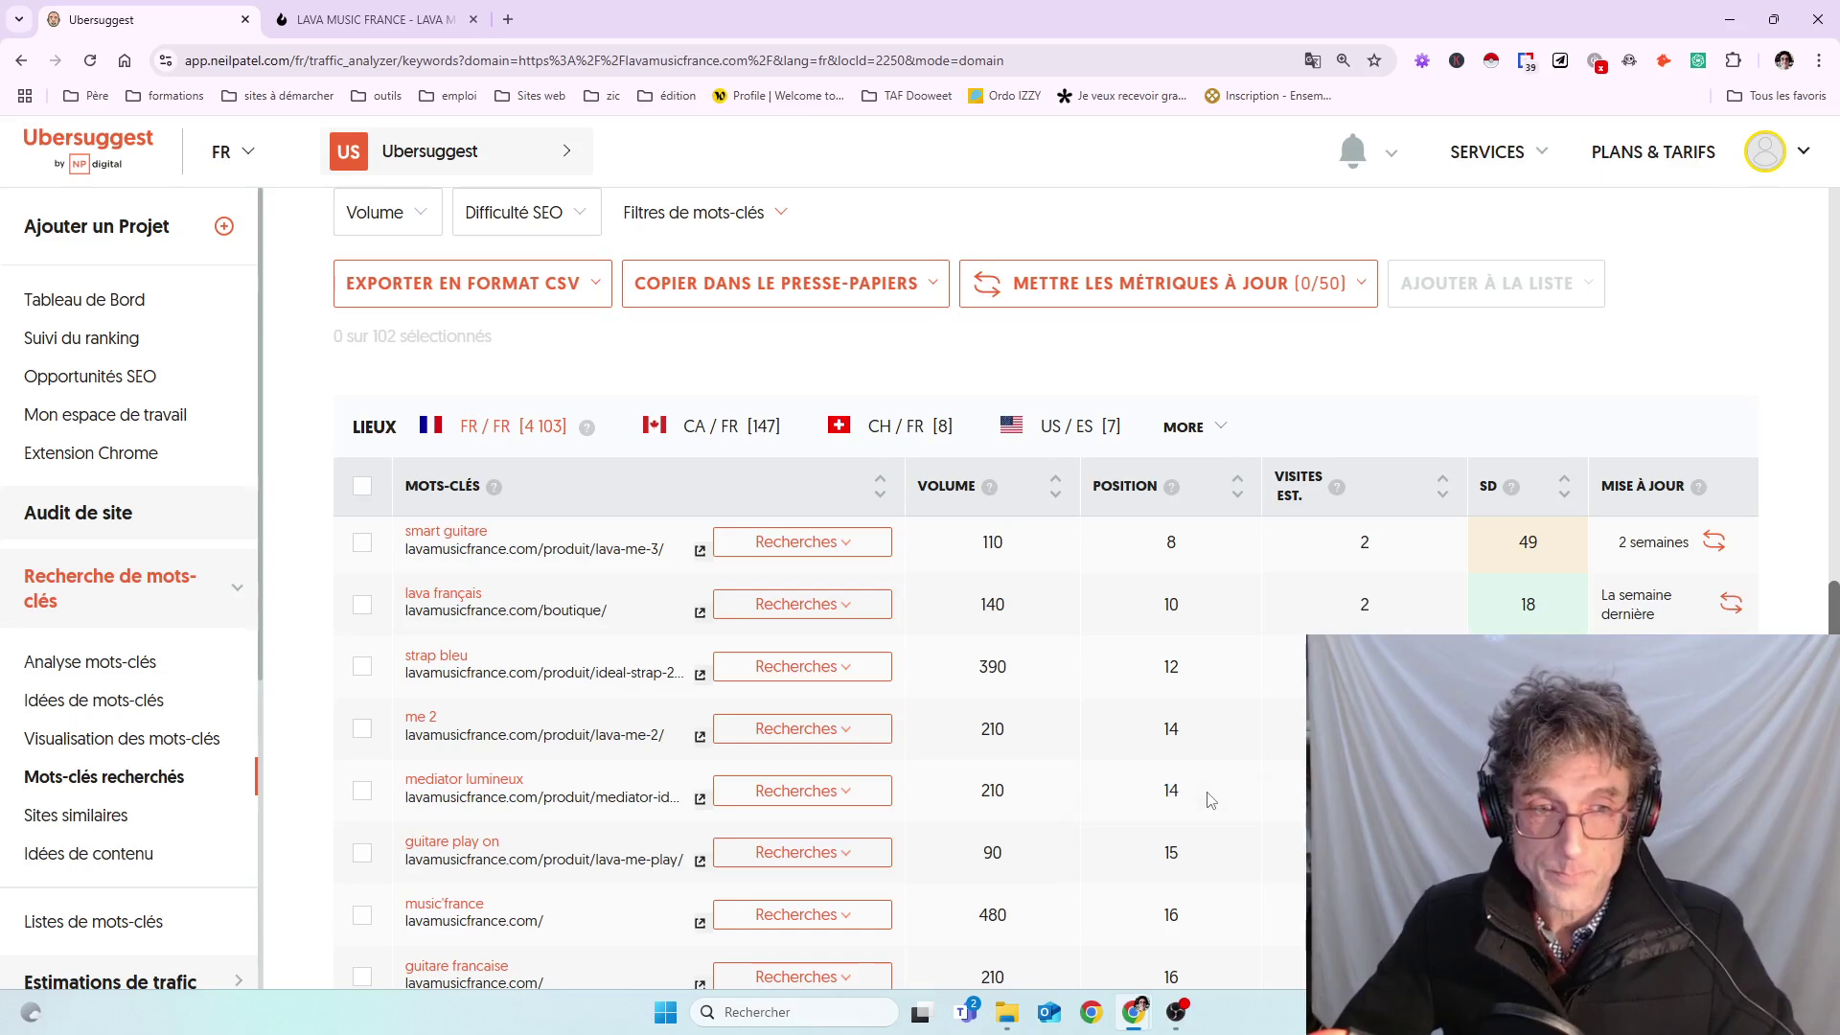
{"action": "double_click", "coordinate": [1169, 793]}
{"action": "double_click", "coordinate": [1135, 797]}
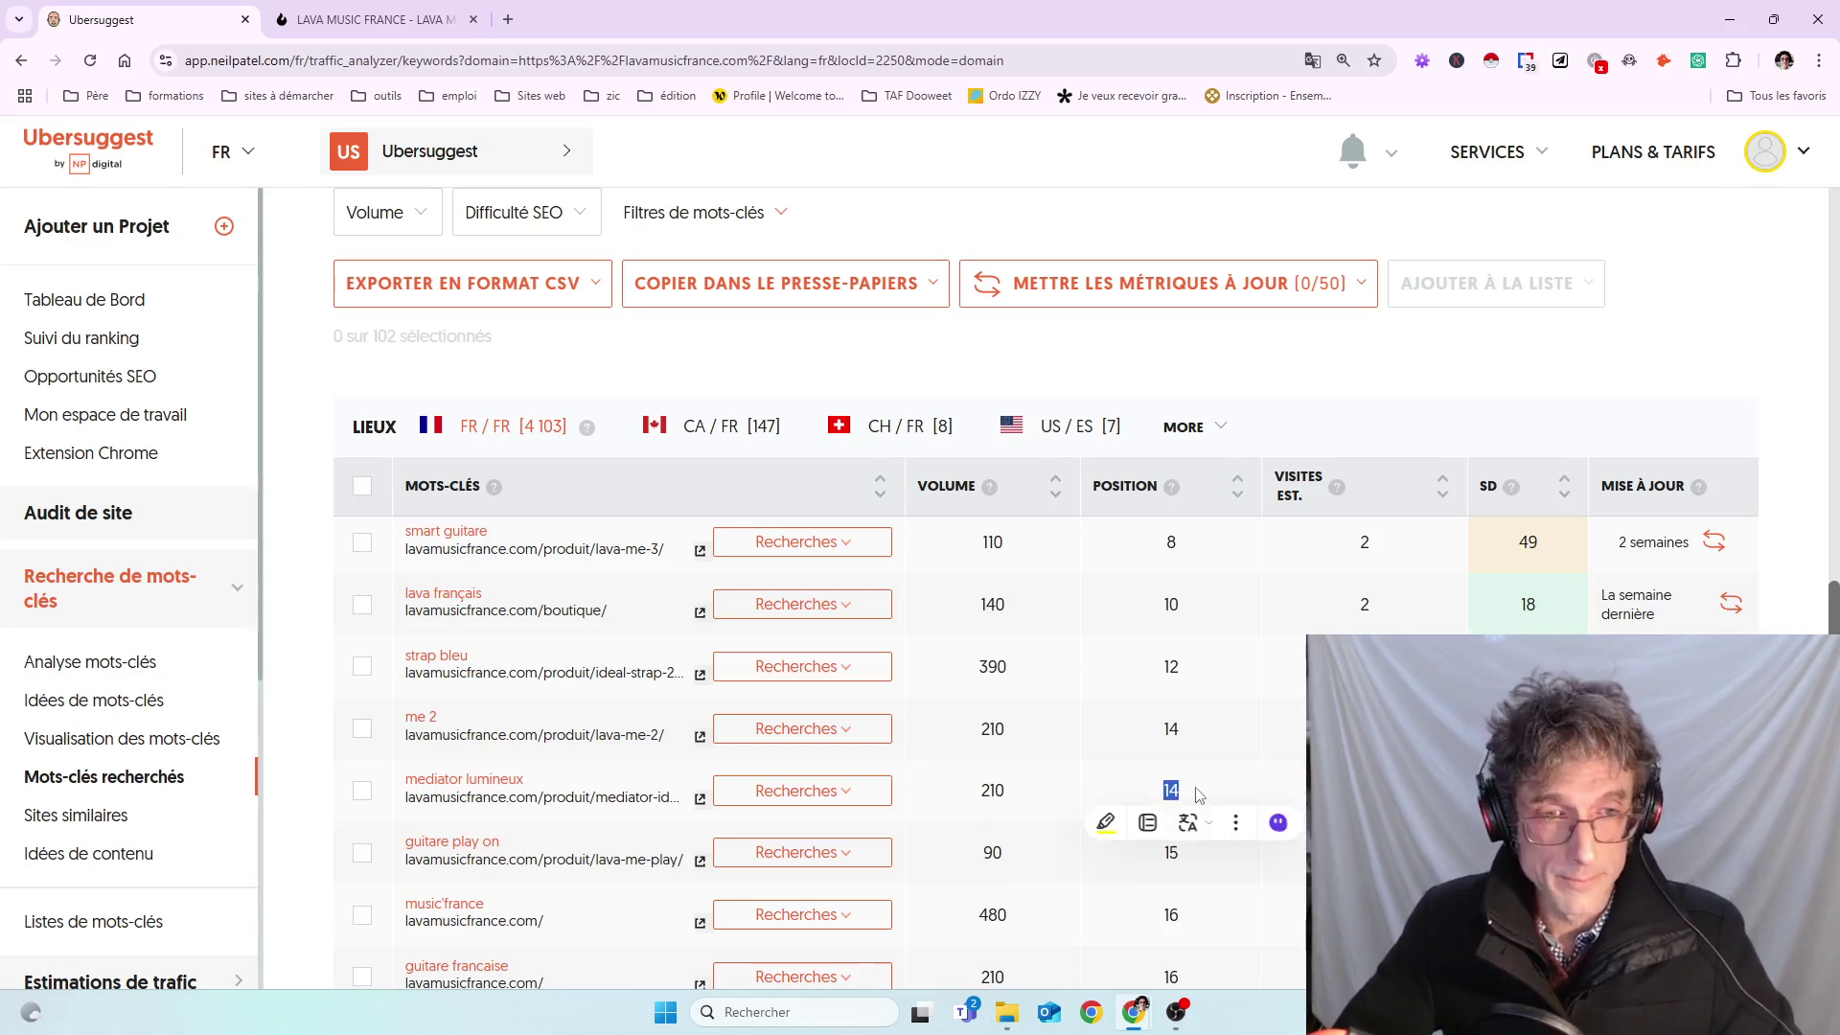
{"action": "left_click", "coordinate": [1207, 794]}
{"action": "double_click", "coordinate": [1169, 795]}
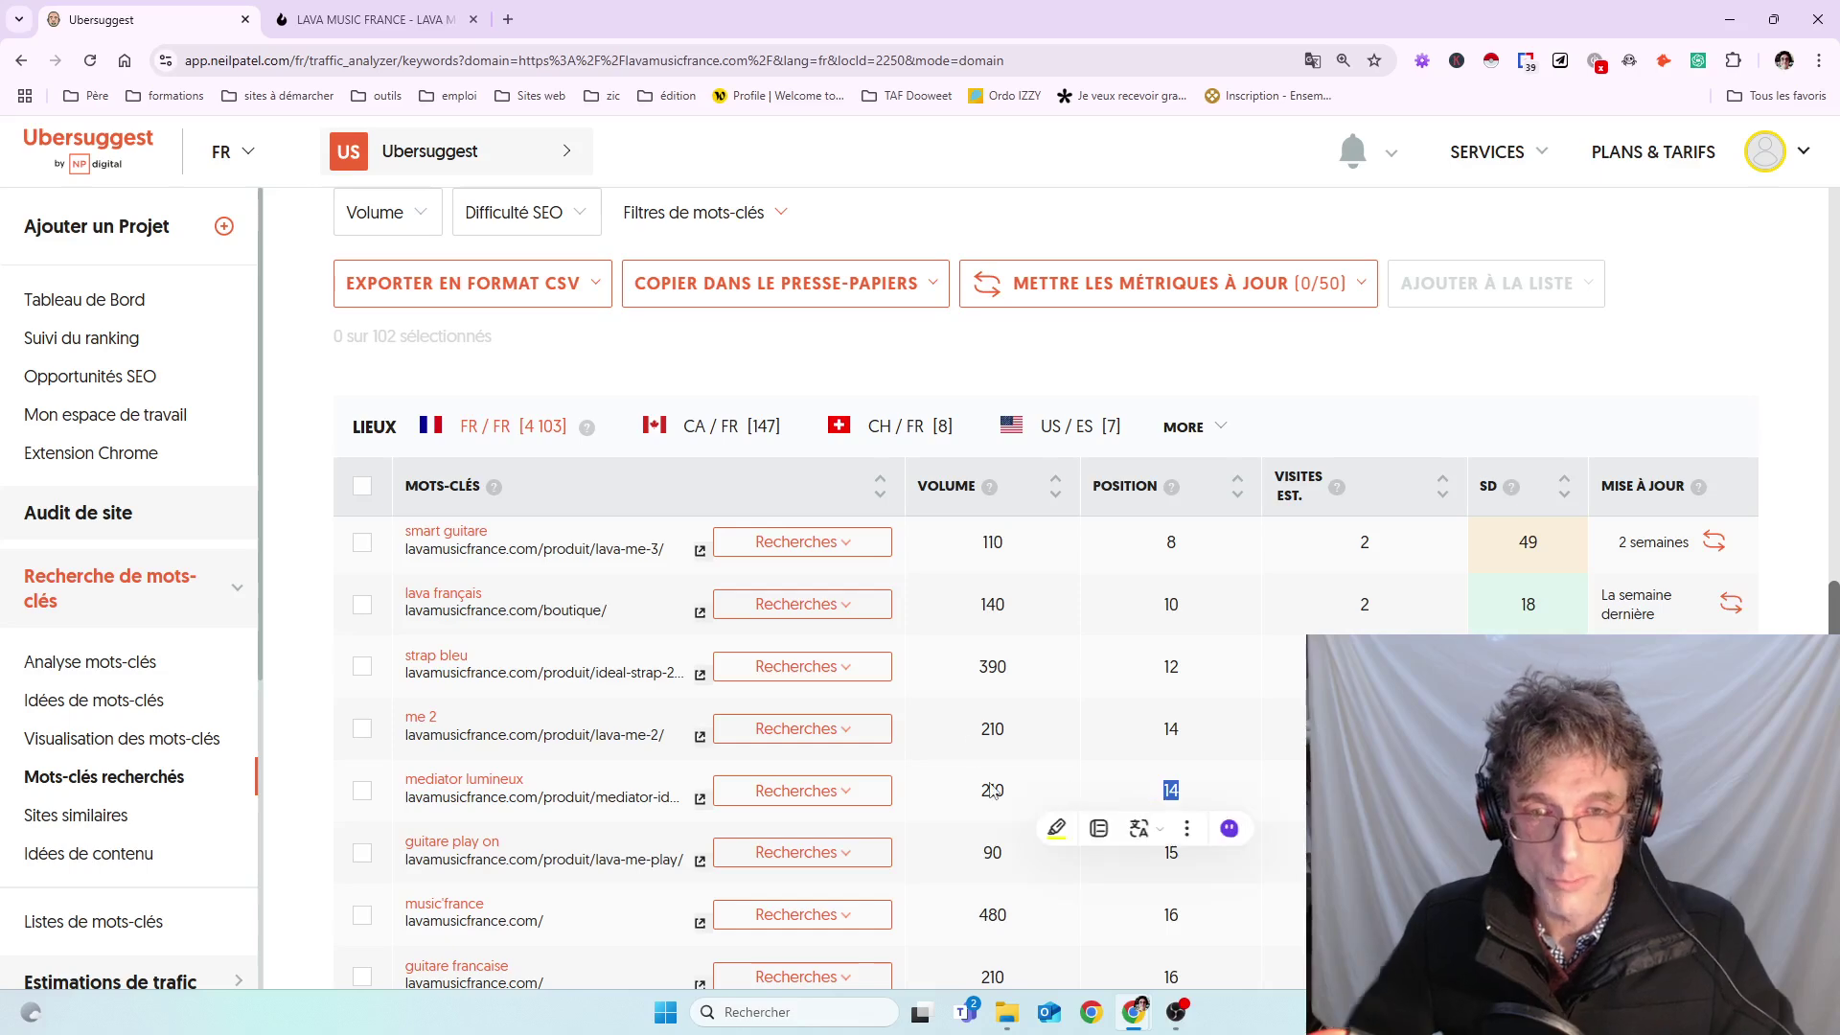
- Search Google for "mediator lumineux" in a new browser tab
{"action": "key", "text": "ctrl+t"}
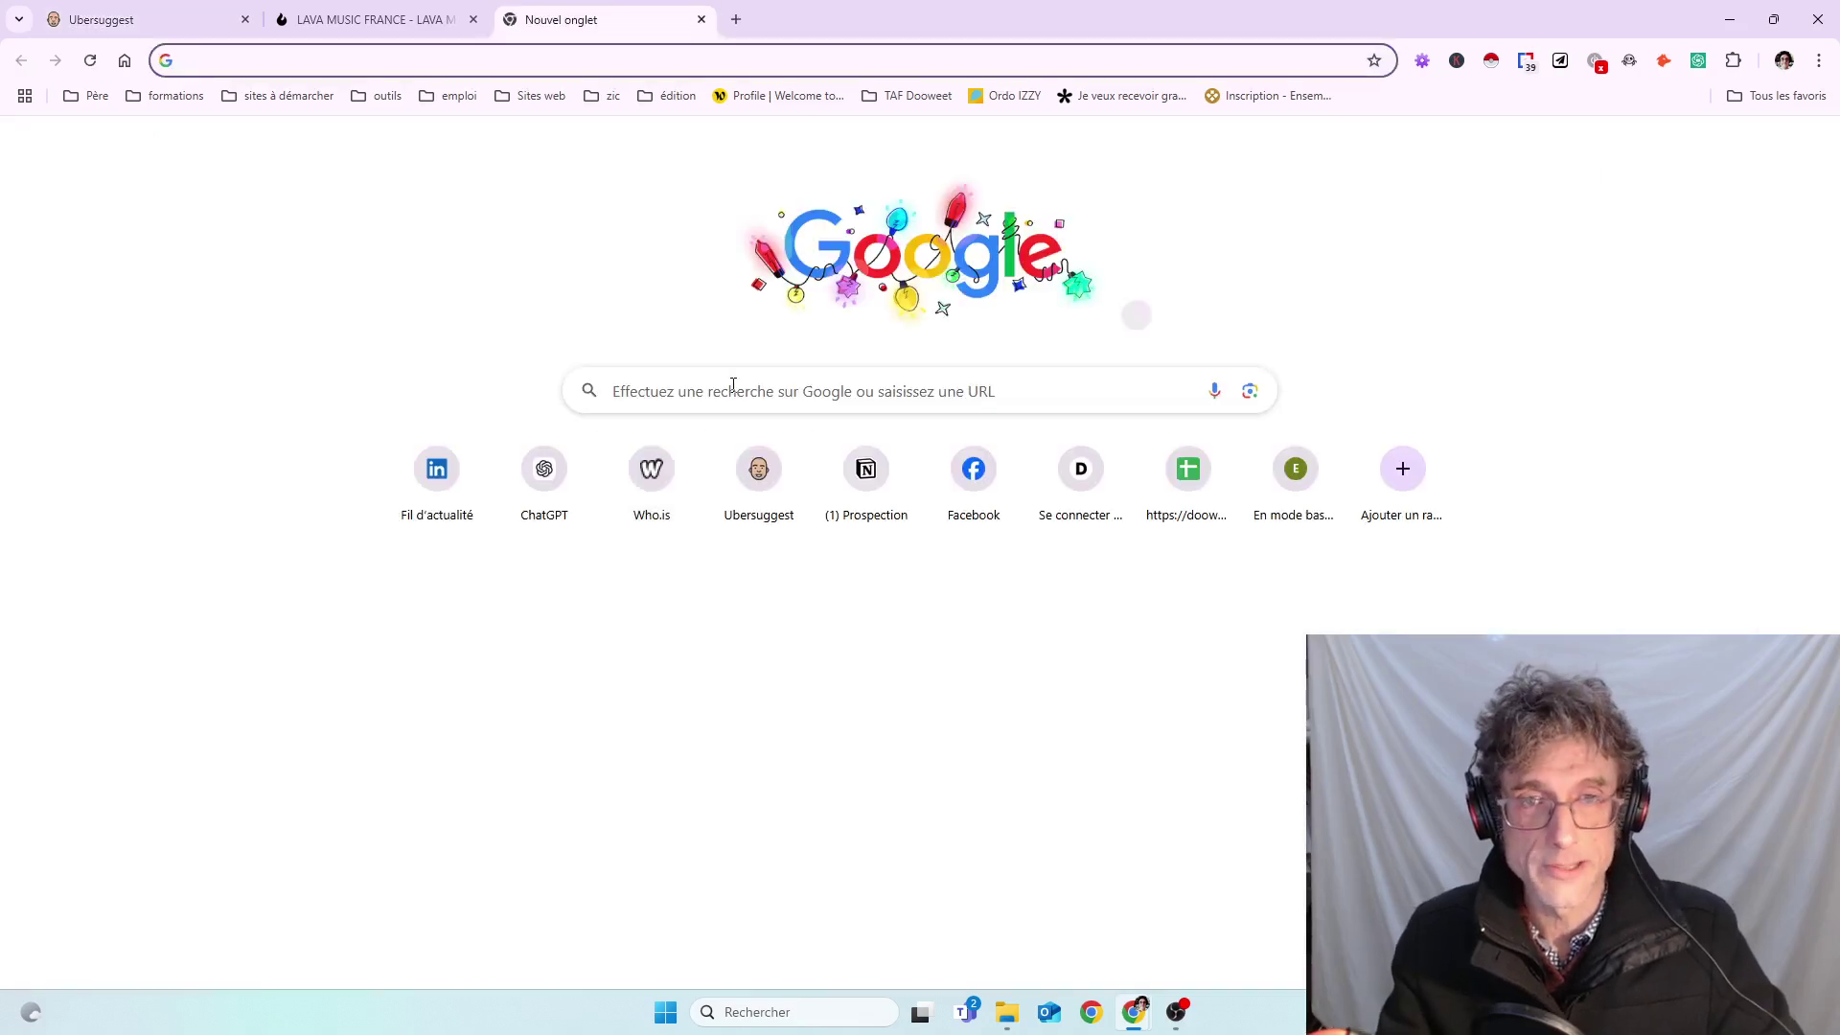
{"action": "left_click", "coordinate": [731, 384]}
{"action": "type", "text": "mediato"}
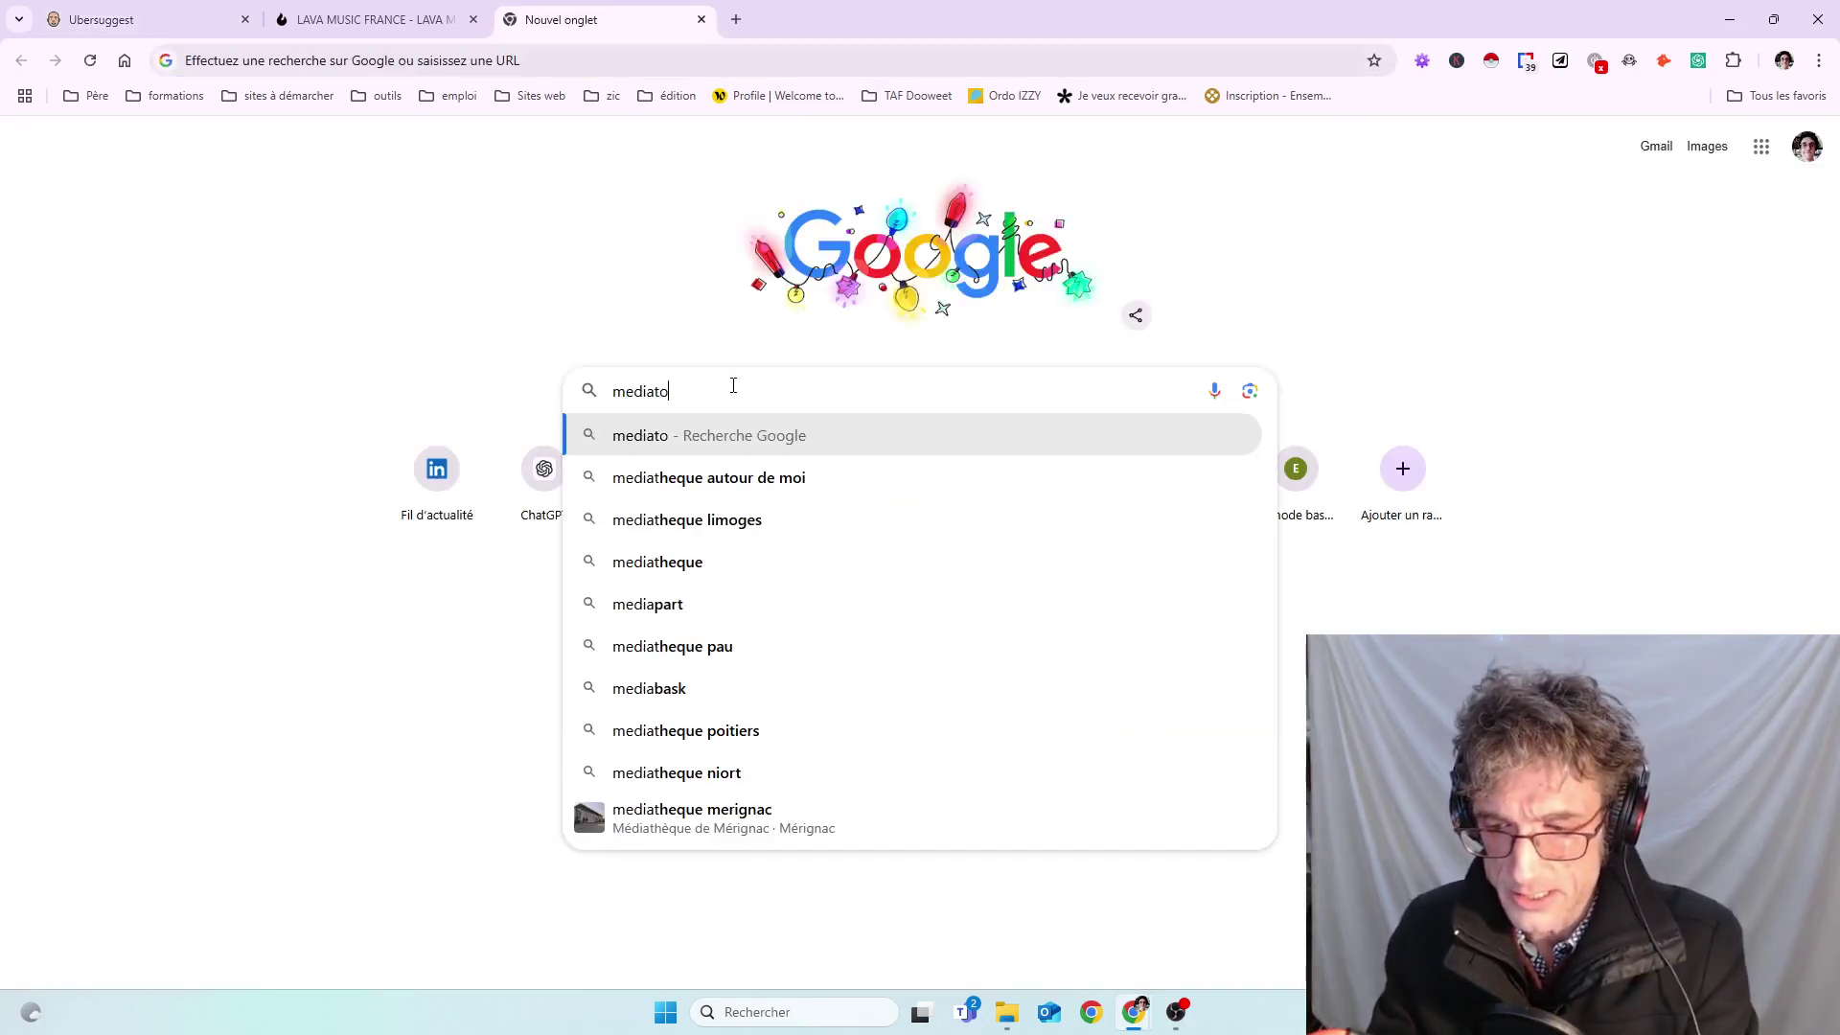
{"action": "type", "text": "r lumiçneux"}
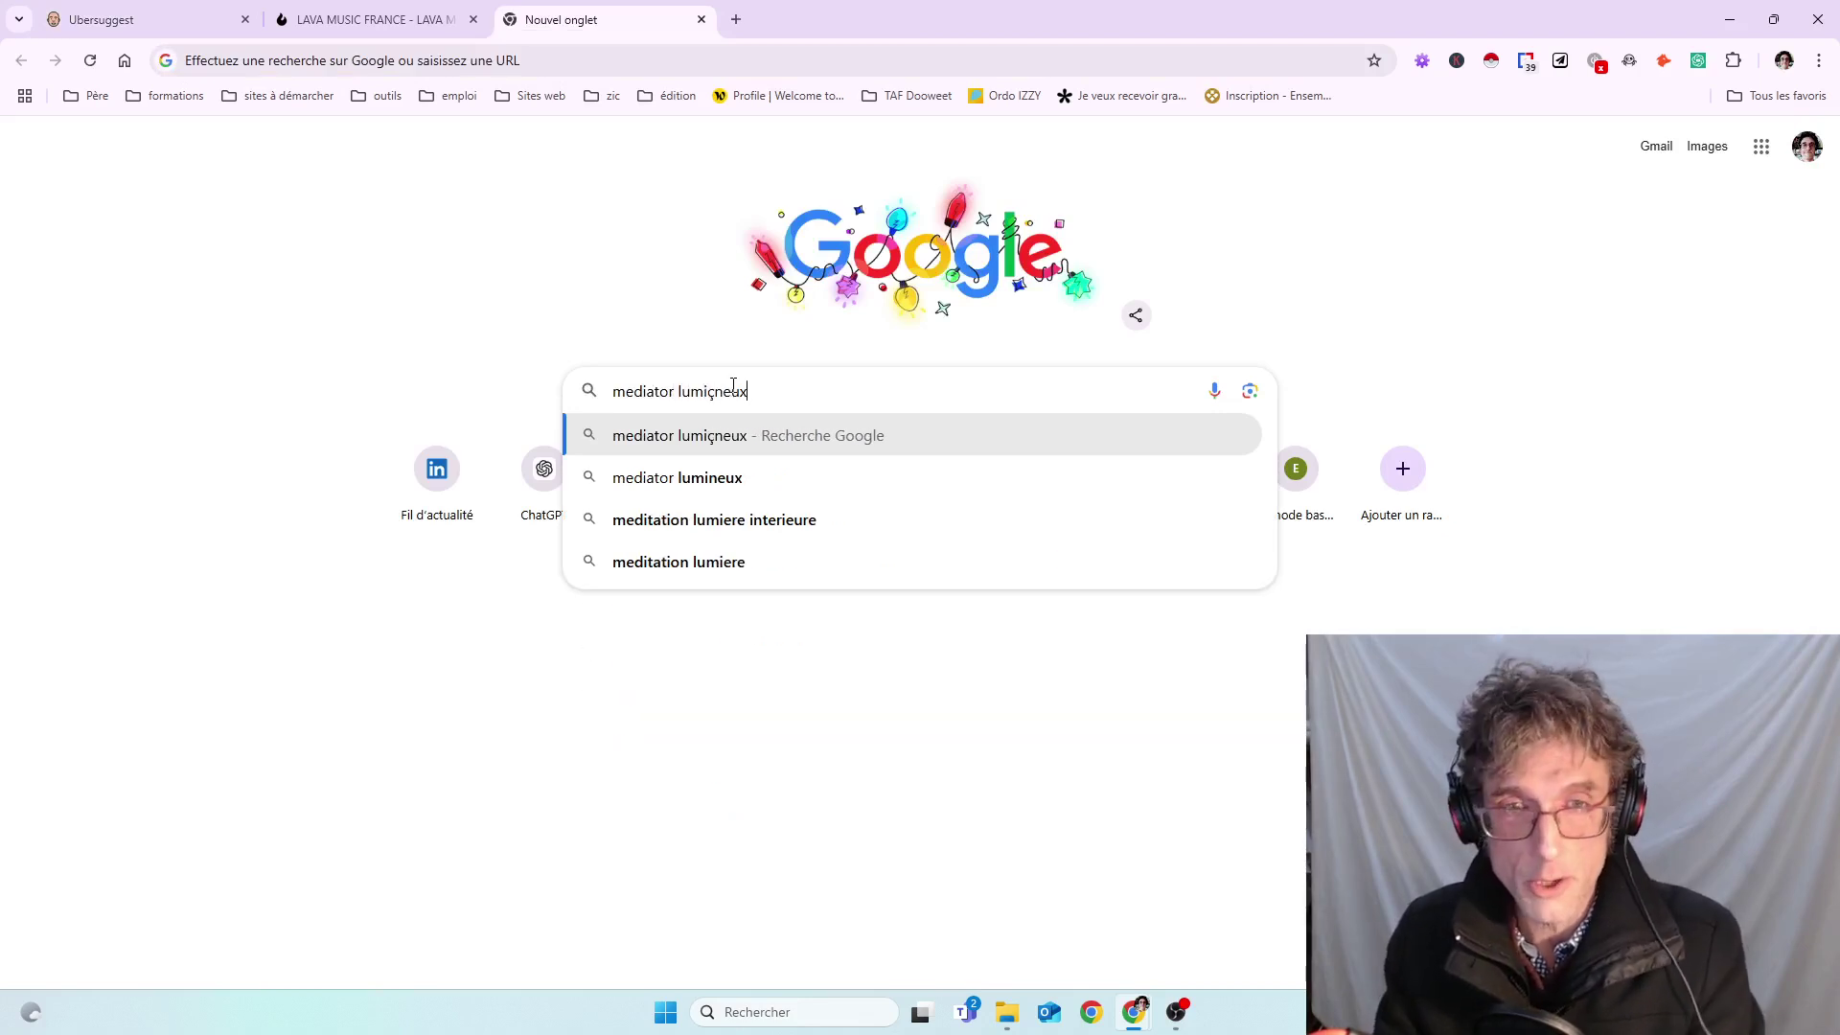
{"action": "key", "text": "BackSpace"}
{"action": "key", "text": "Return"}
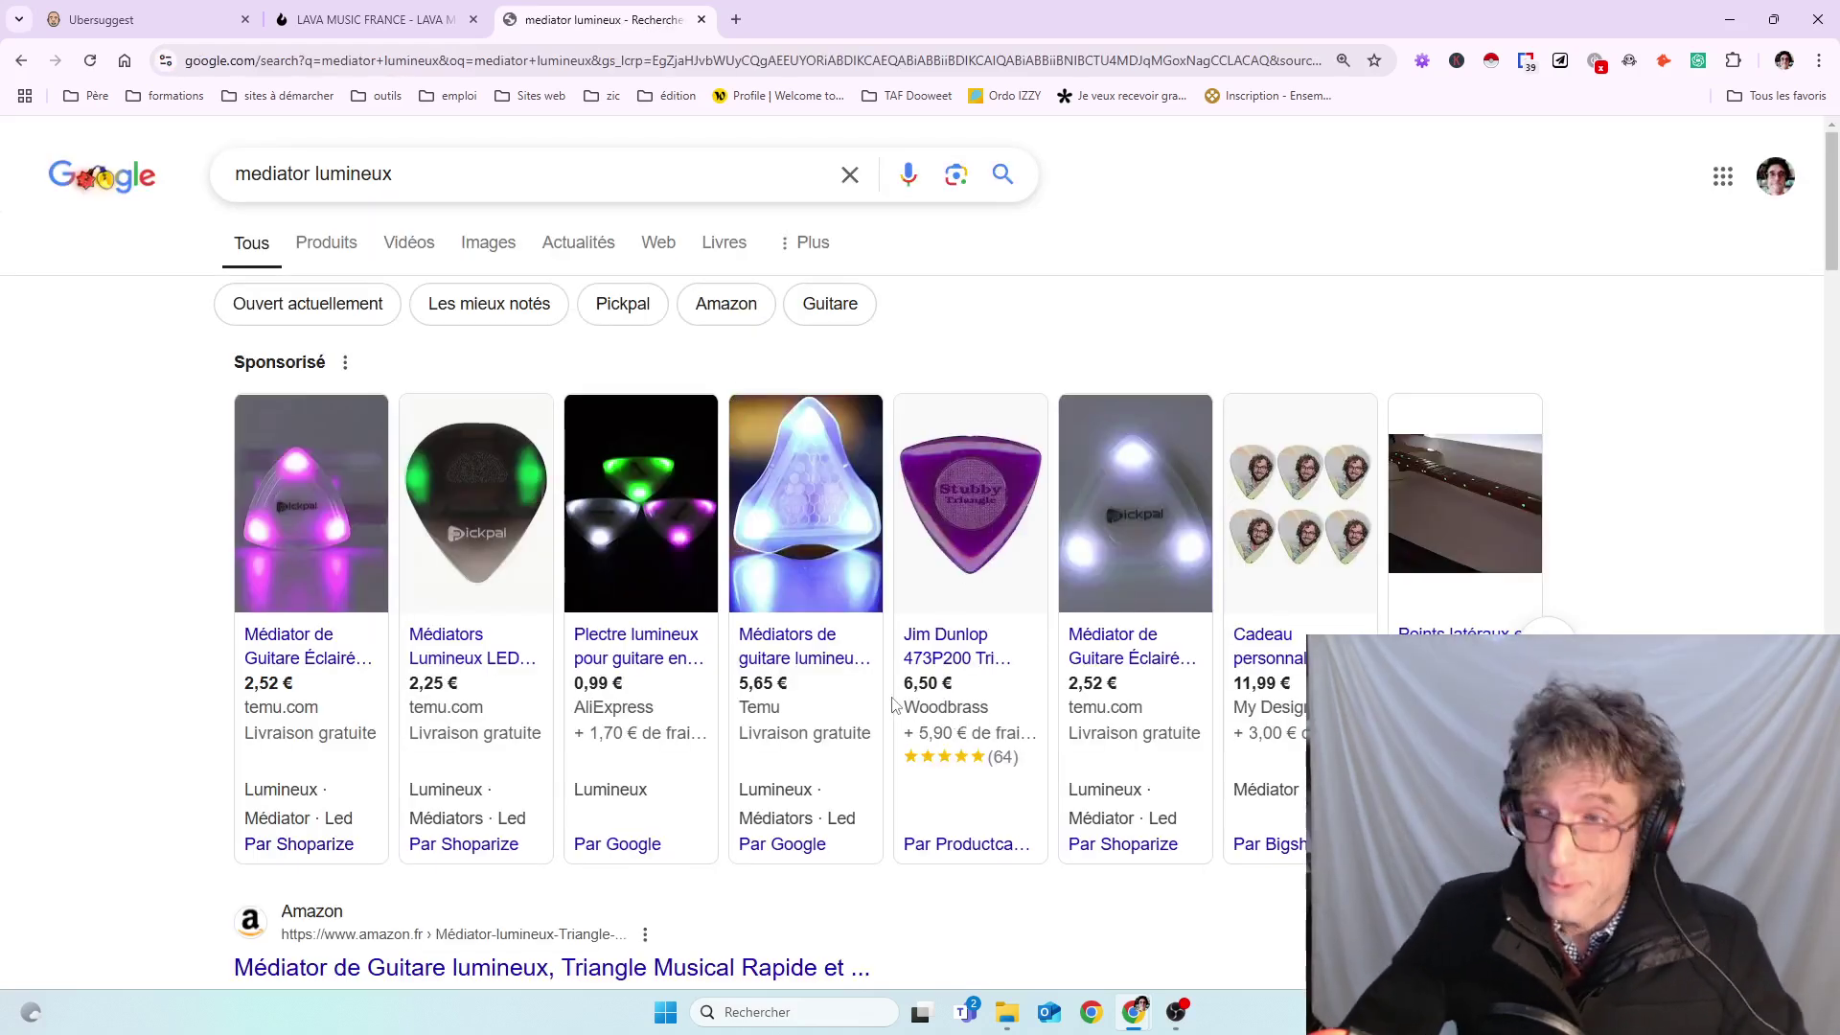
- Examine the sponsored product ads and the first organic results, from Amazon to Sangle Guitare and Fret-Time
{"action": "scroll", "coordinate": [896, 718], "scroll_direction": "down", "scroll_amount": 2}
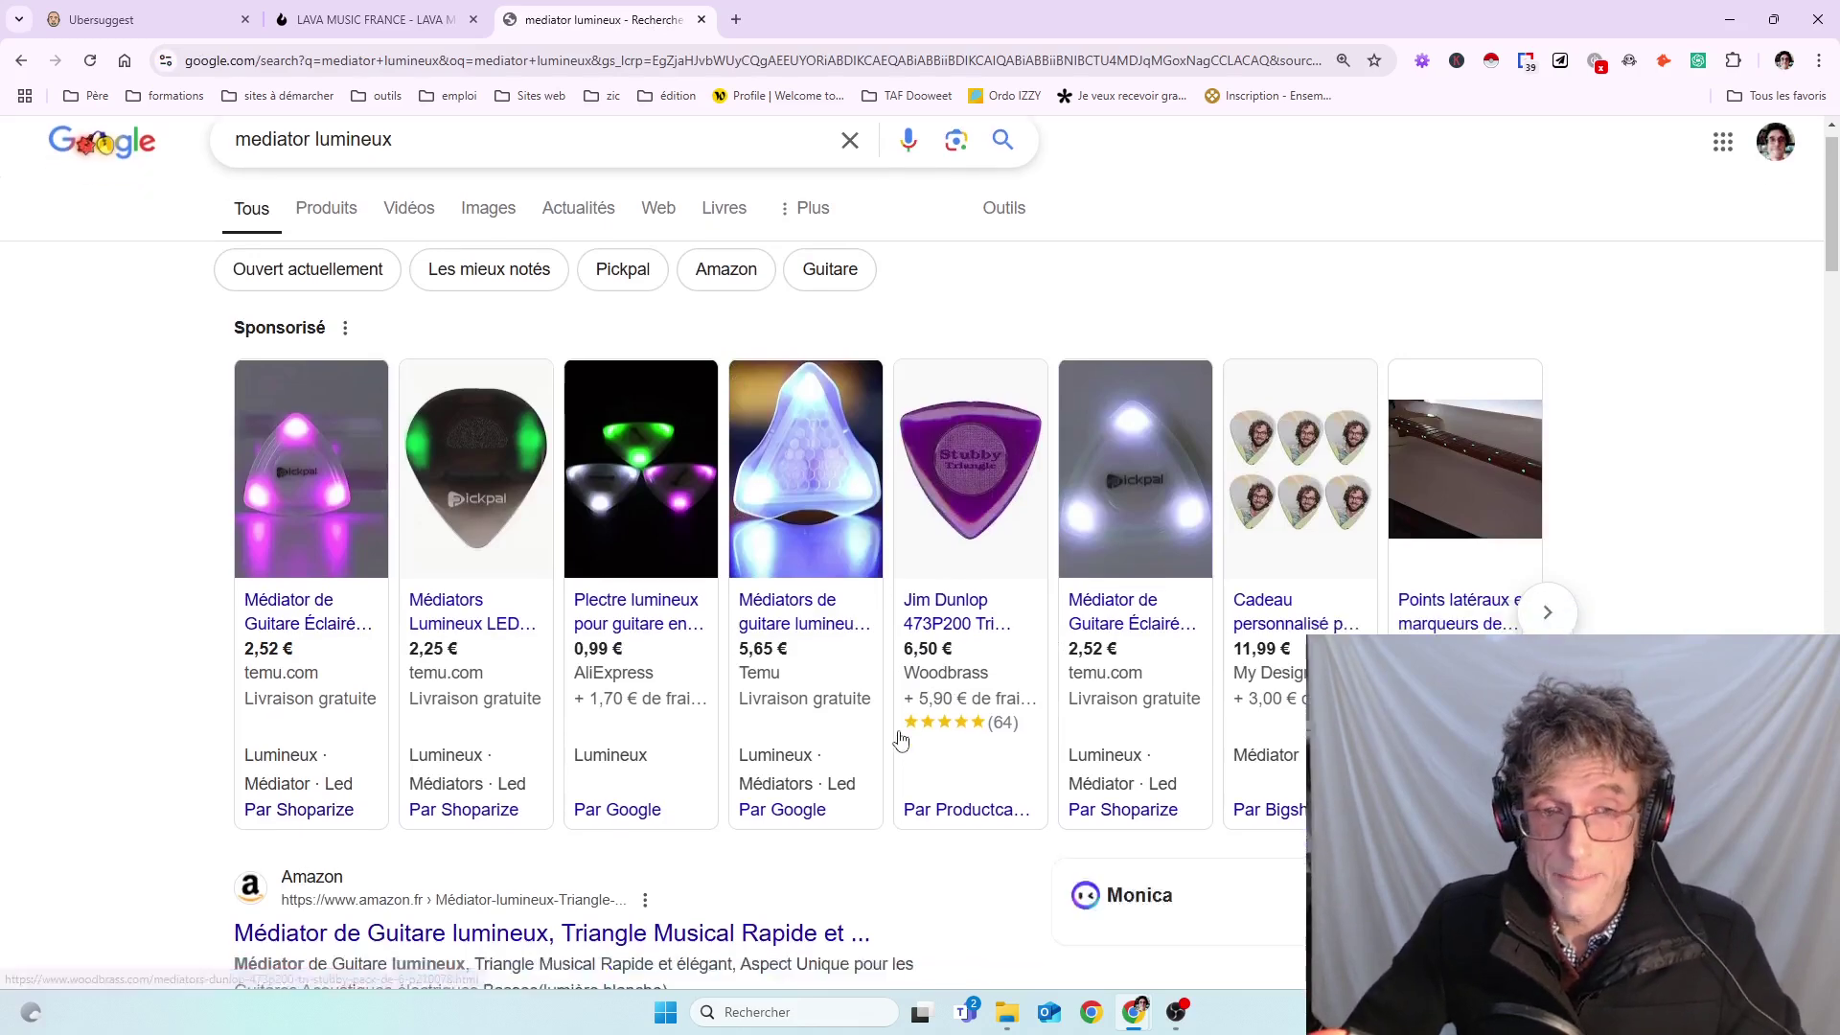
{"action": "scroll", "coordinate": [906, 738], "scroll_direction": "up", "scroll_amount": 2}
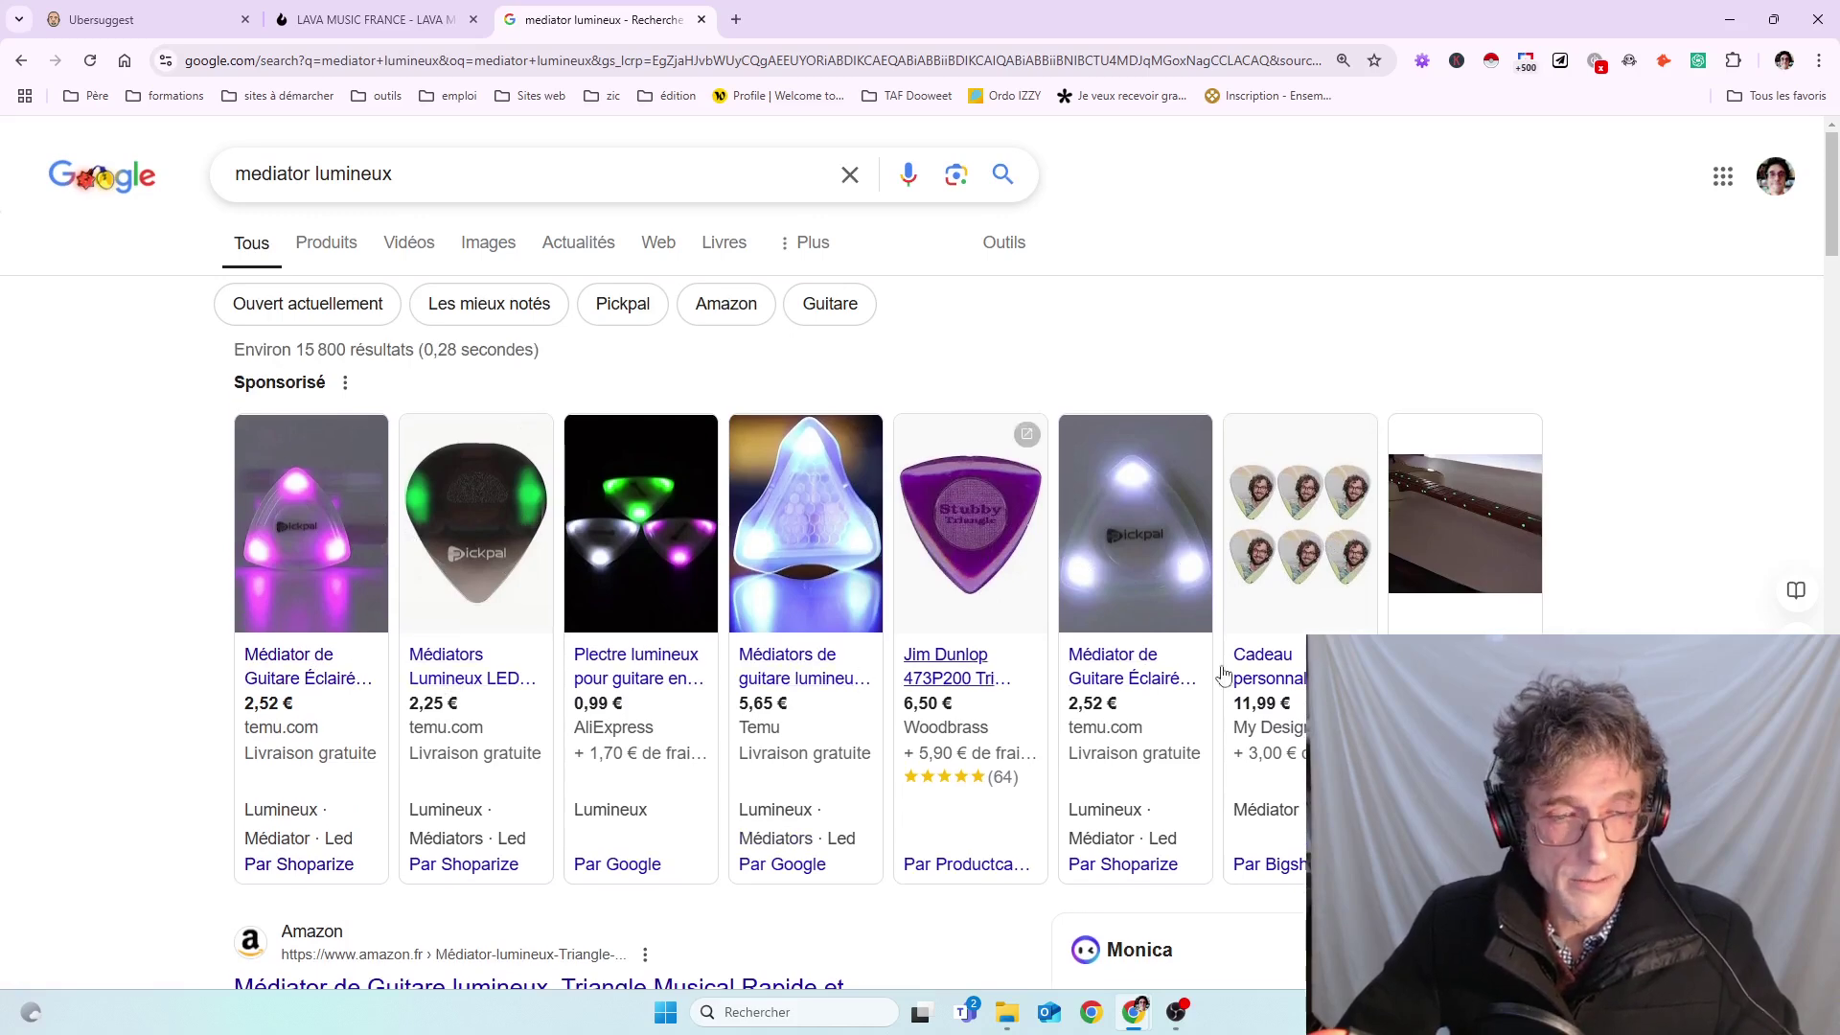
{"action": "scroll", "coordinate": [148, 624], "scroll_direction": "down", "scroll_amount": 4}
{"action": "scroll", "coordinate": [148, 624], "scroll_direction": "down", "scroll_amount": 1}
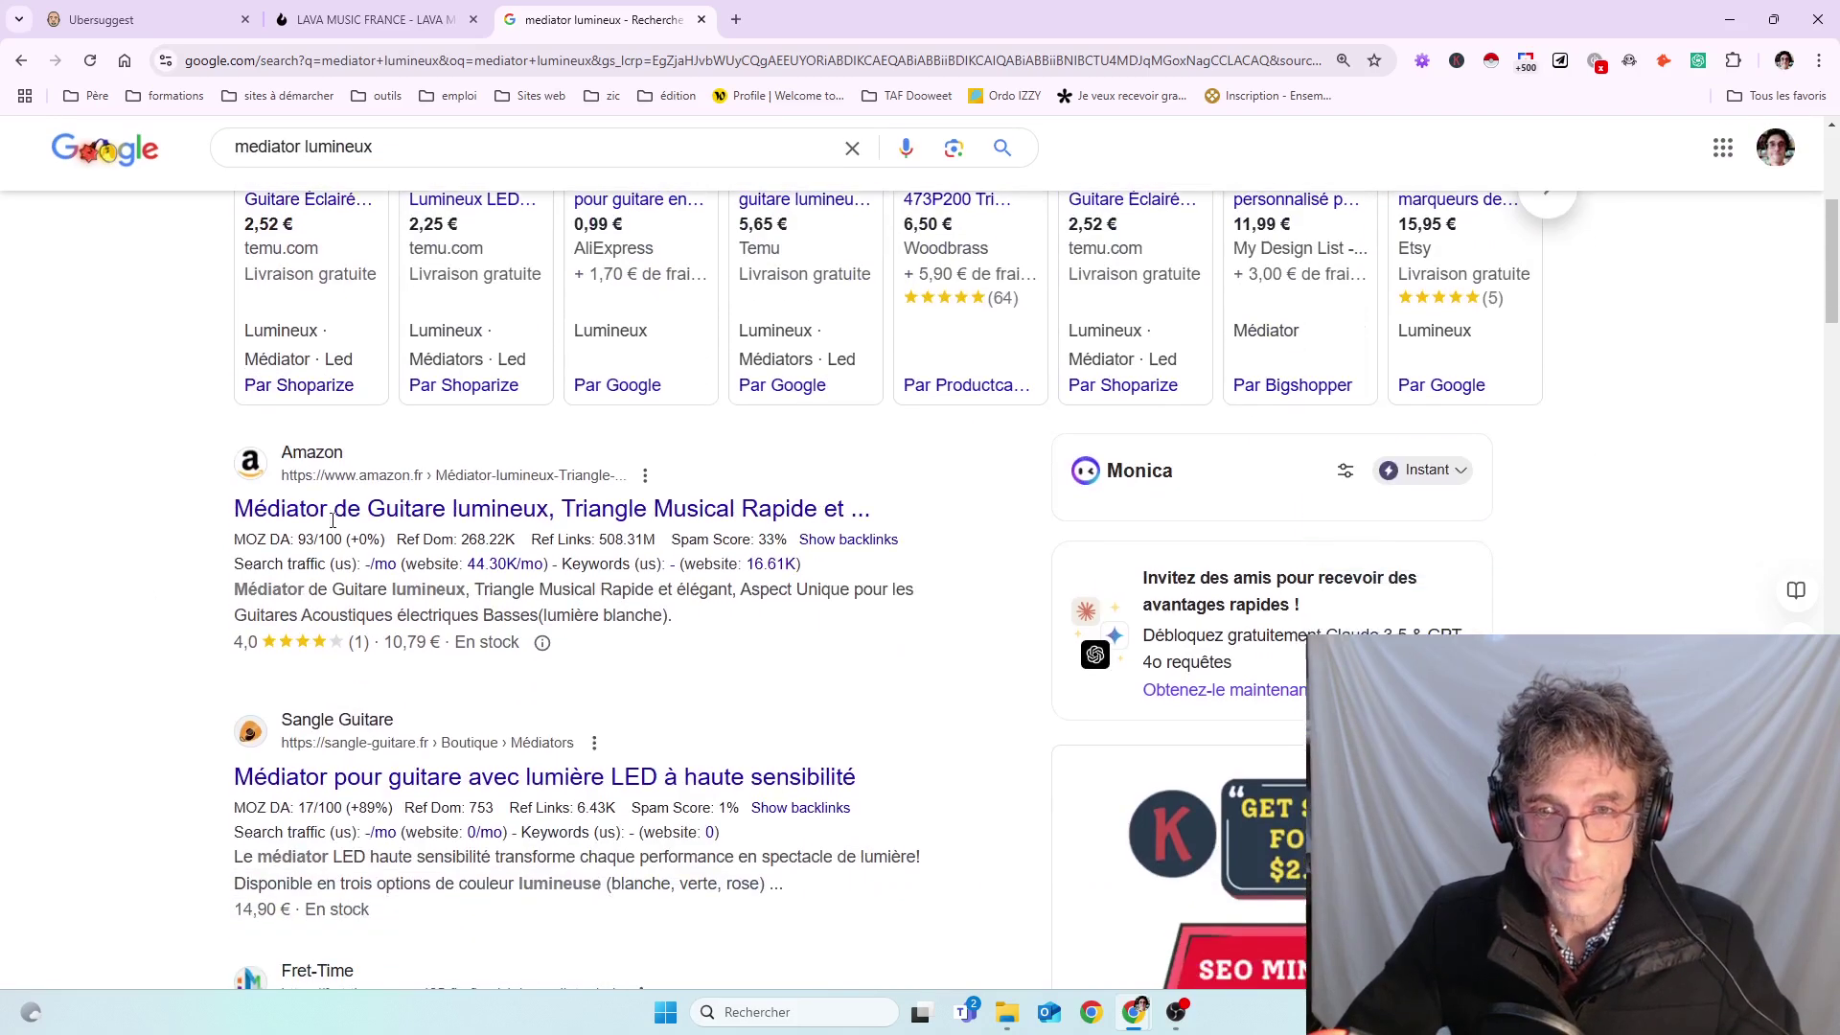
{"action": "scroll", "coordinate": [360, 526], "scroll_direction": "down", "scroll_amount": 2}
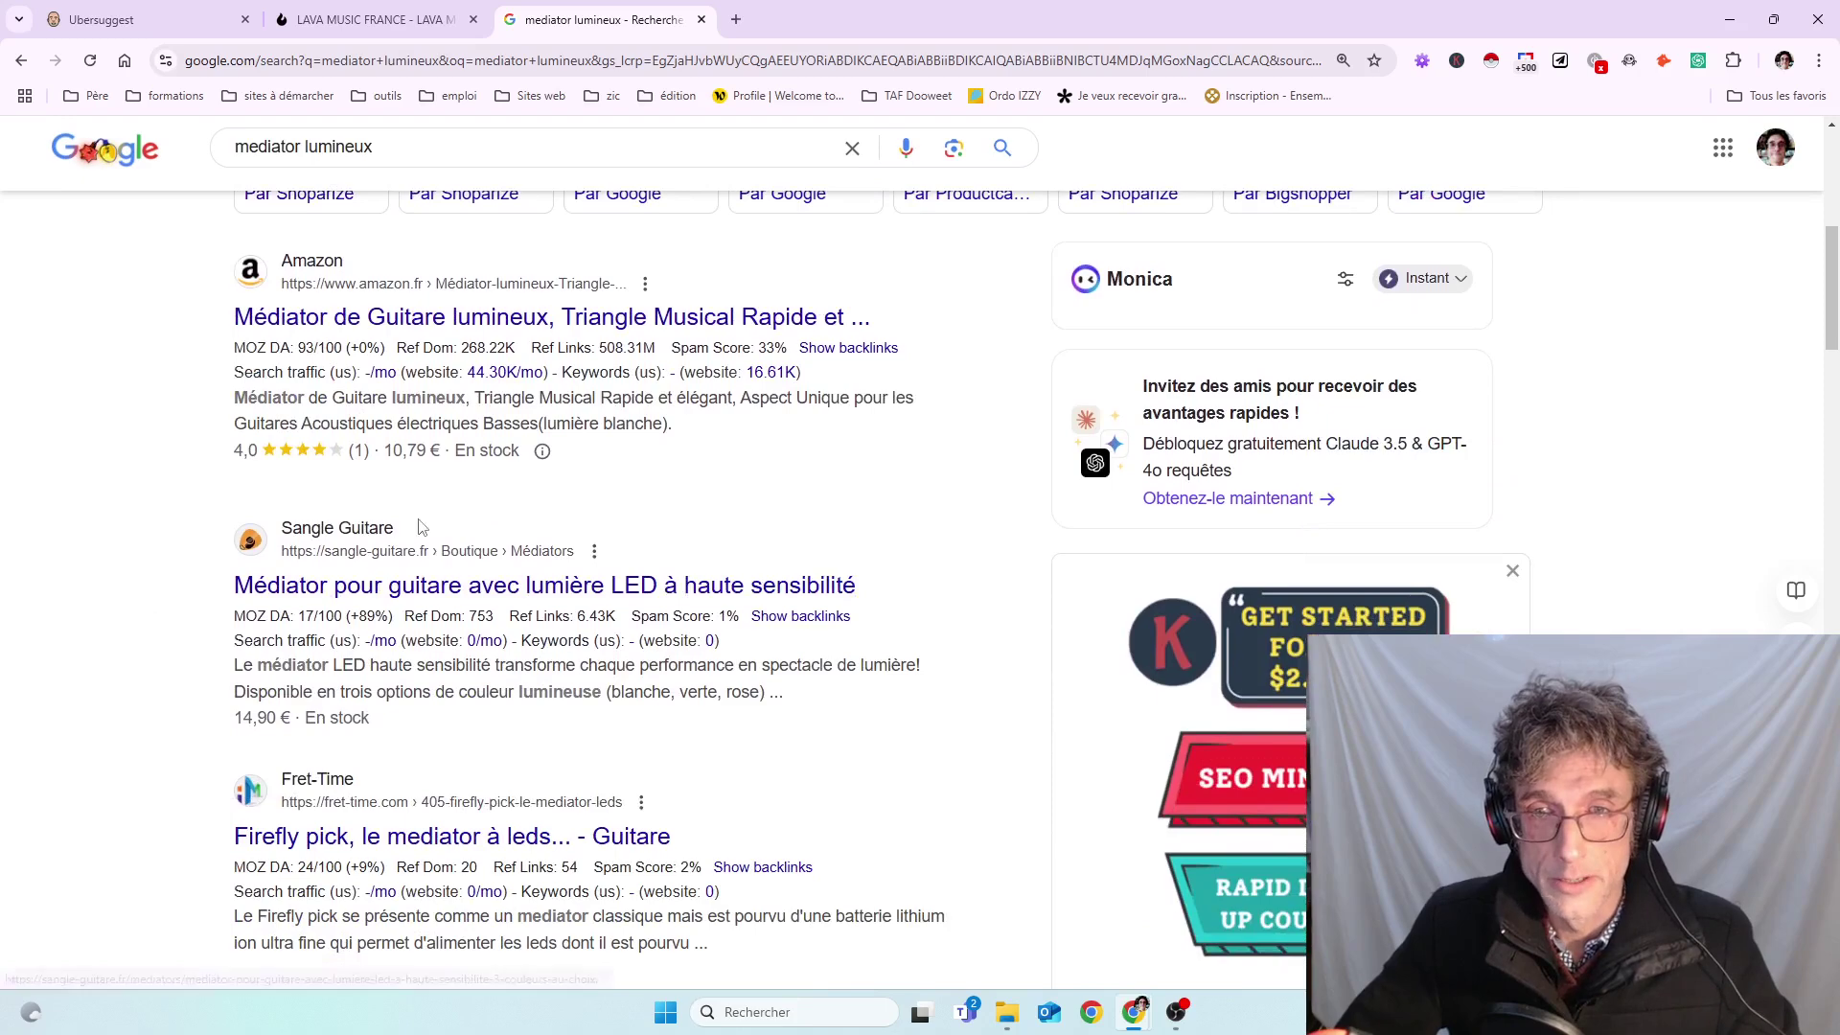
{"action": "scroll", "coordinate": [494, 652], "scroll_direction": "down", "scroll_amount": 1}
{"action": "mouse_move", "coordinate": [463, 684]}
{"action": "scroll", "coordinate": [189, 639], "scroll_direction": "down", "scroll_amount": 1}
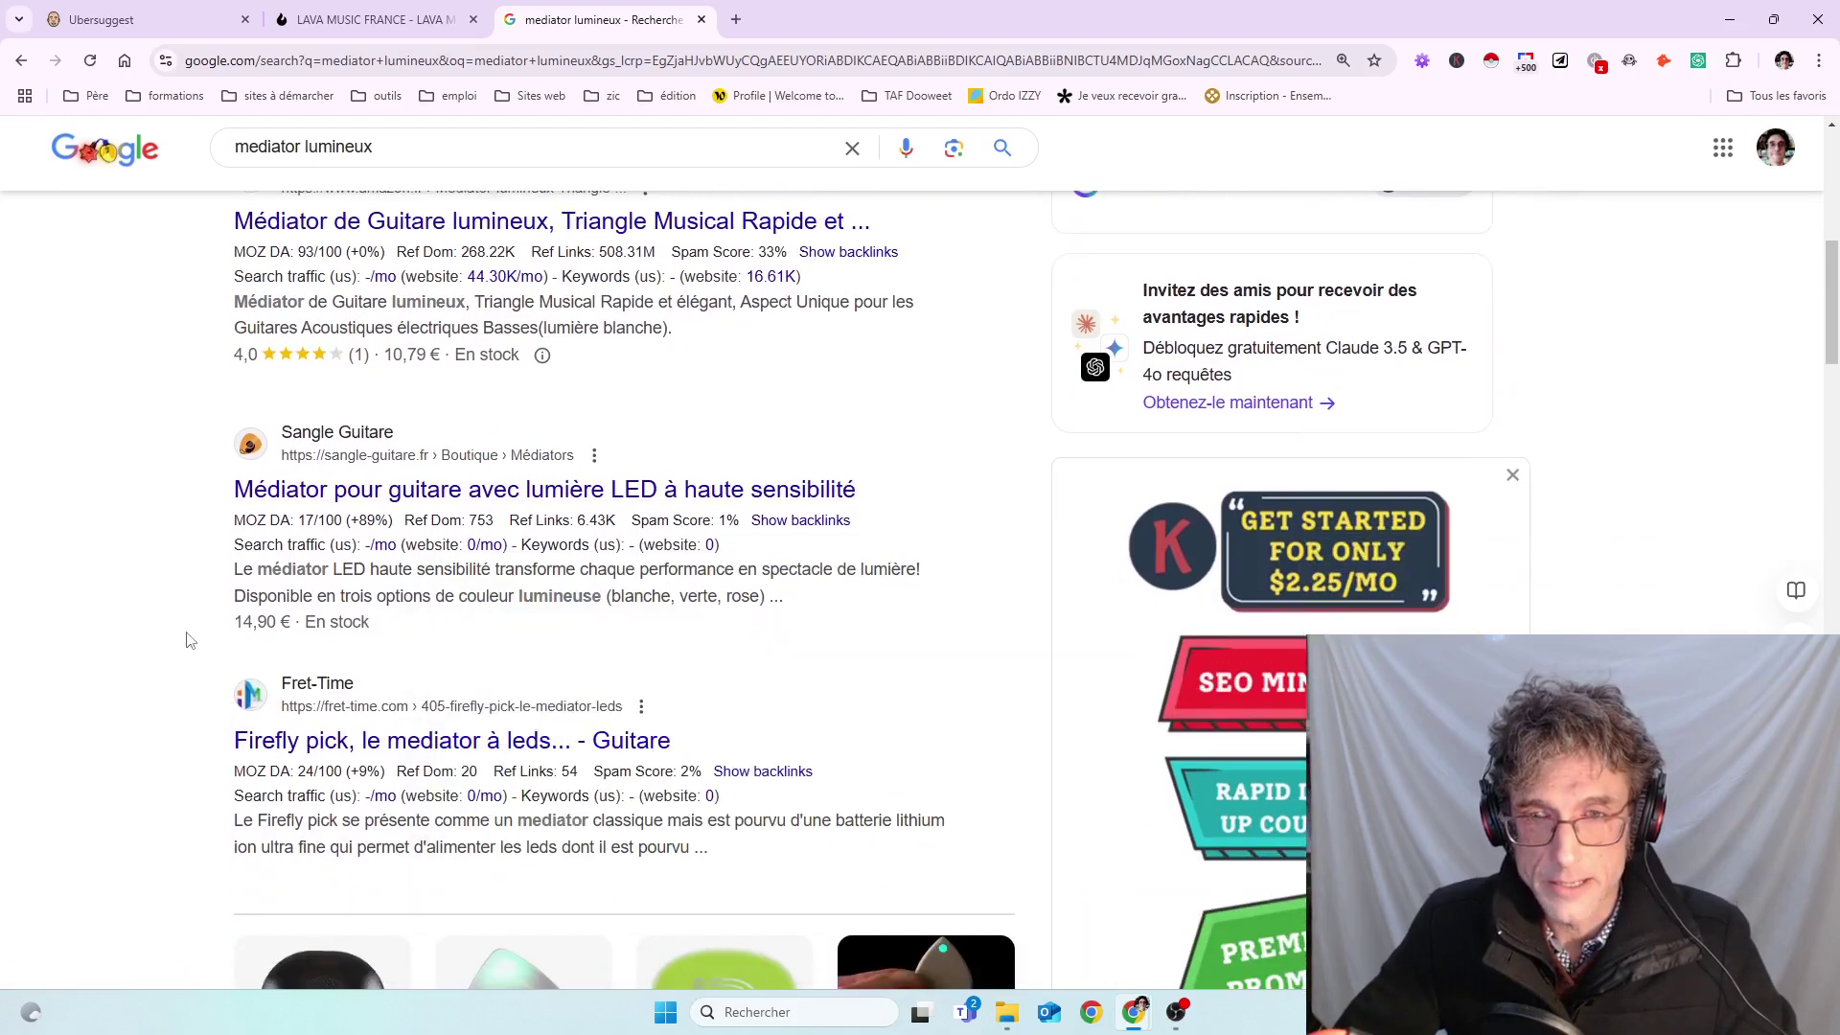
- Compare the product grid and related questions further down the results page with the sponsored ads that open it
{"action": "scroll", "coordinate": [178, 651], "scroll_direction": "down", "scroll_amount": 7}
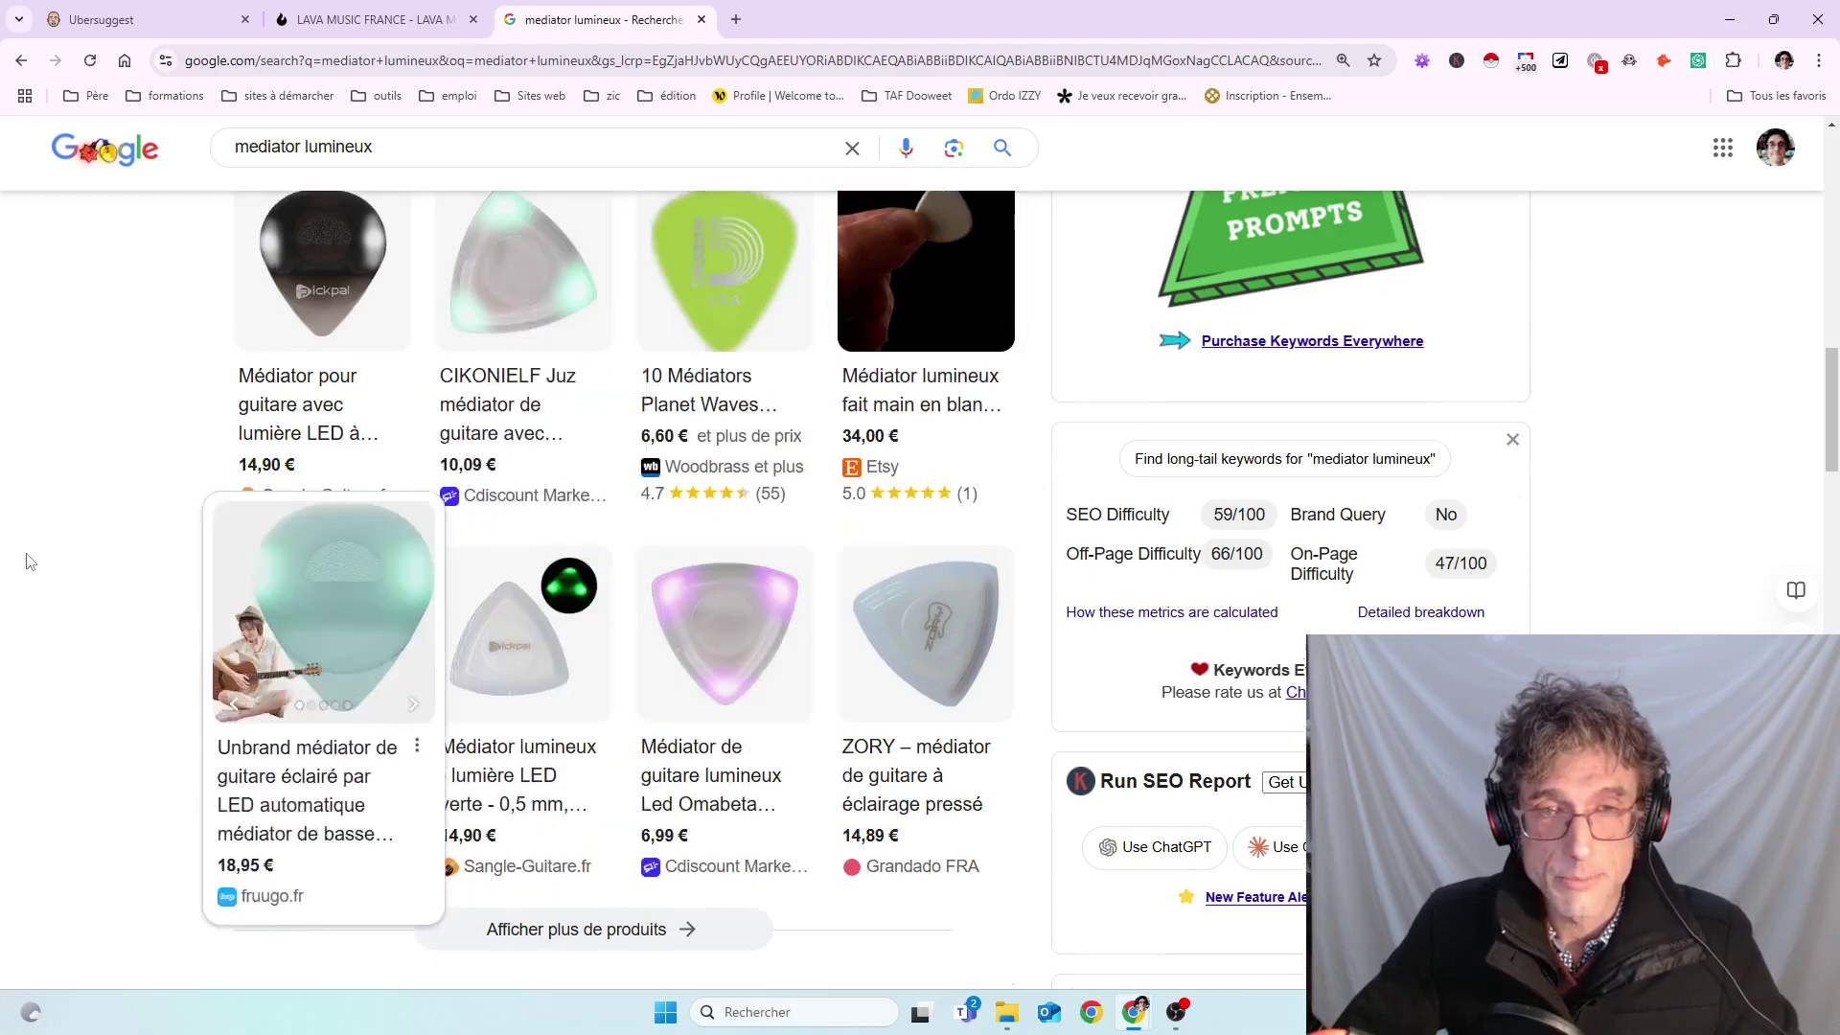
{"action": "scroll", "coordinate": [18, 564], "scroll_direction": "up", "scroll_amount": 7}
{"action": "scroll", "coordinate": [18, 563], "scroll_direction": "up", "scroll_amount": 4}
{"action": "scroll", "coordinate": [18, 556], "scroll_direction": "down", "scroll_amount": 7}
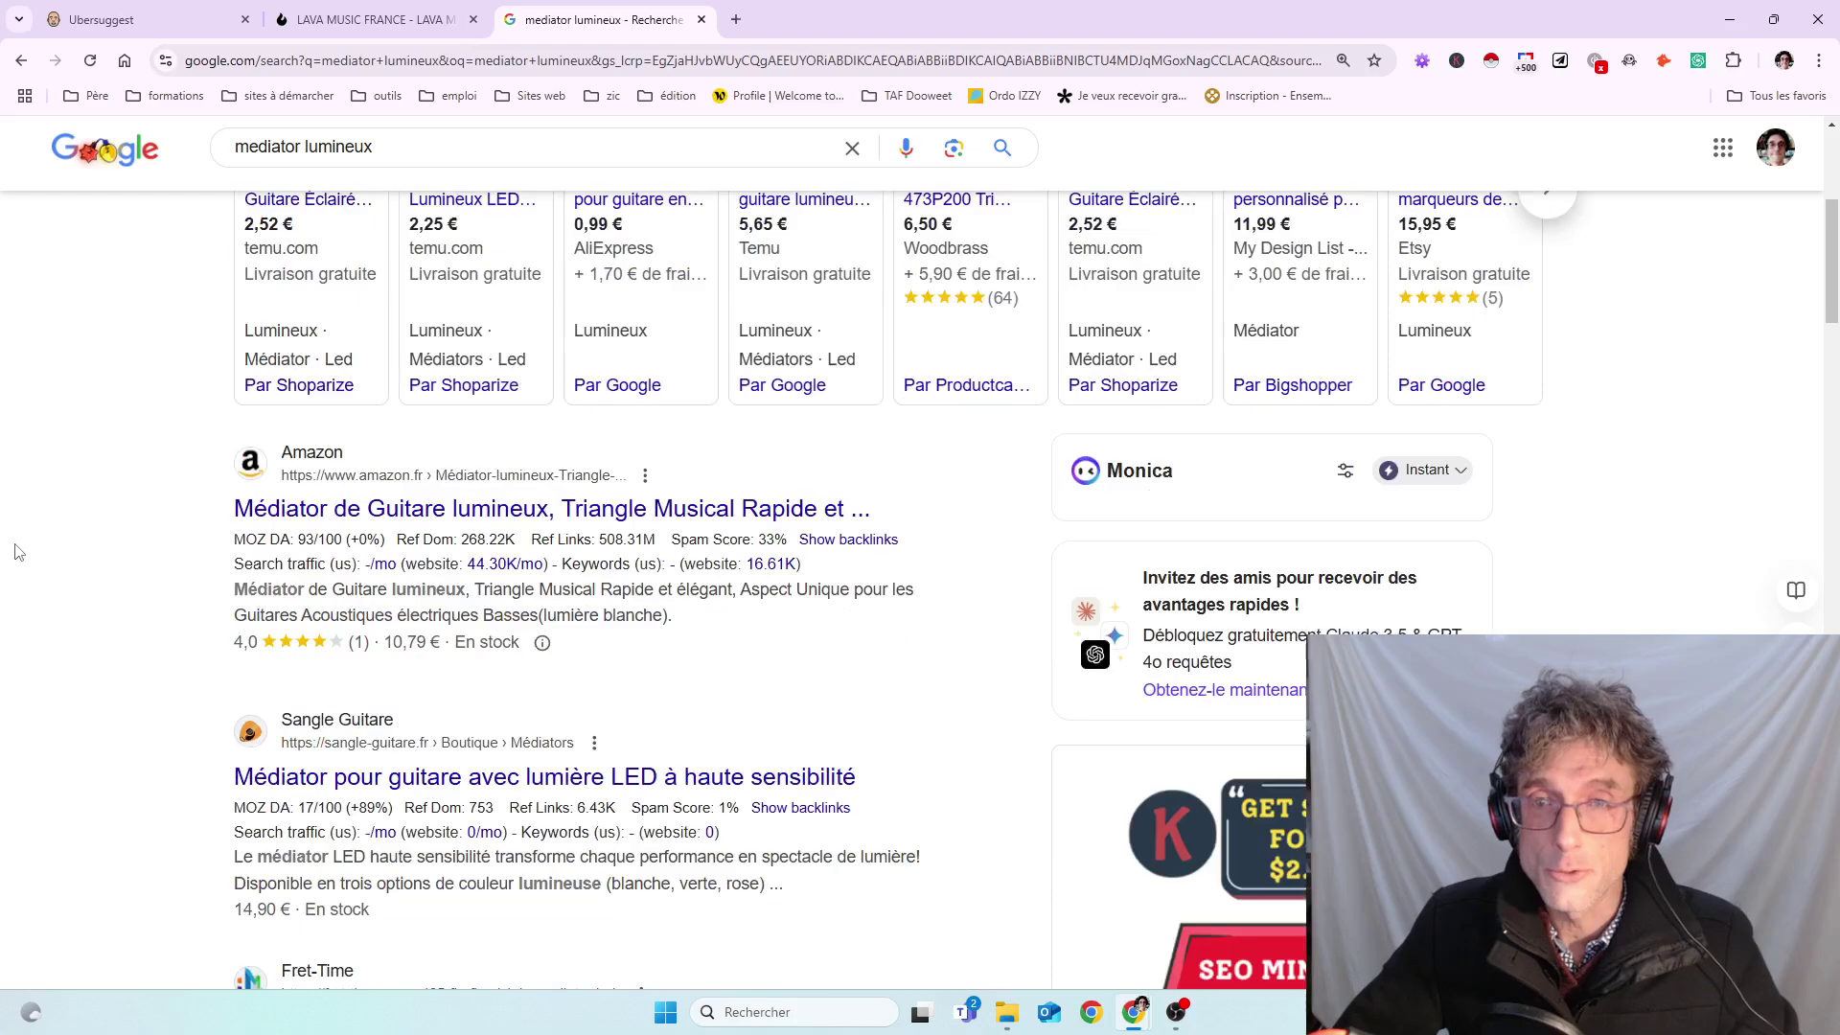
{"action": "scroll", "coordinate": [17, 553], "scroll_direction": "up", "scroll_amount": 8}
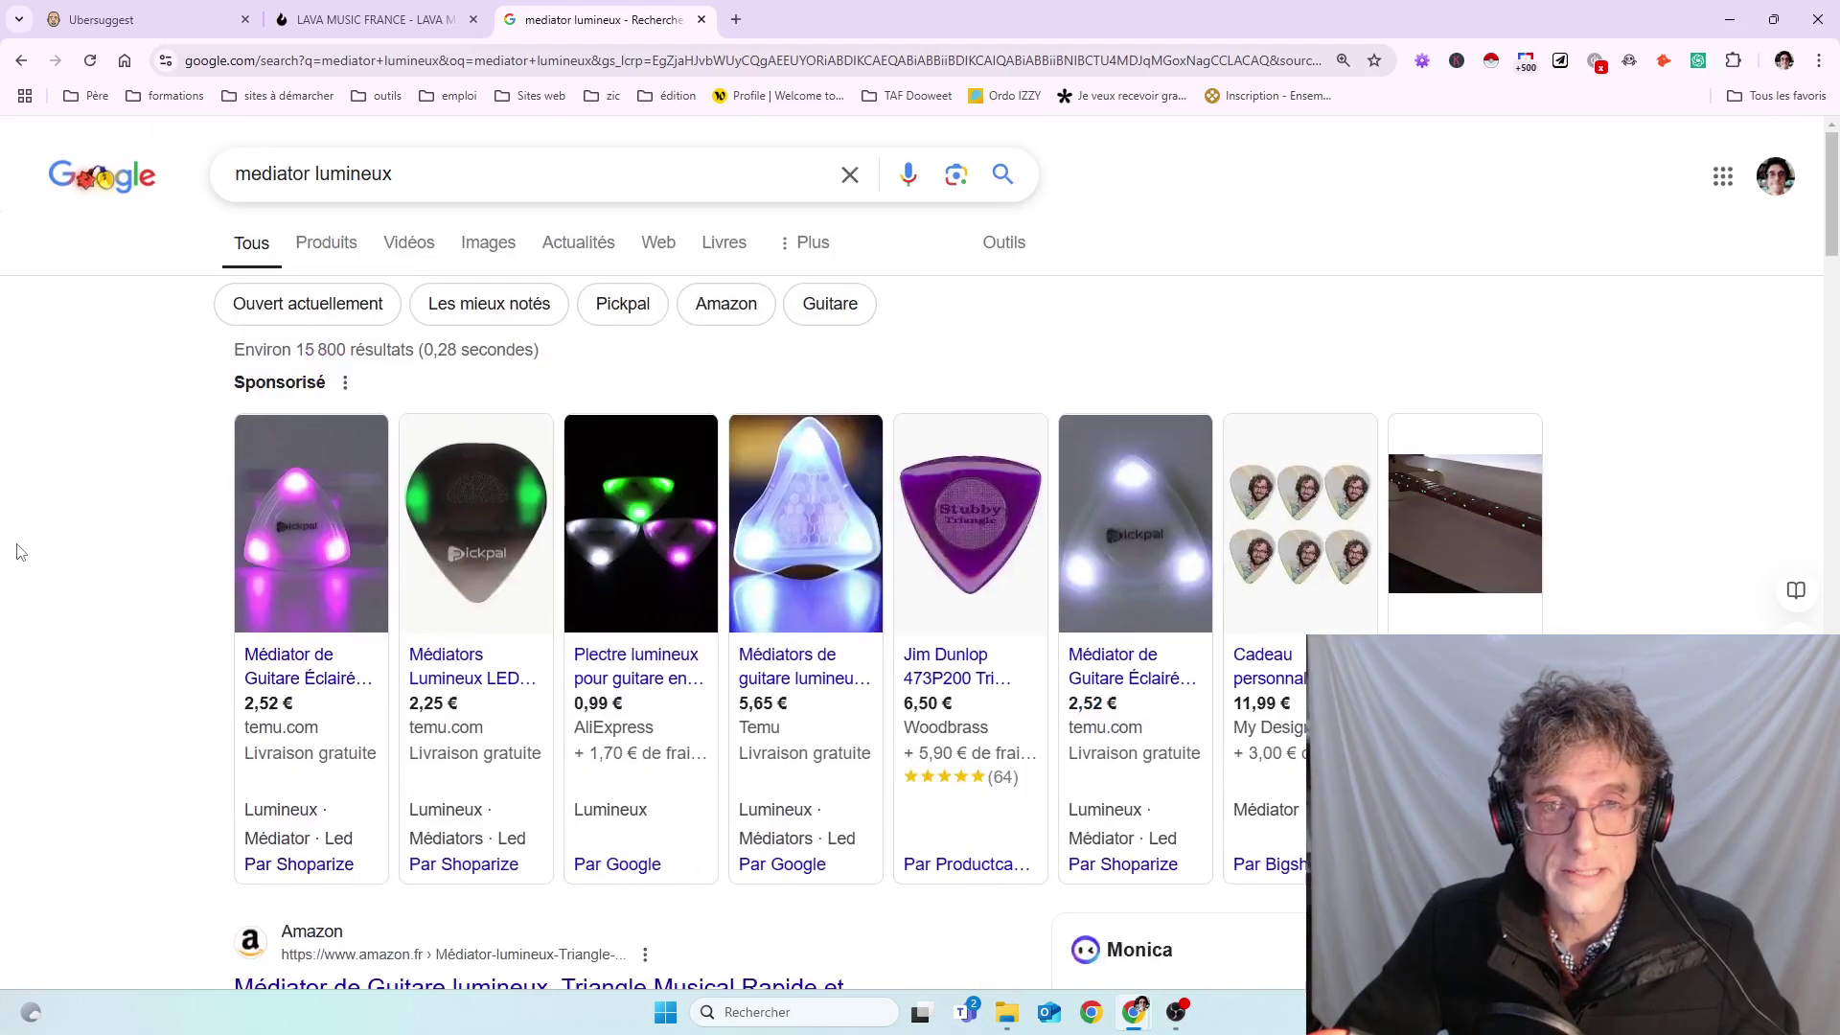
{"action": "scroll", "coordinate": [17, 546], "scroll_direction": "down", "scroll_amount": 7}
{"action": "scroll", "coordinate": [17, 546], "scroll_direction": "down", "scroll_amount": 10}
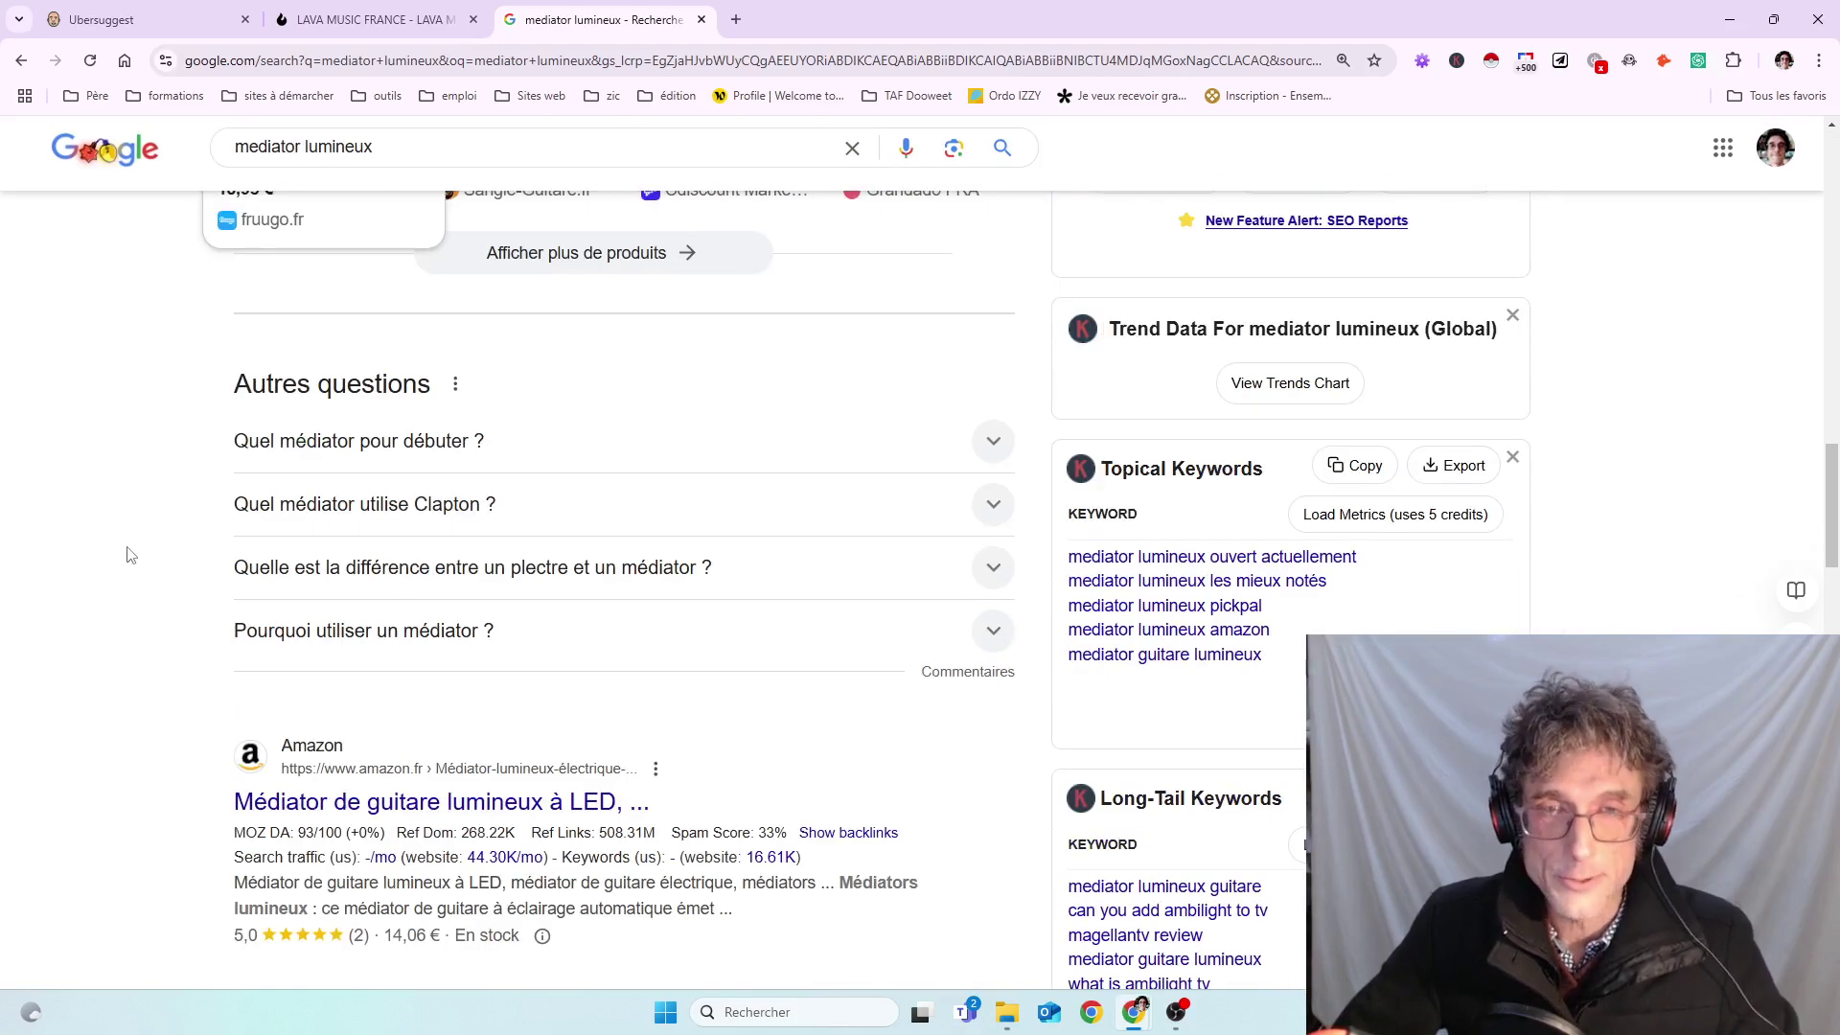
{"action": "scroll", "coordinate": [125, 551], "scroll_direction": "up", "scroll_amount": 5}
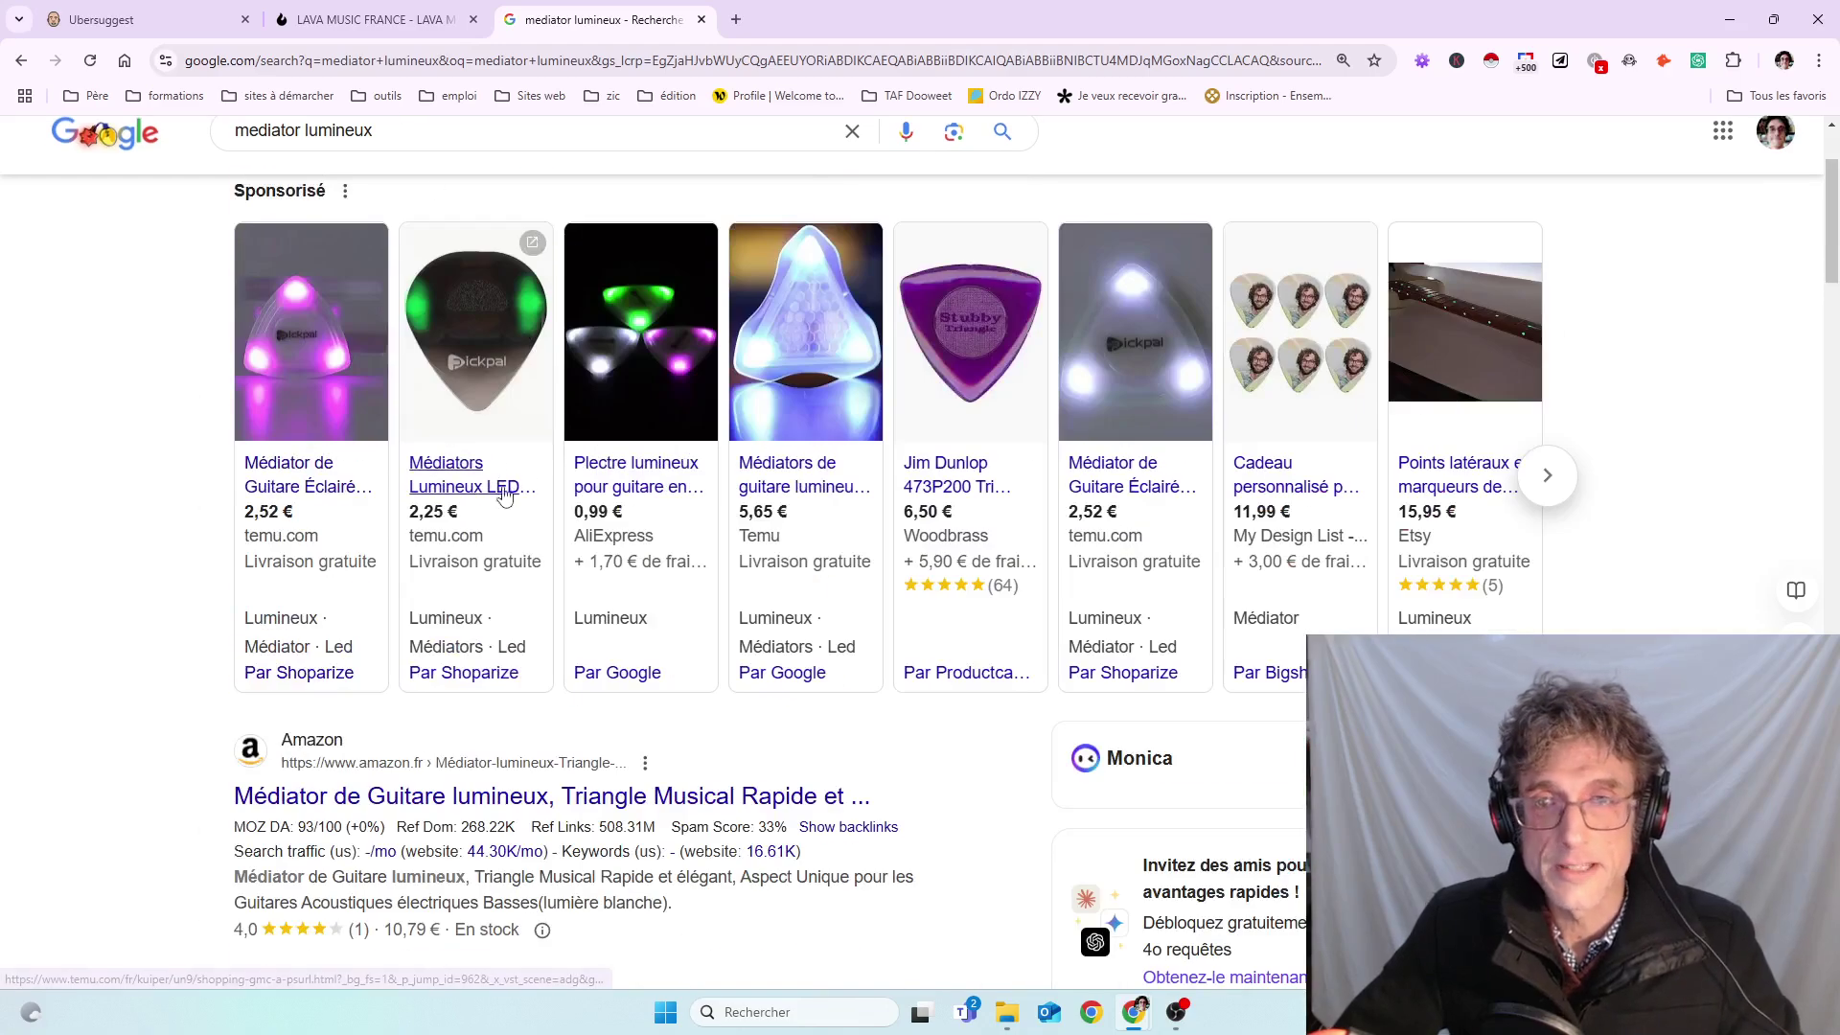
{"action": "scroll", "coordinate": [725, 605], "scroll_direction": "up", "scroll_amount": 2}
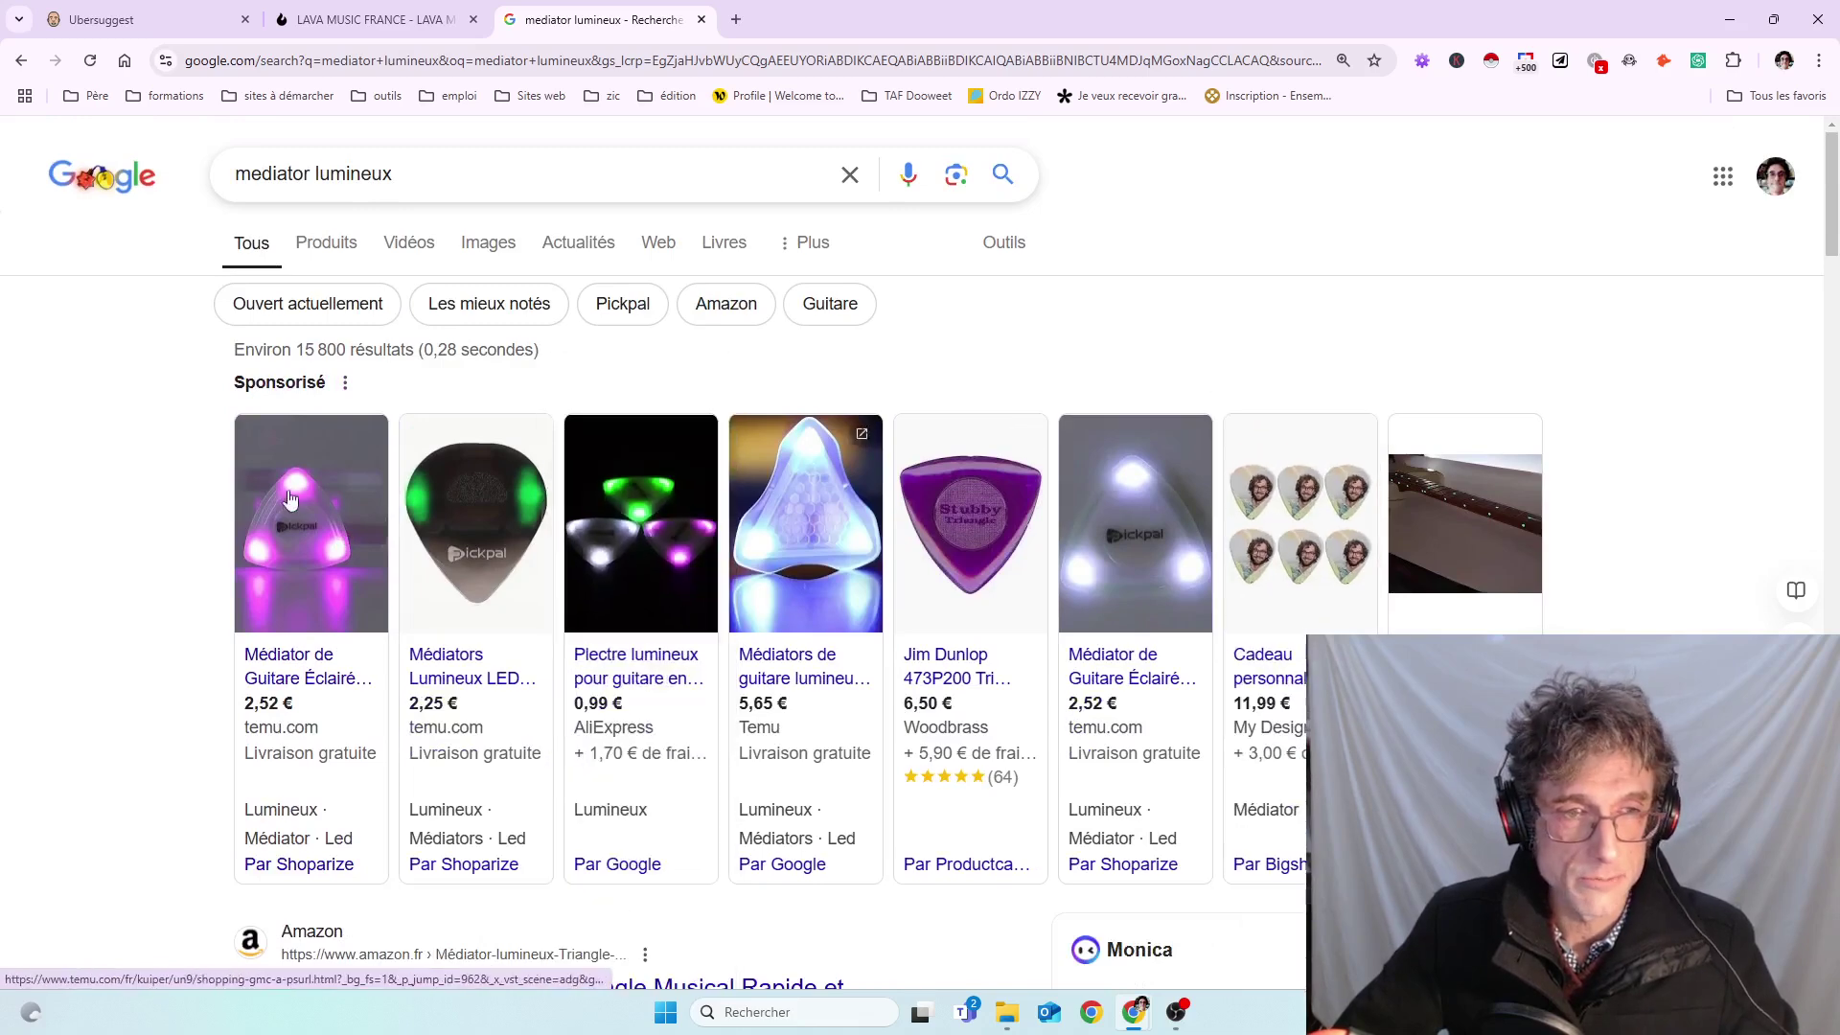
- Review which sellers occupy the leading organic listings and the product grid above the related questions
{"action": "scroll", "coordinate": [140, 644], "scroll_direction": "down", "scroll_amount": 5}
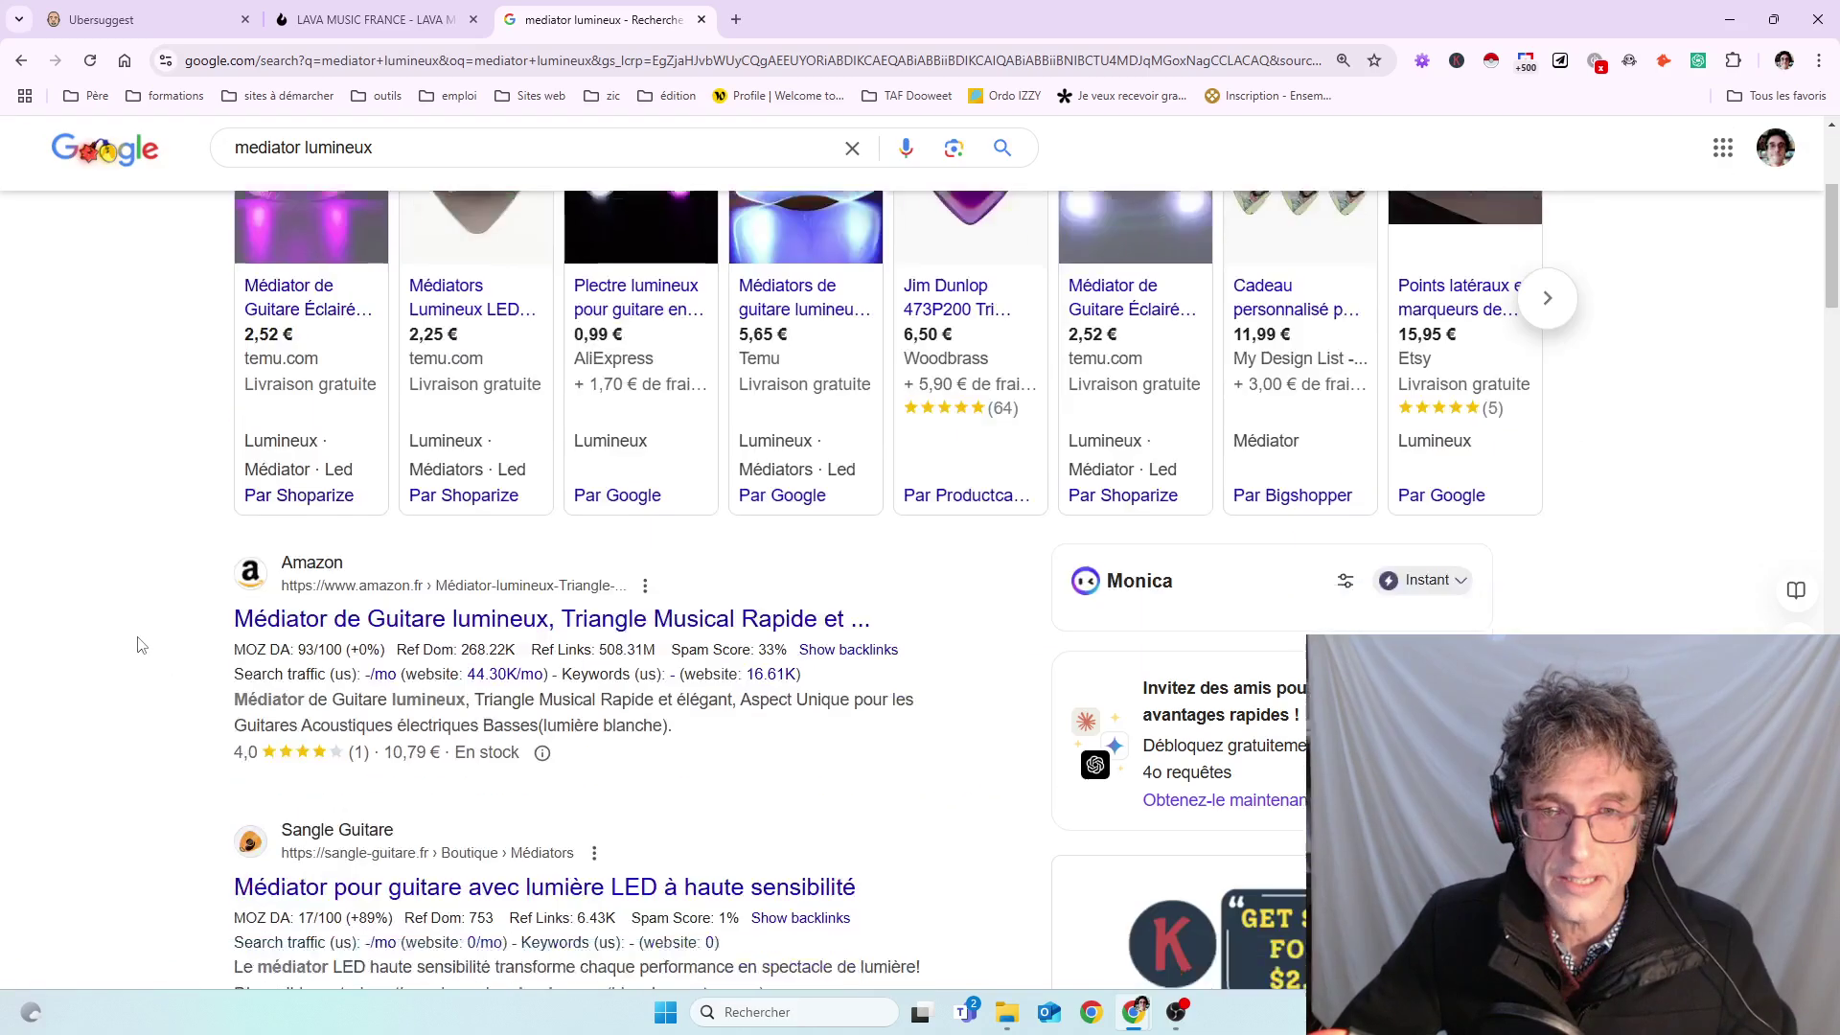
{"action": "scroll", "coordinate": [140, 643], "scroll_direction": "down", "scroll_amount": 1}
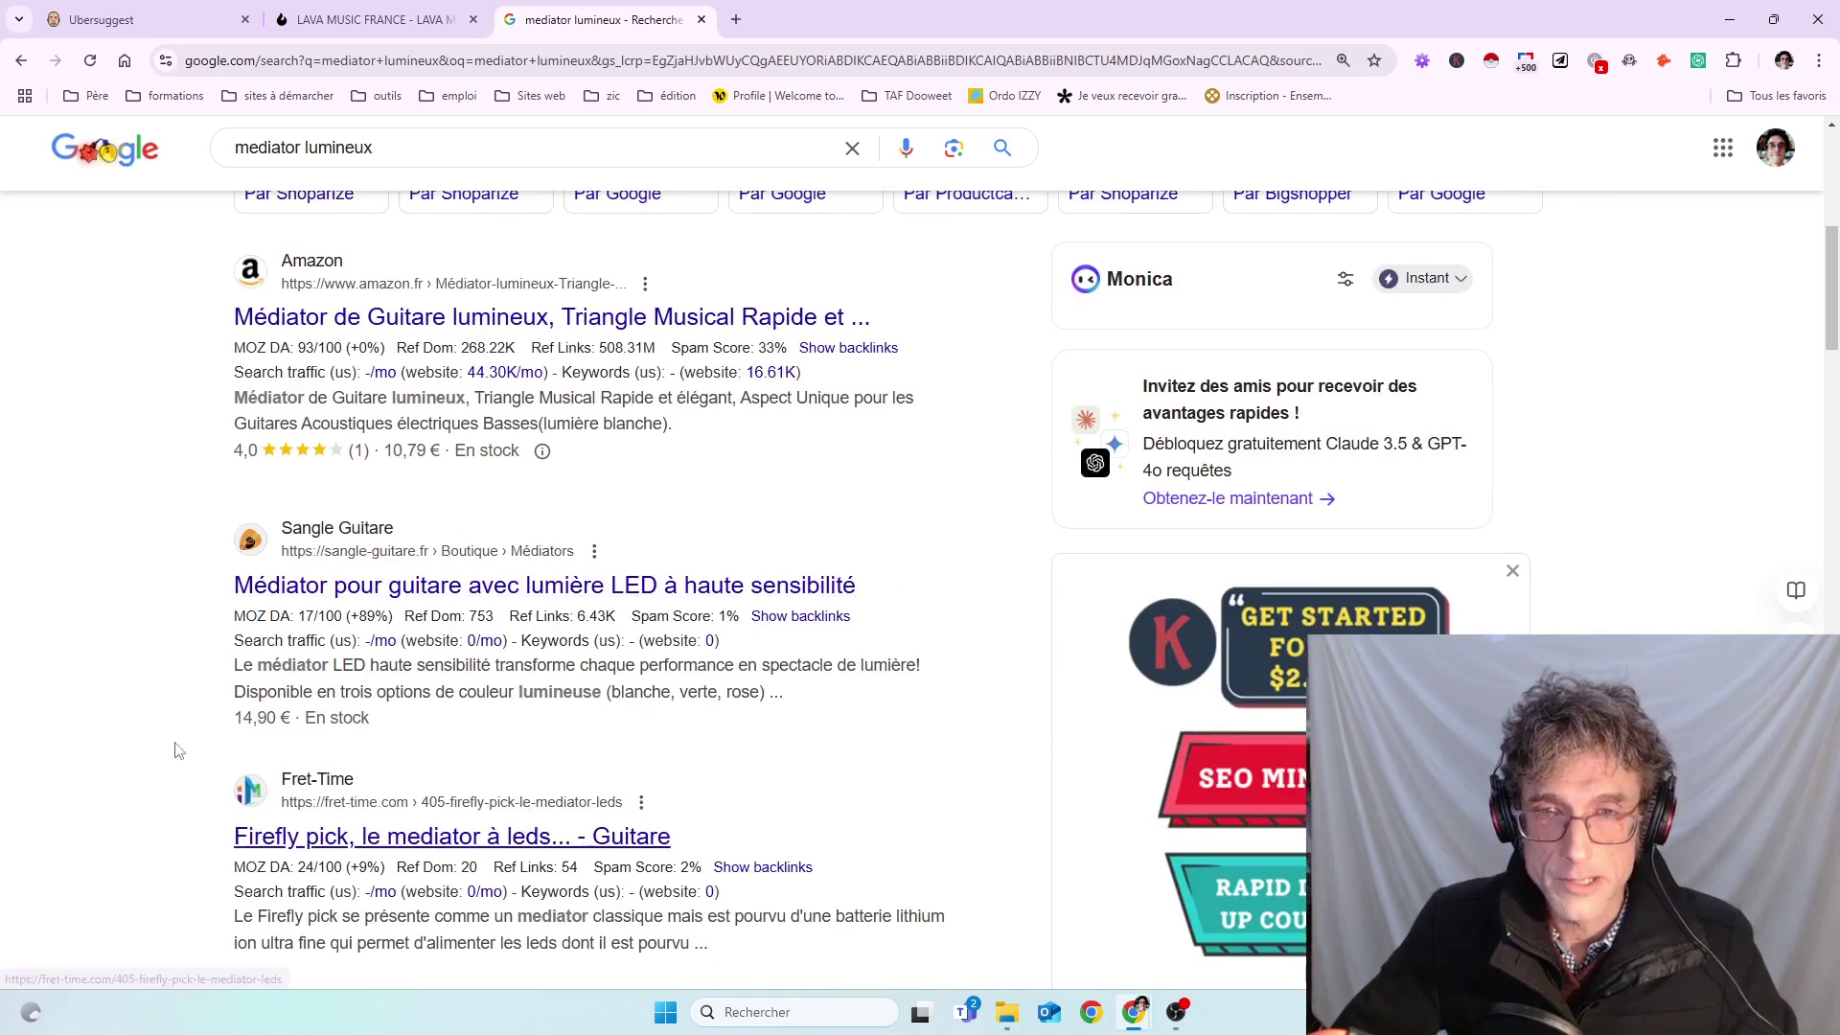
{"action": "scroll", "coordinate": [131, 651], "scroll_direction": "down", "scroll_amount": 2}
{"action": "scroll", "coordinate": [132, 650], "scroll_direction": "down", "scroll_amount": 5}
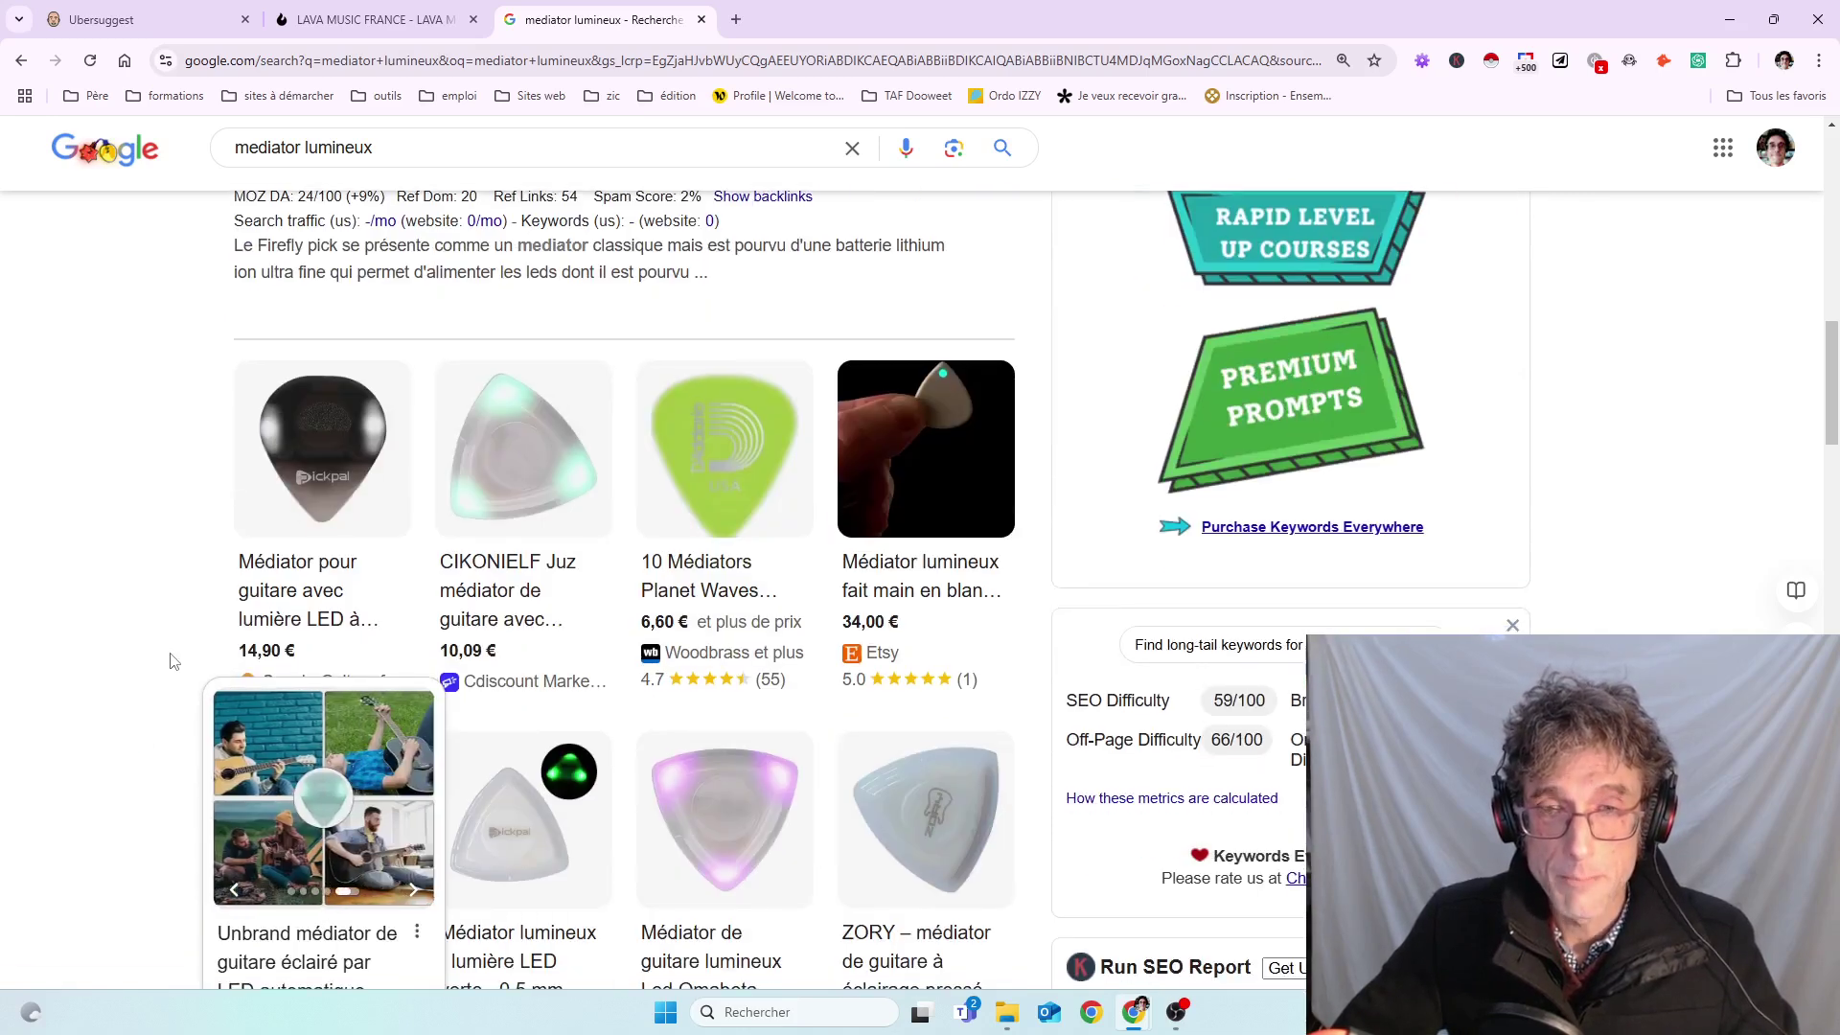
{"action": "scroll", "coordinate": [170, 652], "scroll_direction": "down", "scroll_amount": 3}
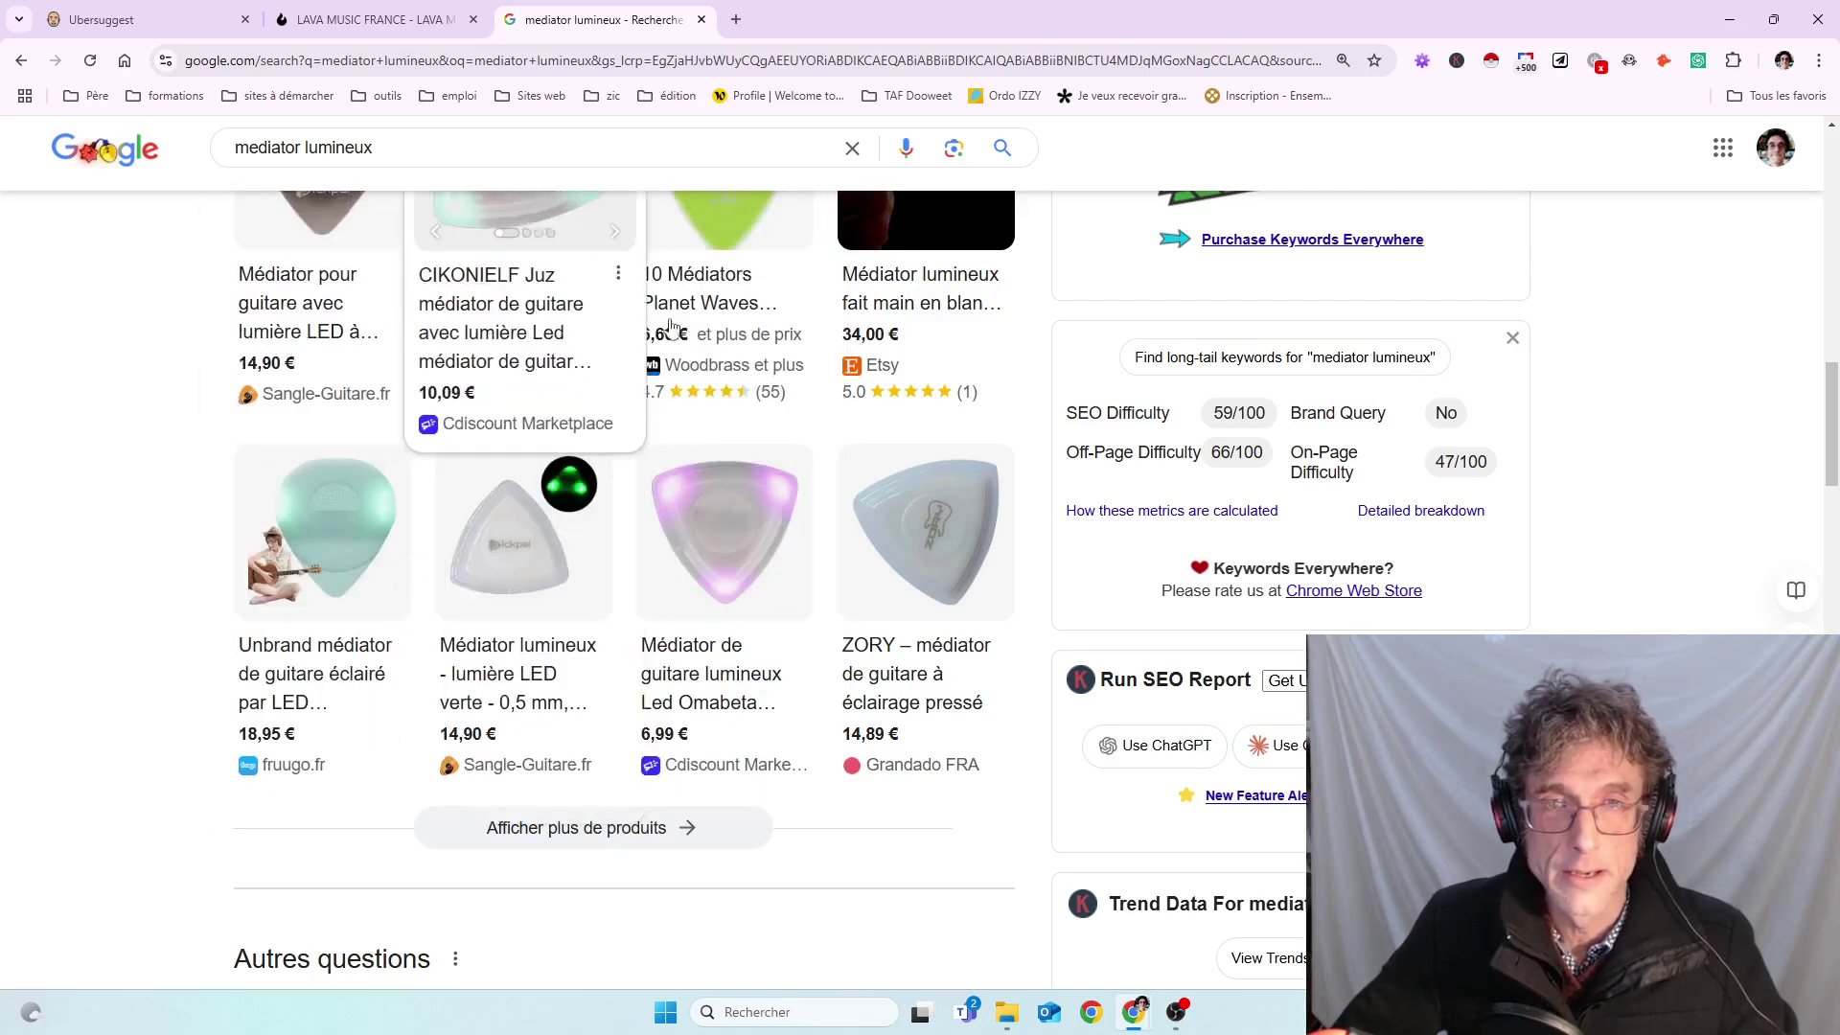
{"action": "scroll", "coordinate": [24, 495], "scroll_direction": "up", "scroll_amount": 2}
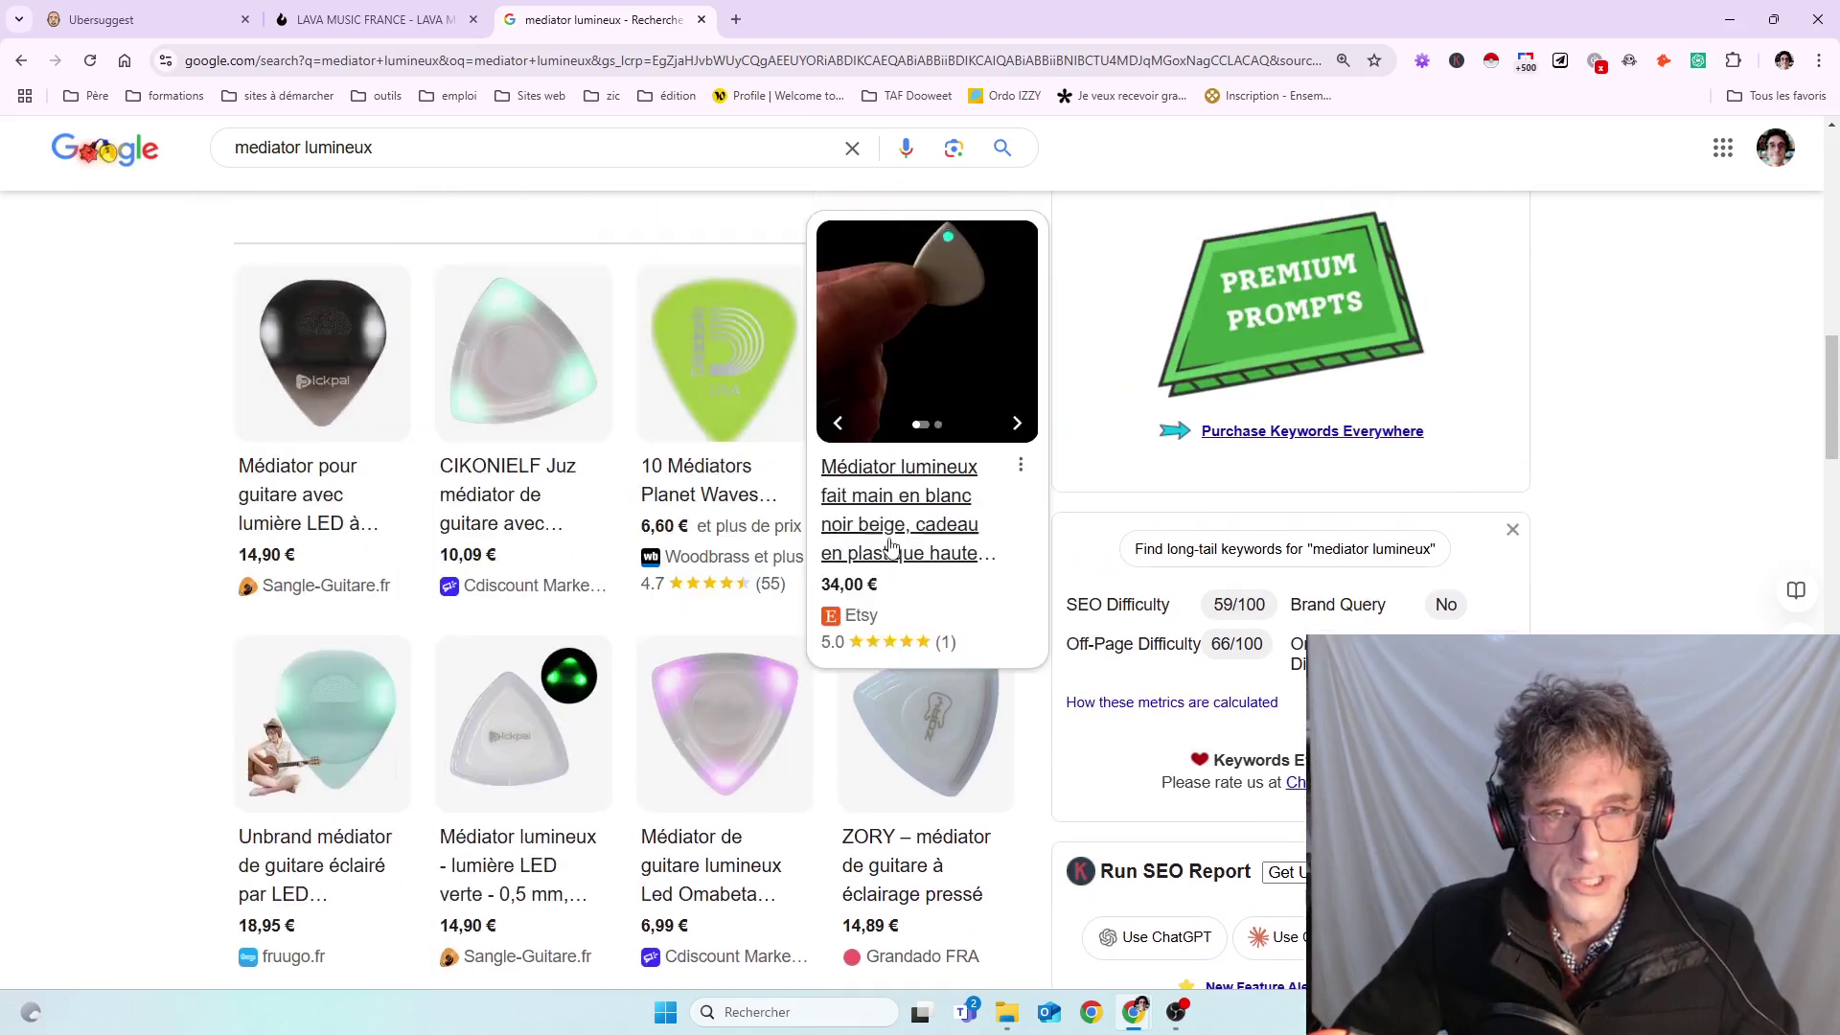
{"action": "scroll", "coordinate": [38, 725], "scroll_direction": "down", "scroll_amount": 5}
{"action": "scroll", "coordinate": [41, 725], "scroll_direction": "down", "scroll_amount": 3}
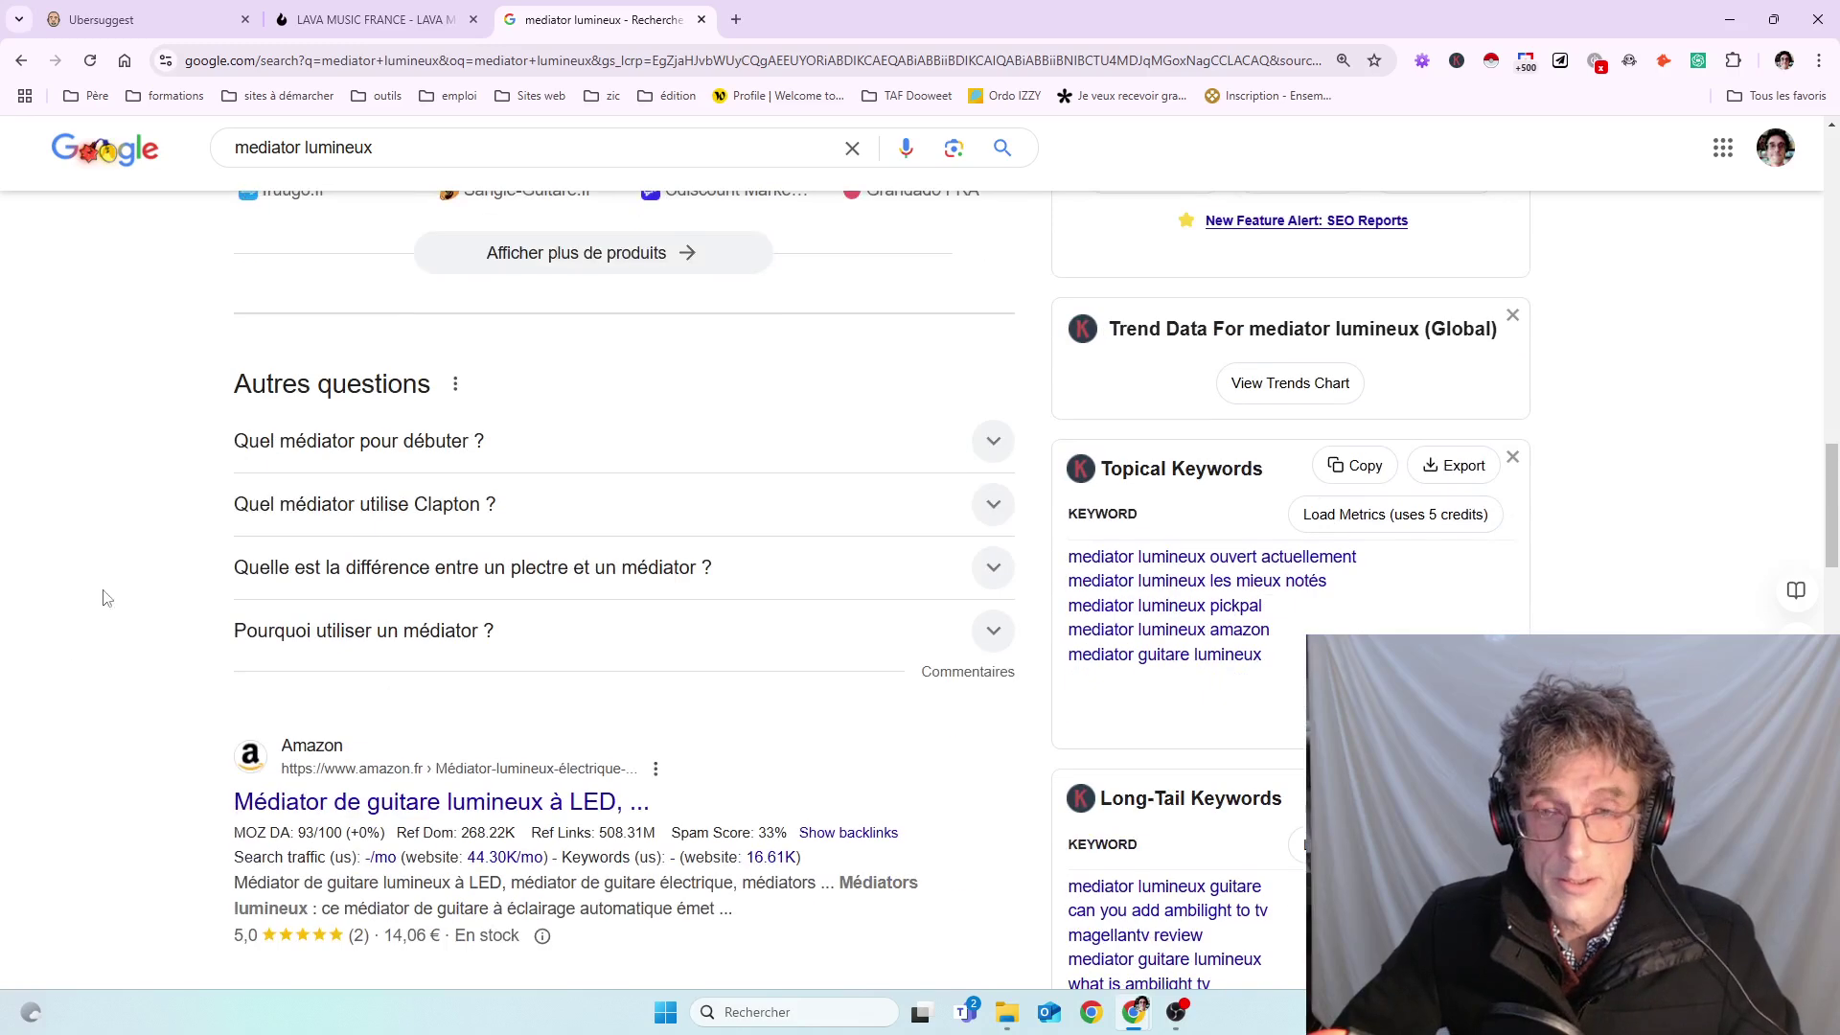
- Examine the rest of the first results page, including the images, TikTok, second product grid, Cdiscount, Rakuten and AliExpress listings
{"action": "scroll", "coordinate": [62, 505], "scroll_direction": "down", "scroll_amount": 3}
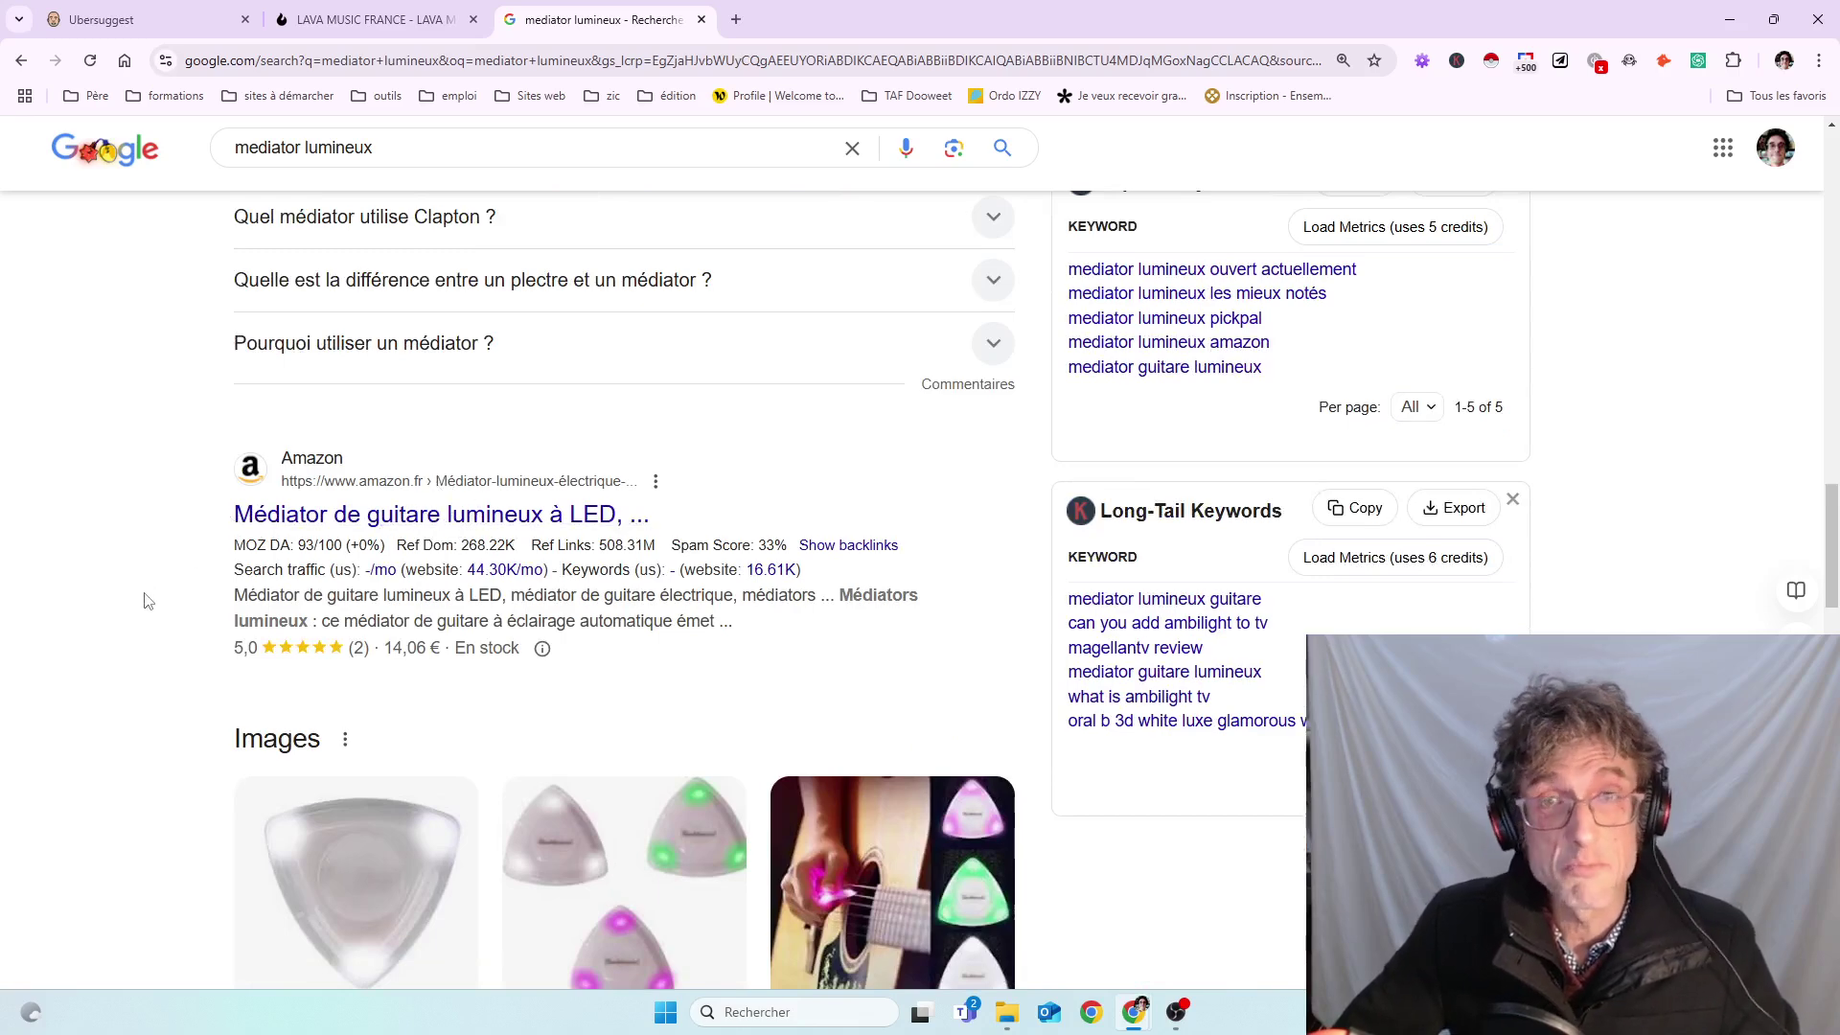
{"action": "scroll", "coordinate": [143, 601], "scroll_direction": "down", "scroll_amount": 4}
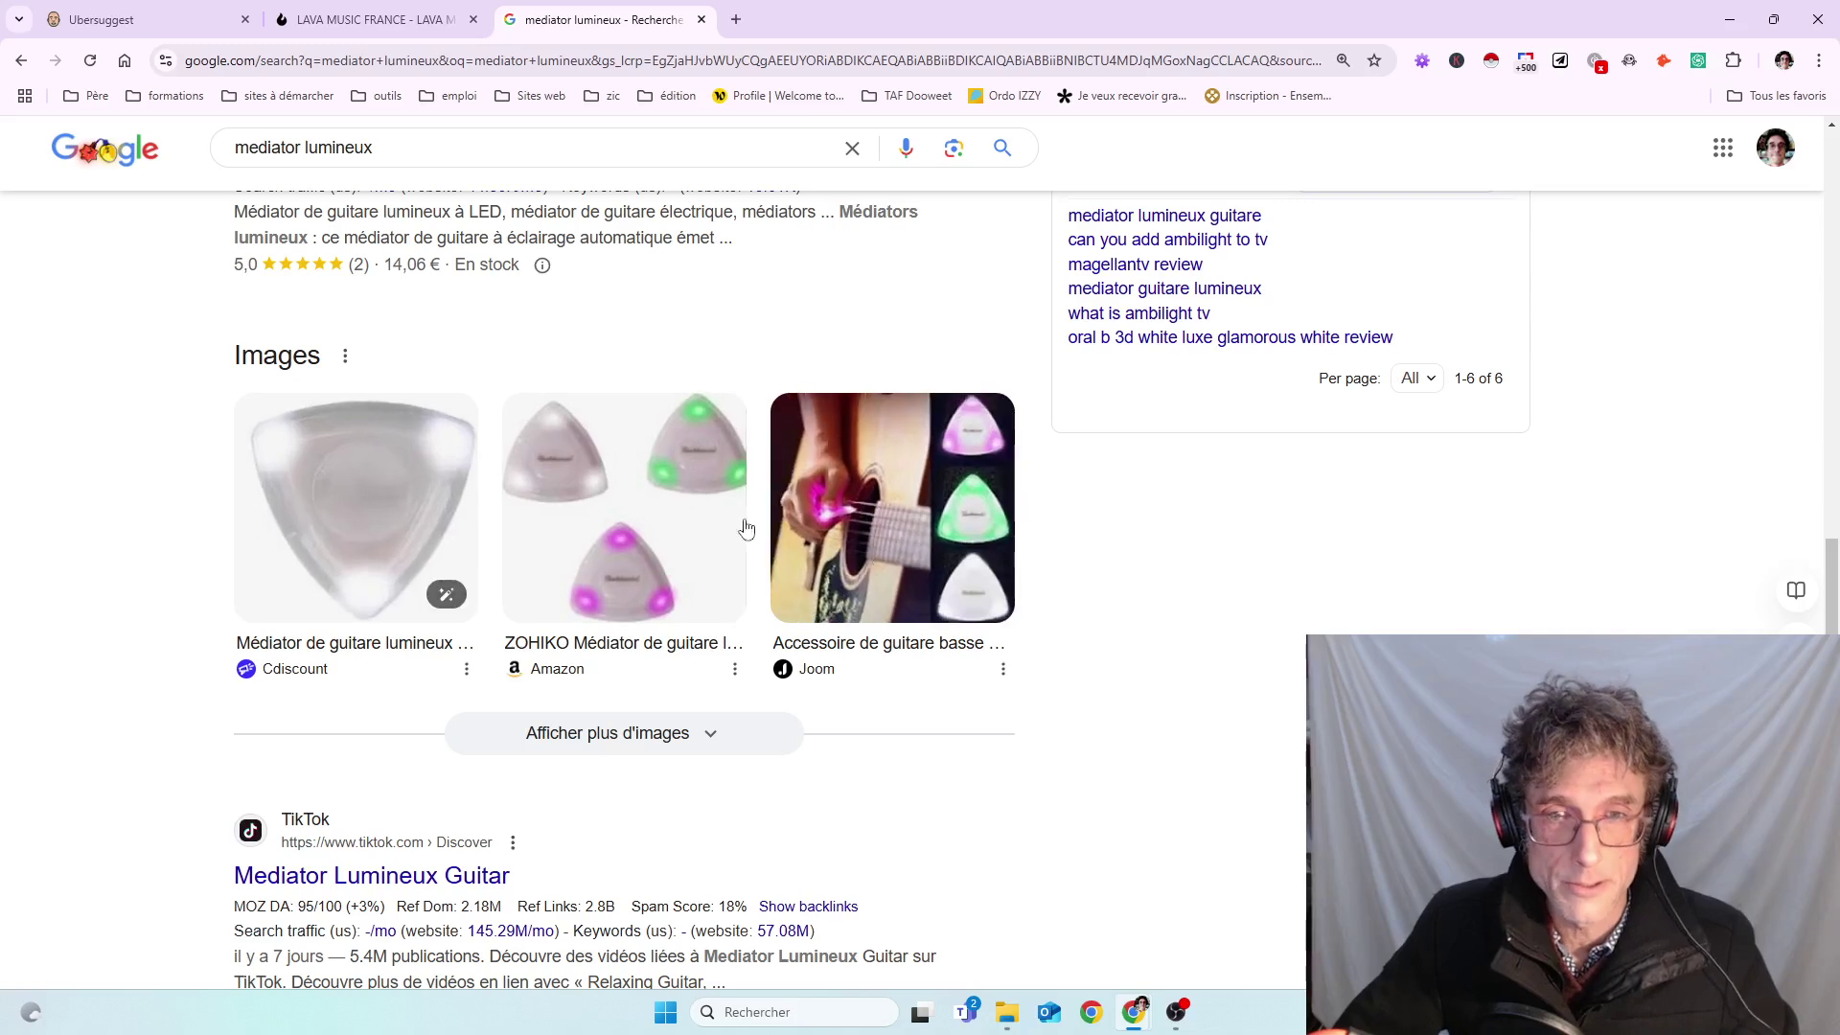
{"action": "scroll", "coordinate": [93, 644], "scroll_direction": "down", "scroll_amount": 5}
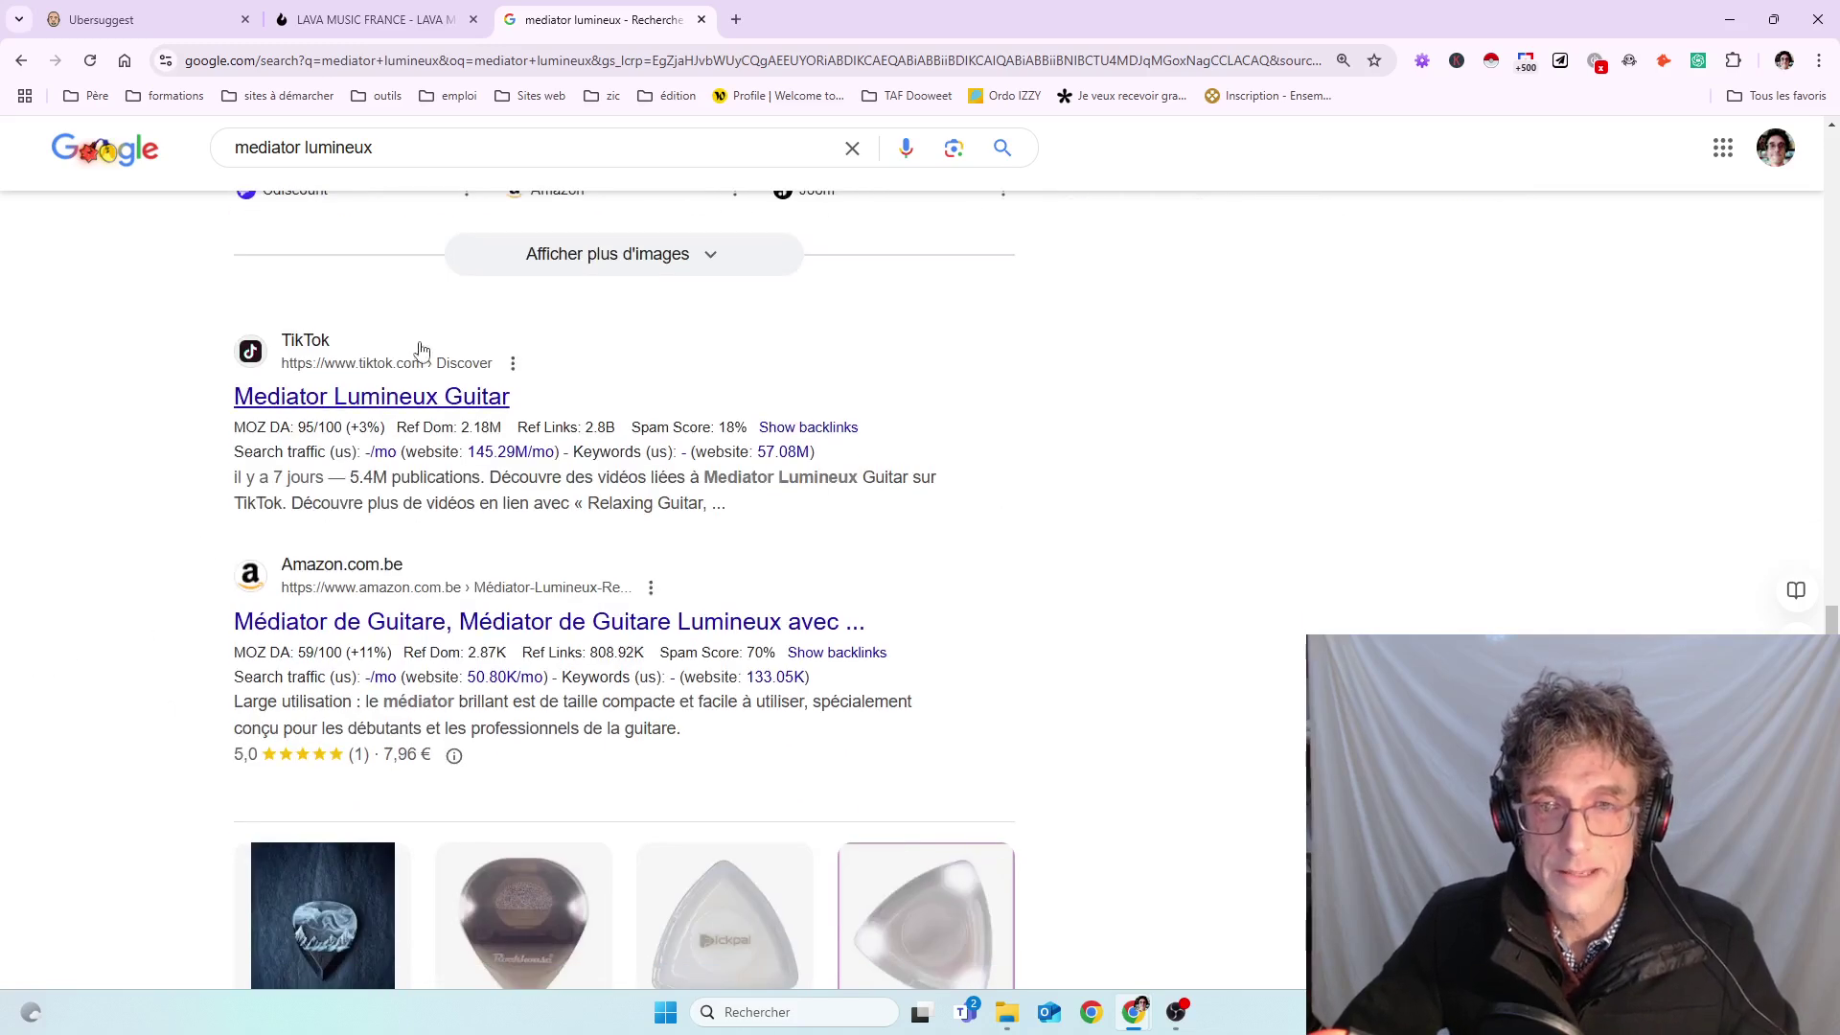
{"action": "scroll", "coordinate": [176, 616], "scroll_direction": "down", "scroll_amount": 9}
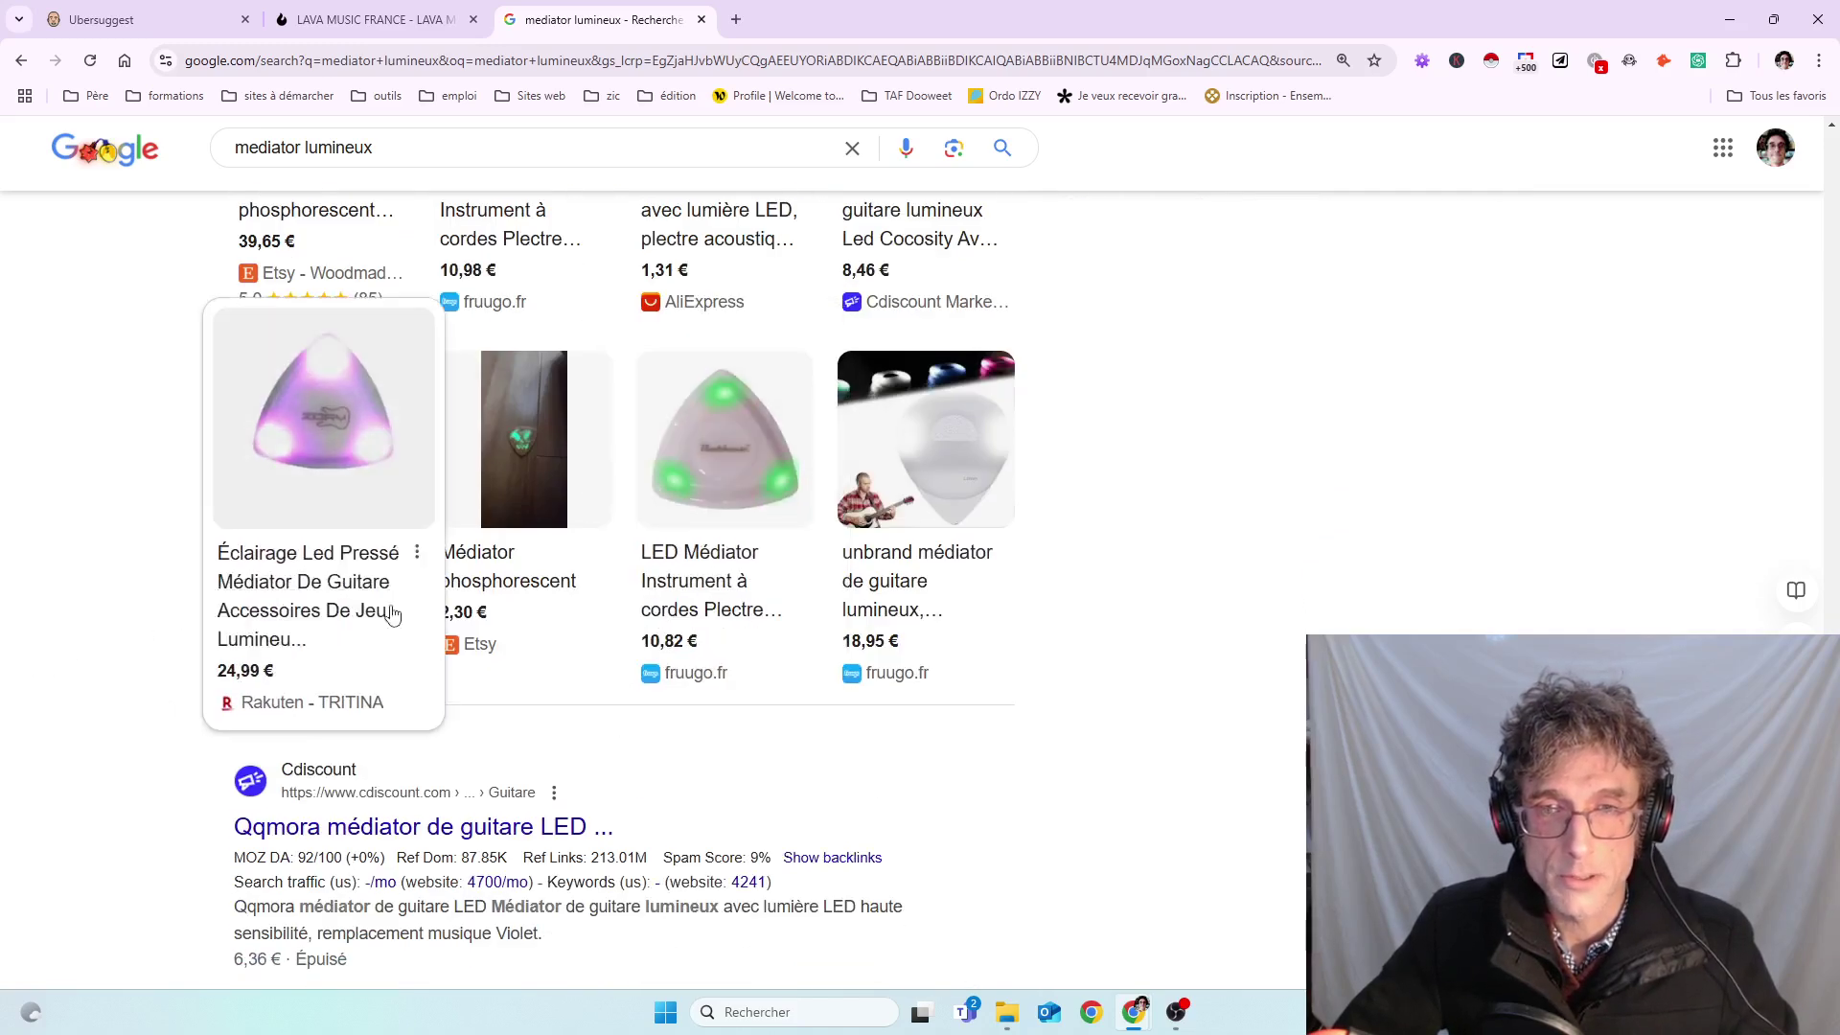
{"action": "scroll", "coordinate": [177, 657], "scroll_direction": "up", "scroll_amount": 3}
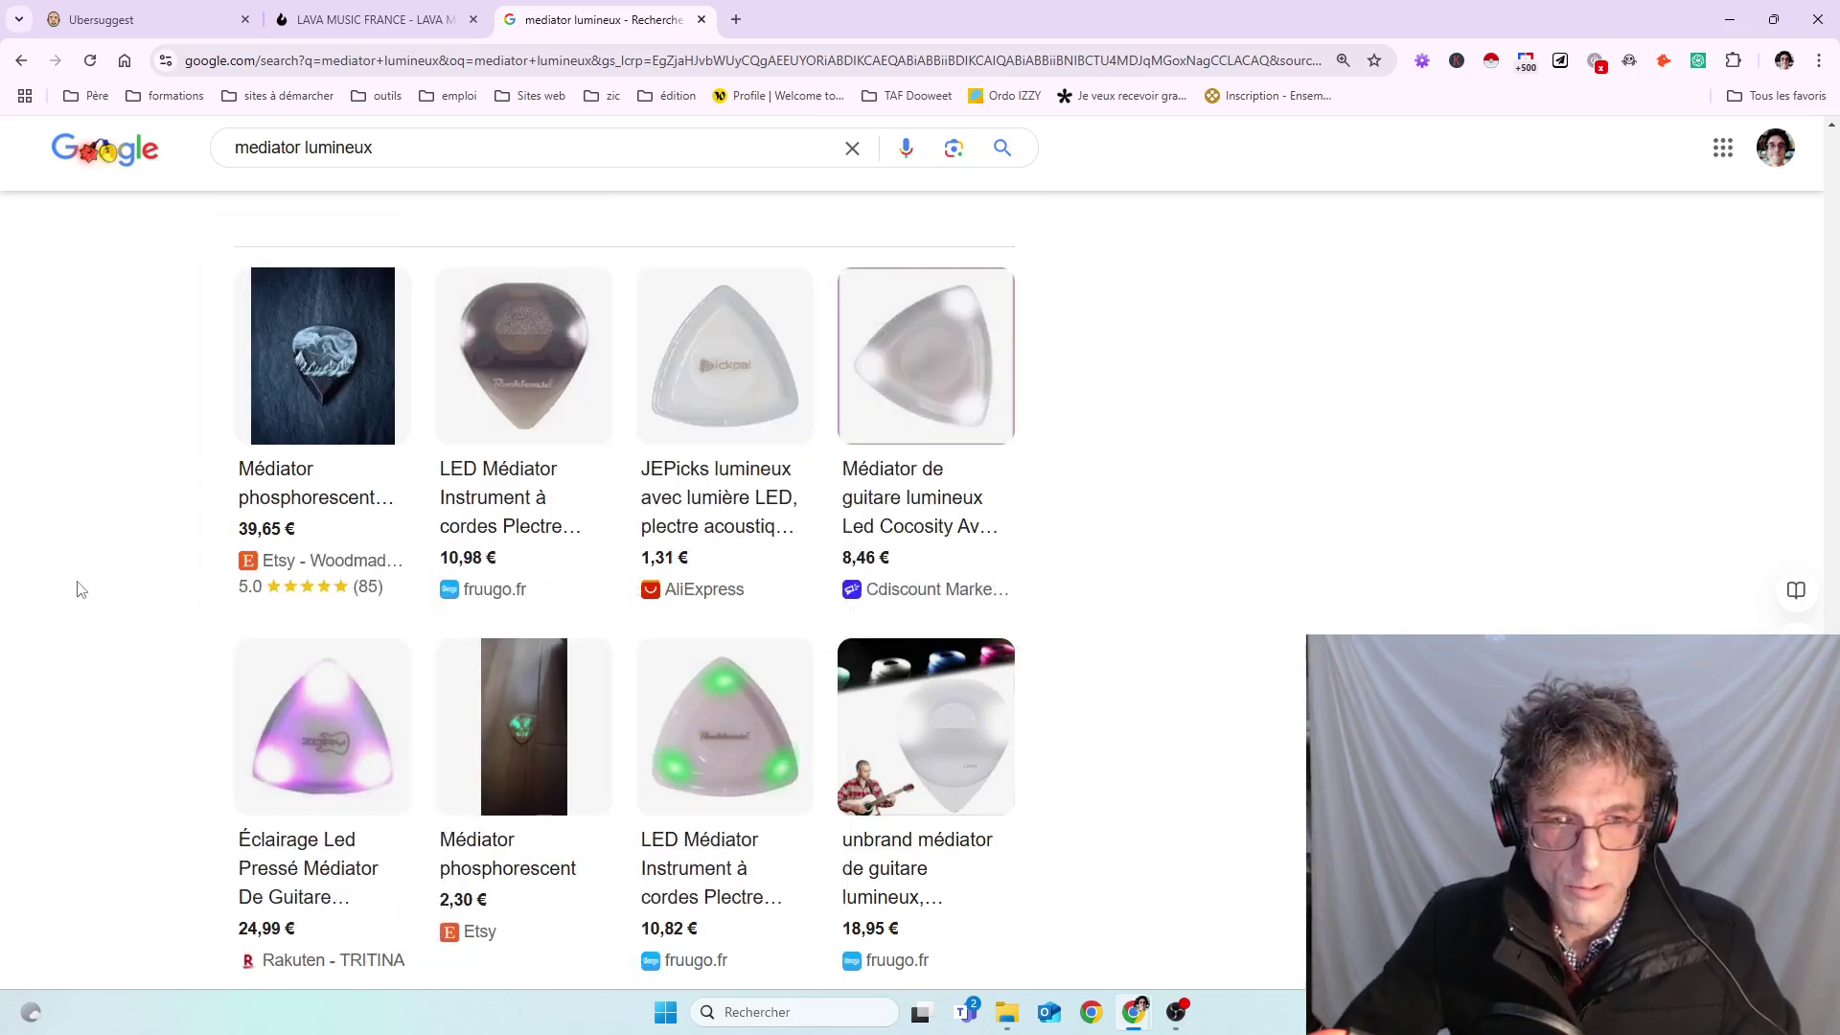
{"action": "scroll", "coordinate": [80, 589], "scroll_direction": "up", "scroll_amount": 1}
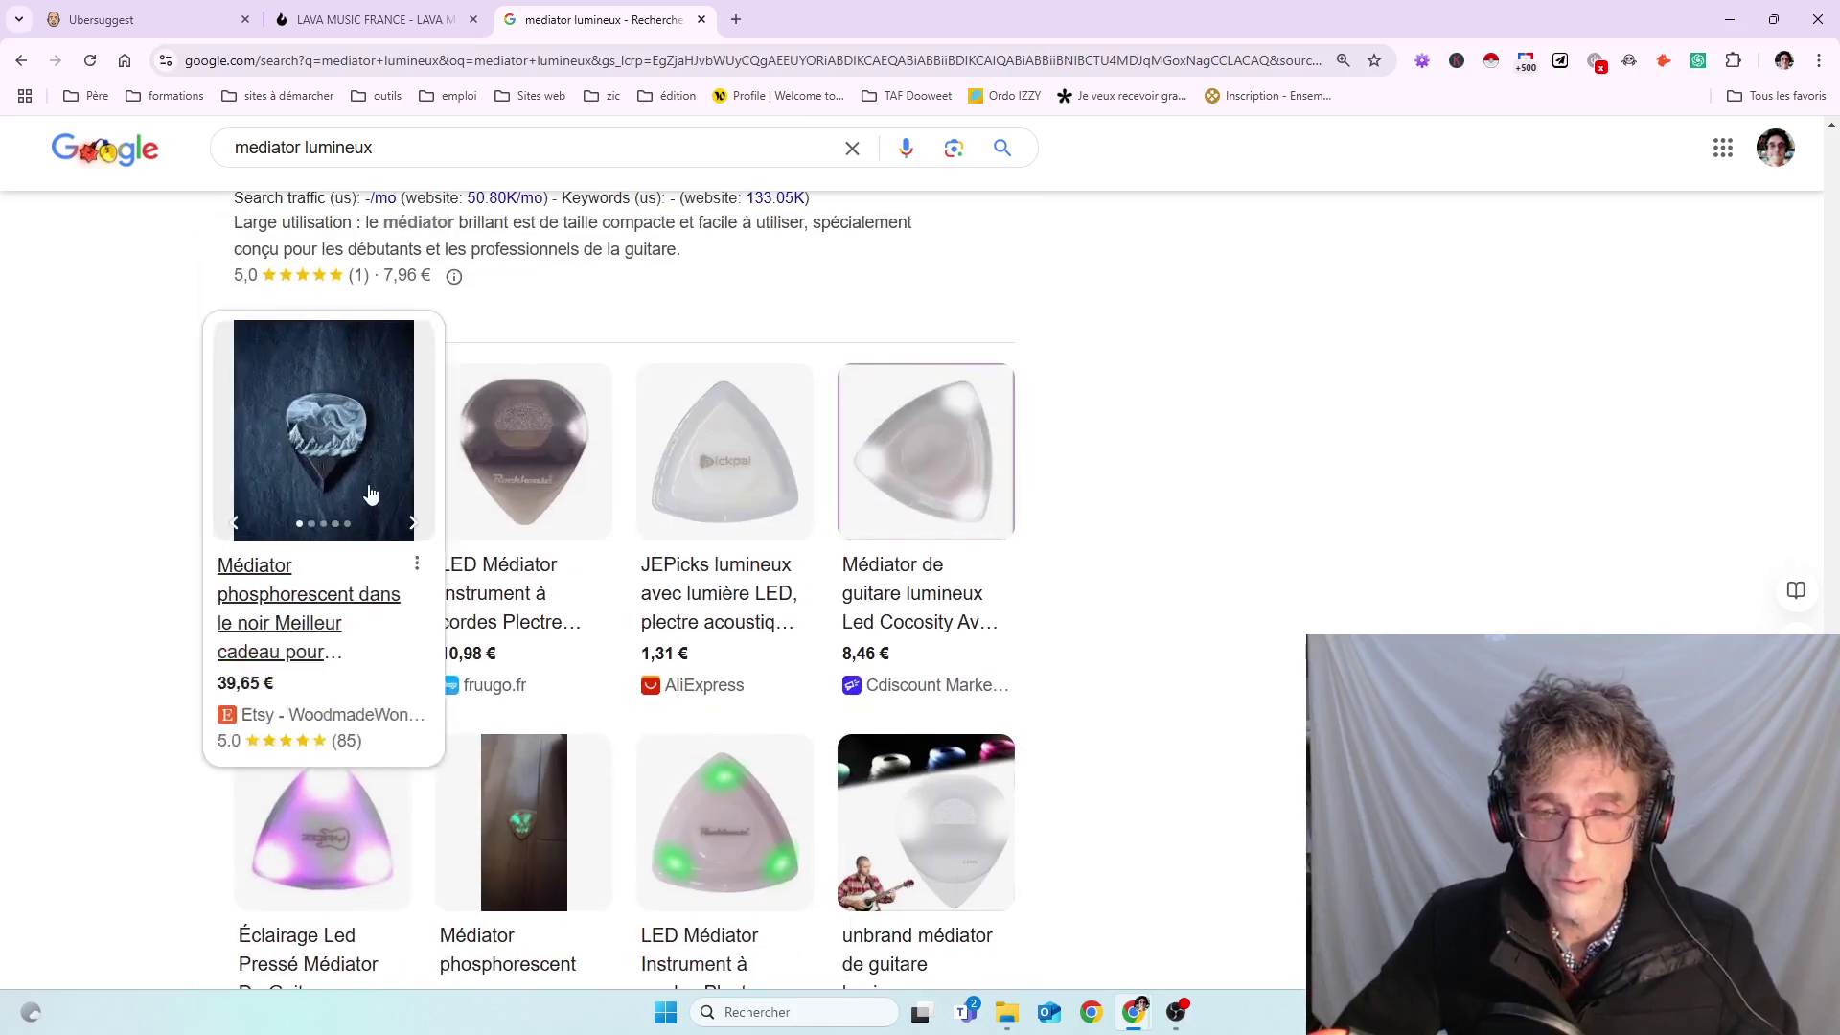
{"action": "scroll", "coordinate": [108, 427], "scroll_direction": "up", "scroll_amount": 1}
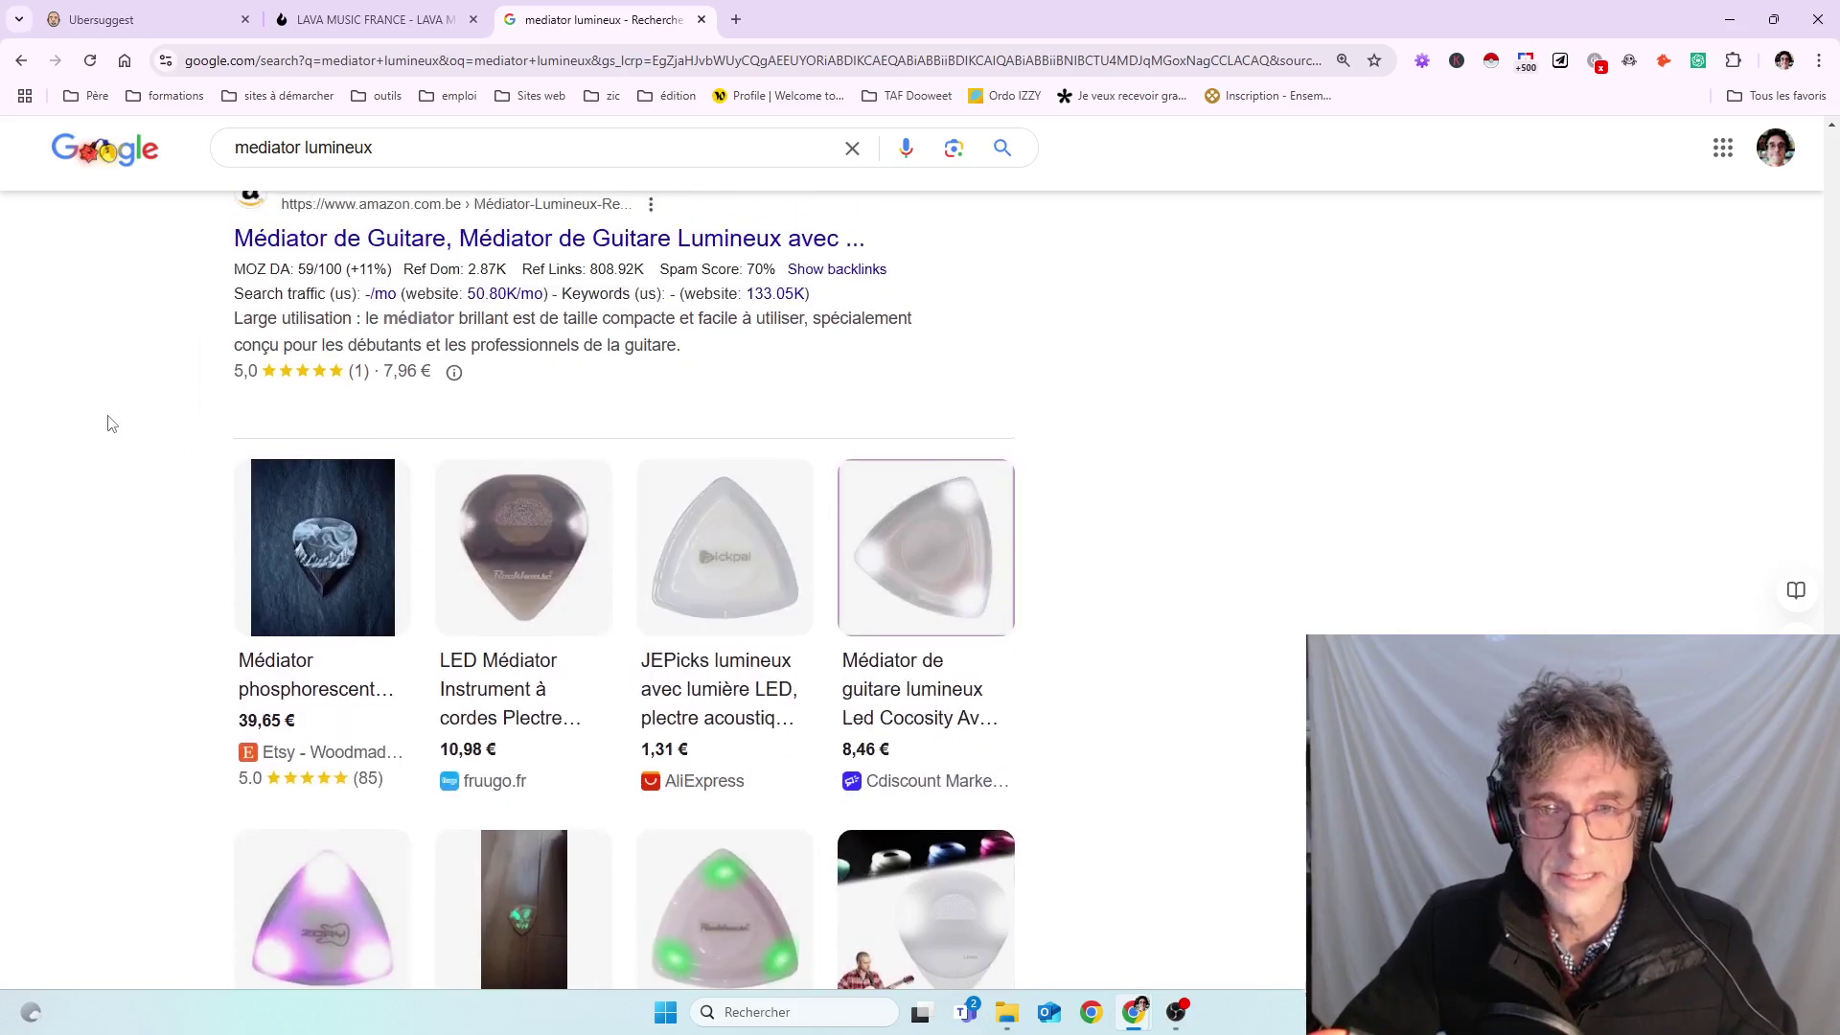
{"action": "scroll", "coordinate": [115, 441], "scroll_direction": "down", "scroll_amount": 8}
{"action": "scroll", "coordinate": [121, 450], "scroll_direction": "down", "scroll_amount": 3}
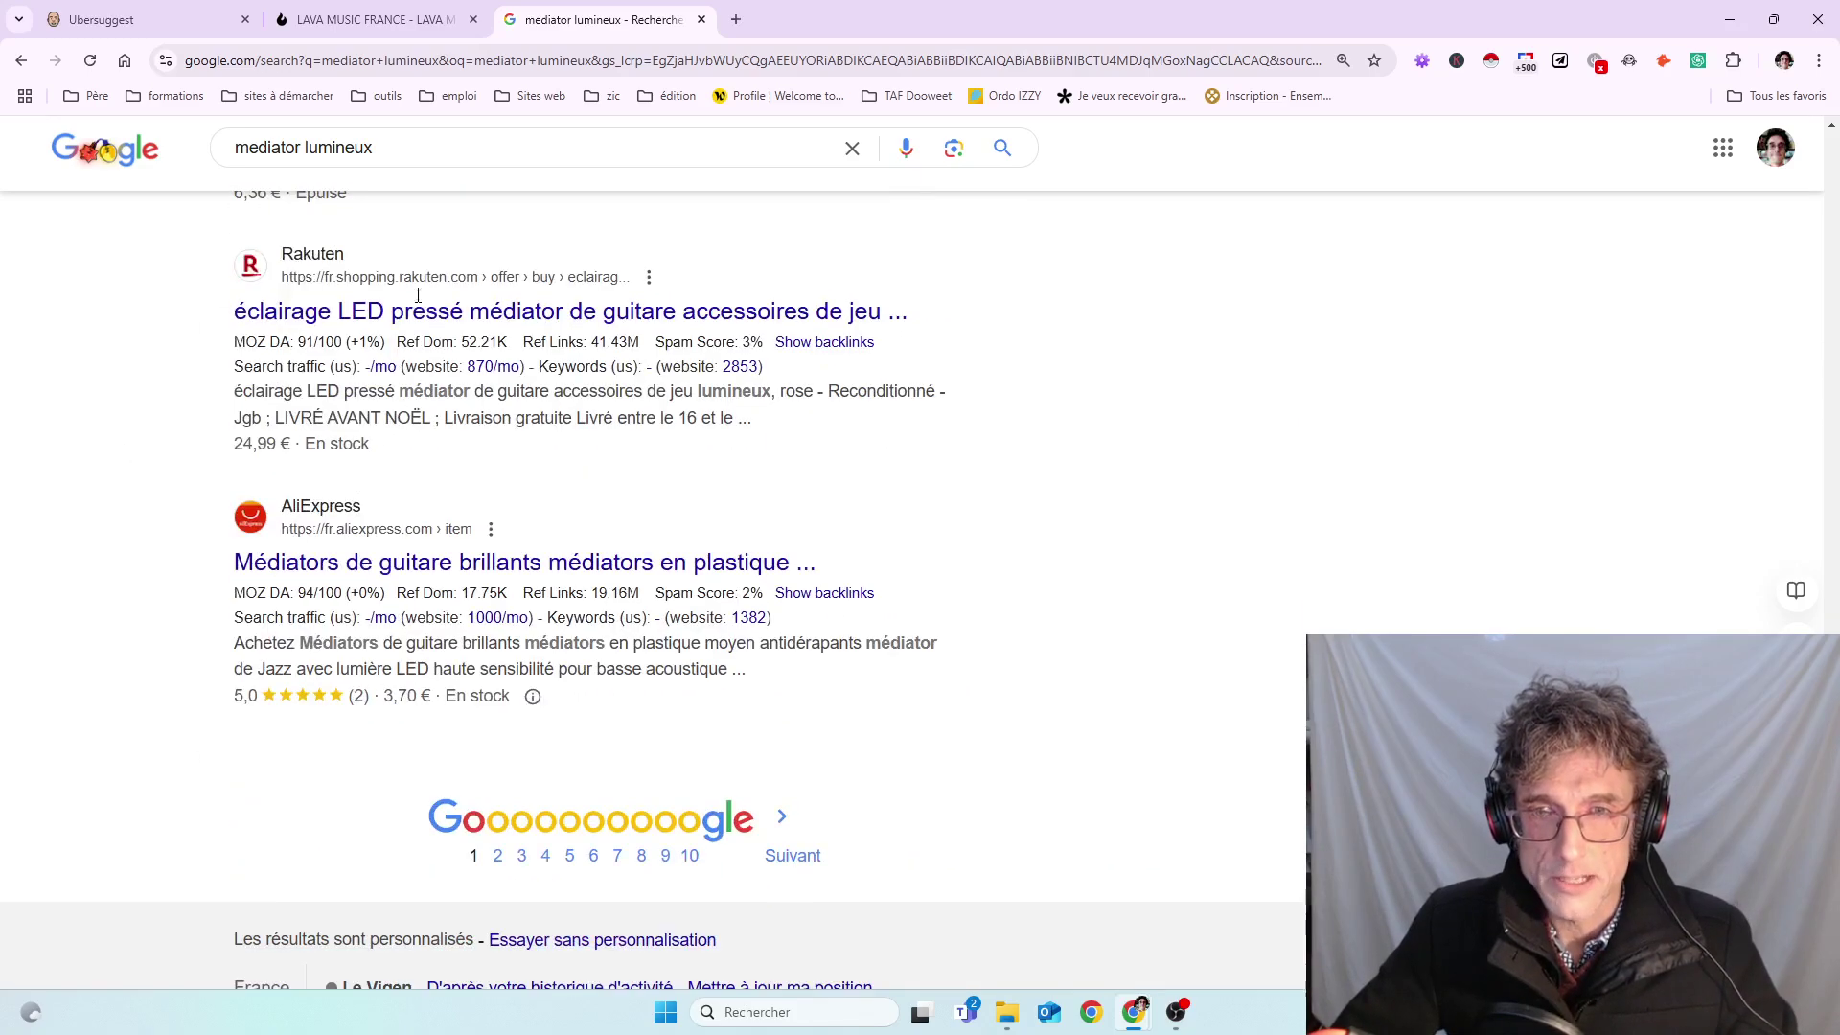
- Switch back to Ubersuggest and look through the searched keywords ranked just below "mediator lumineux"
{"action": "scroll", "coordinate": [69, 647], "scroll_direction": "up", "scroll_amount": 20}
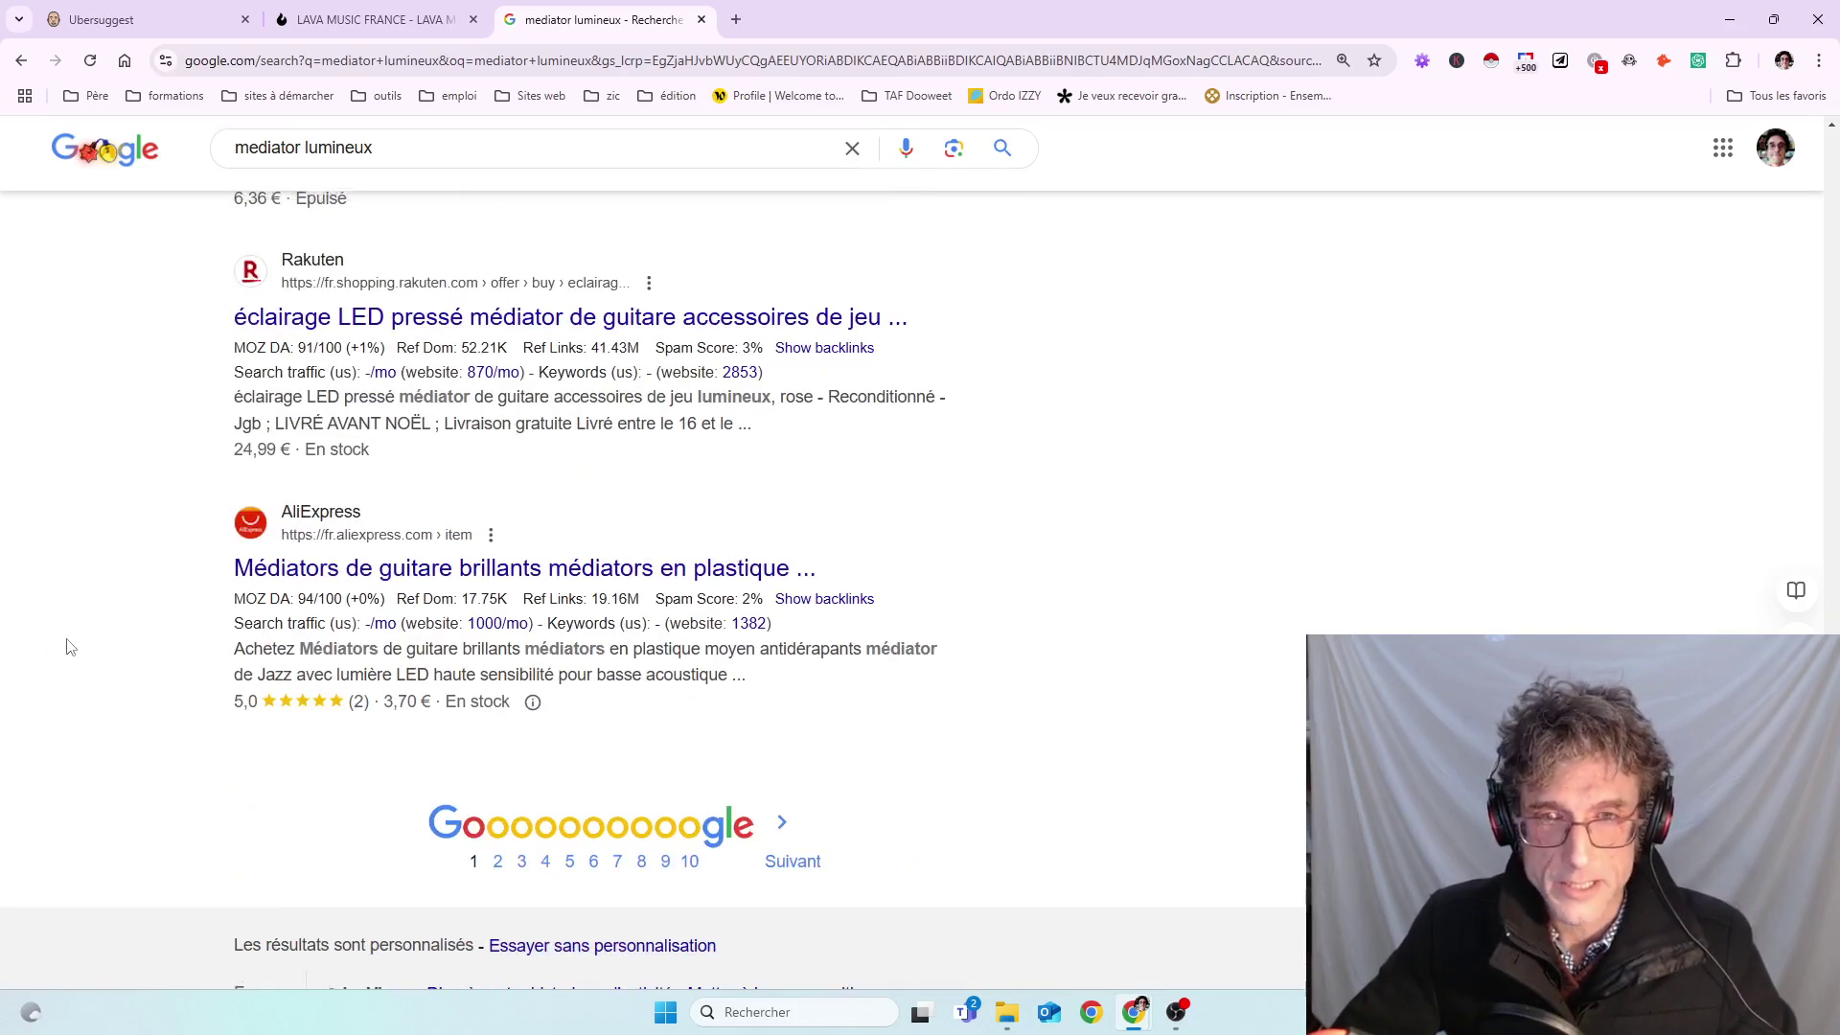
{"action": "scroll", "coordinate": [69, 648], "scroll_direction": "up", "scroll_amount": 5}
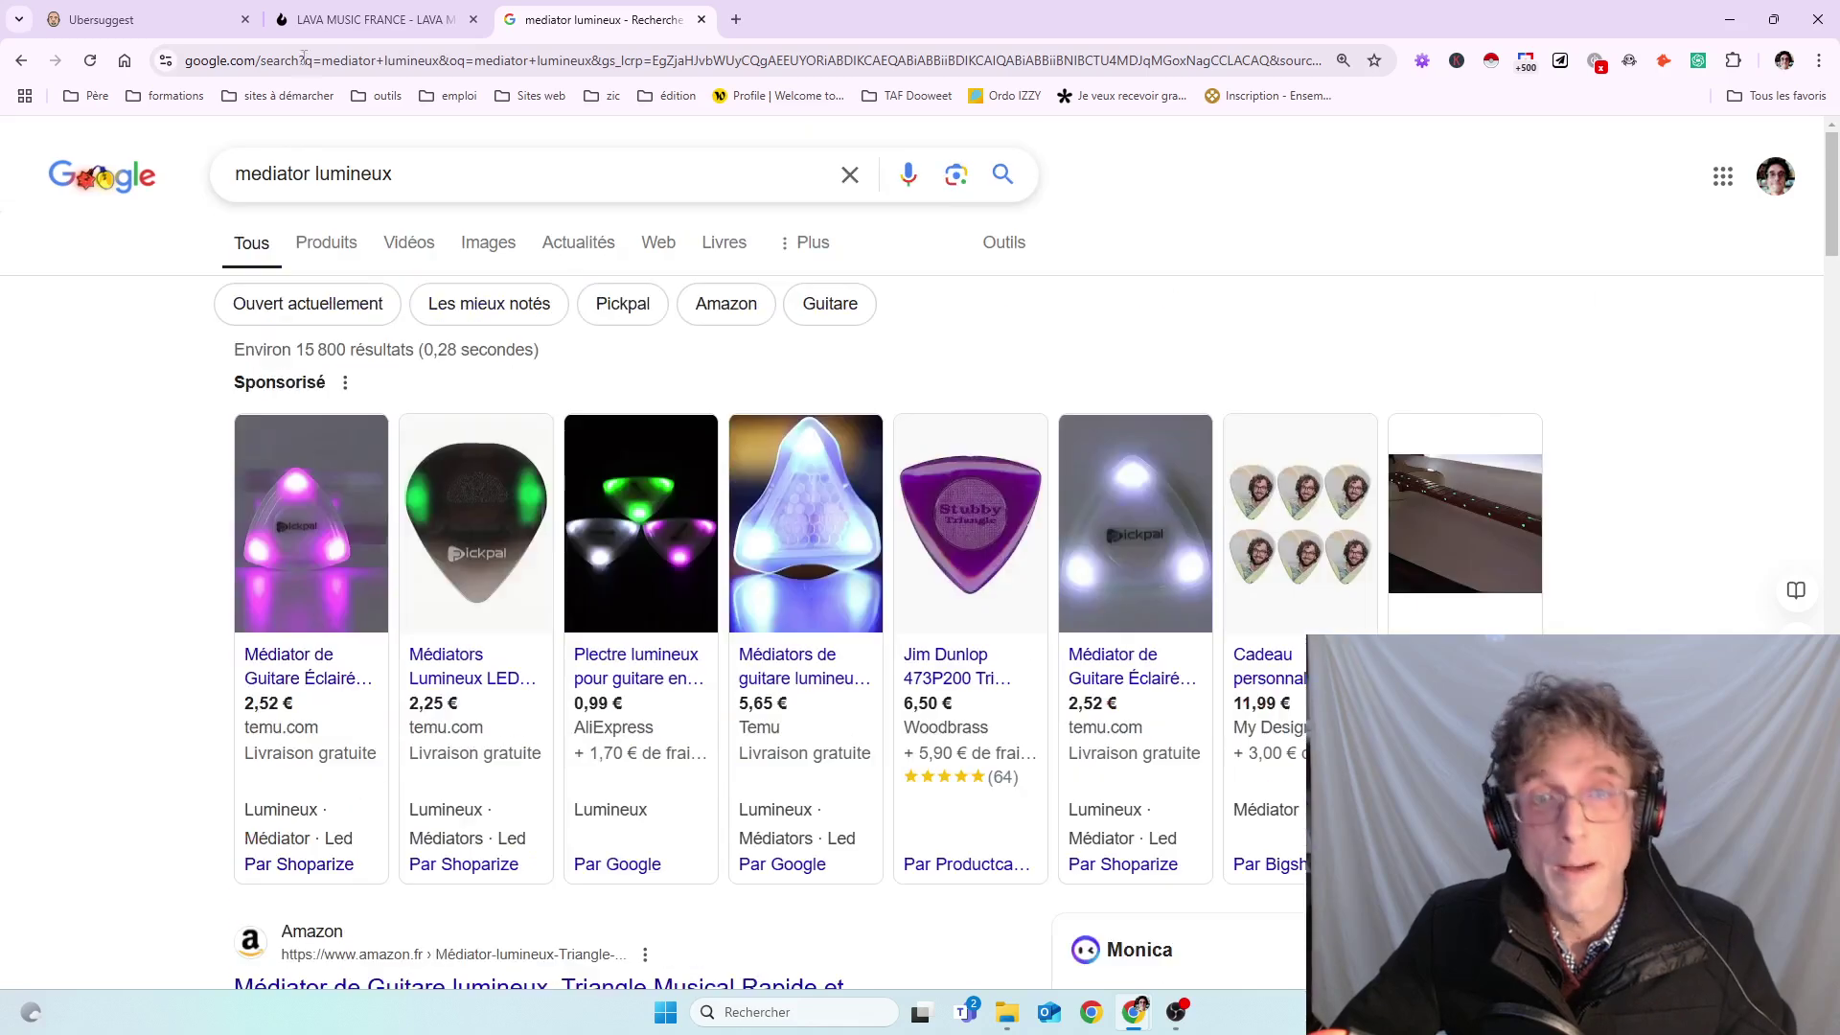
{"action": "left_click", "coordinate": [369, 19]}
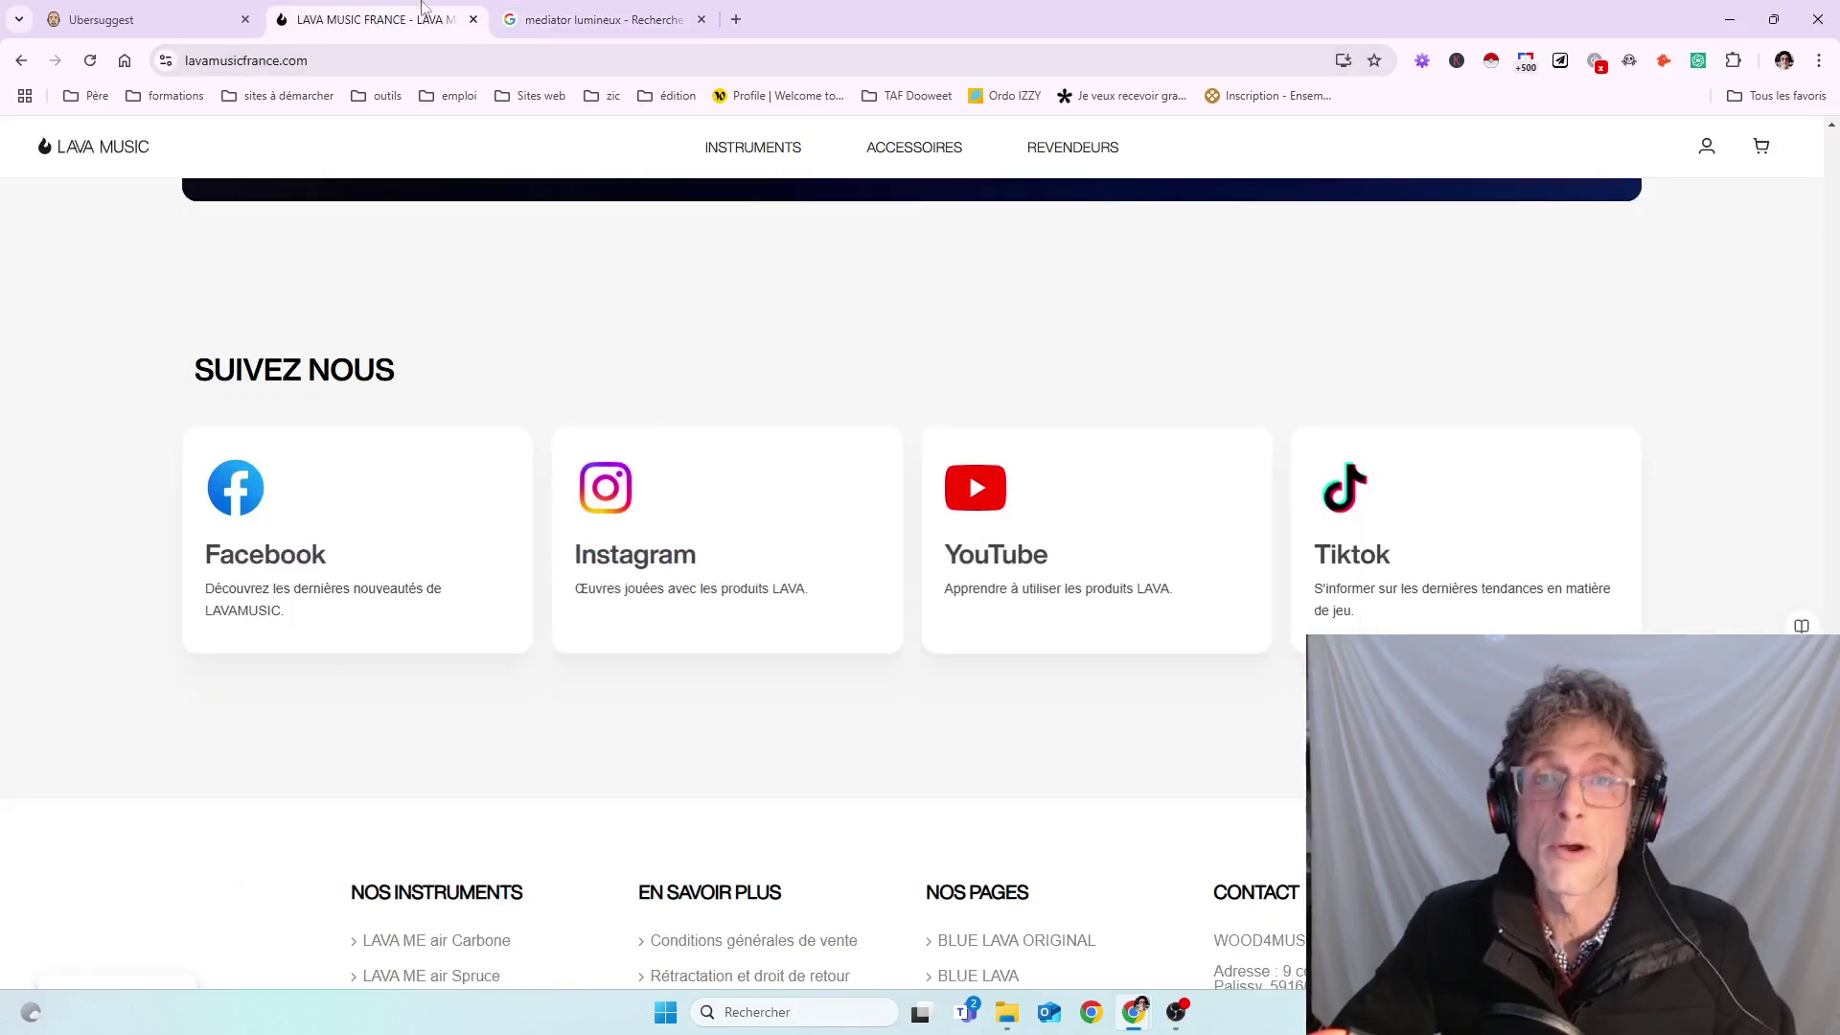
{"action": "left_click", "coordinate": [175, 29]}
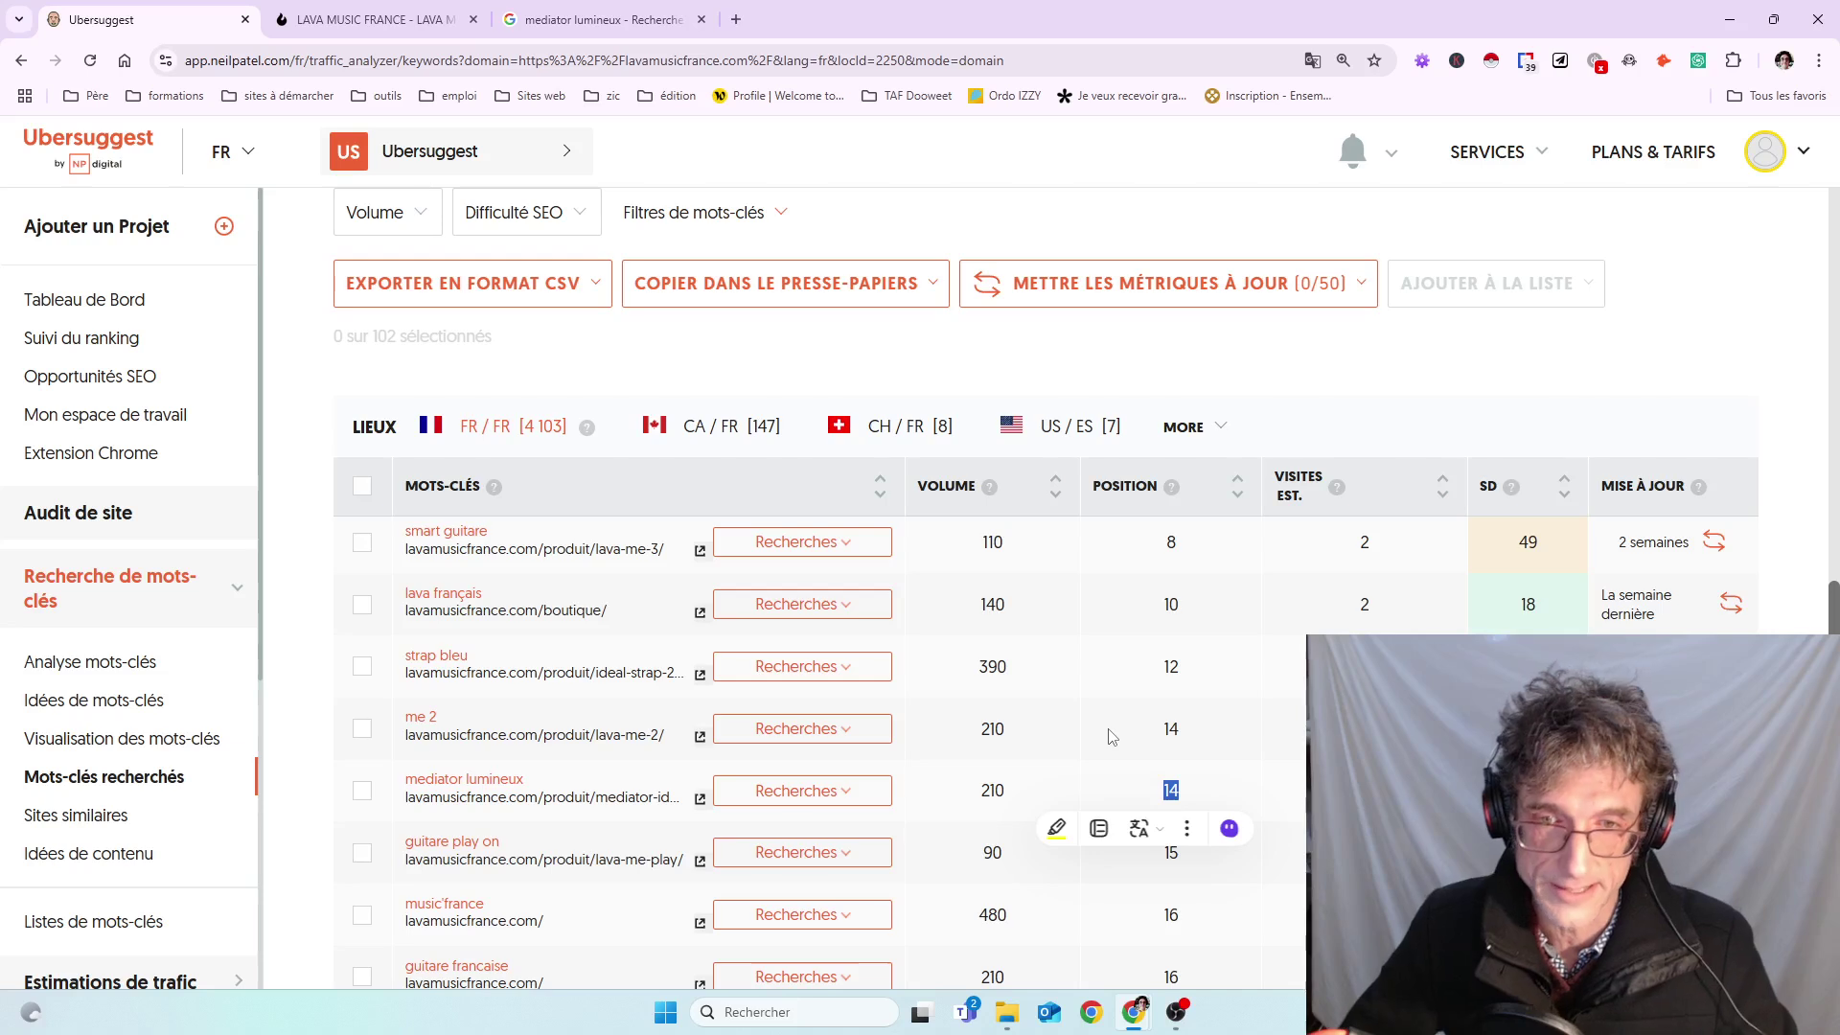
{"action": "scroll", "coordinate": [1070, 756], "scroll_direction": "down", "scroll_amount": 2}
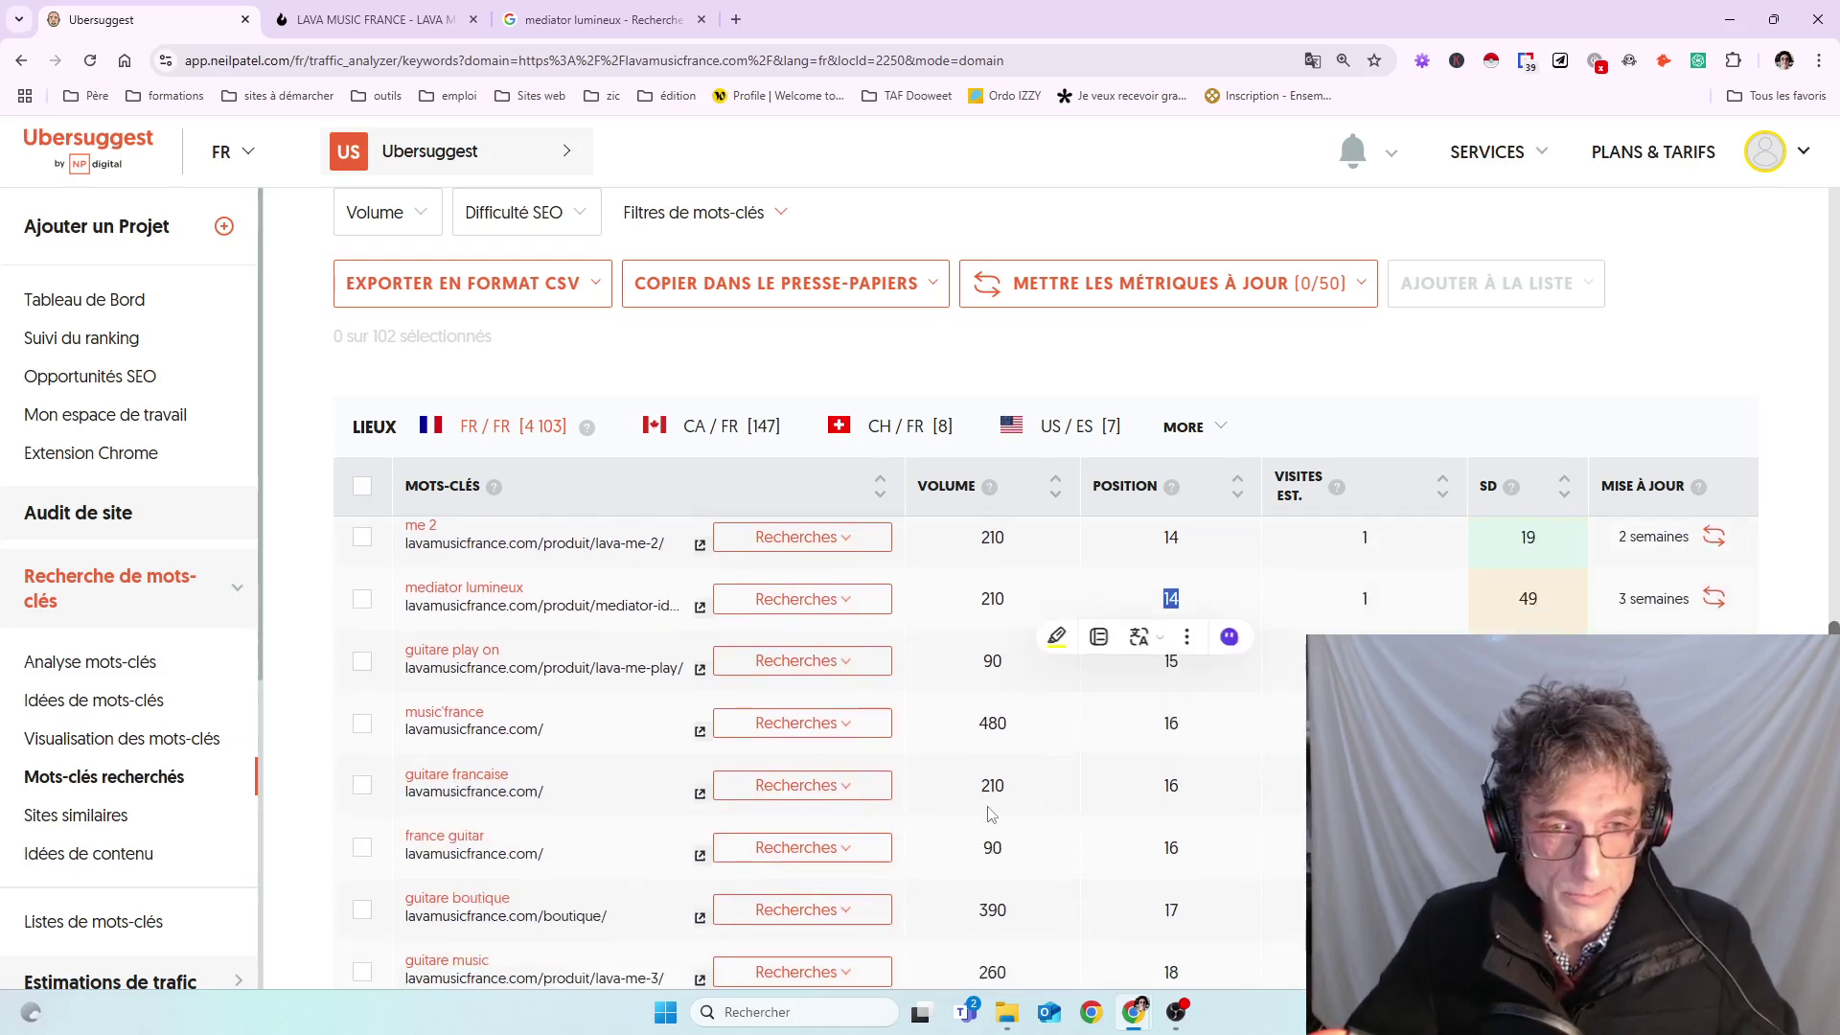
- Check the search volume of the keyword "guitare francaise" in the France keyword list
{"action": "left_click_drag", "start_coordinate": [981, 795], "coordinate": [1027, 793]}
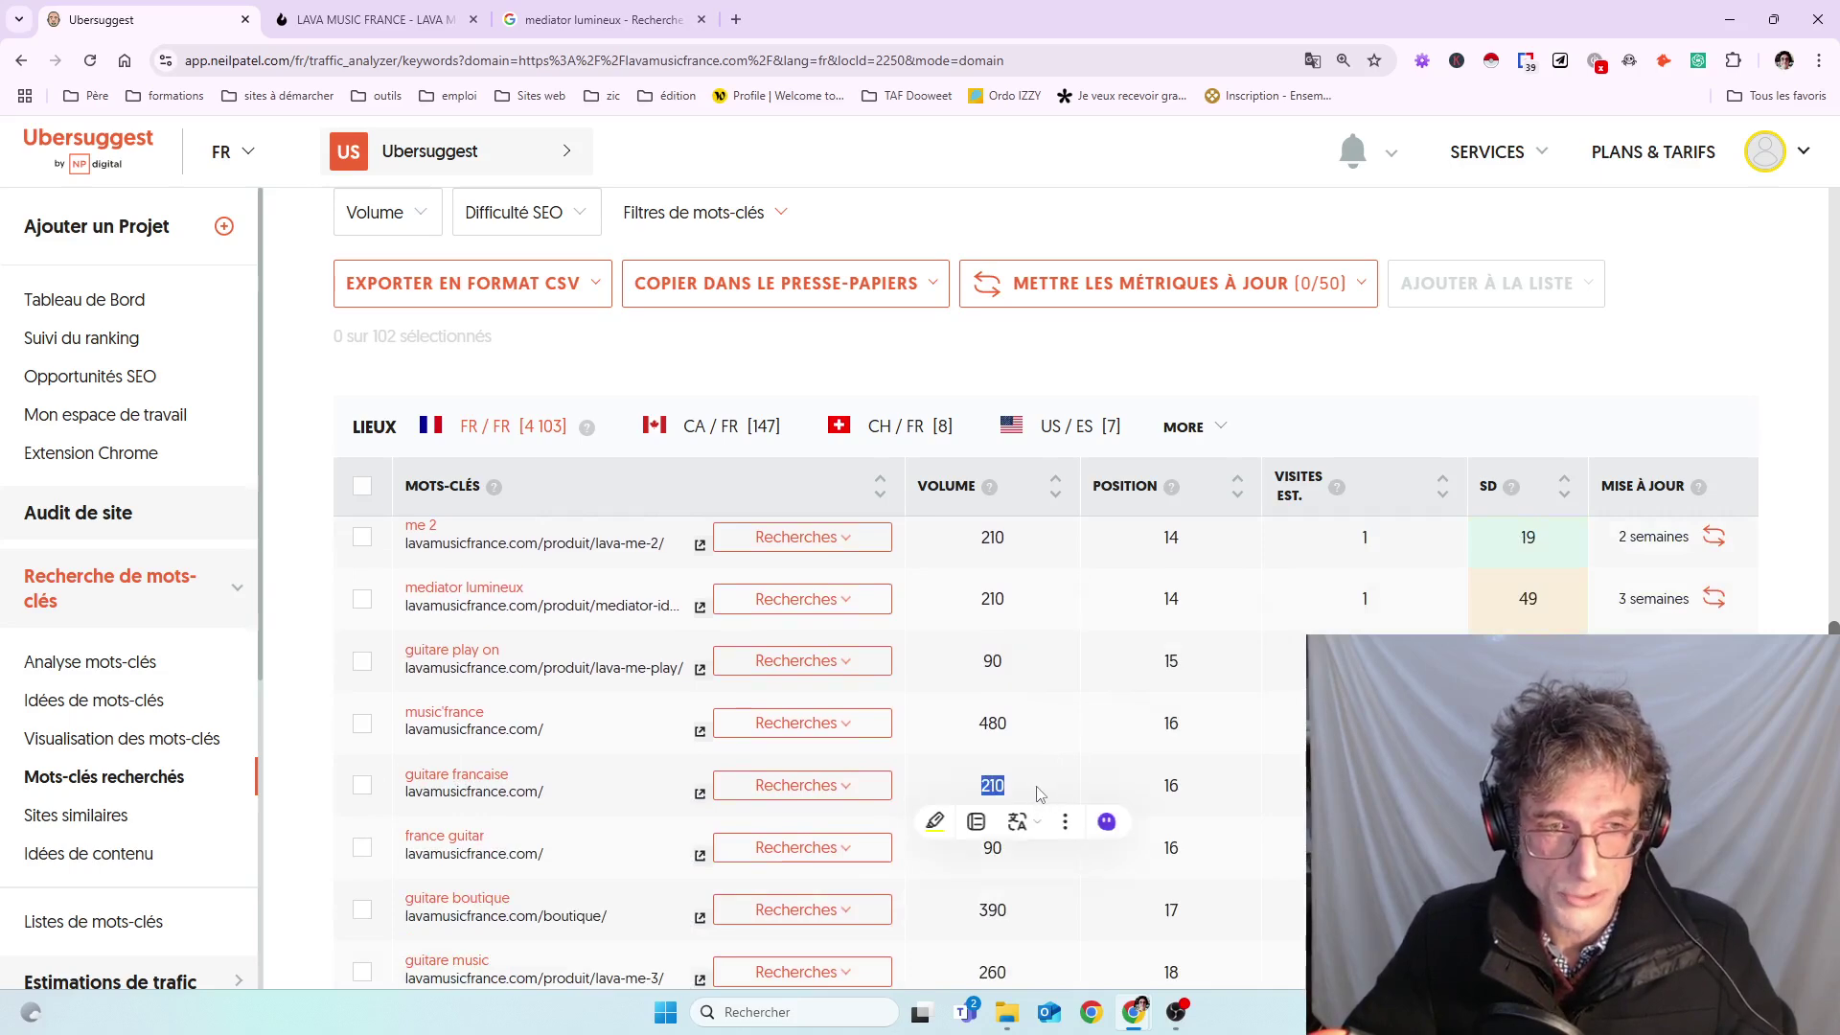
{"action": "left_click", "coordinate": [1039, 793]}
{"action": "scroll", "coordinate": [1040, 794], "scroll_direction": "down", "scroll_amount": 1}
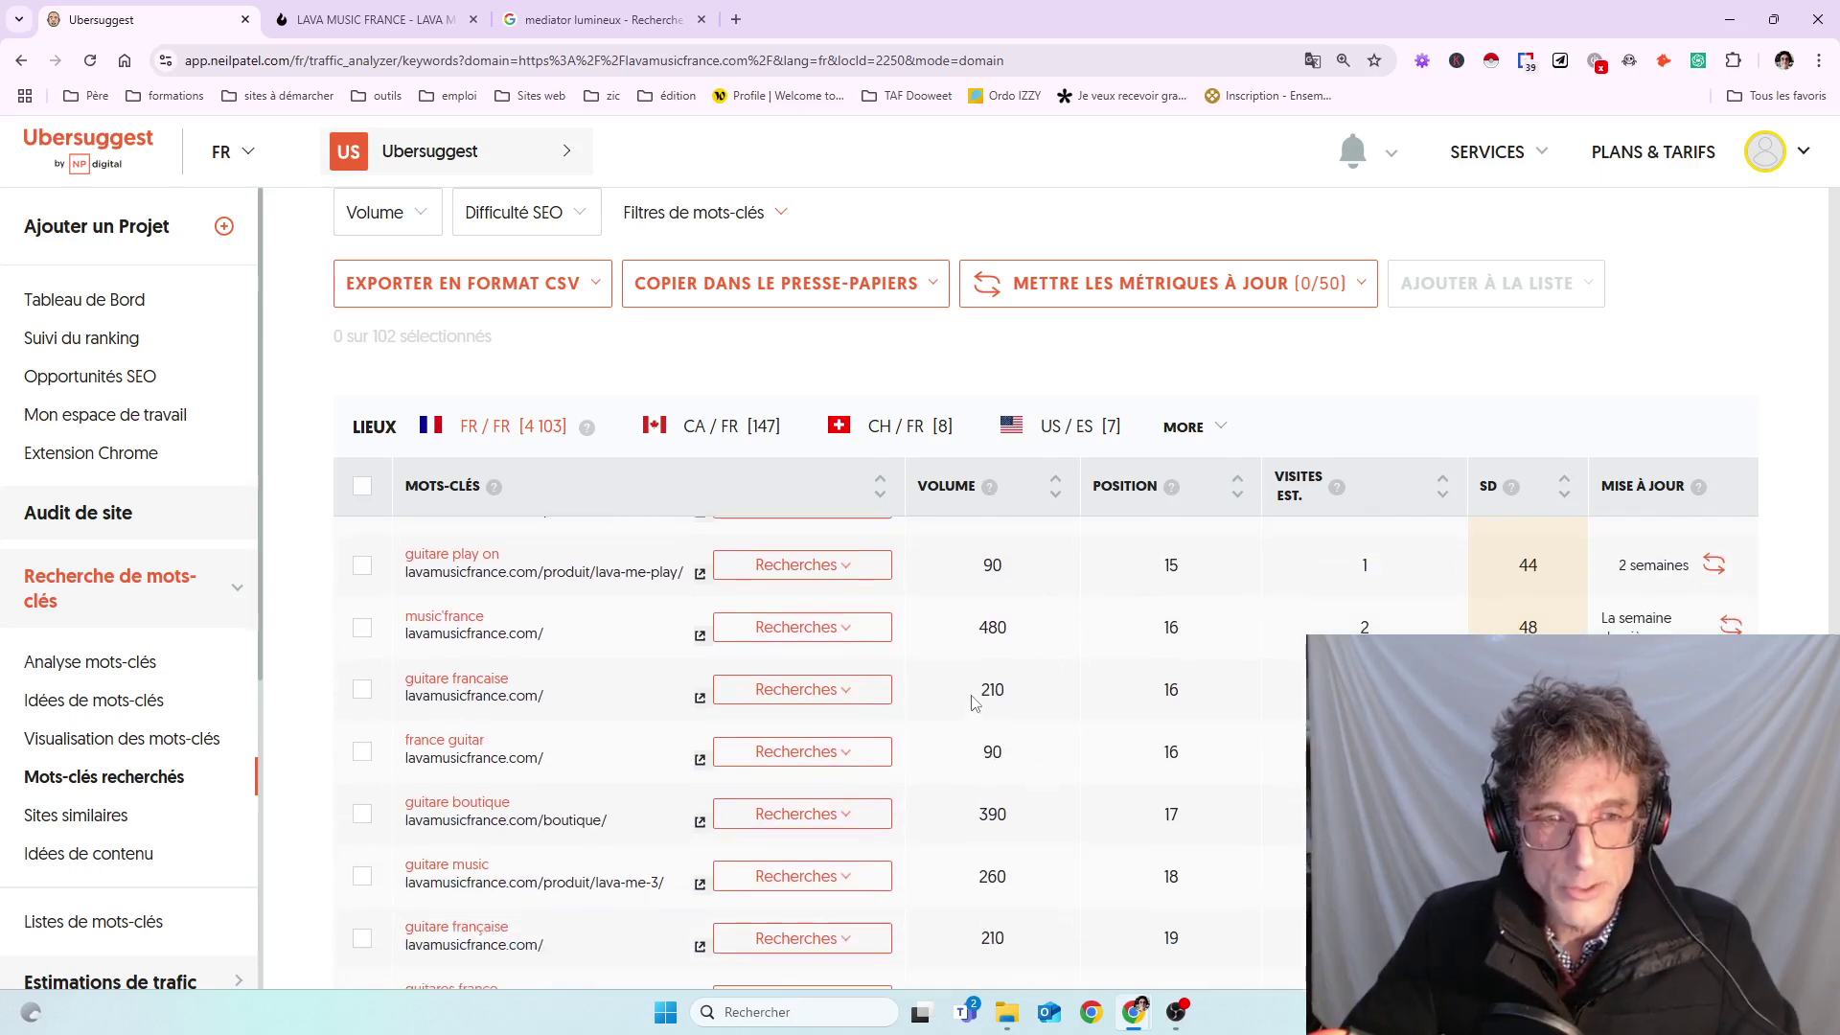
{"action": "left_click_drag", "start_coordinate": [977, 691], "coordinate": [1024, 701]}
{"action": "left_click", "coordinate": [1016, 705]}
{"action": "left_click", "coordinate": [1029, 696]}
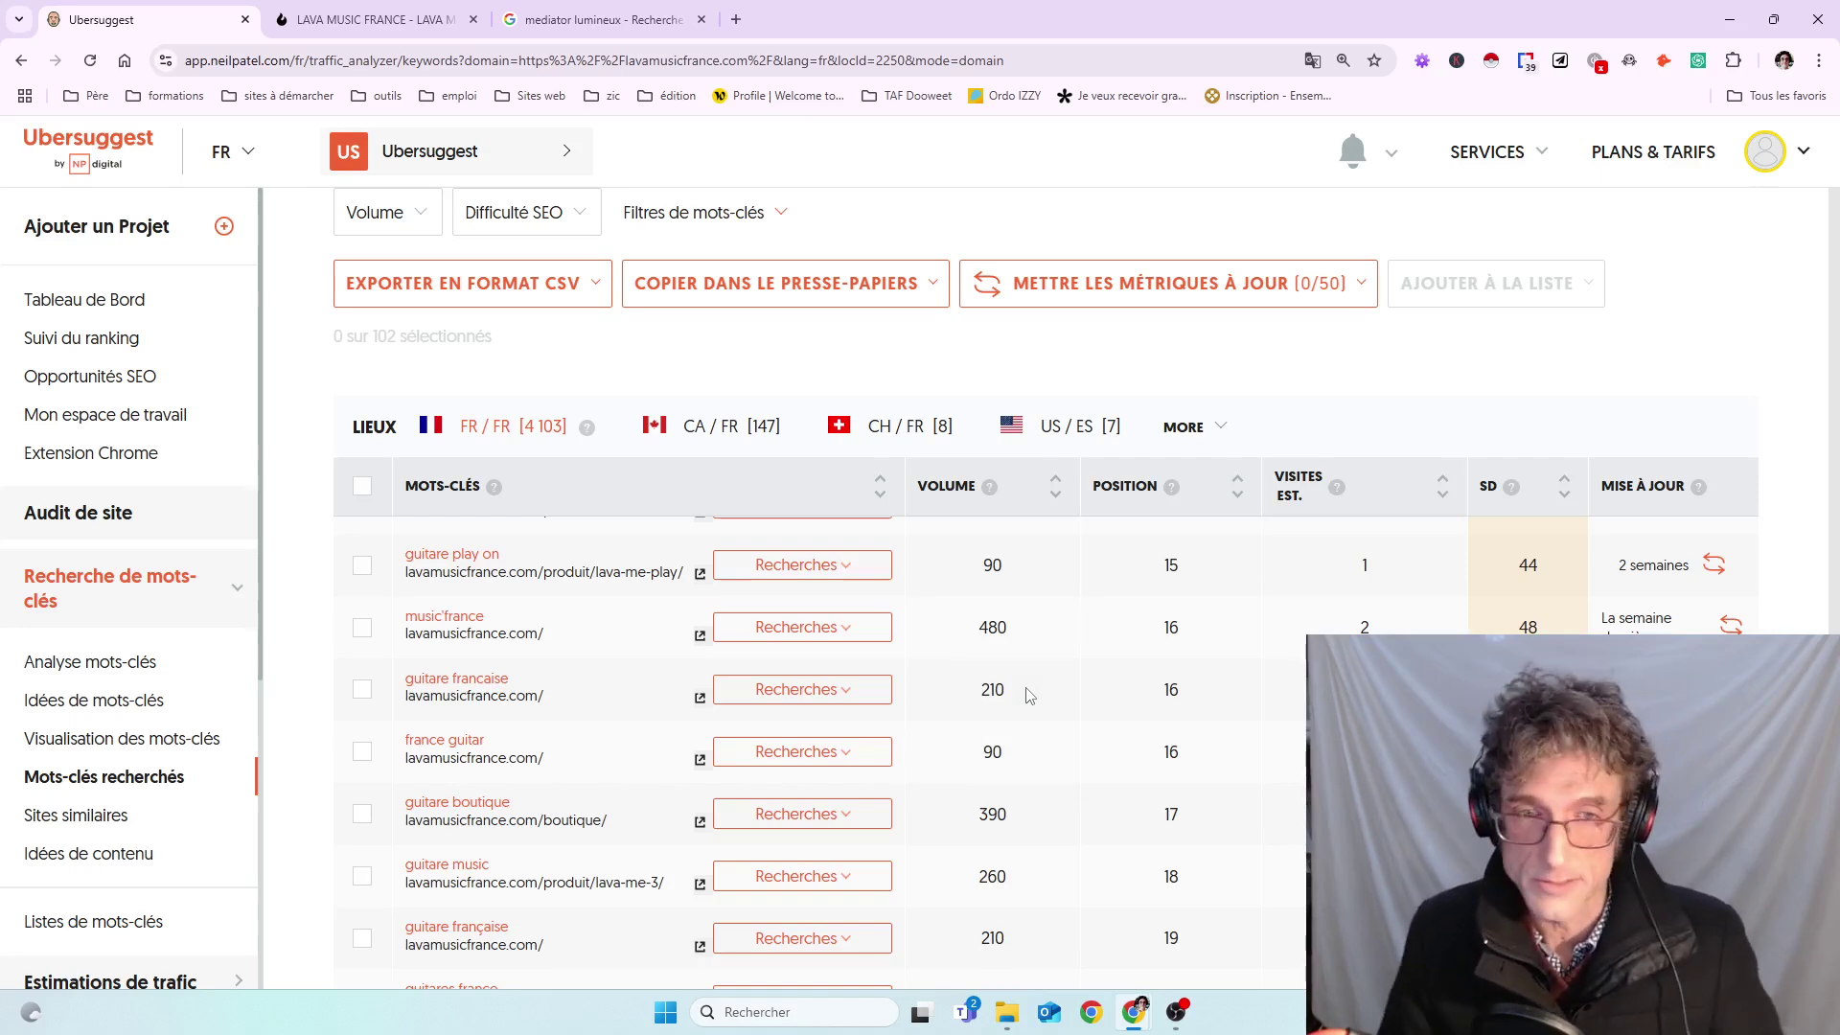
- Check the position, estimated visits and SEO difficulty of the keyword "guitare francaise"
{"action": "double_click", "coordinate": [1161, 698]}
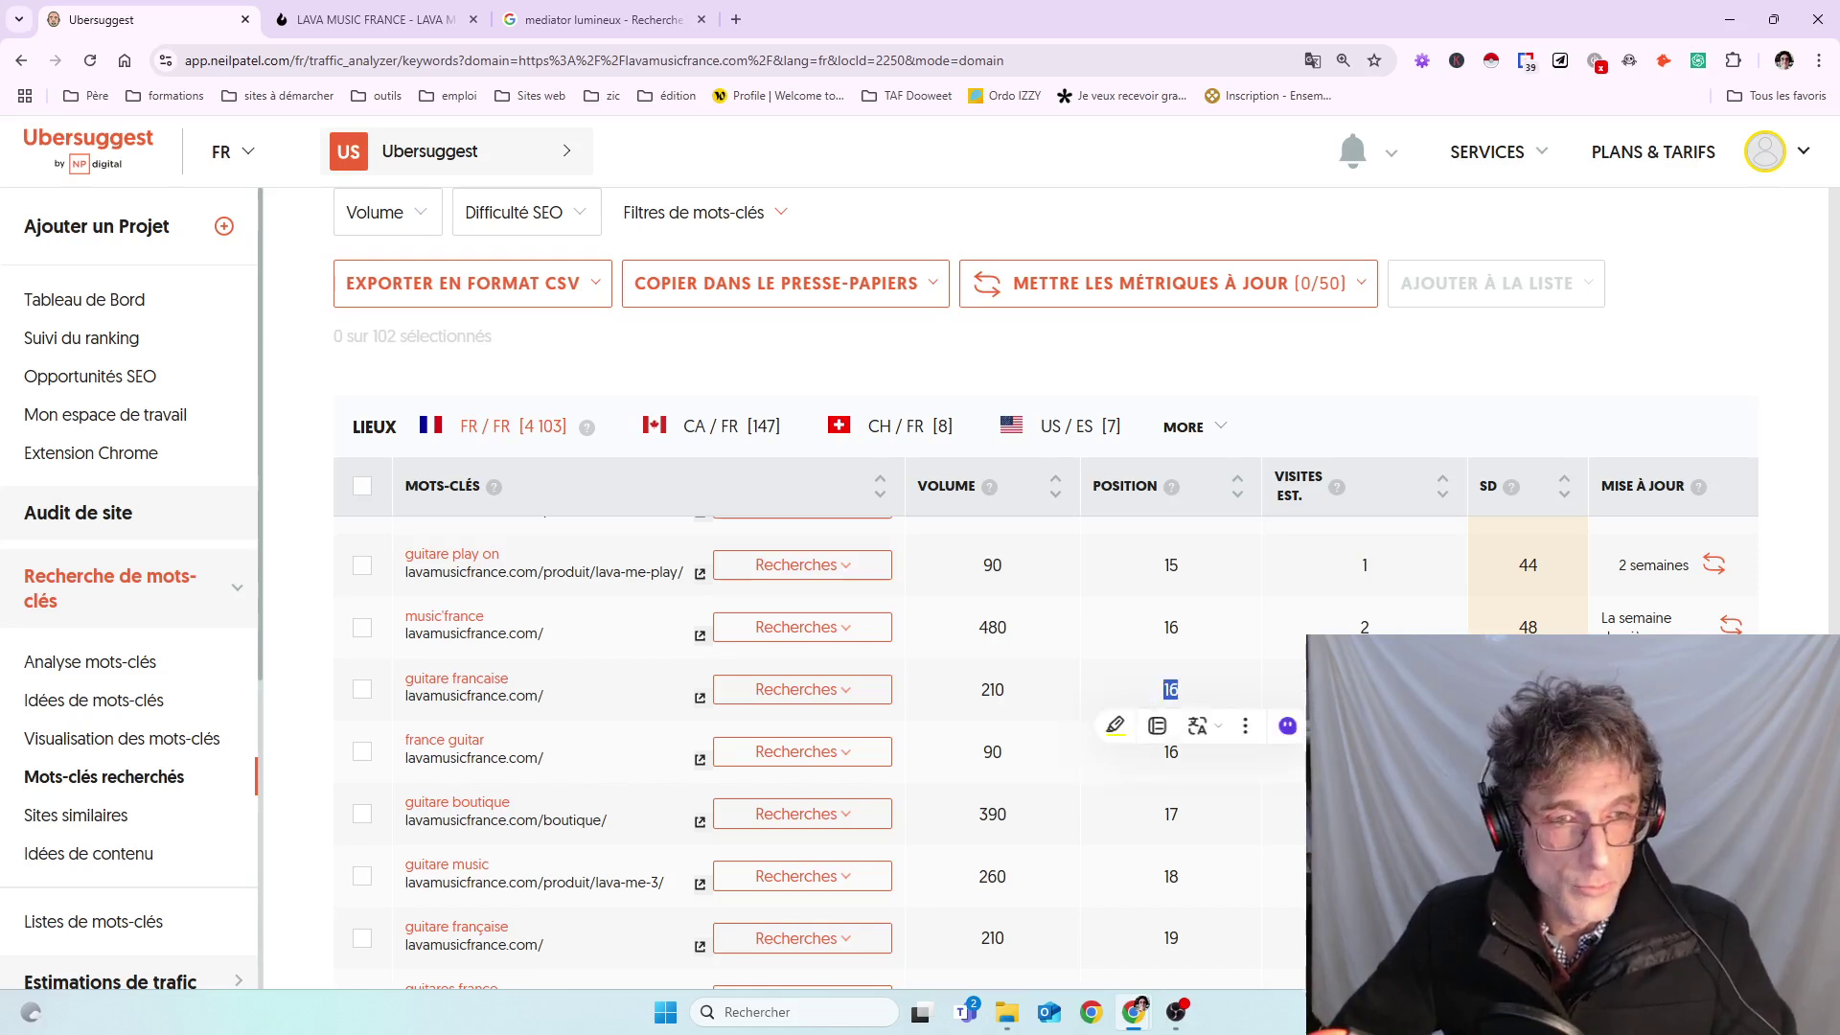
{"action": "key", "text": "Escape"}
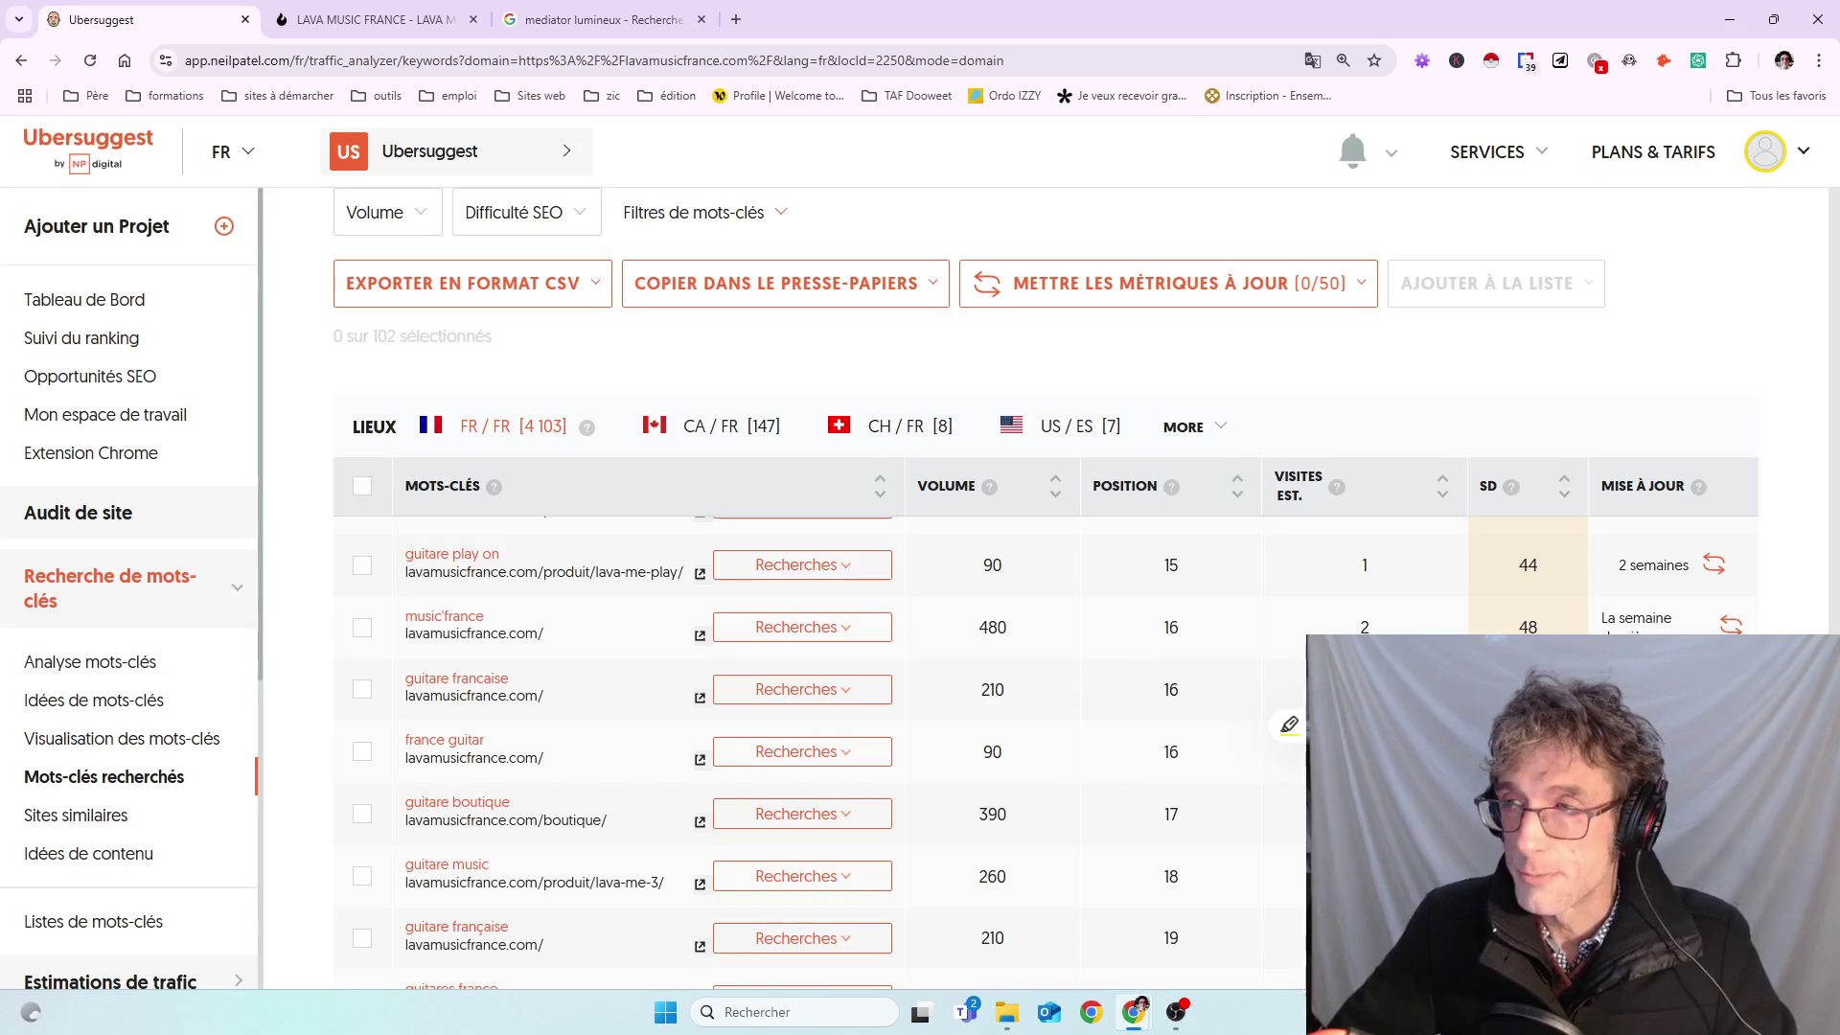
{"action": "scroll", "coordinate": [1045, 747], "scroll_direction": "down", "scroll_amount": 1}
{"action": "double_click", "coordinate": [1364, 593]}
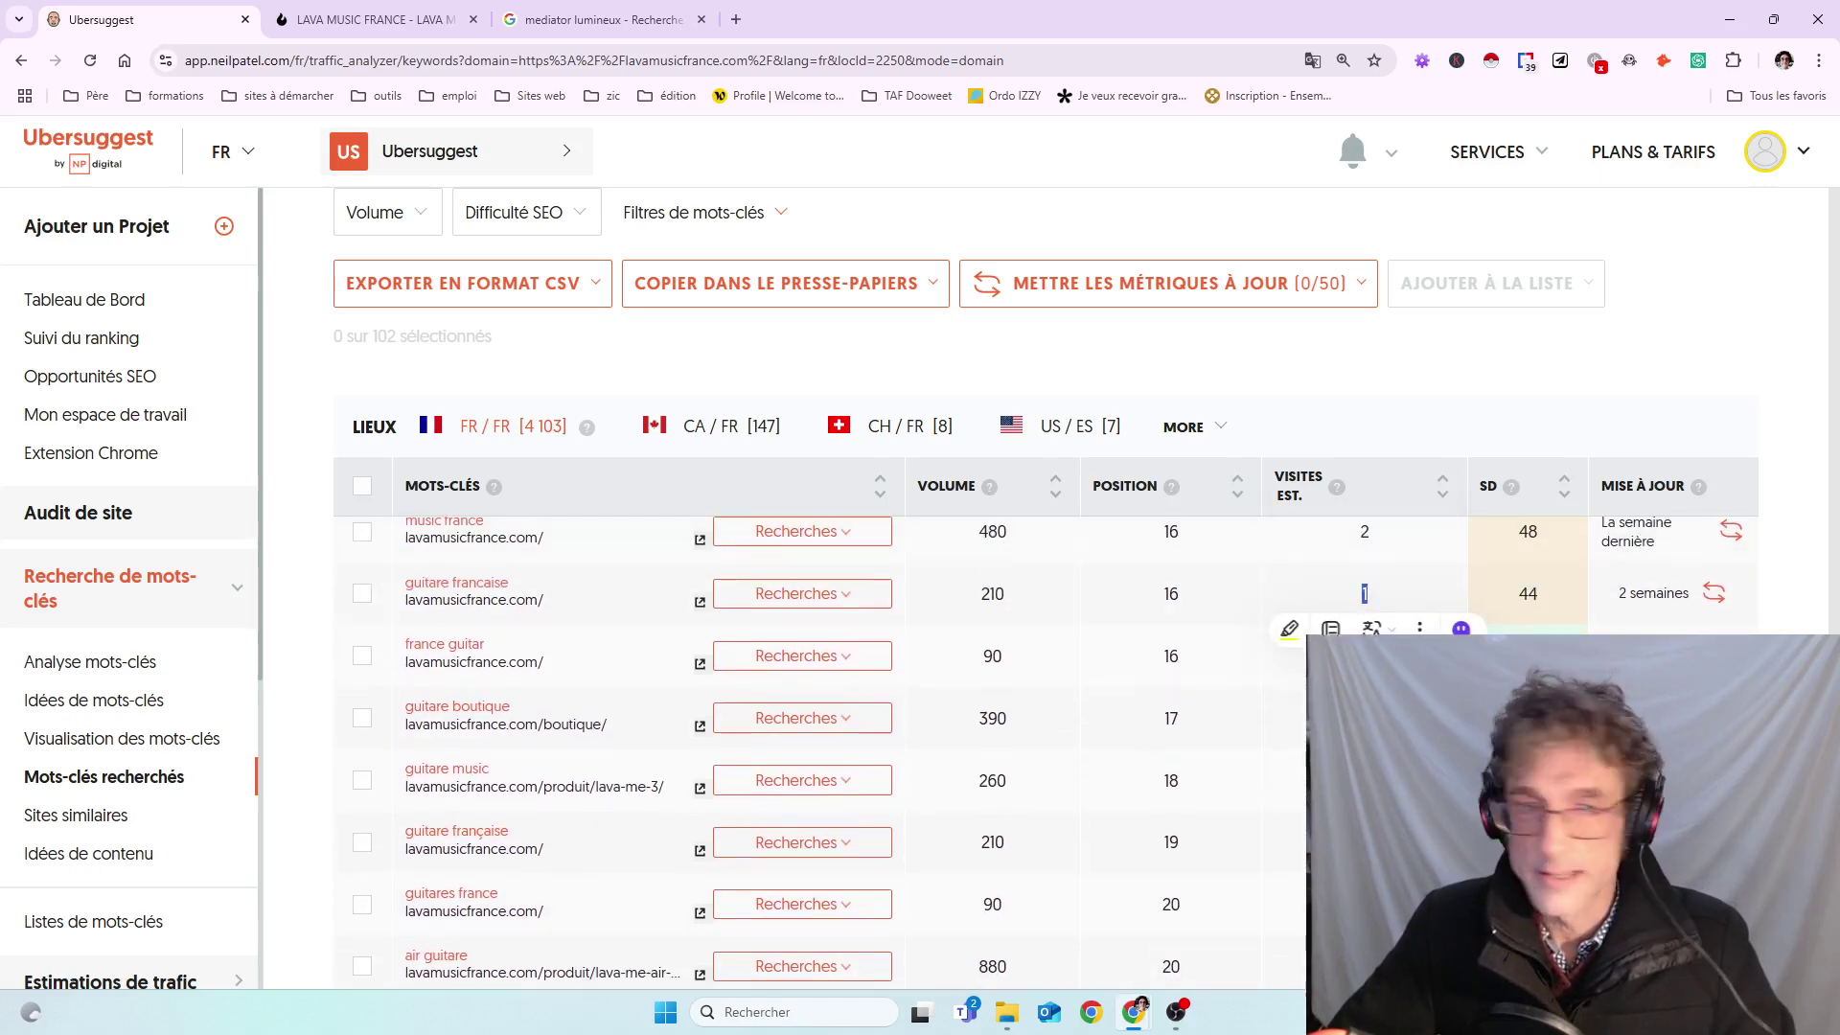
{"action": "right_click", "coordinate": [1180, 659]}
{"action": "left_click", "coordinate": [1322, 575]}
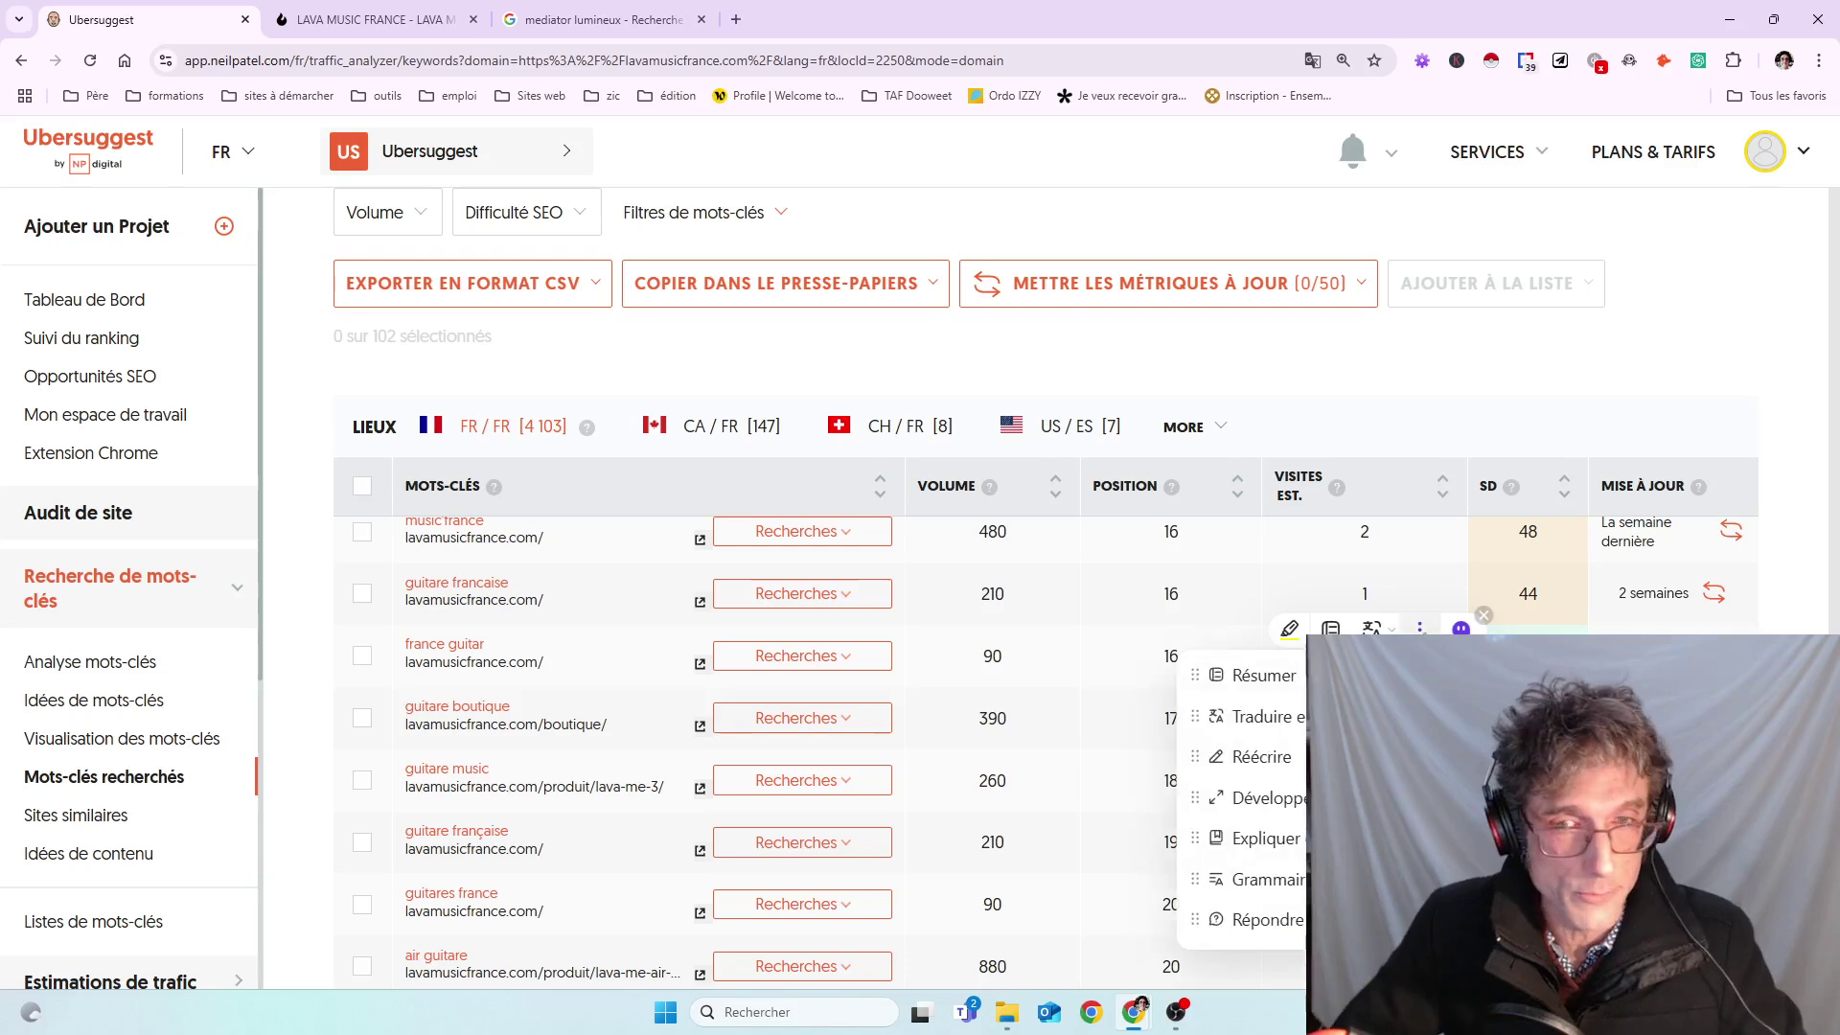
{"action": "left_click_drag", "start_coordinate": [1519, 595], "coordinate": [1559, 594]}
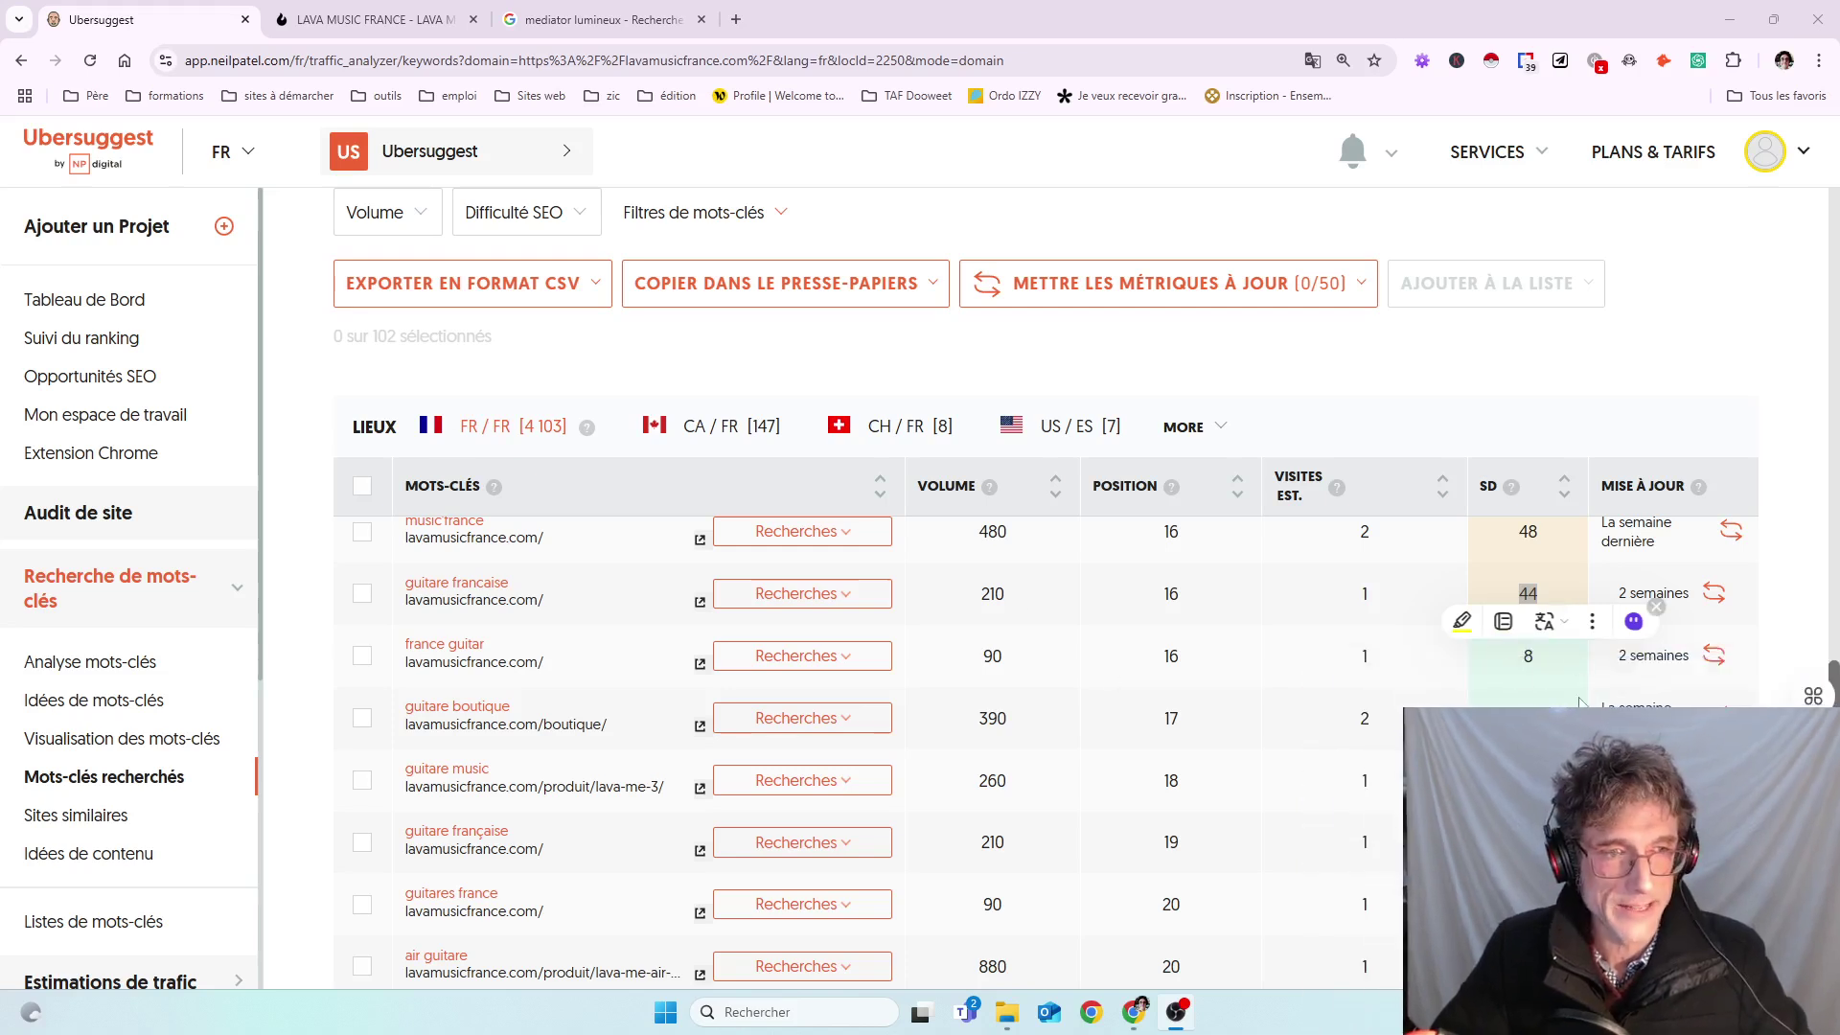
{"action": "left_click", "coordinate": [1517, 647]}
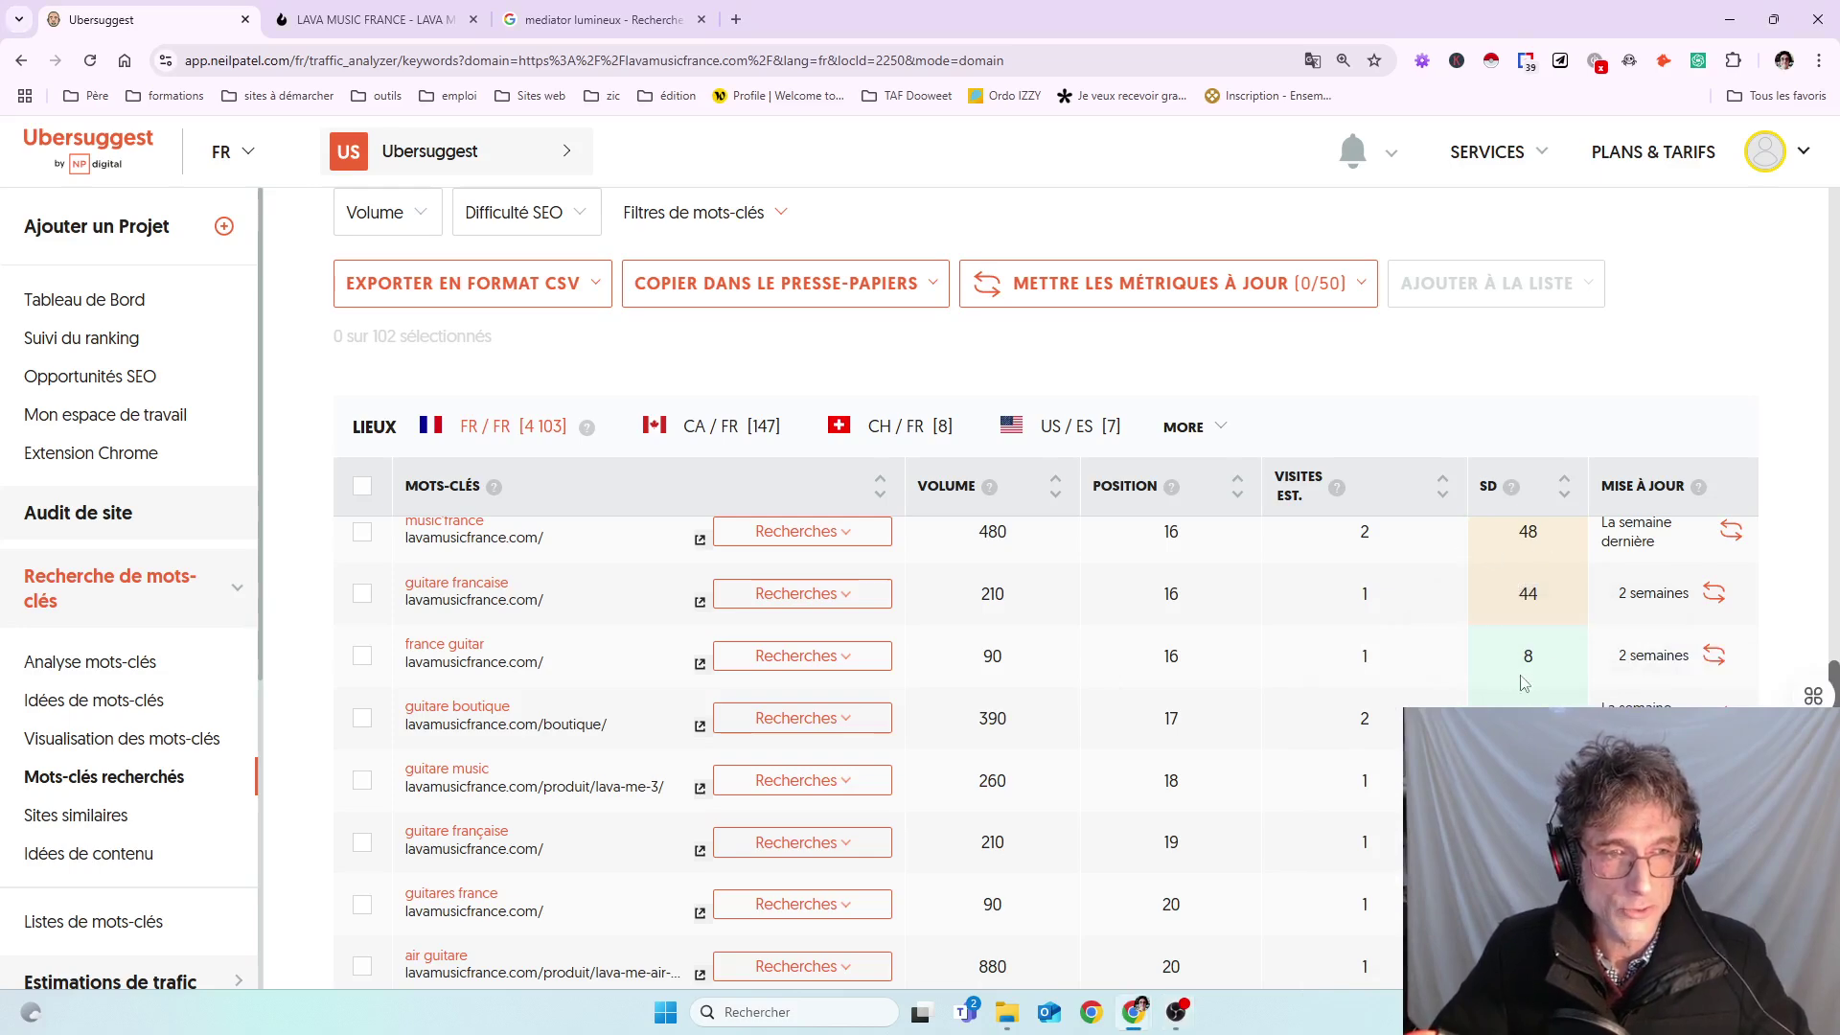
- Compare the SEO difficulty of the keywords around "guitare francaise" and recheck that keyword's search volume
{"action": "scroll", "coordinate": [1531, 676], "scroll_direction": "down", "scroll_amount": 1}
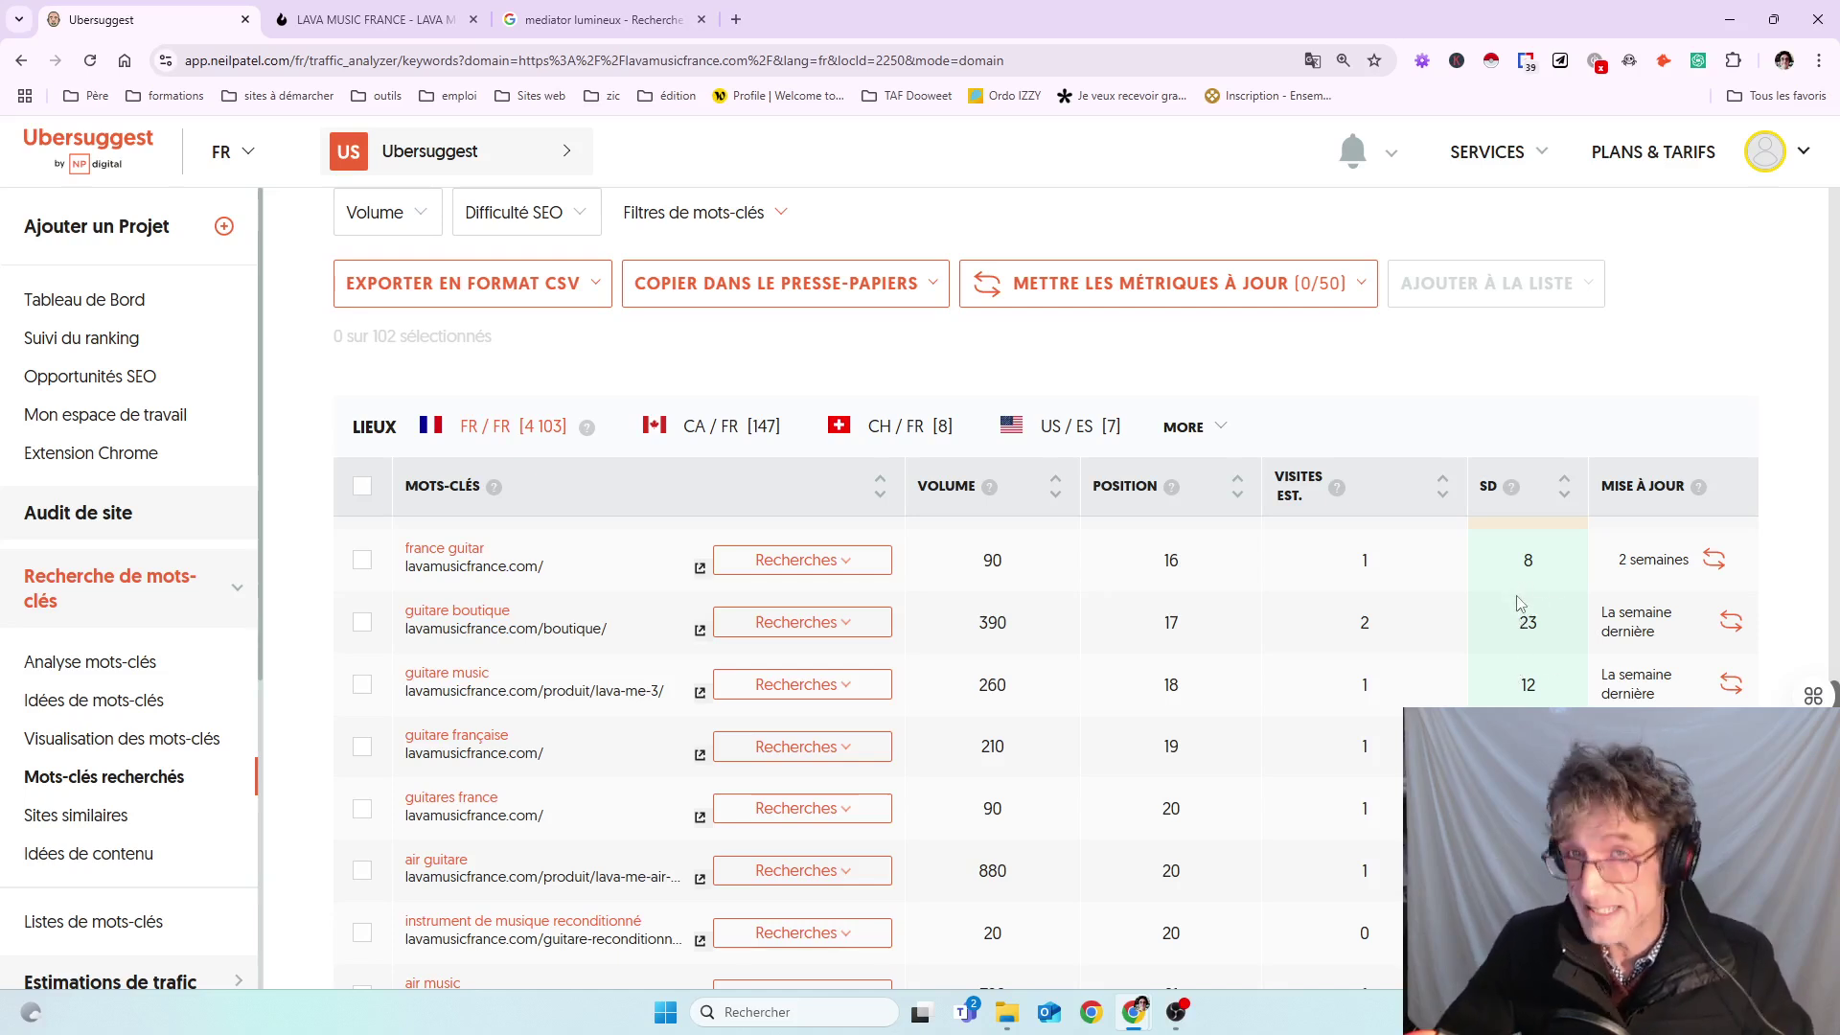
{"action": "scroll", "coordinate": [1505, 613], "scroll_direction": "up", "scroll_amount": 2}
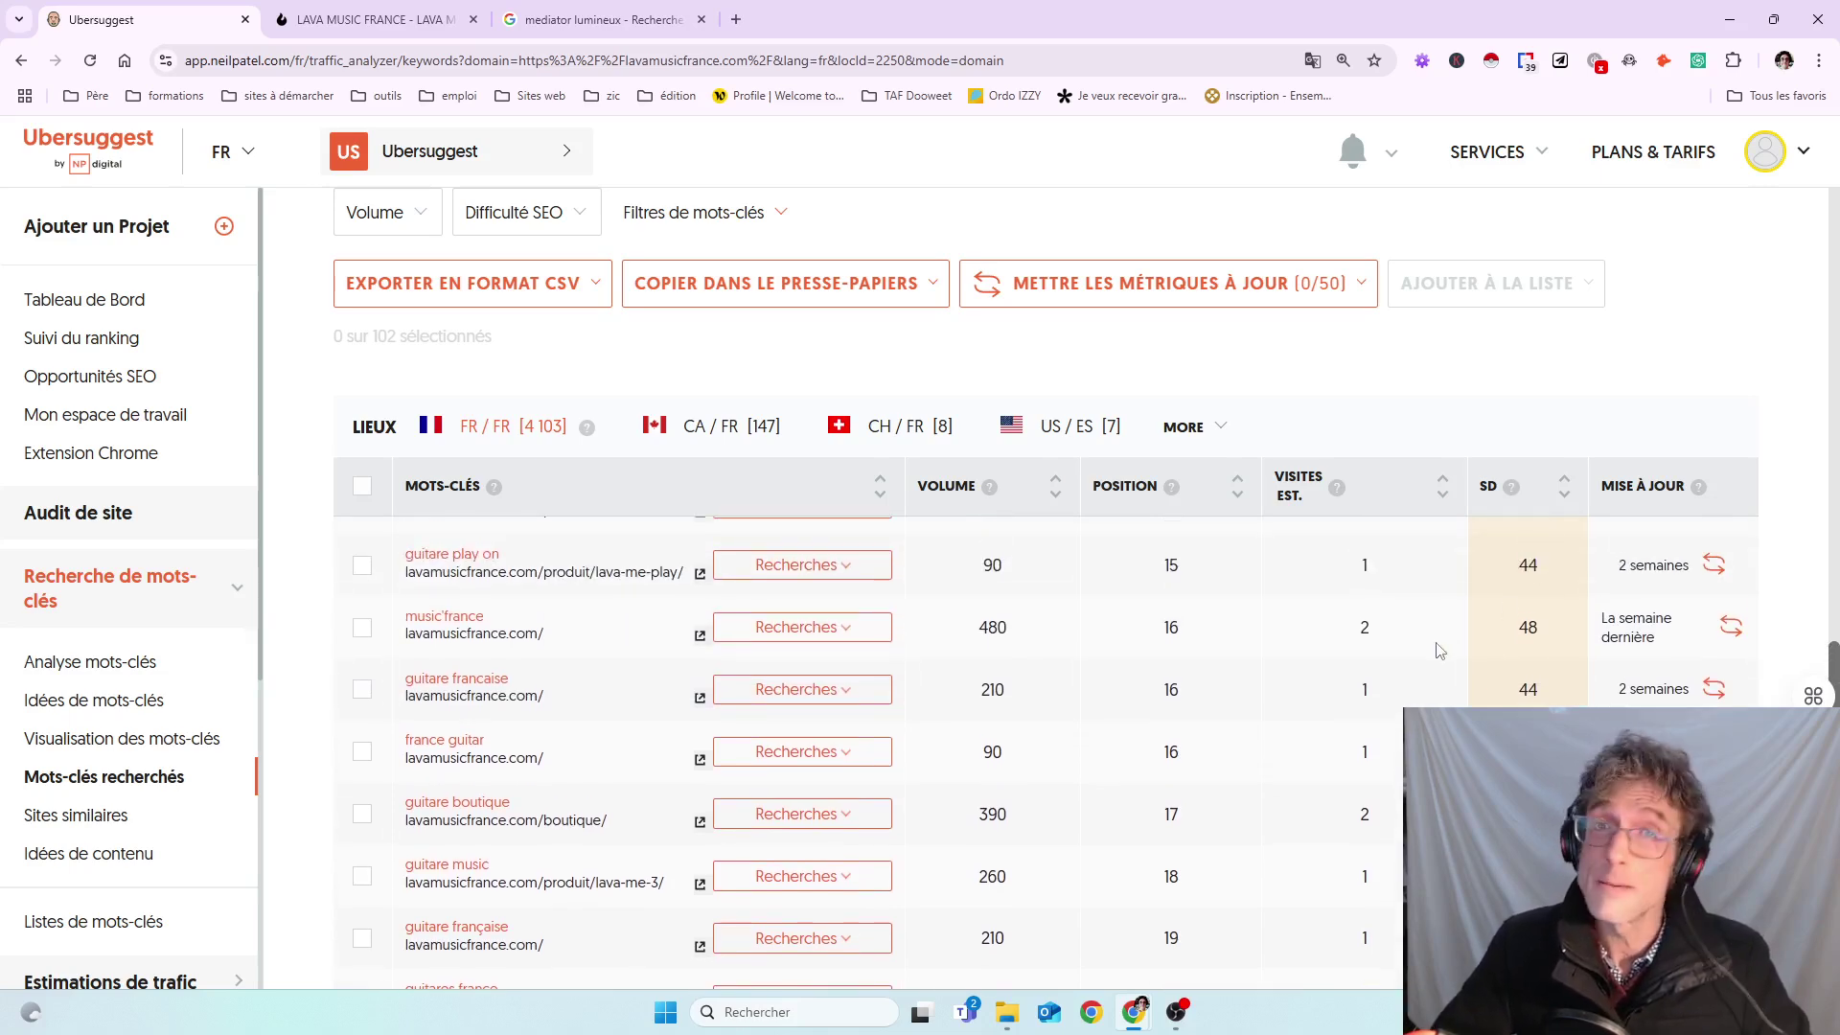
{"action": "scroll", "coordinate": [1437, 649], "scroll_direction": "up", "scroll_amount": 3}
{"action": "scroll", "coordinate": [1437, 650], "scroll_direction": "down", "scroll_amount": 3}
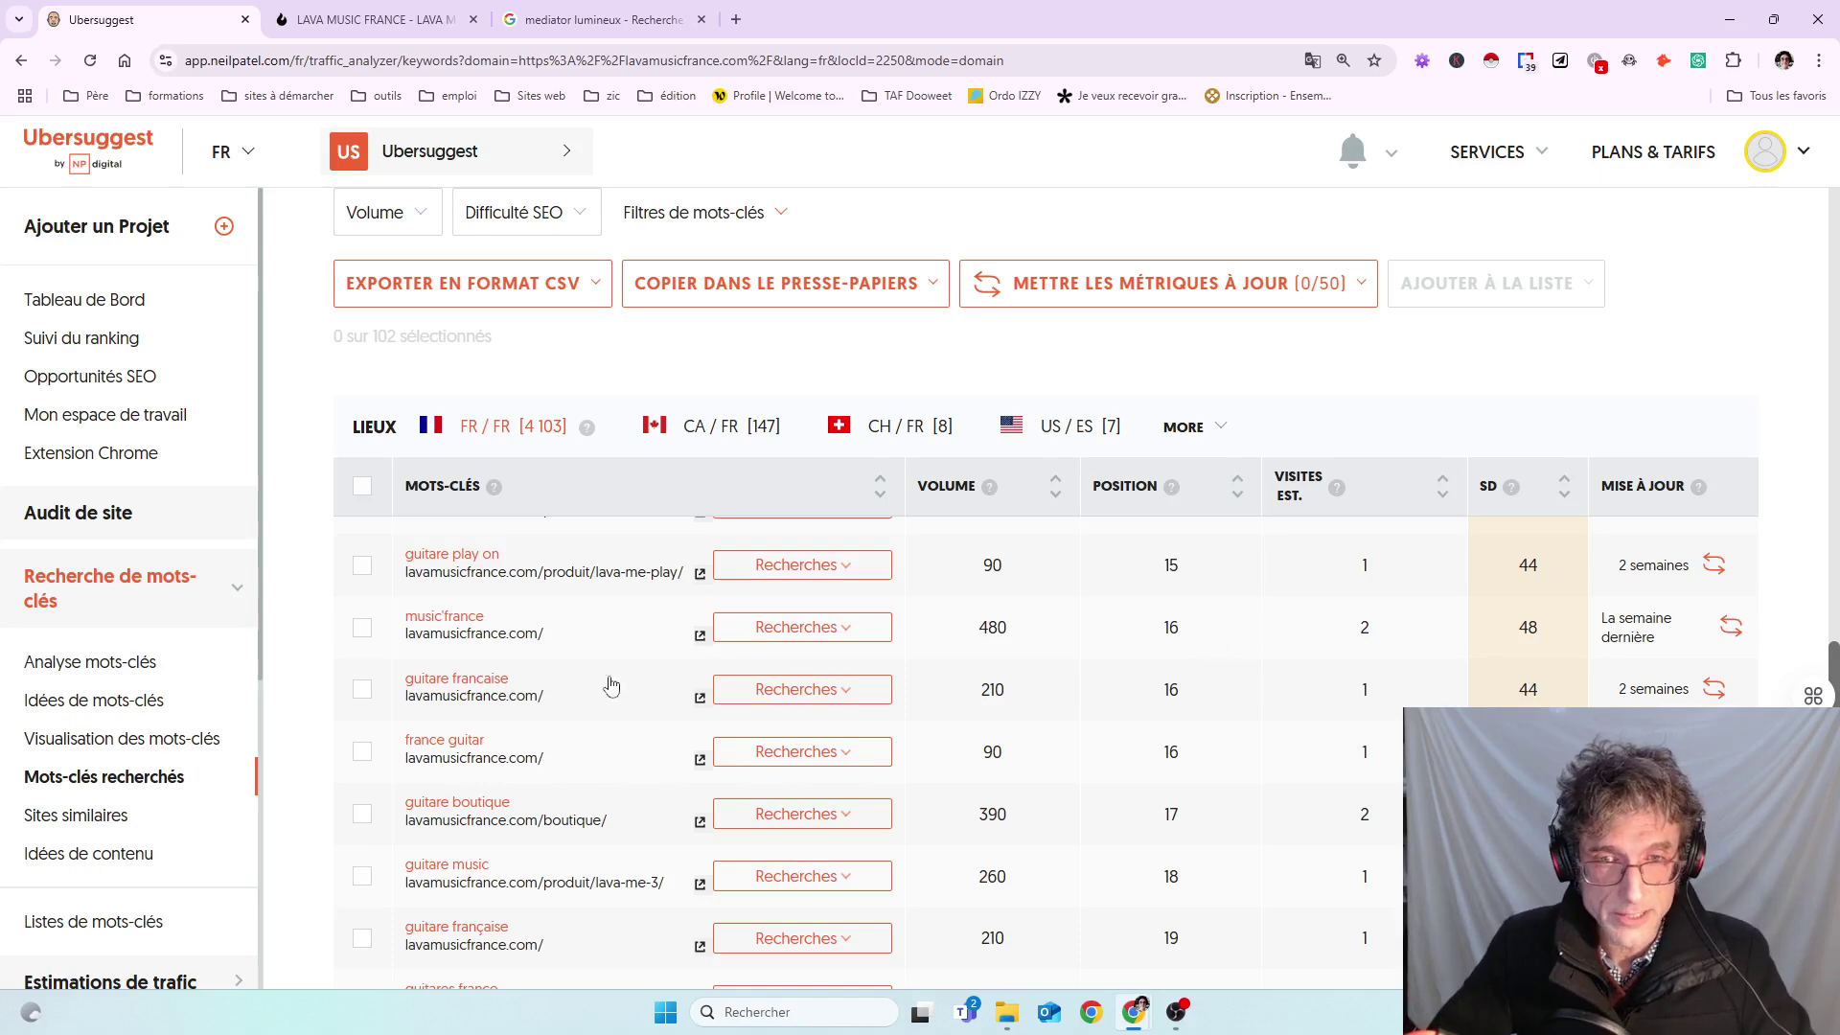
{"action": "left_click_drag", "start_coordinate": [958, 699], "coordinate": [1012, 699]}
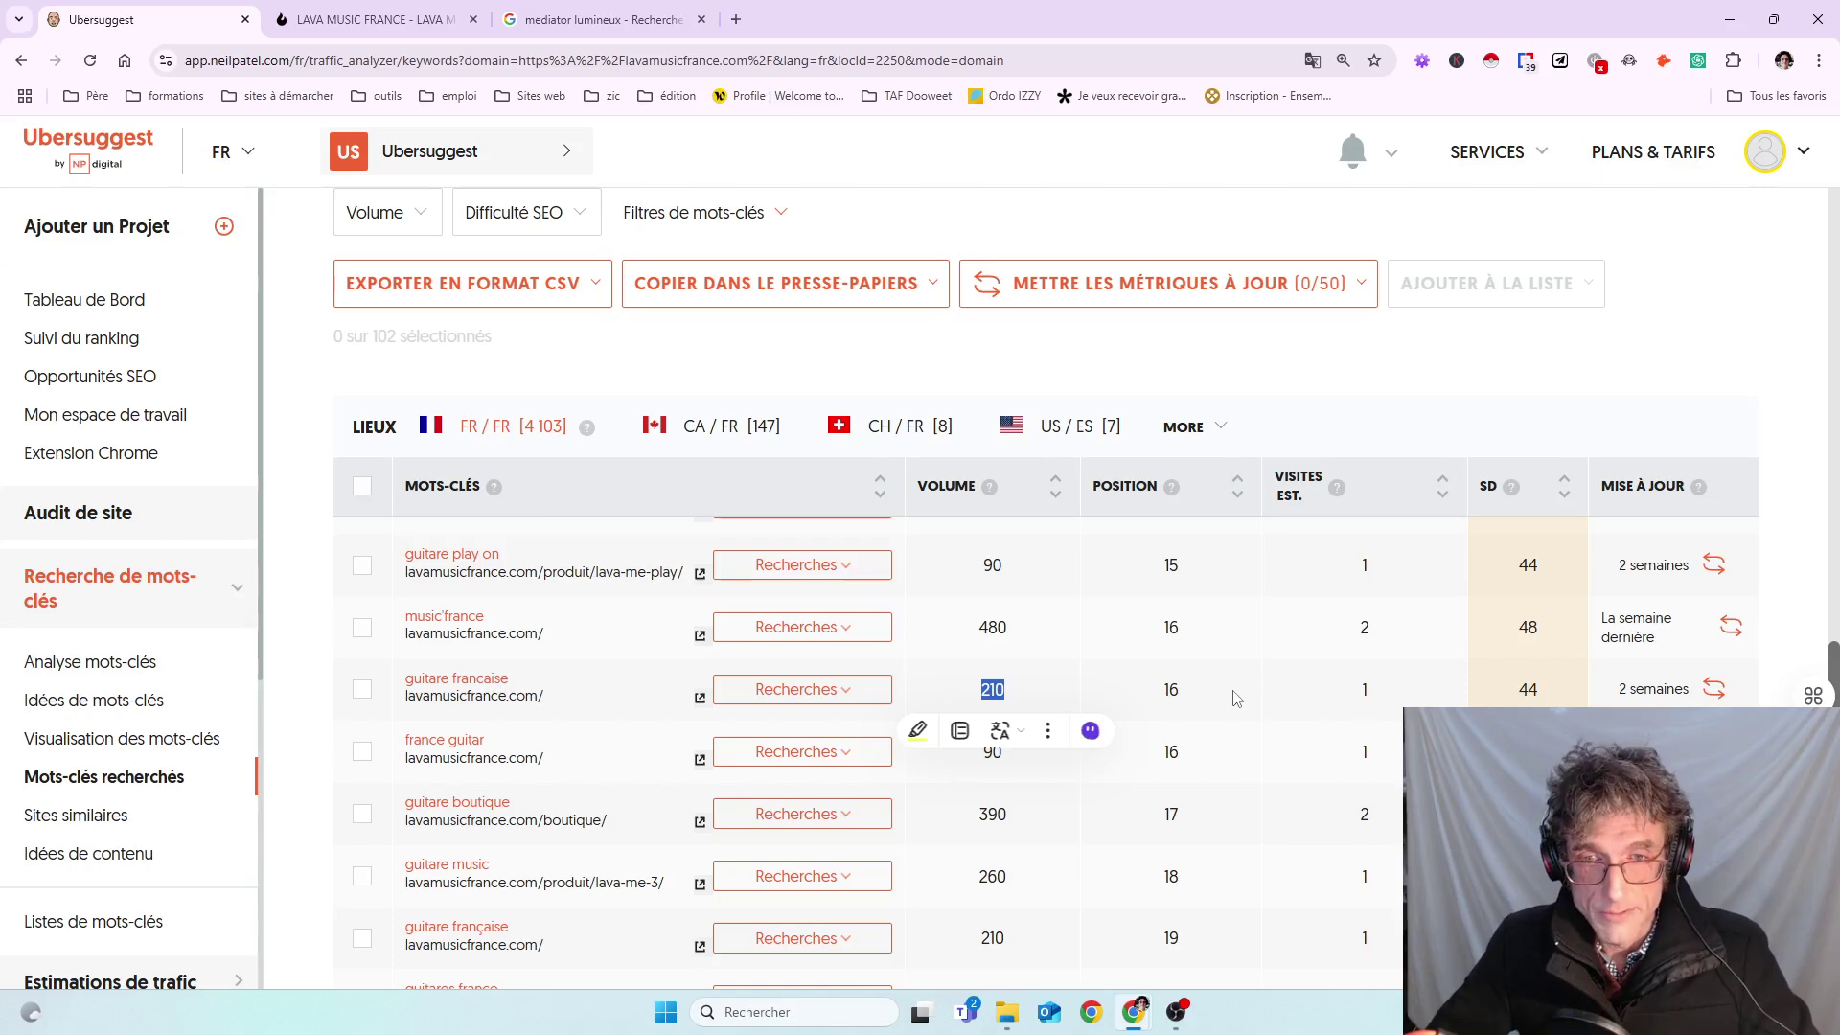
- Return to the lavamusicfrance.com home page and generate its document outline with the Web Developer extension
{"action": "left_click", "coordinate": [384, 24]}
{"action": "scroll", "coordinate": [704, 432], "scroll_direction": "up", "scroll_amount": 20}
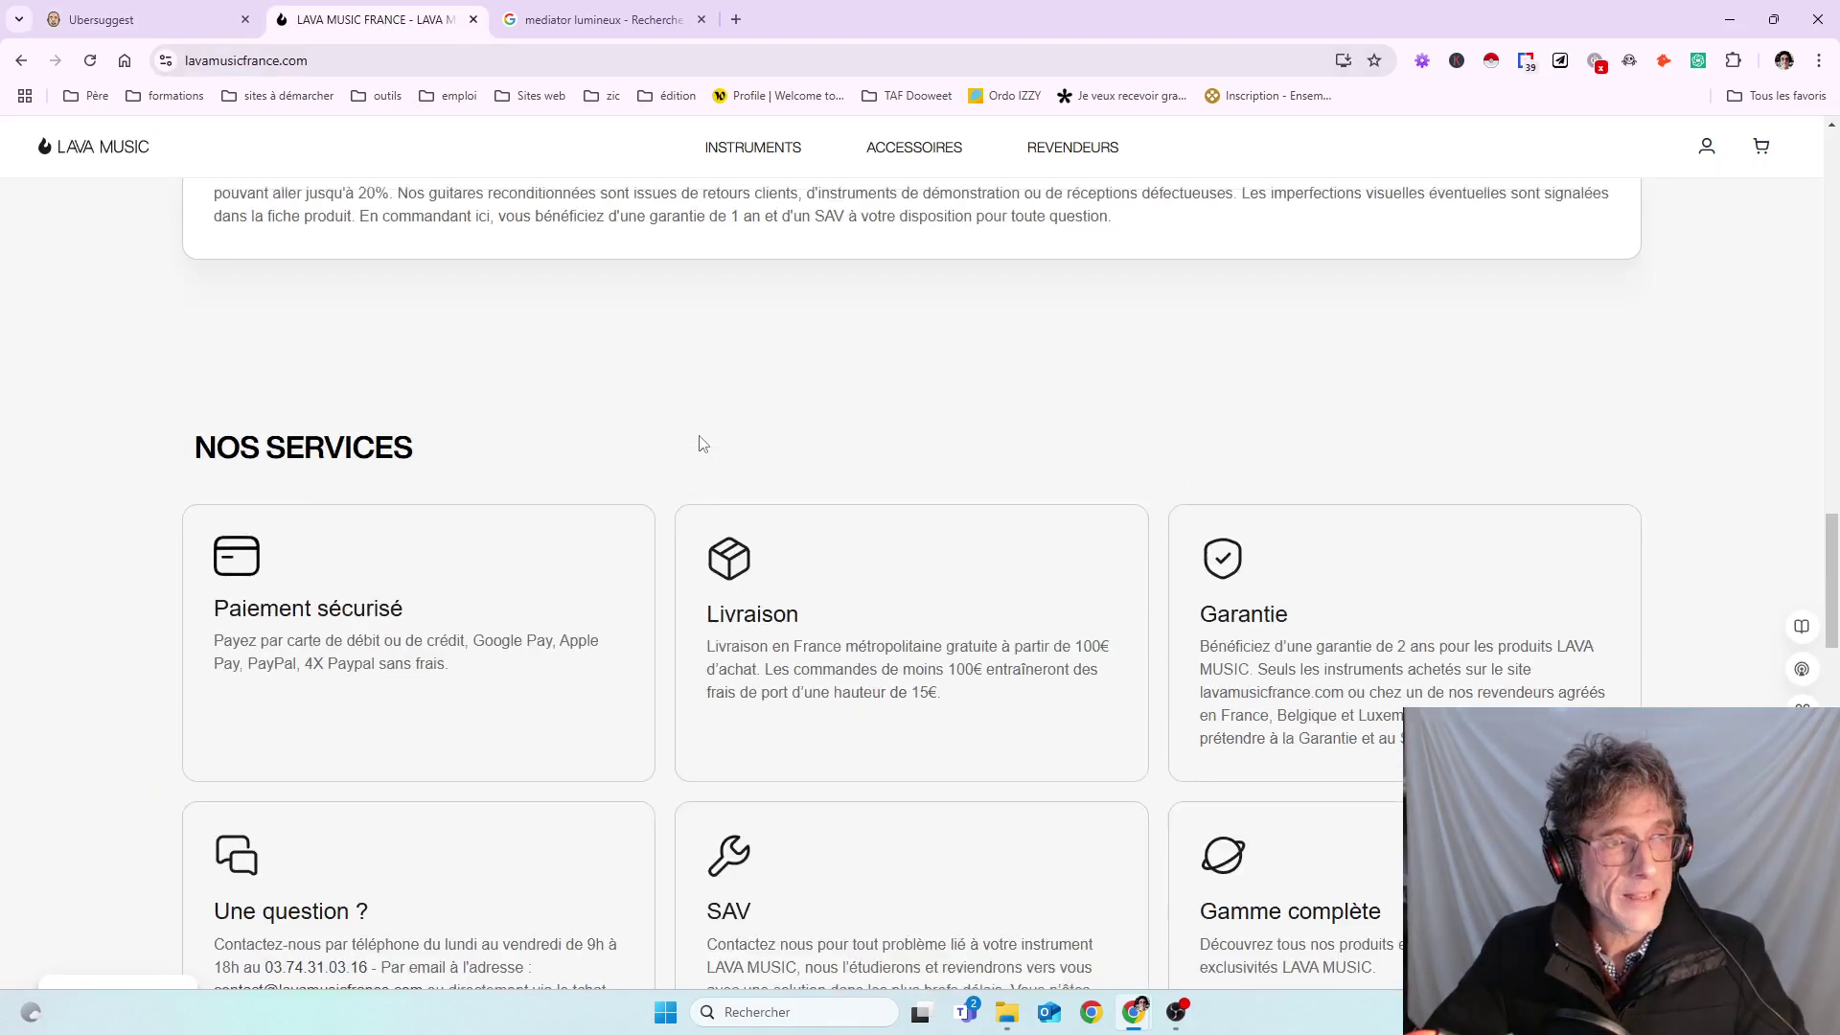
{"action": "scroll", "coordinate": [694, 484], "scroll_direction": "up", "scroll_amount": 4}
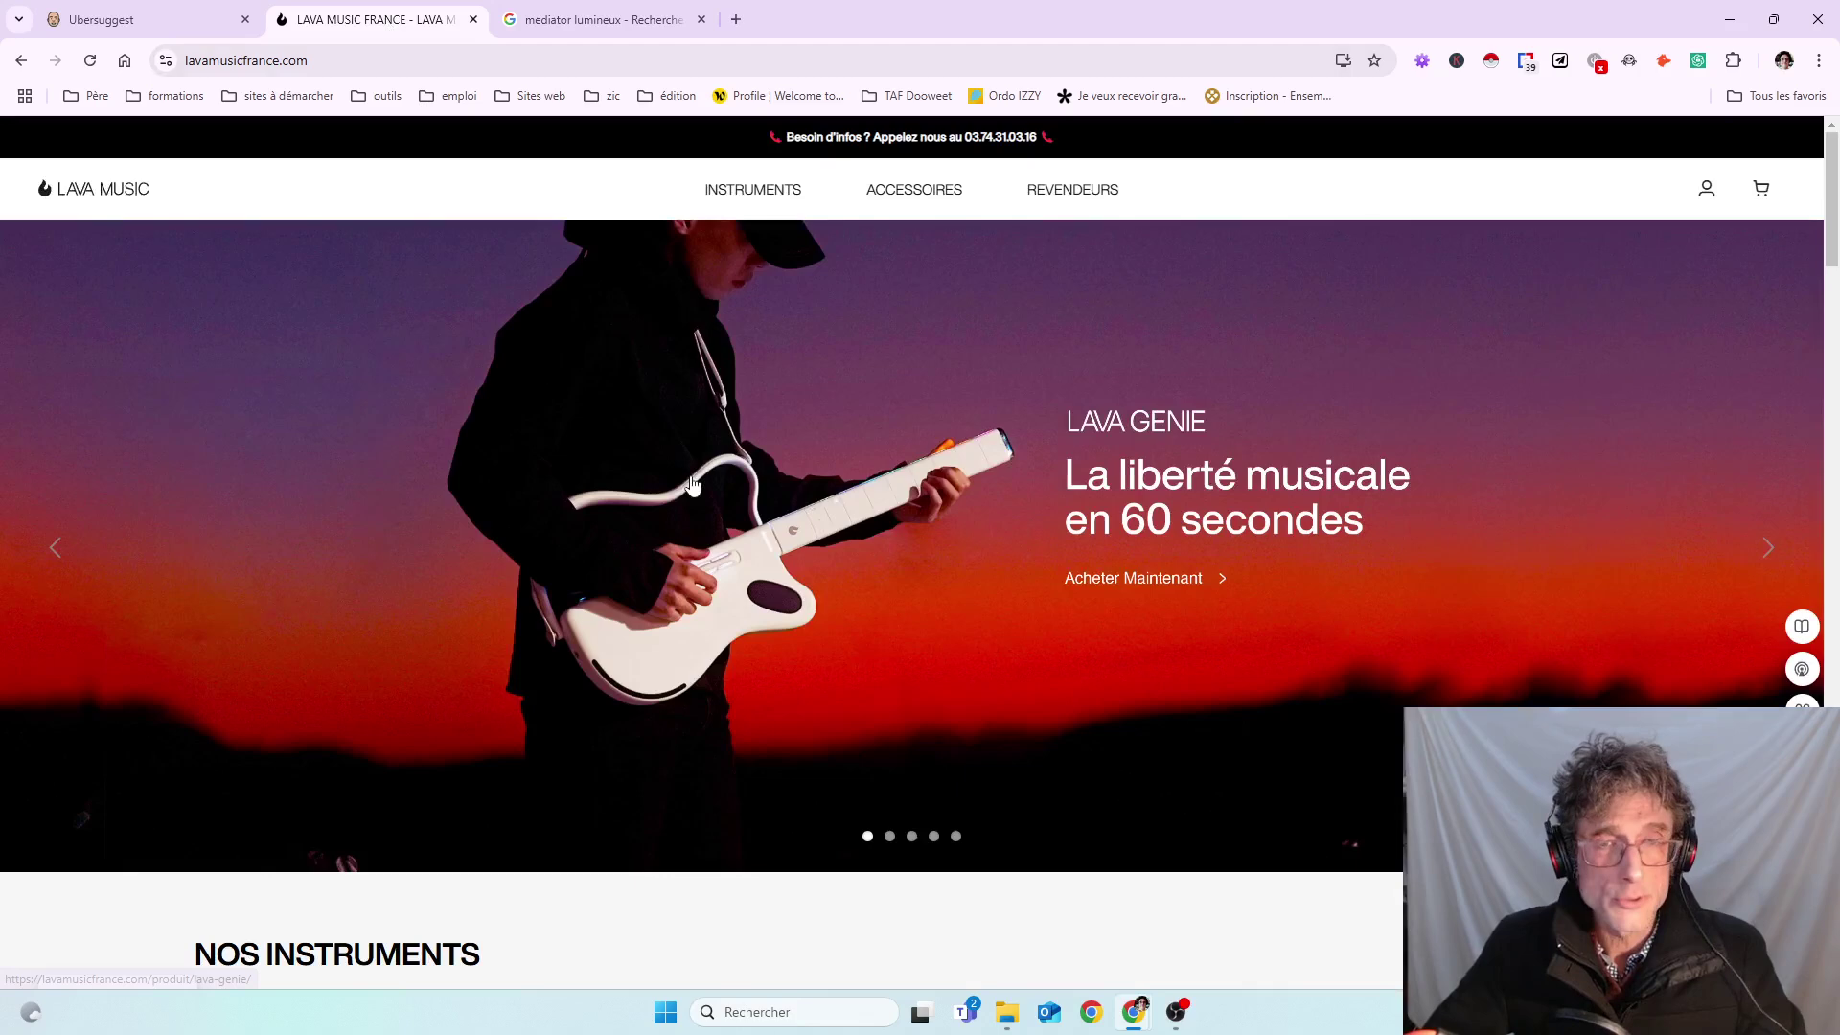
{"action": "left_click", "coordinate": [1423, 60]}
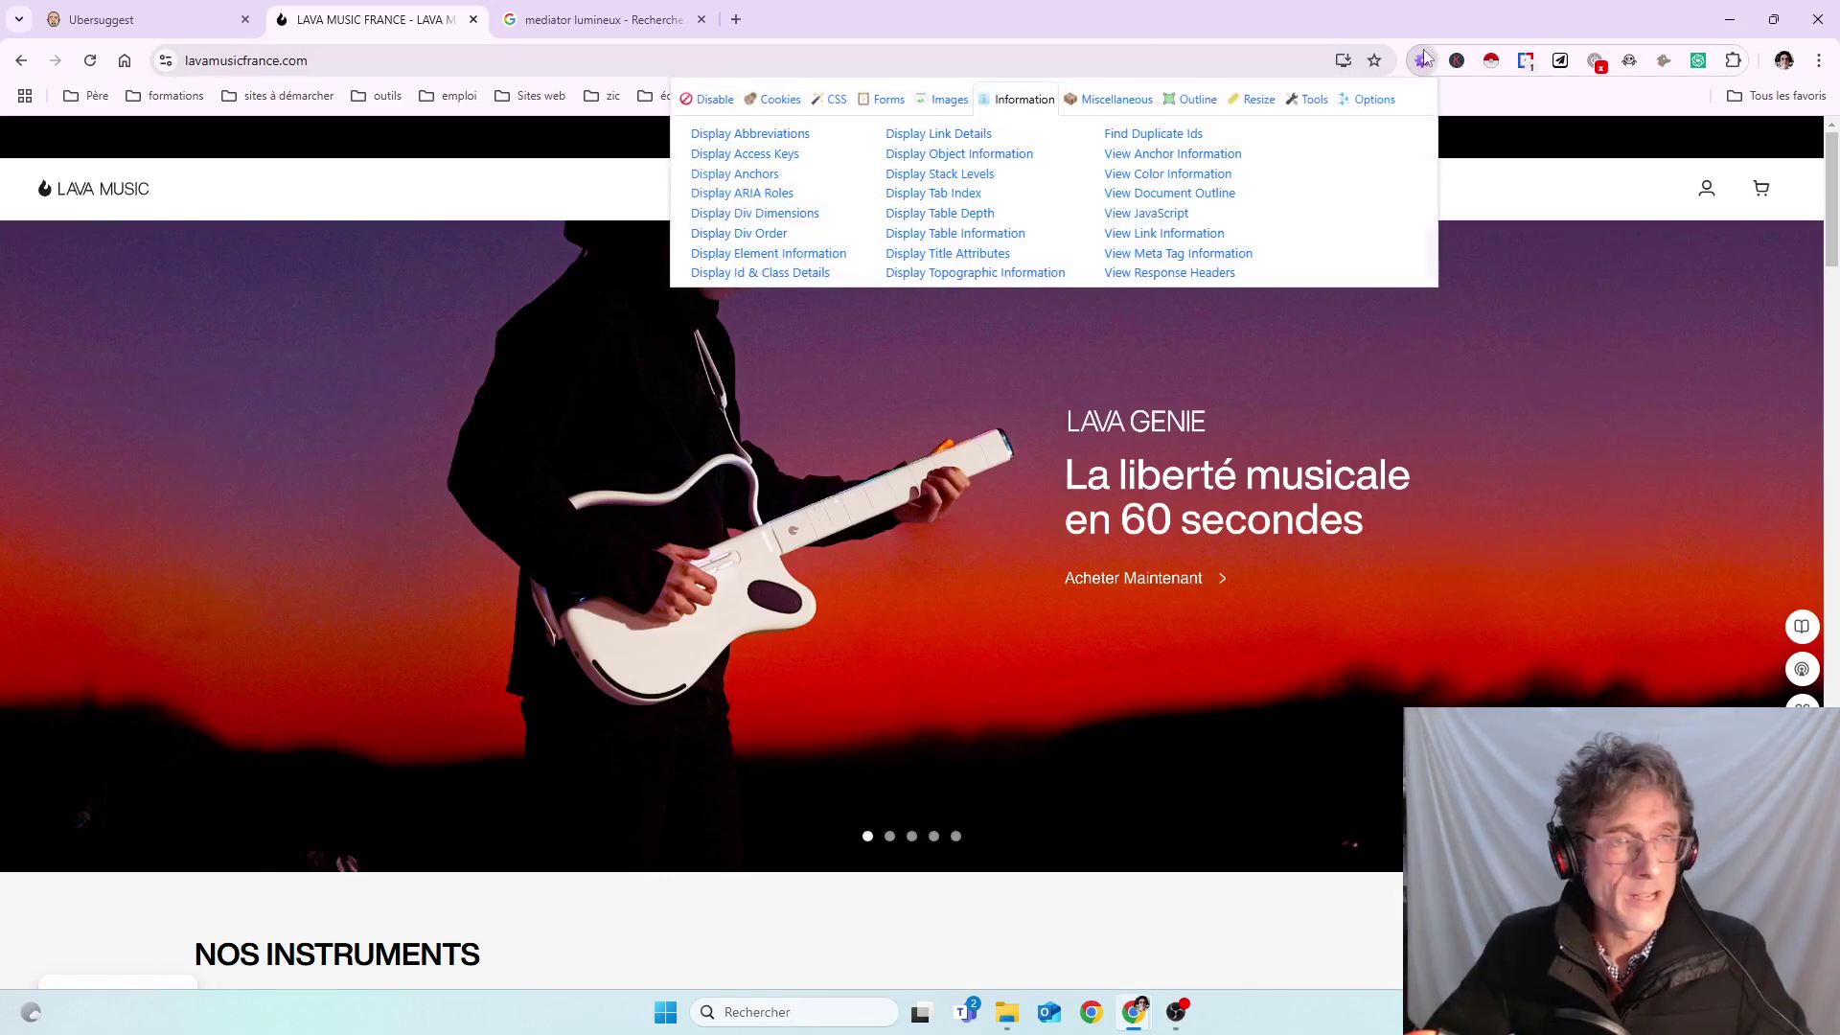
{"action": "left_click", "coordinate": [1187, 196]}
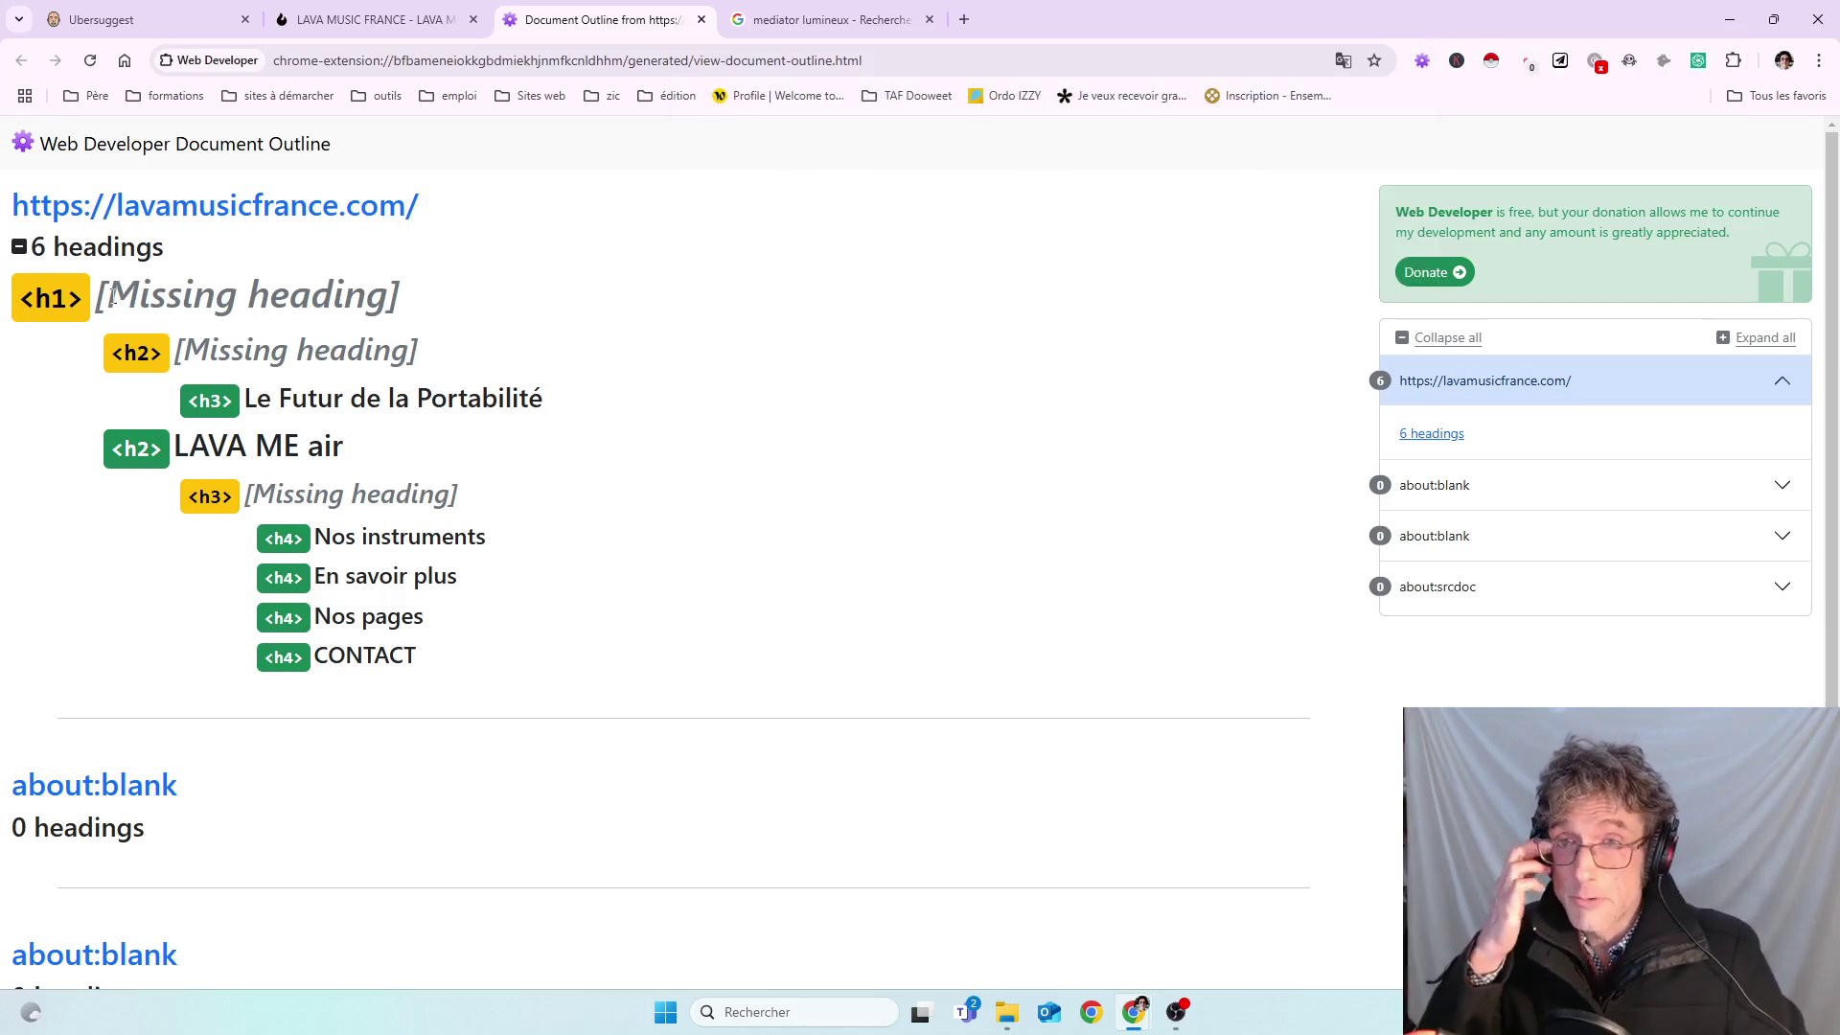
- Examine the h1, h2 and h3 entries in the home page's heading outline
{"action": "left_click_drag", "start_coordinate": [112, 296], "coordinate": [386, 290]}
{"action": "left_click", "coordinate": [419, 297]}
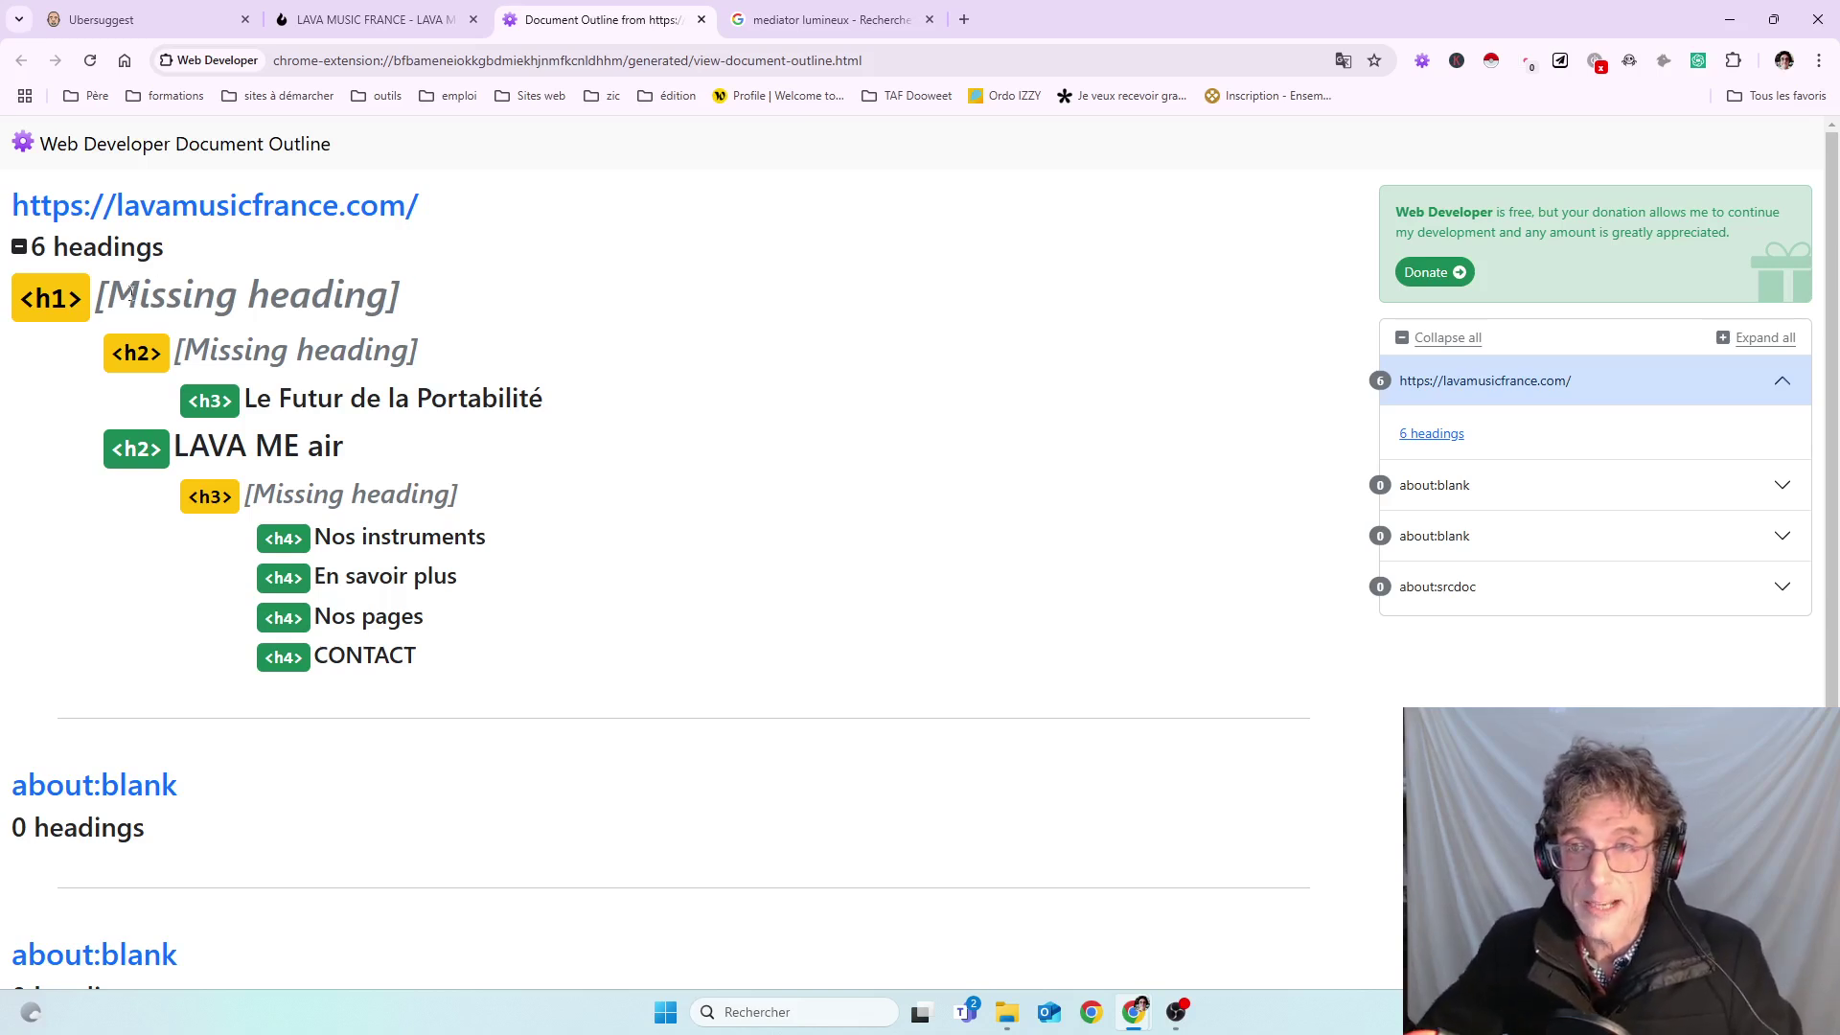
{"action": "left_click_drag", "start_coordinate": [128, 300], "coordinate": [399, 310]}
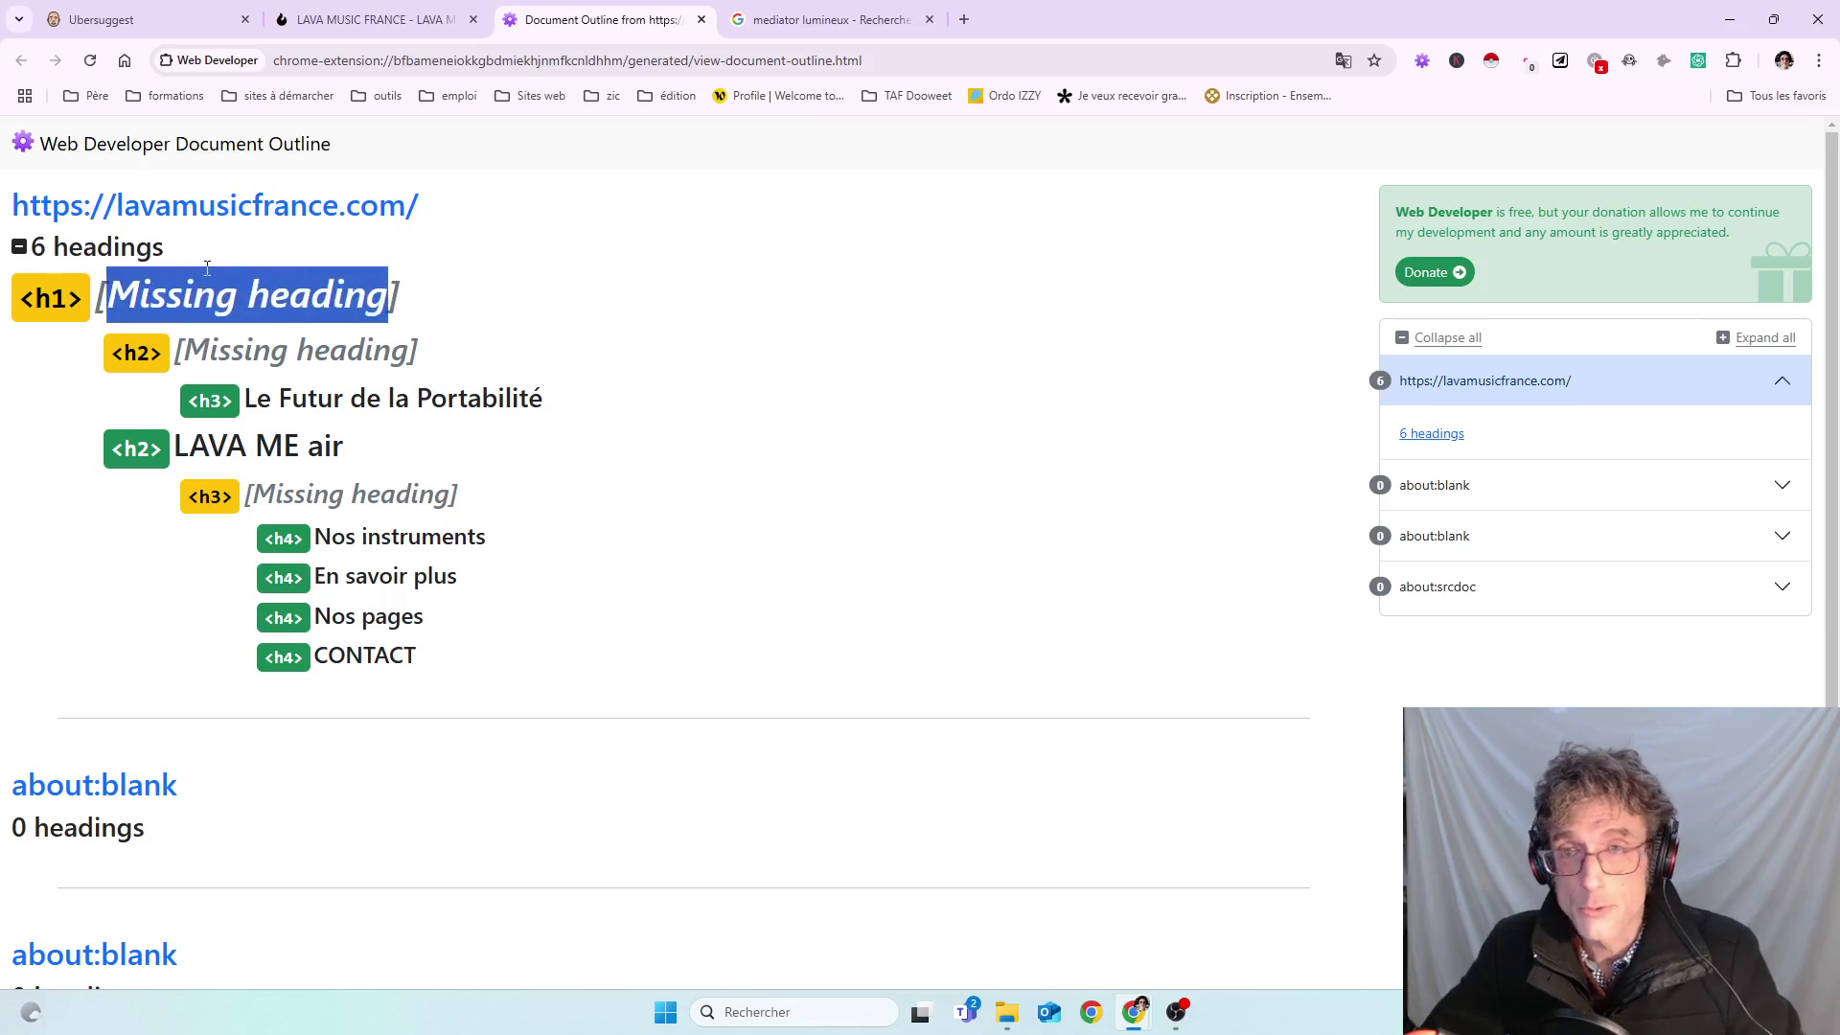
{"action": "left_click", "coordinate": [216, 296]}
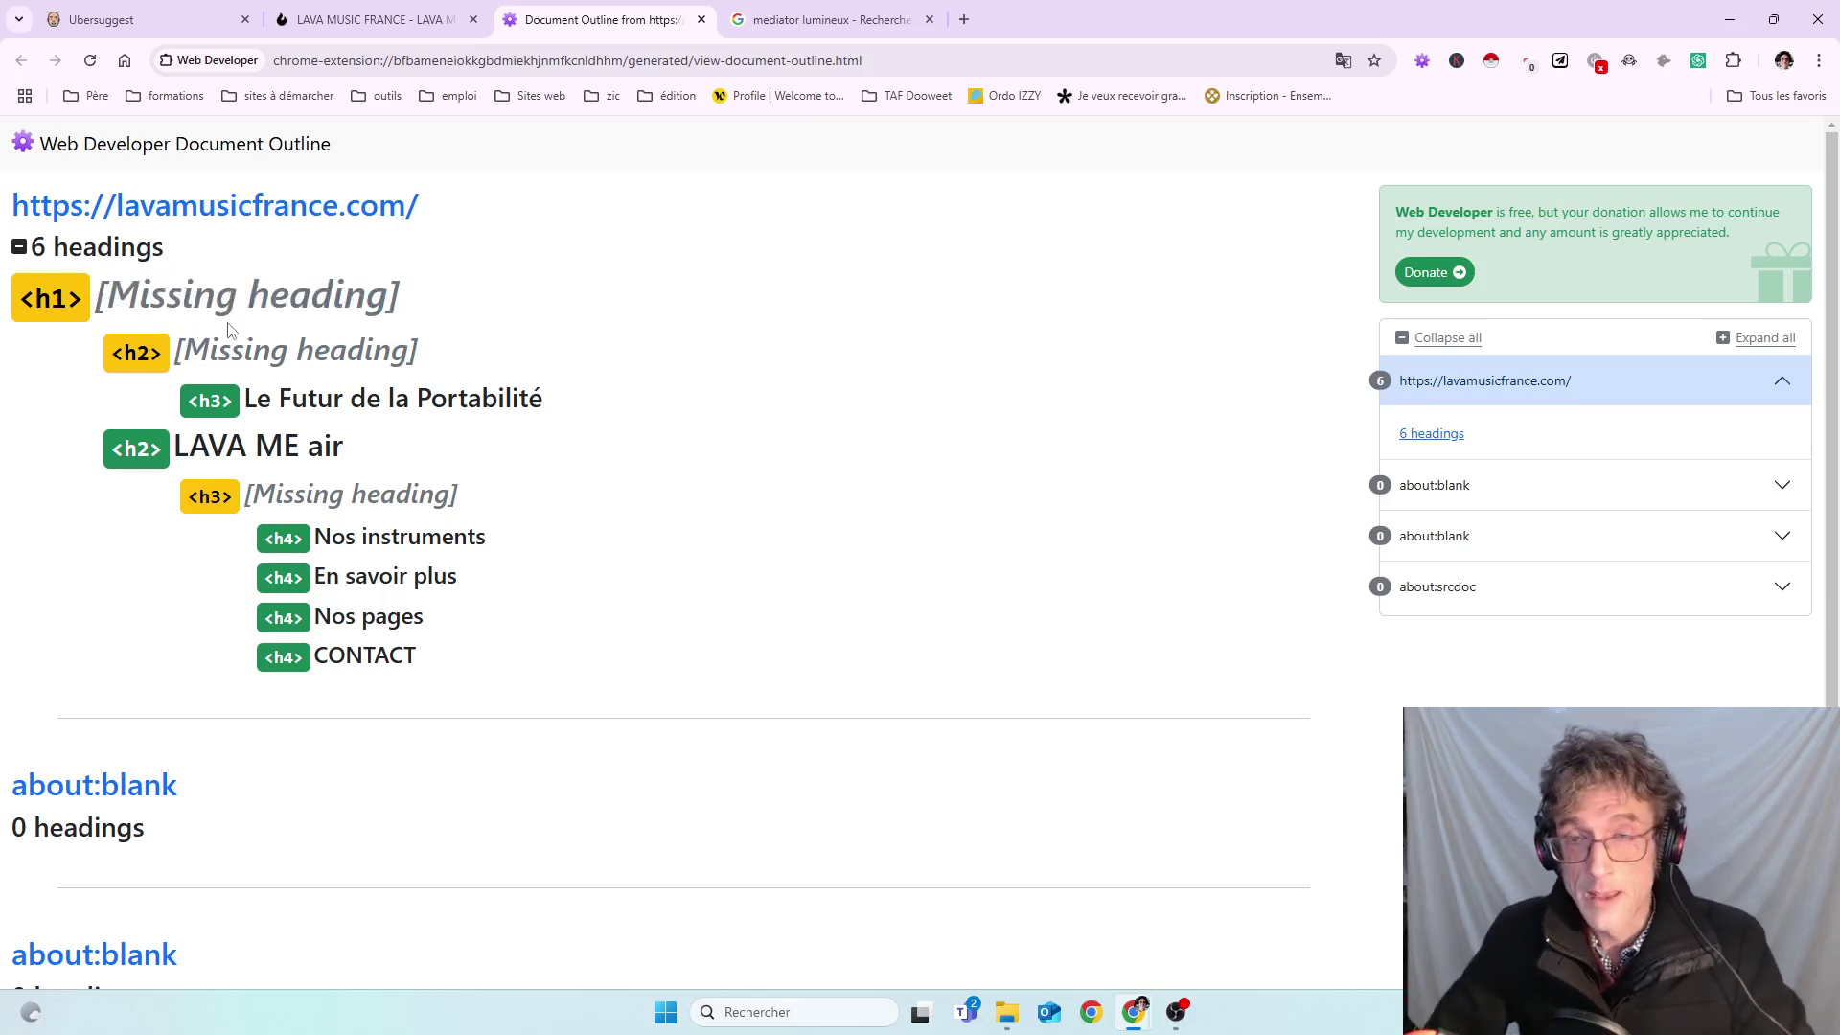
{"action": "left_click_drag", "start_coordinate": [232, 353], "coordinate": [410, 356]}
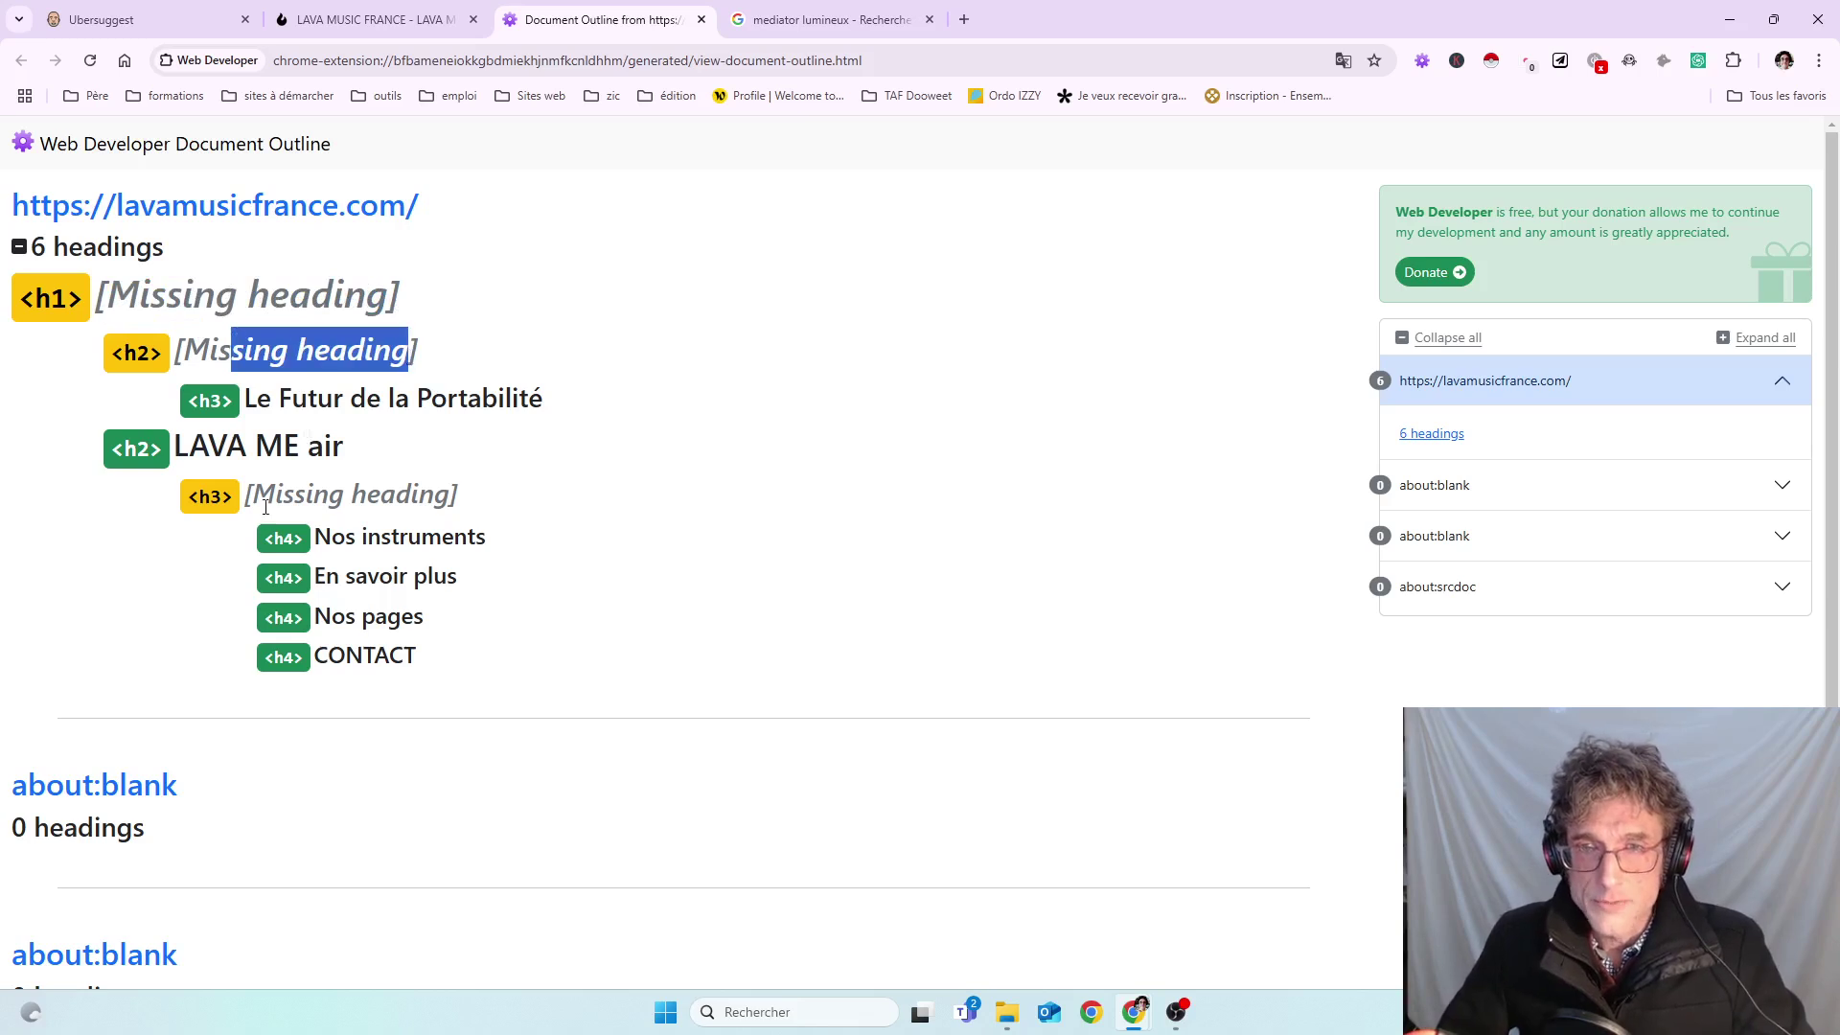
{"action": "left_click_drag", "start_coordinate": [284, 494], "coordinate": [522, 489]}
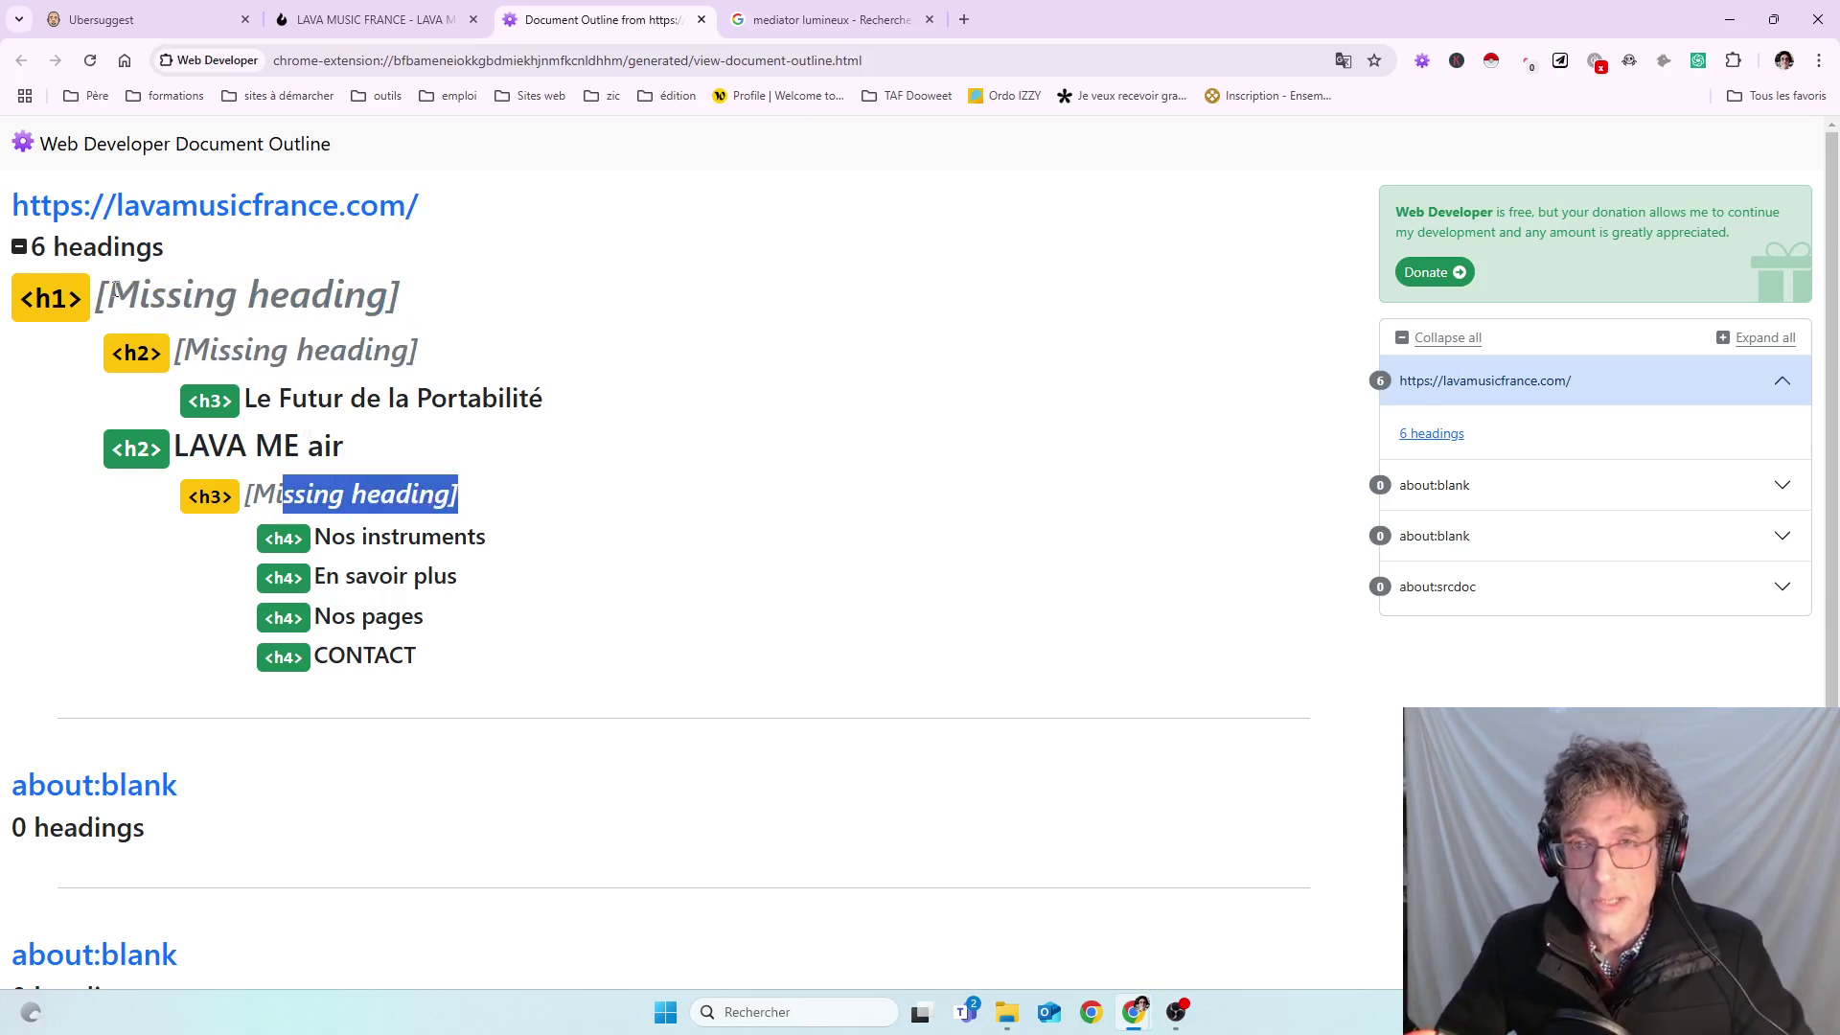
{"action": "left_click_drag", "start_coordinate": [114, 290], "coordinate": [389, 296]}
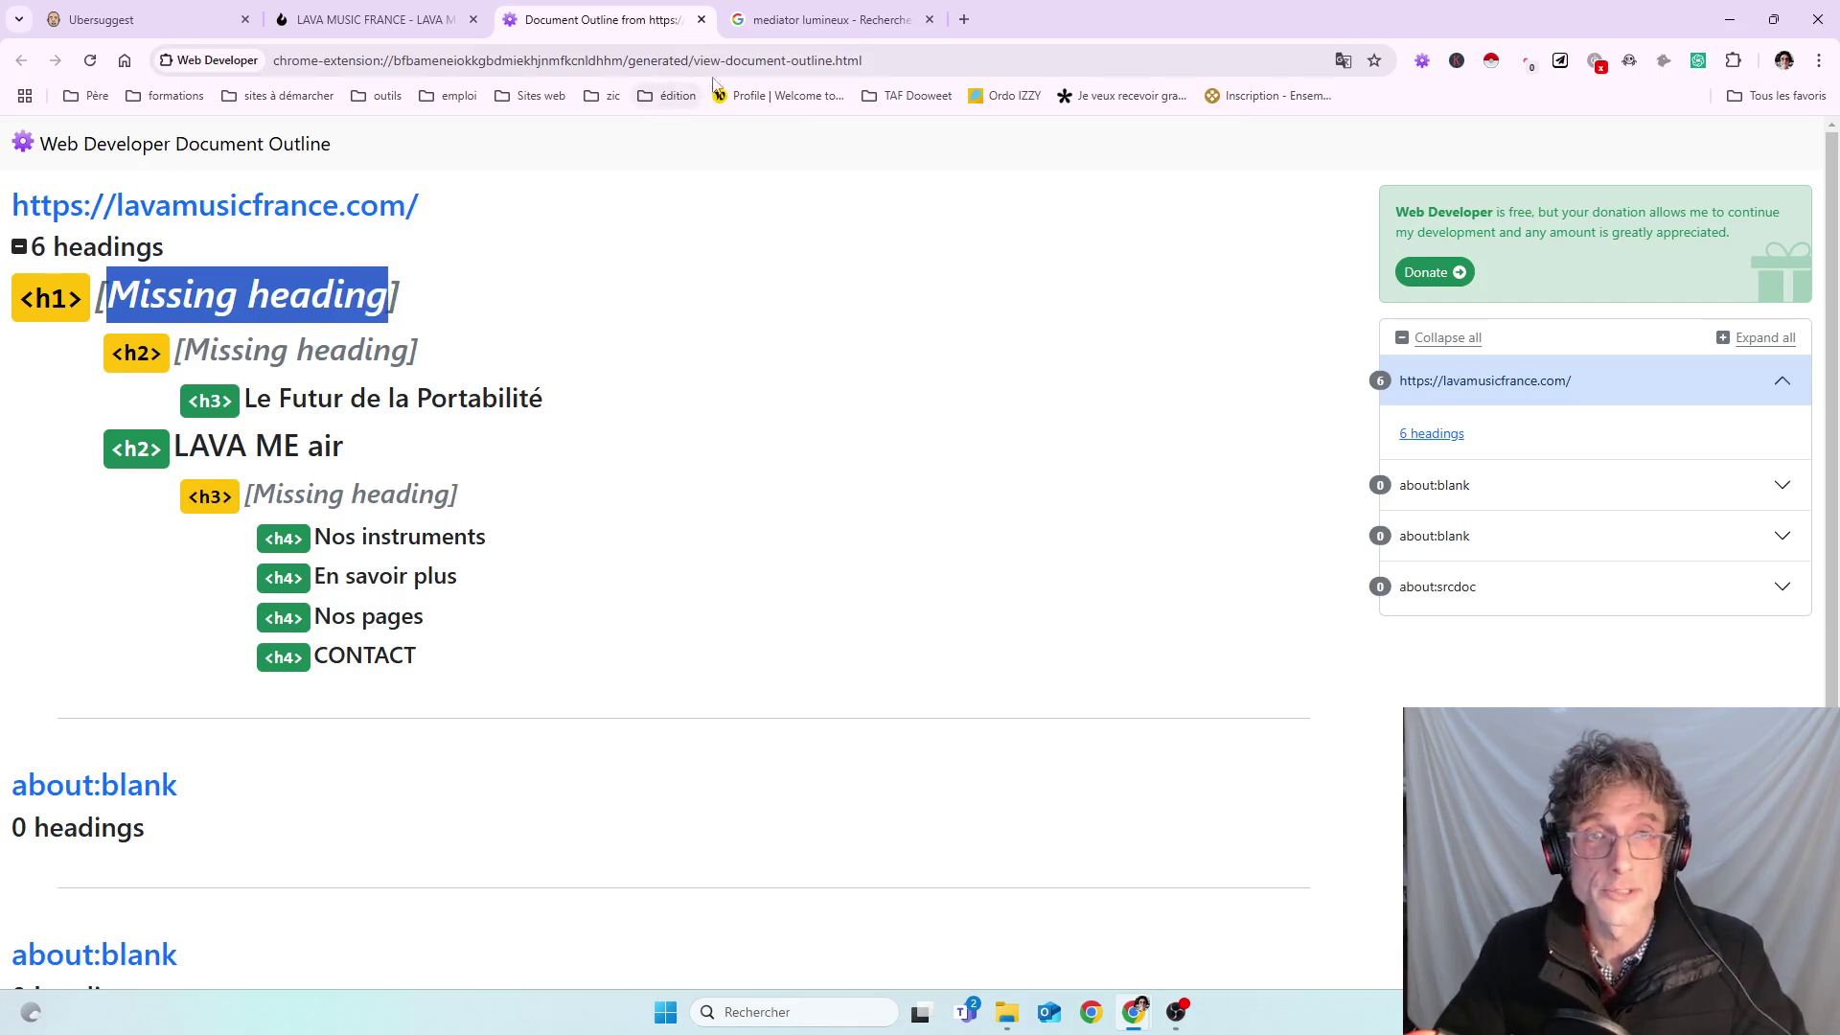
- Close the Google results for "mediator lumineux" and open the LAVA ME air Spruce product page on the shop site
{"action": "left_click", "coordinate": [821, 21]}
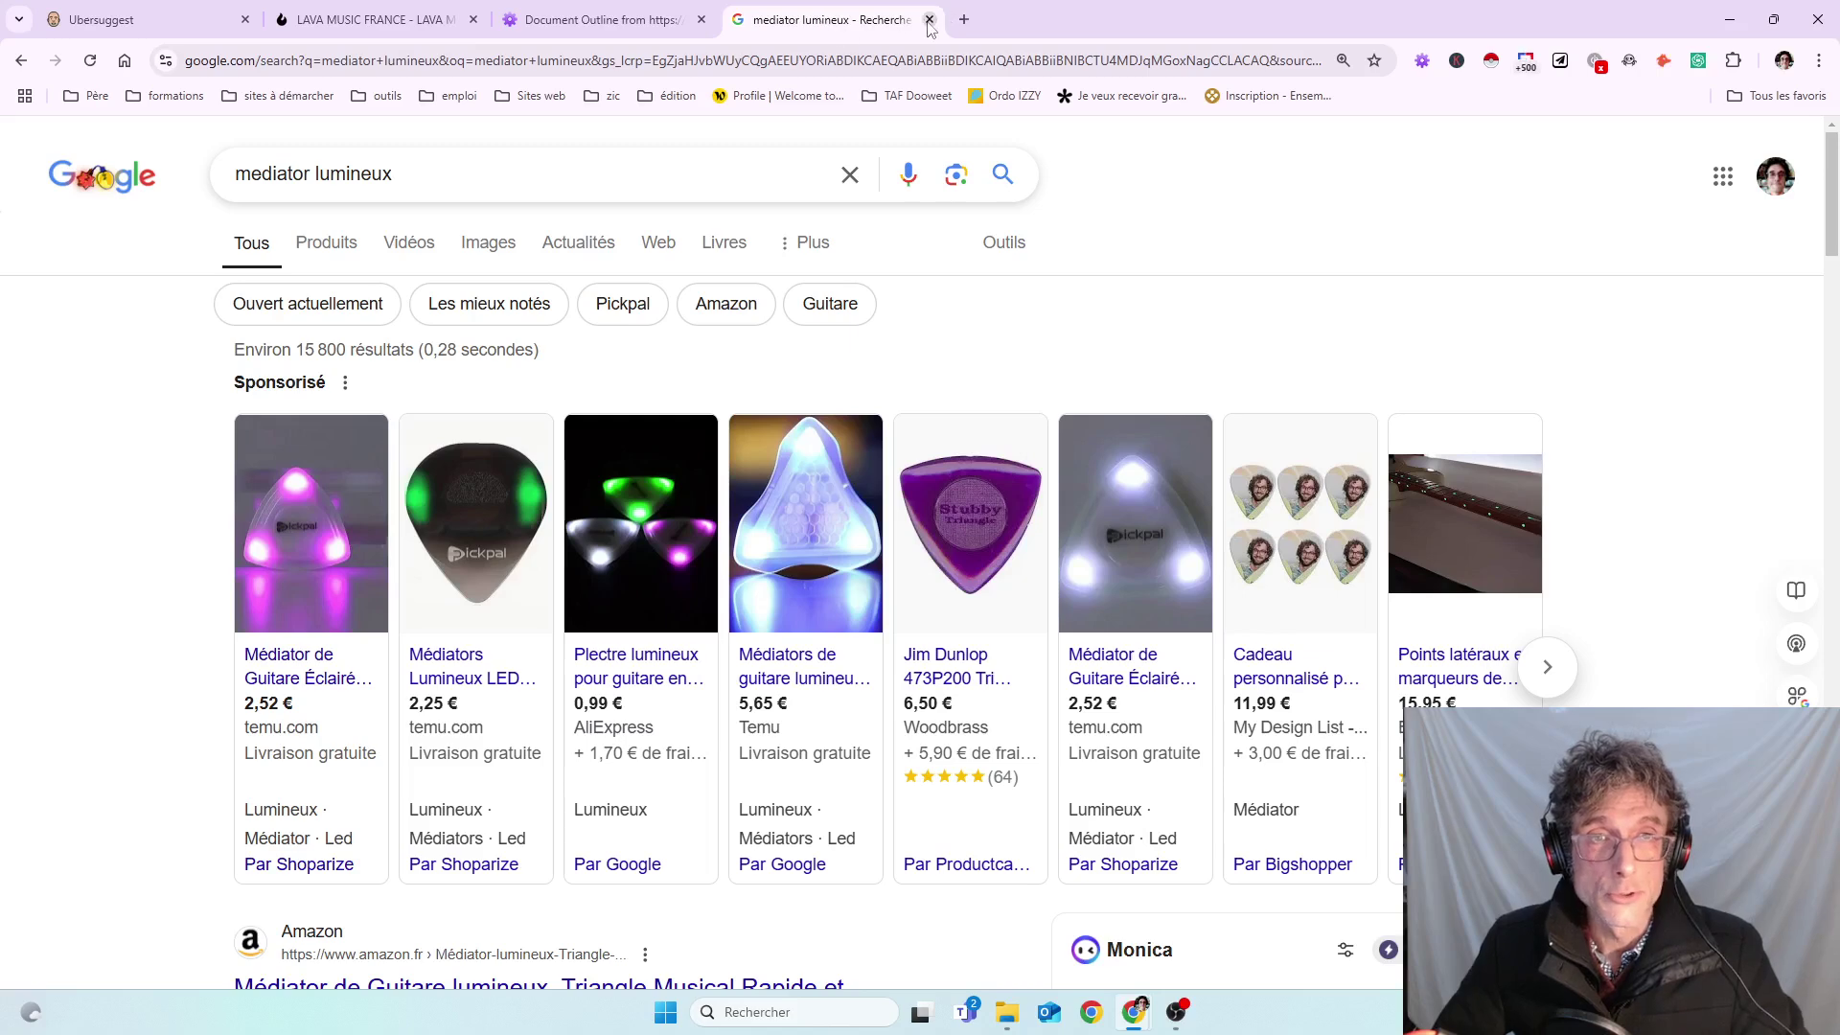
{"action": "left_click", "coordinate": [929, 19]}
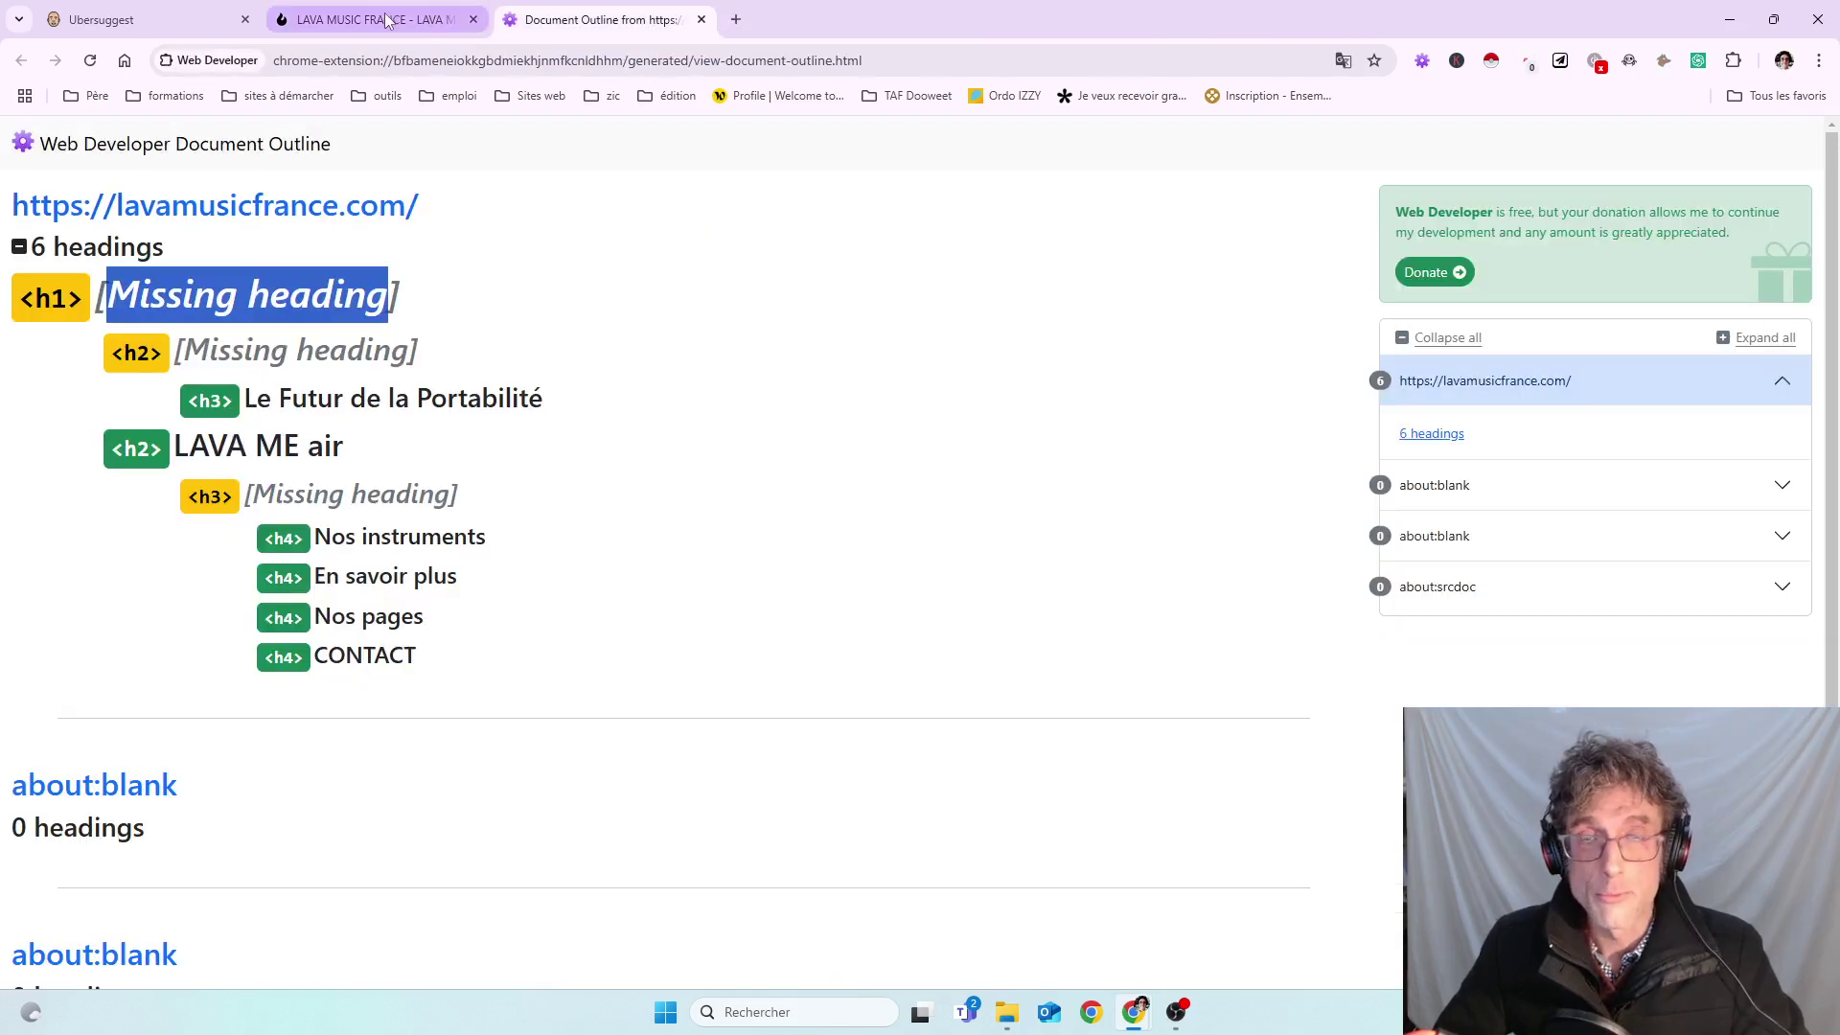
{"action": "left_click", "coordinate": [383, 19]}
{"action": "mouse_move", "coordinate": [739, 199]}
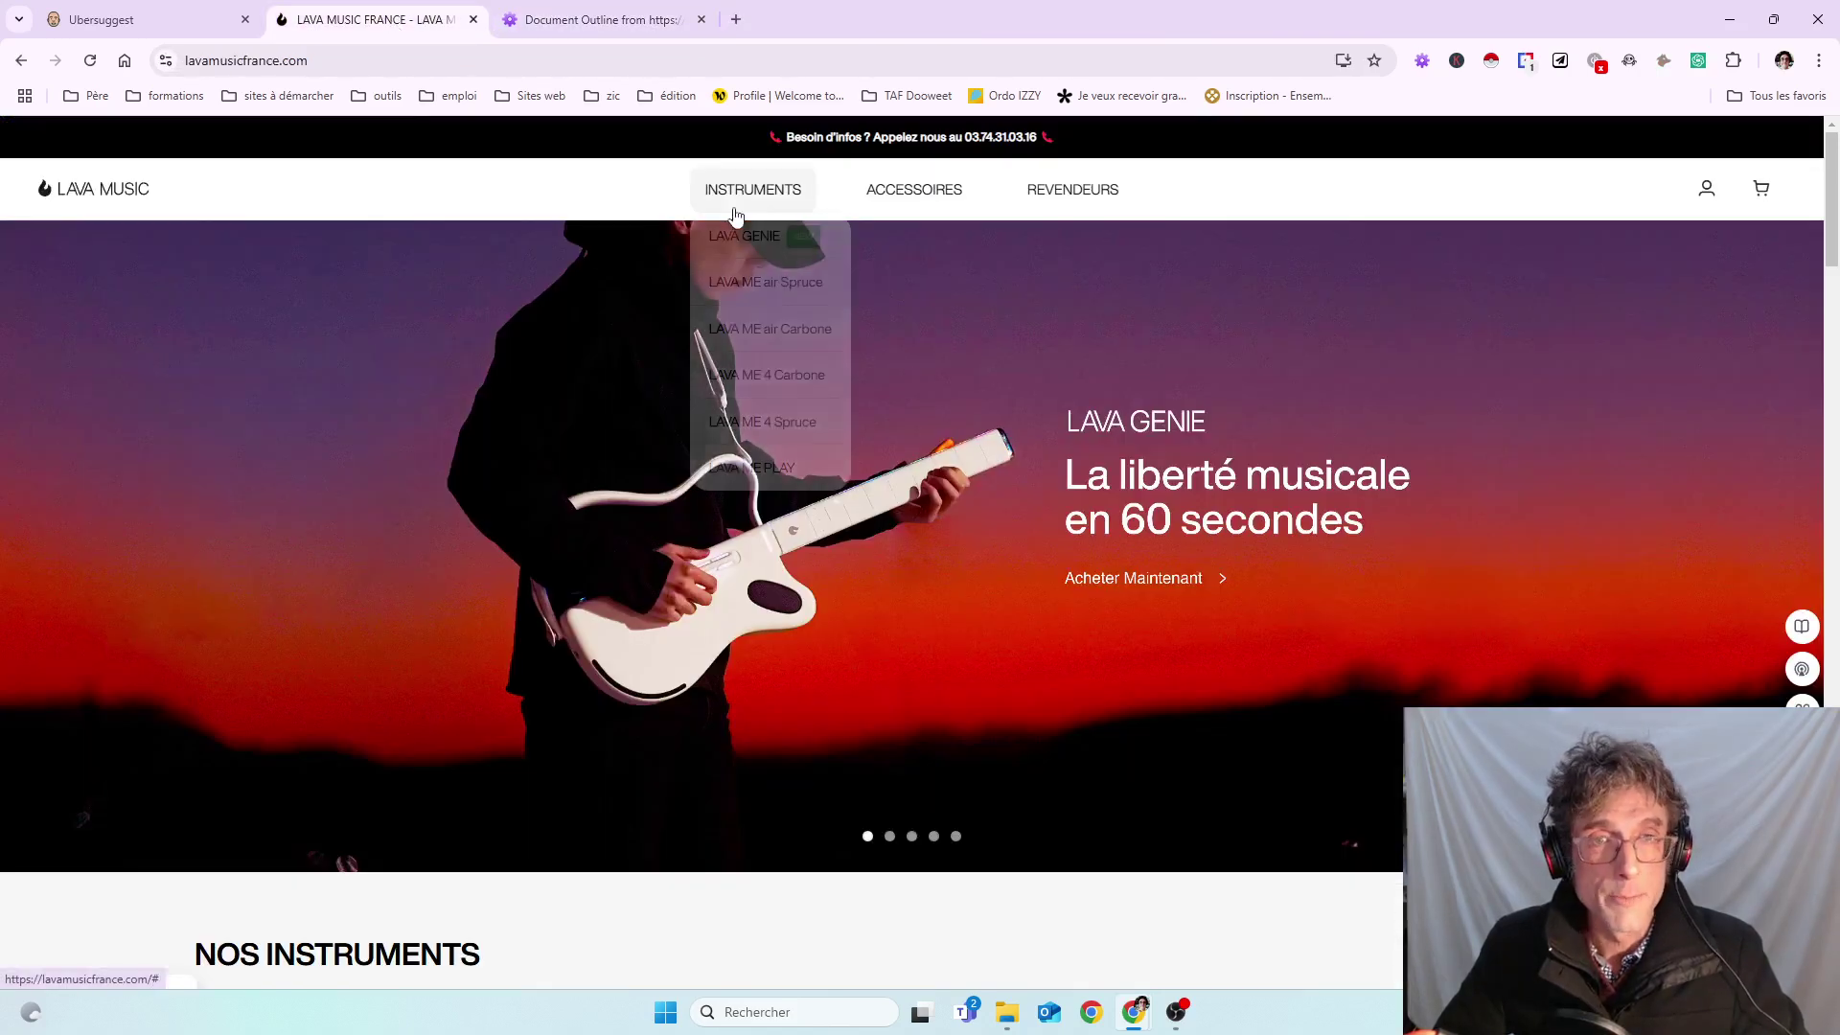
{"action": "left_click", "coordinate": [757, 285]}
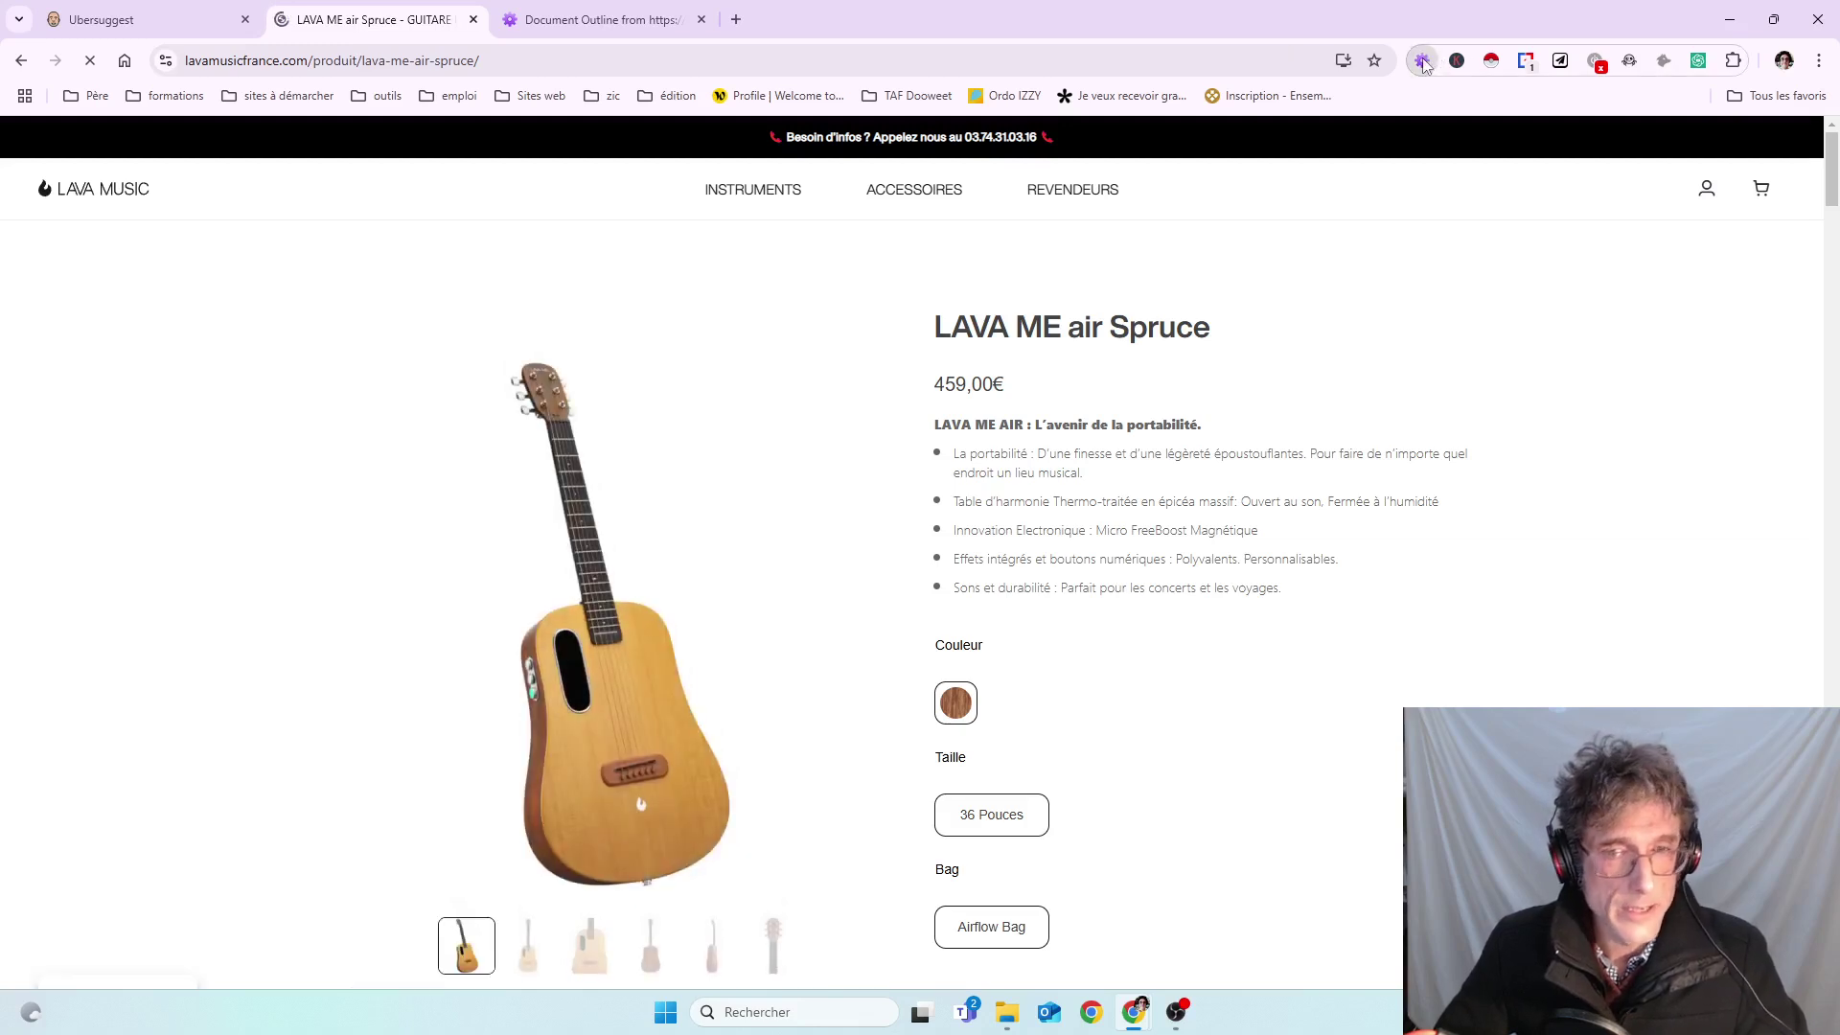
- Generate the document outline of the LAVA ME air Spruce page and inspect its first h1 heading
{"action": "left_click", "coordinate": [1423, 63]}
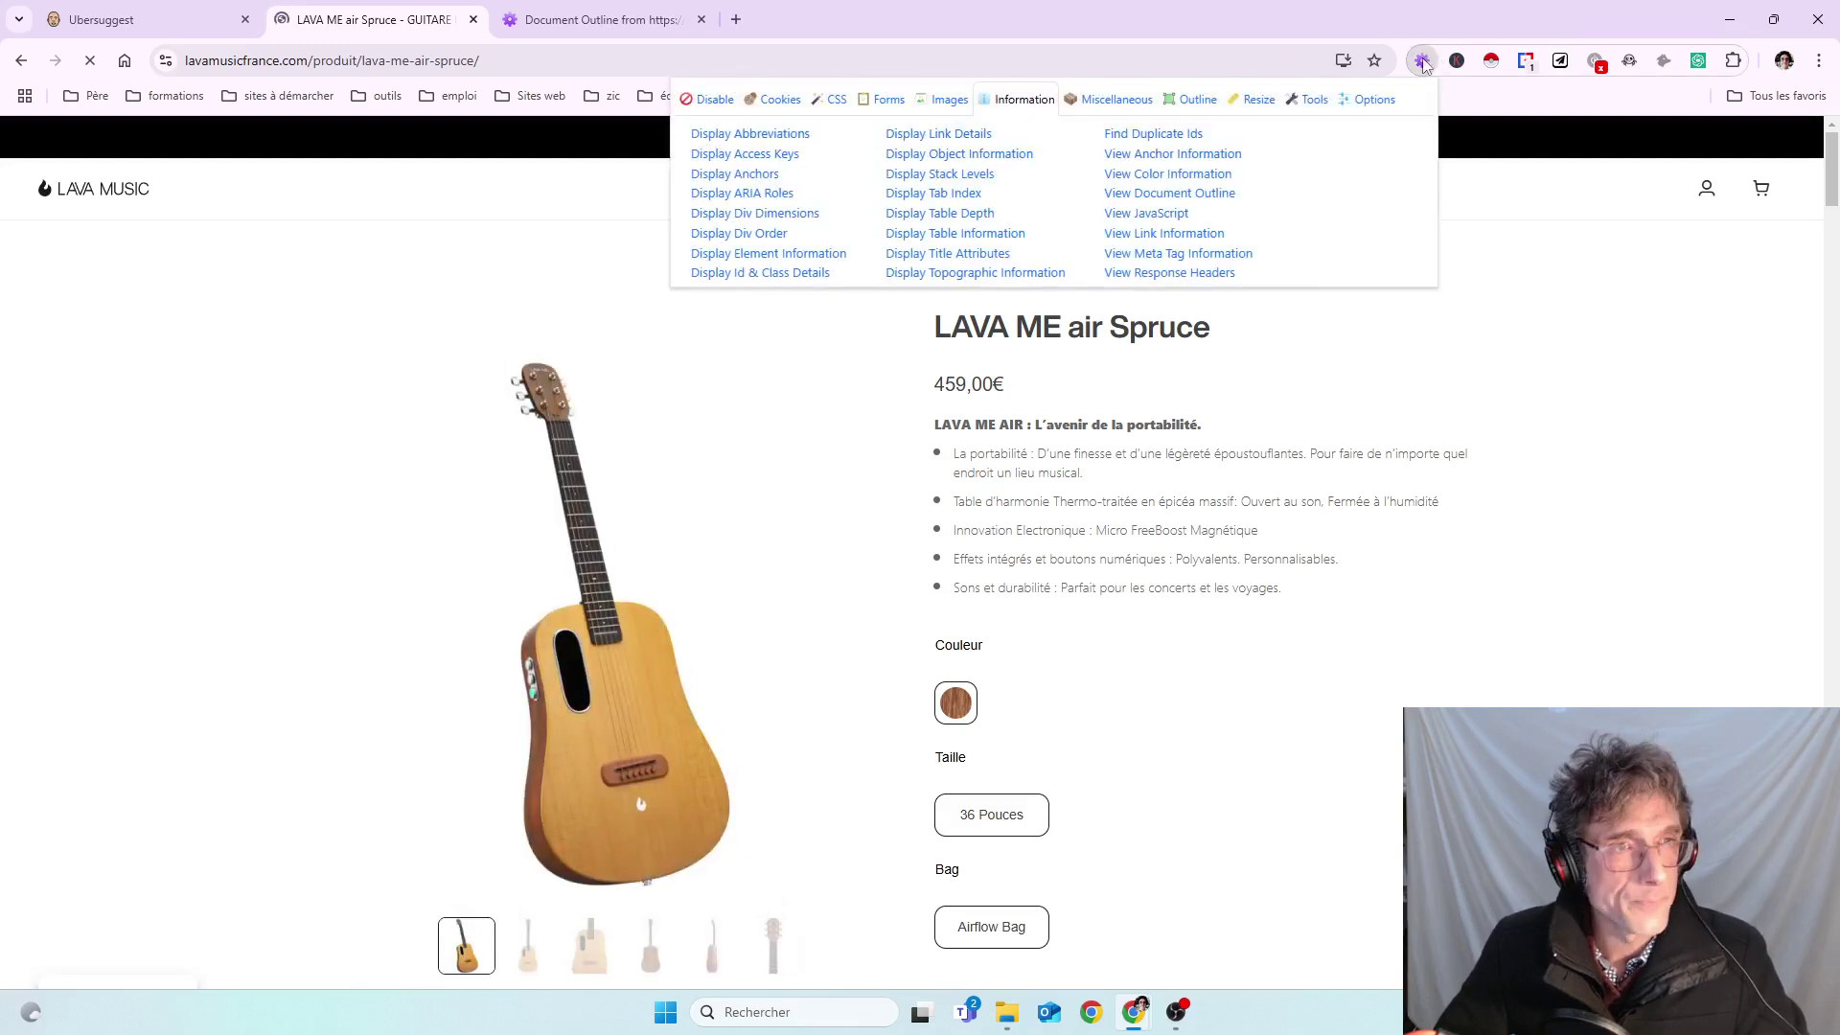
{"action": "left_click", "coordinate": [1165, 197]}
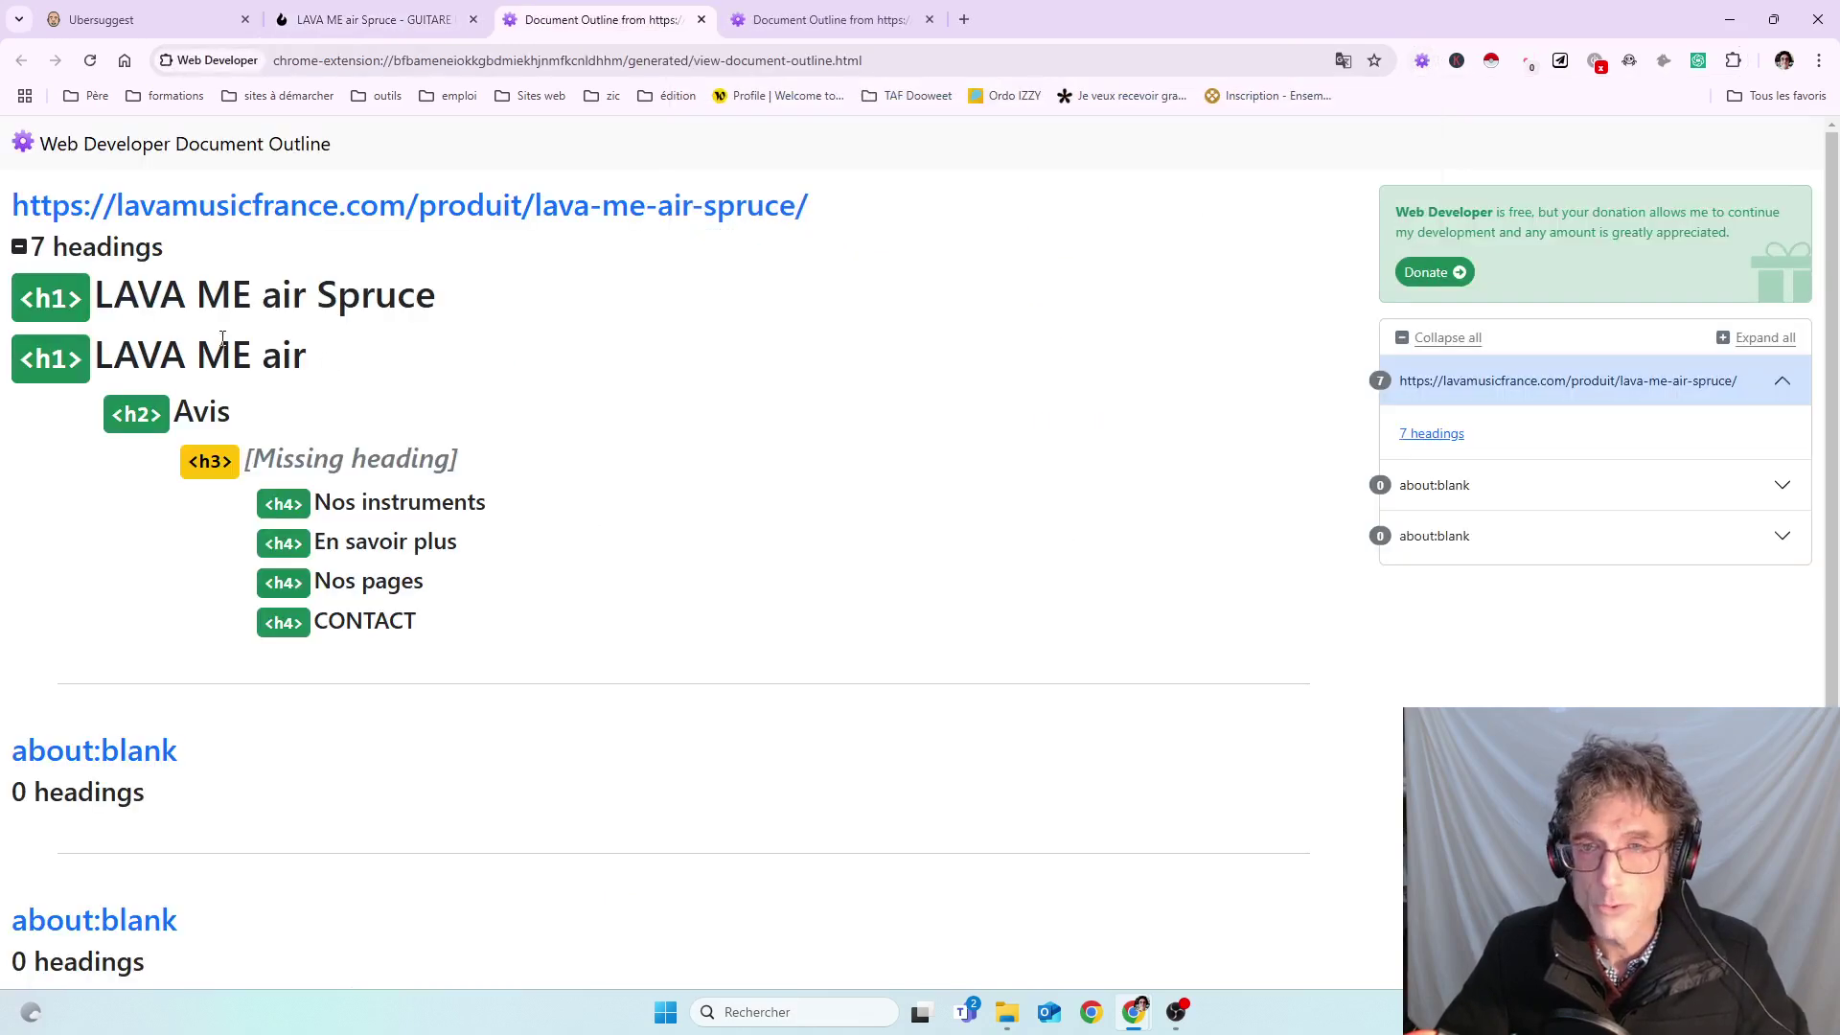
{"action": "triple_click", "coordinate": [102, 290]}
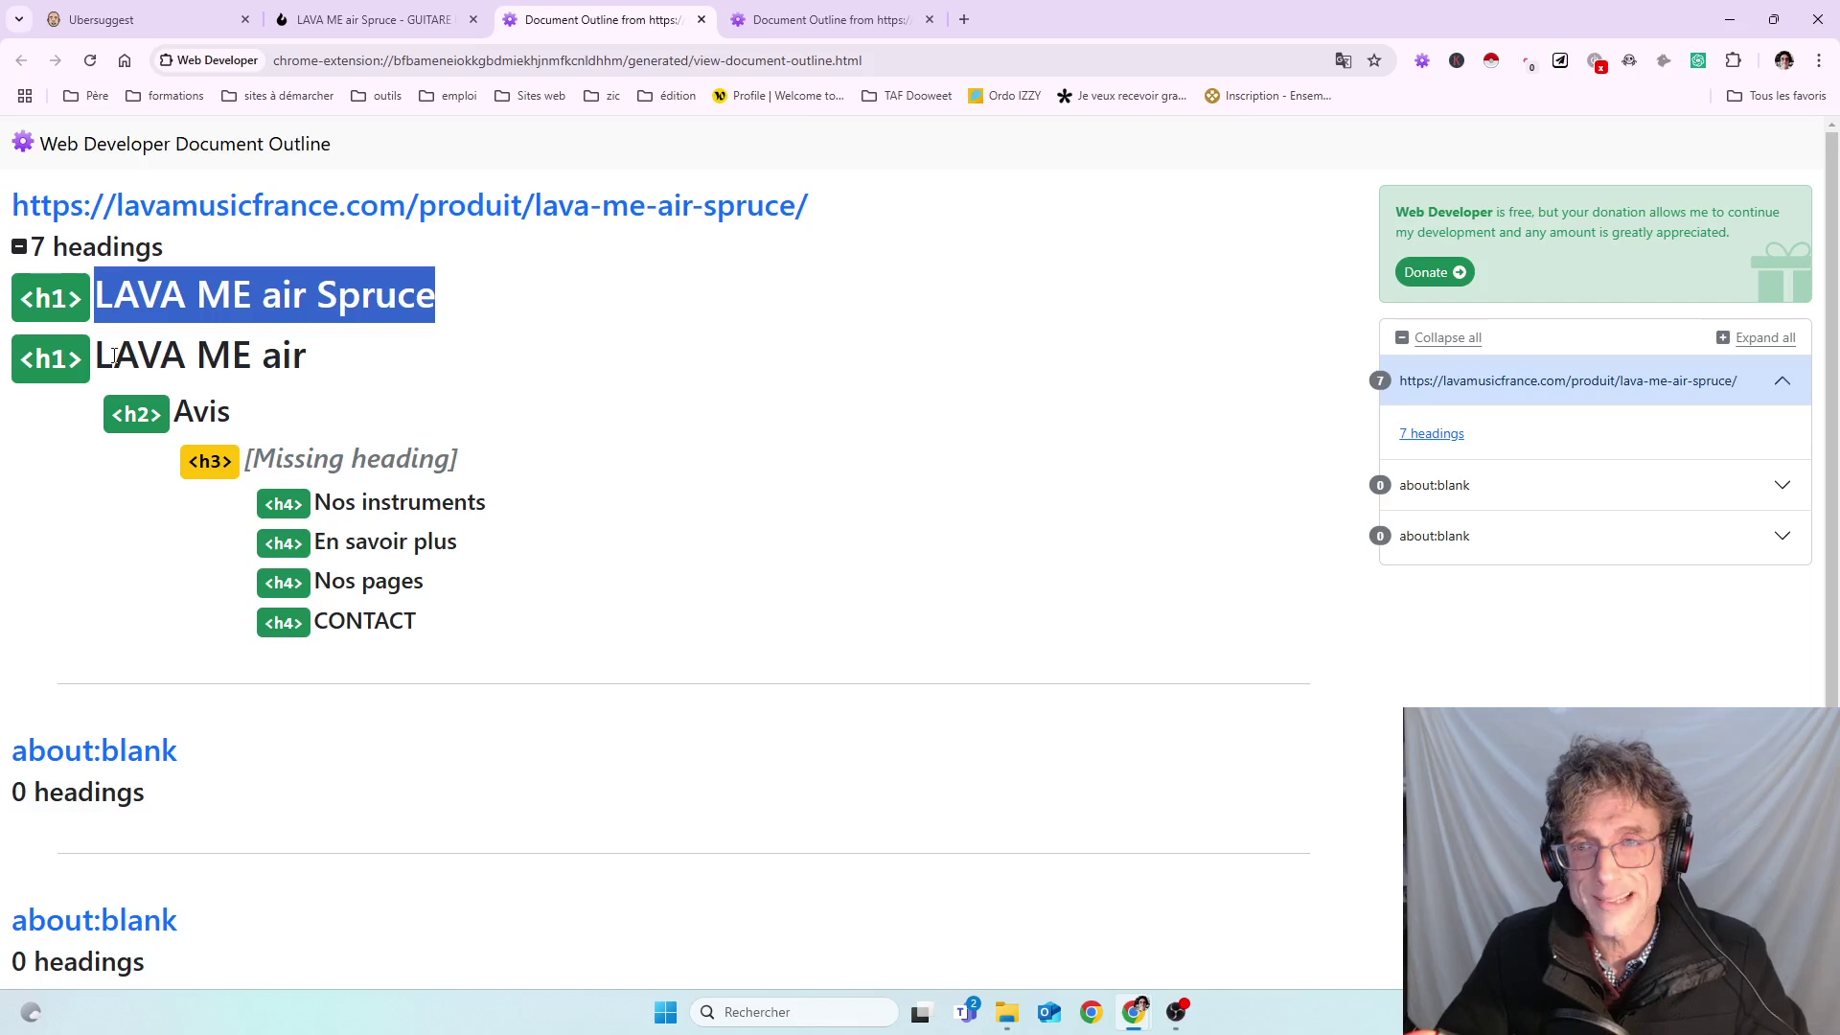
- Compare the two h1 headings, "LAVA ME air Spruce" and "LAVA ME air", in the product page's outline
{"action": "left_click_drag", "start_coordinate": [113, 357], "coordinate": [362, 370]}
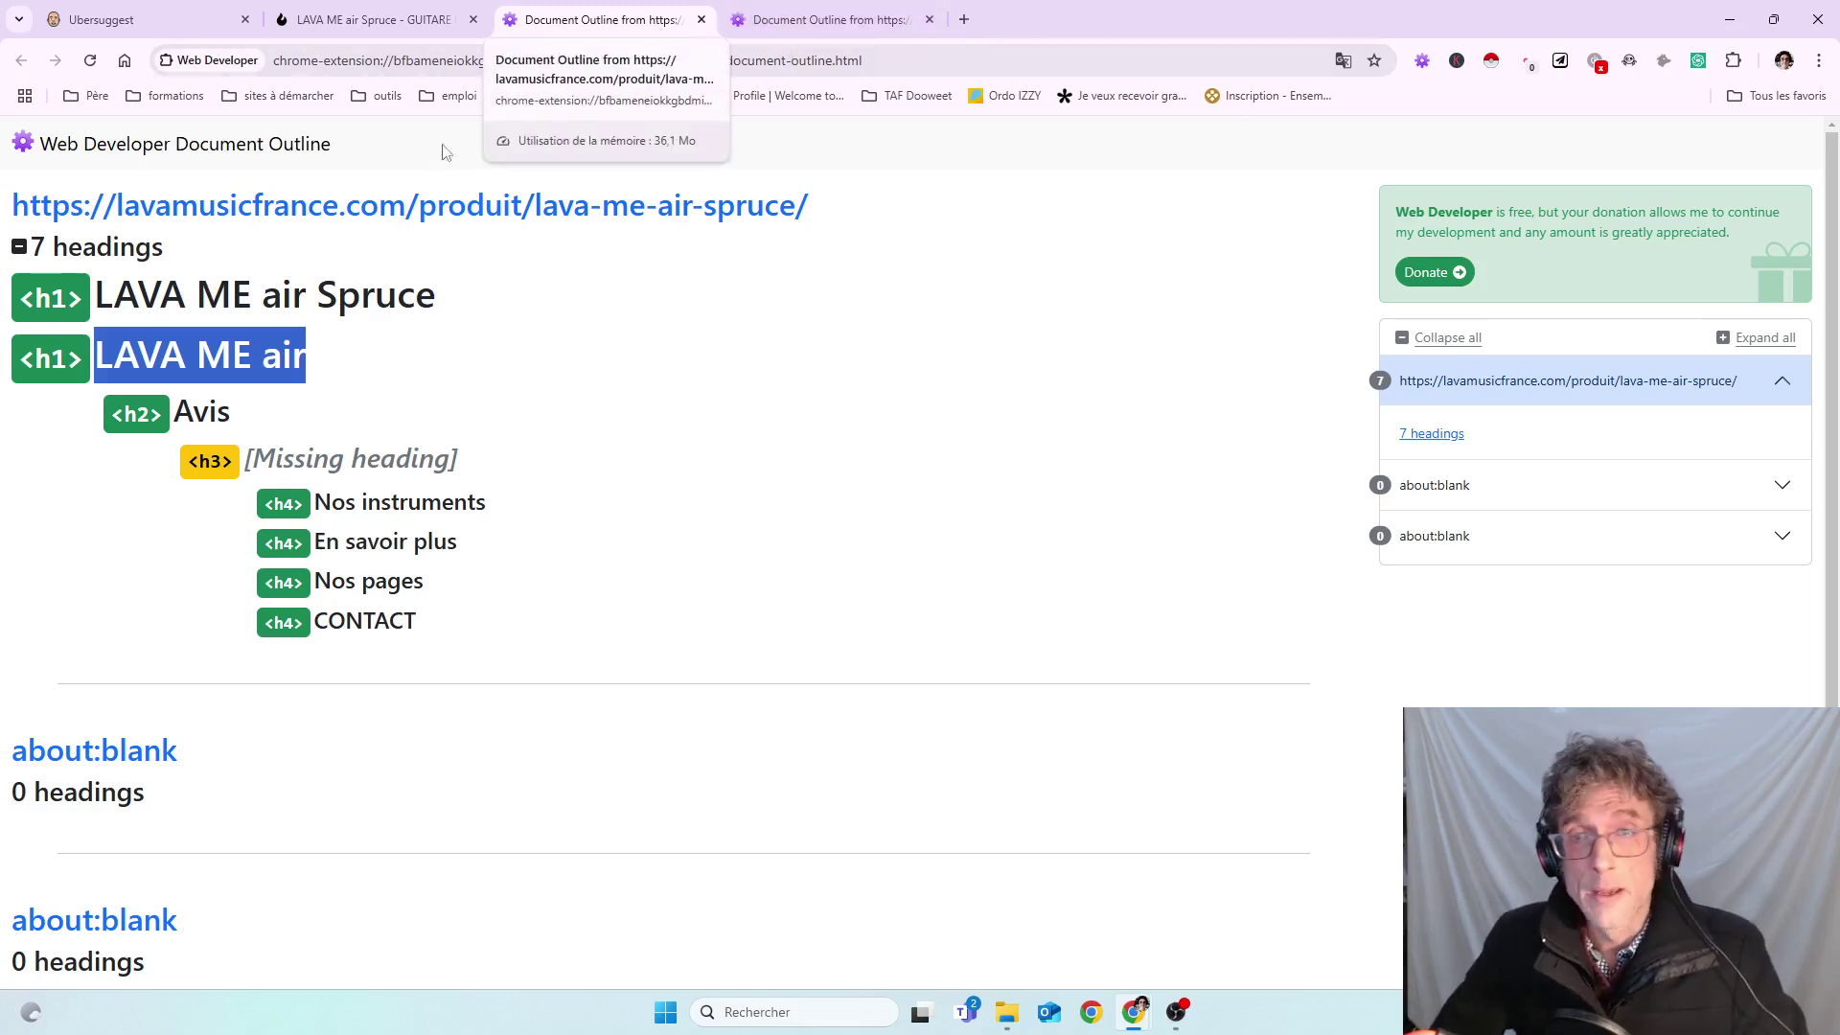
{"action": "left_click_drag", "start_coordinate": [96, 297], "coordinate": [483, 285]}
{"action": "left_click_drag", "start_coordinate": [103, 354], "coordinate": [311, 381]}
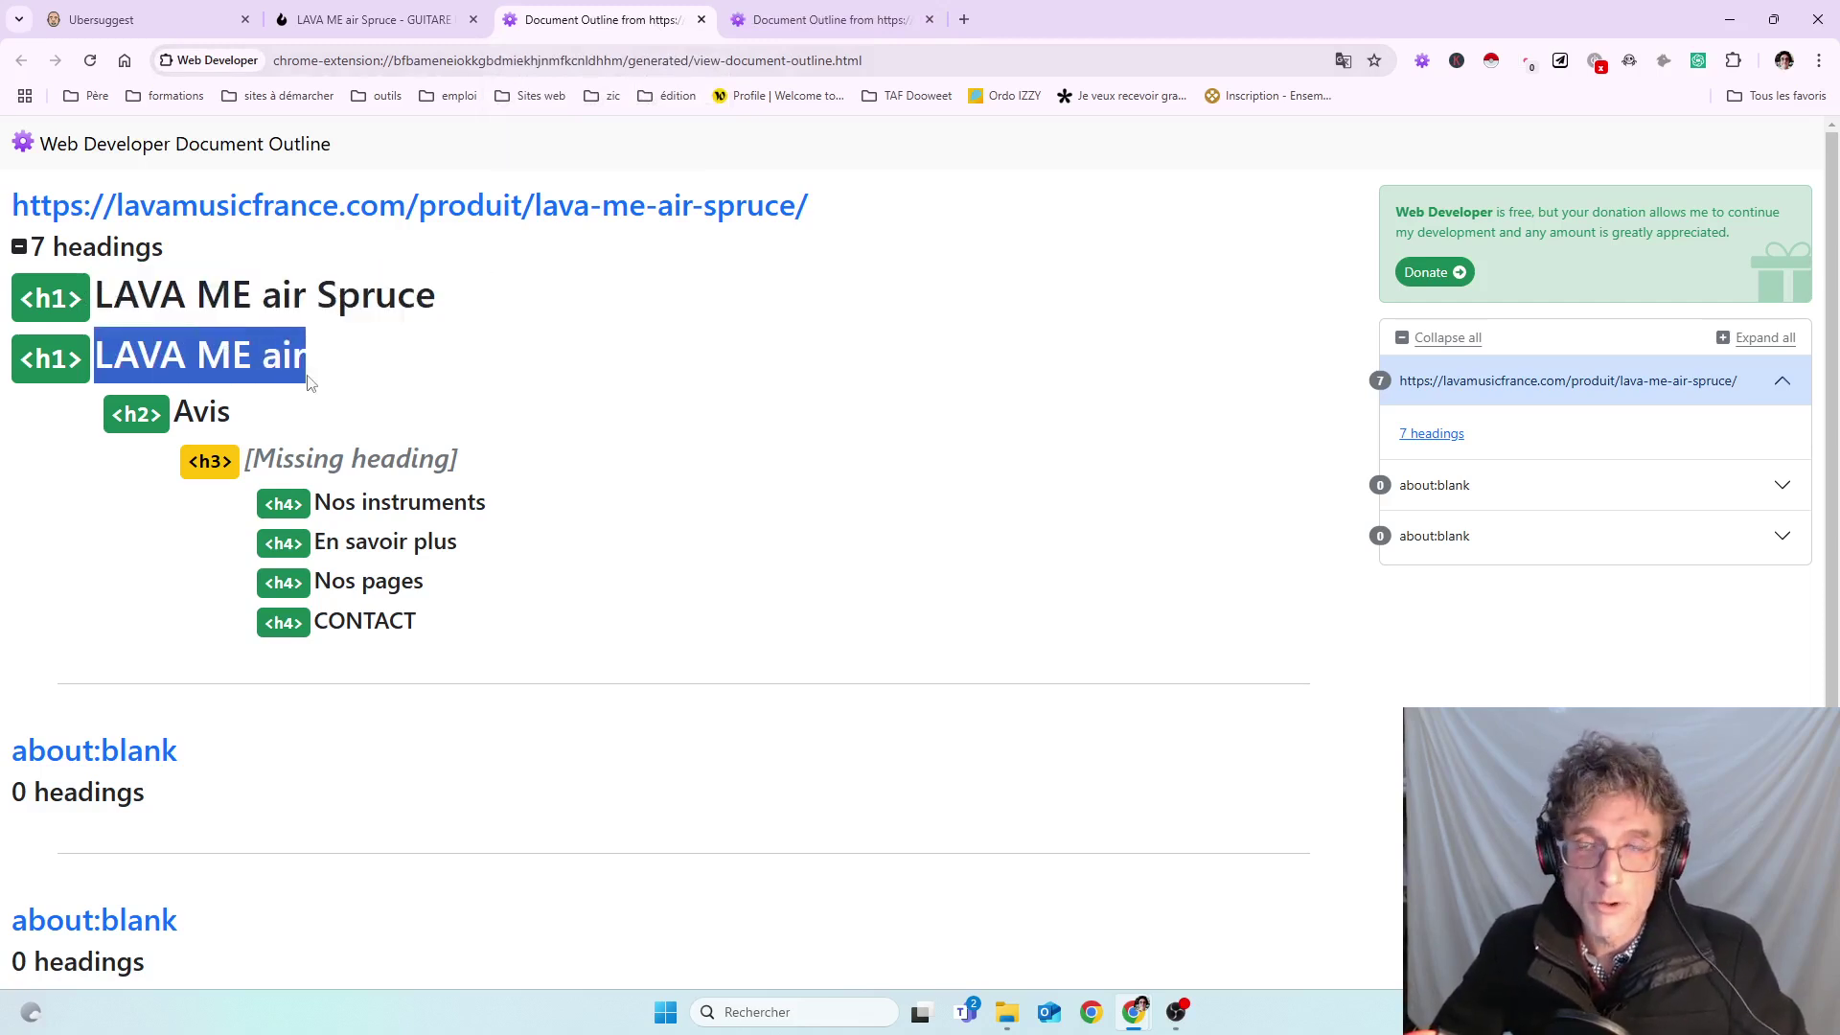
{"action": "double_click", "coordinate": [367, 298]}
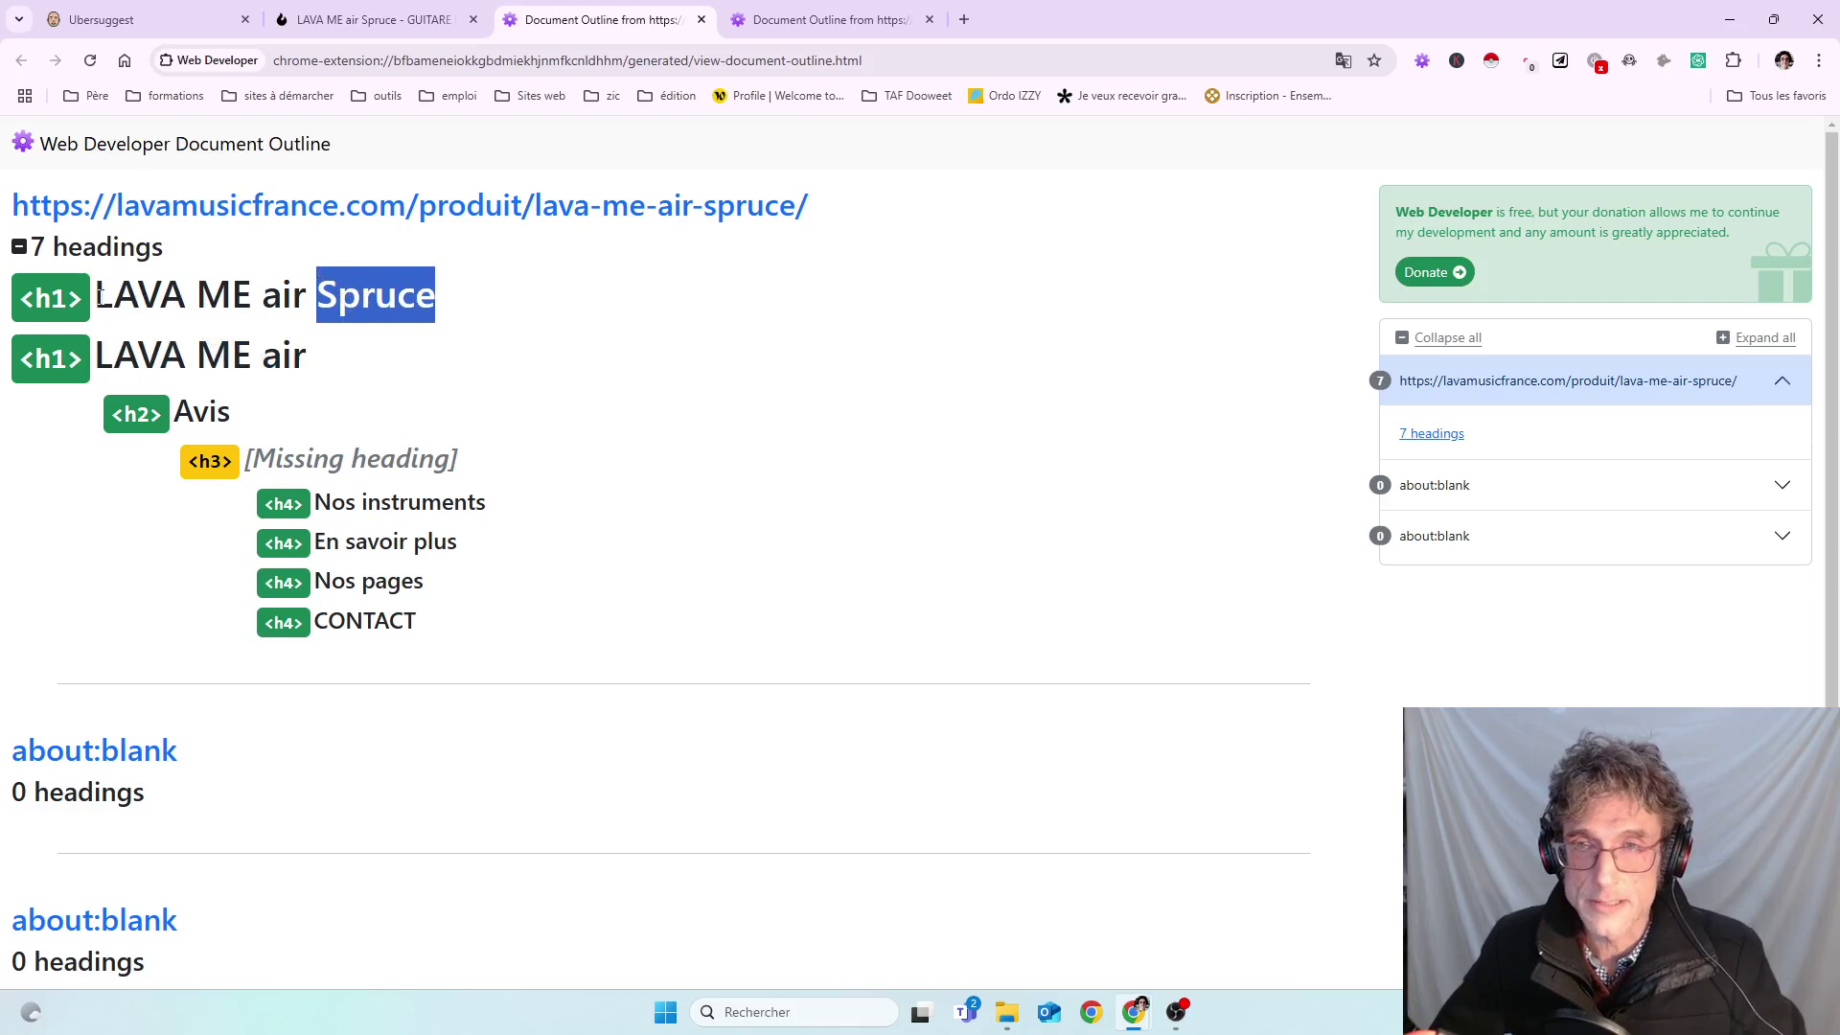
{"action": "left_click_drag", "start_coordinate": [100, 295], "coordinate": [437, 297]}
{"action": "left_click_drag", "start_coordinate": [105, 358], "coordinate": [315, 358]}
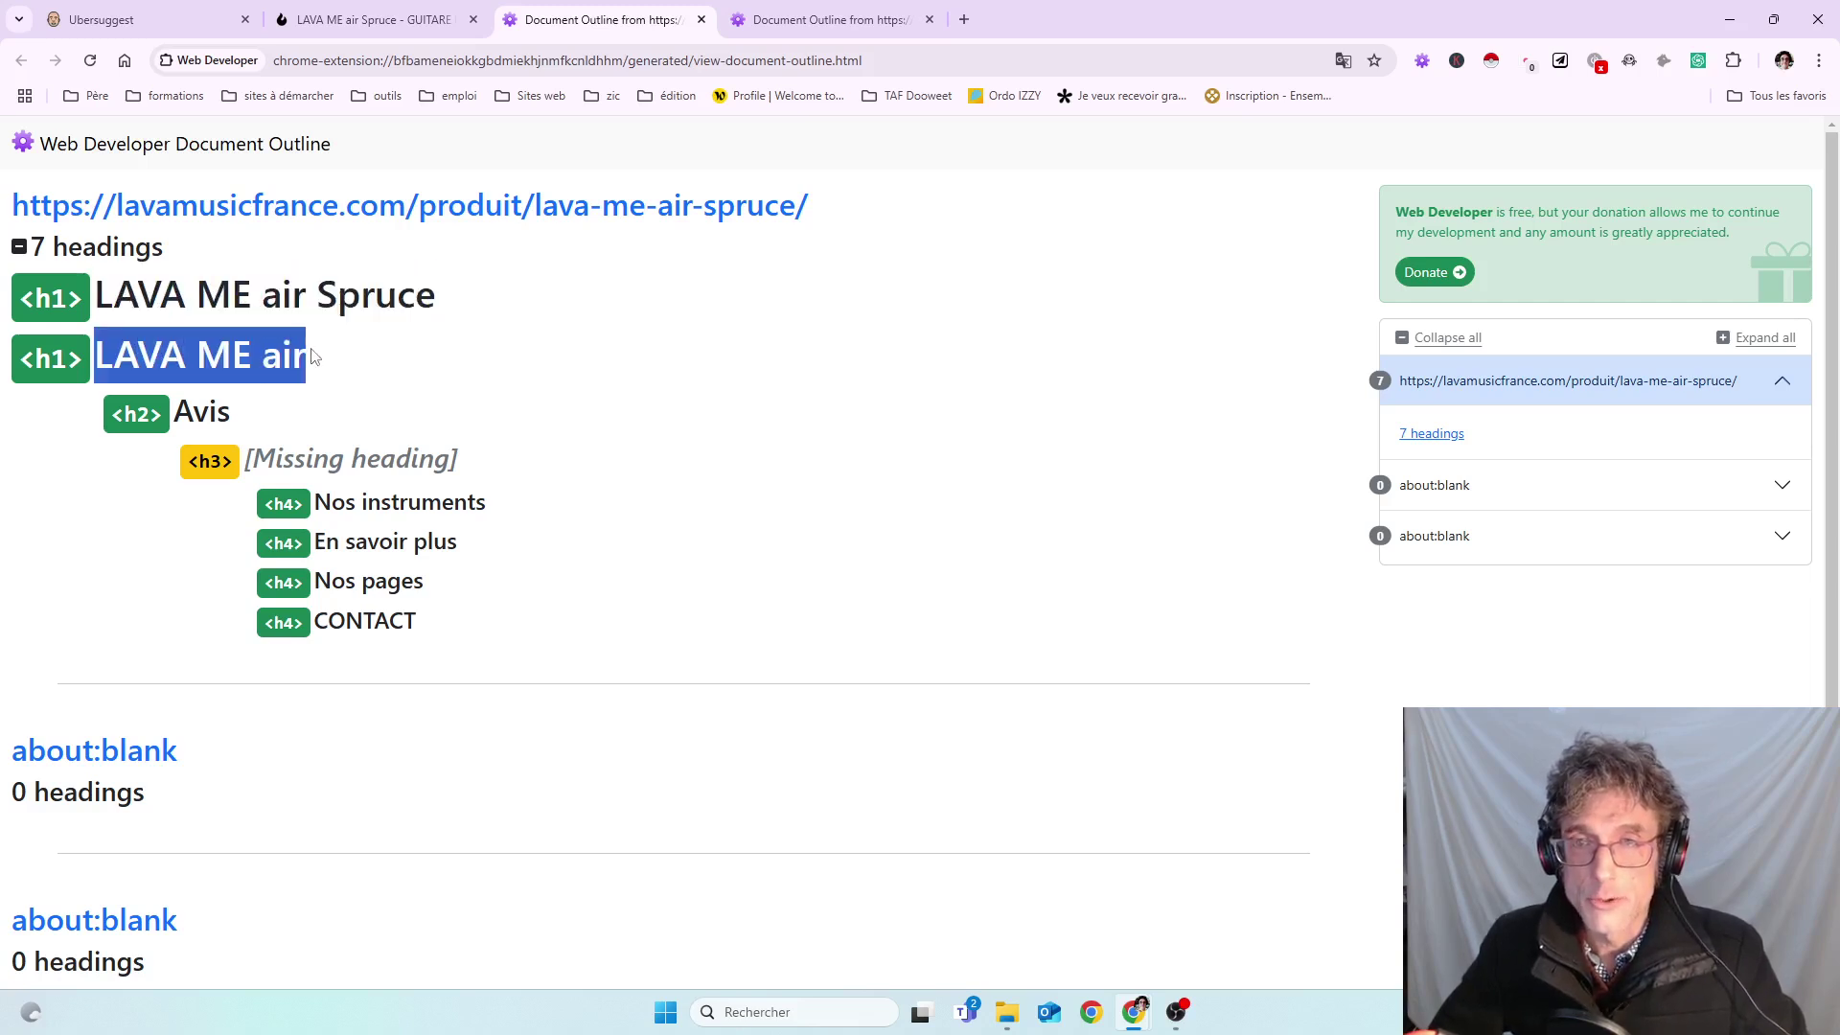
- Close both open document outlines and generate a fresh one for the LAVA ME air Spruce product page with Web Developer
{"action": "left_click", "coordinate": [701, 20]}
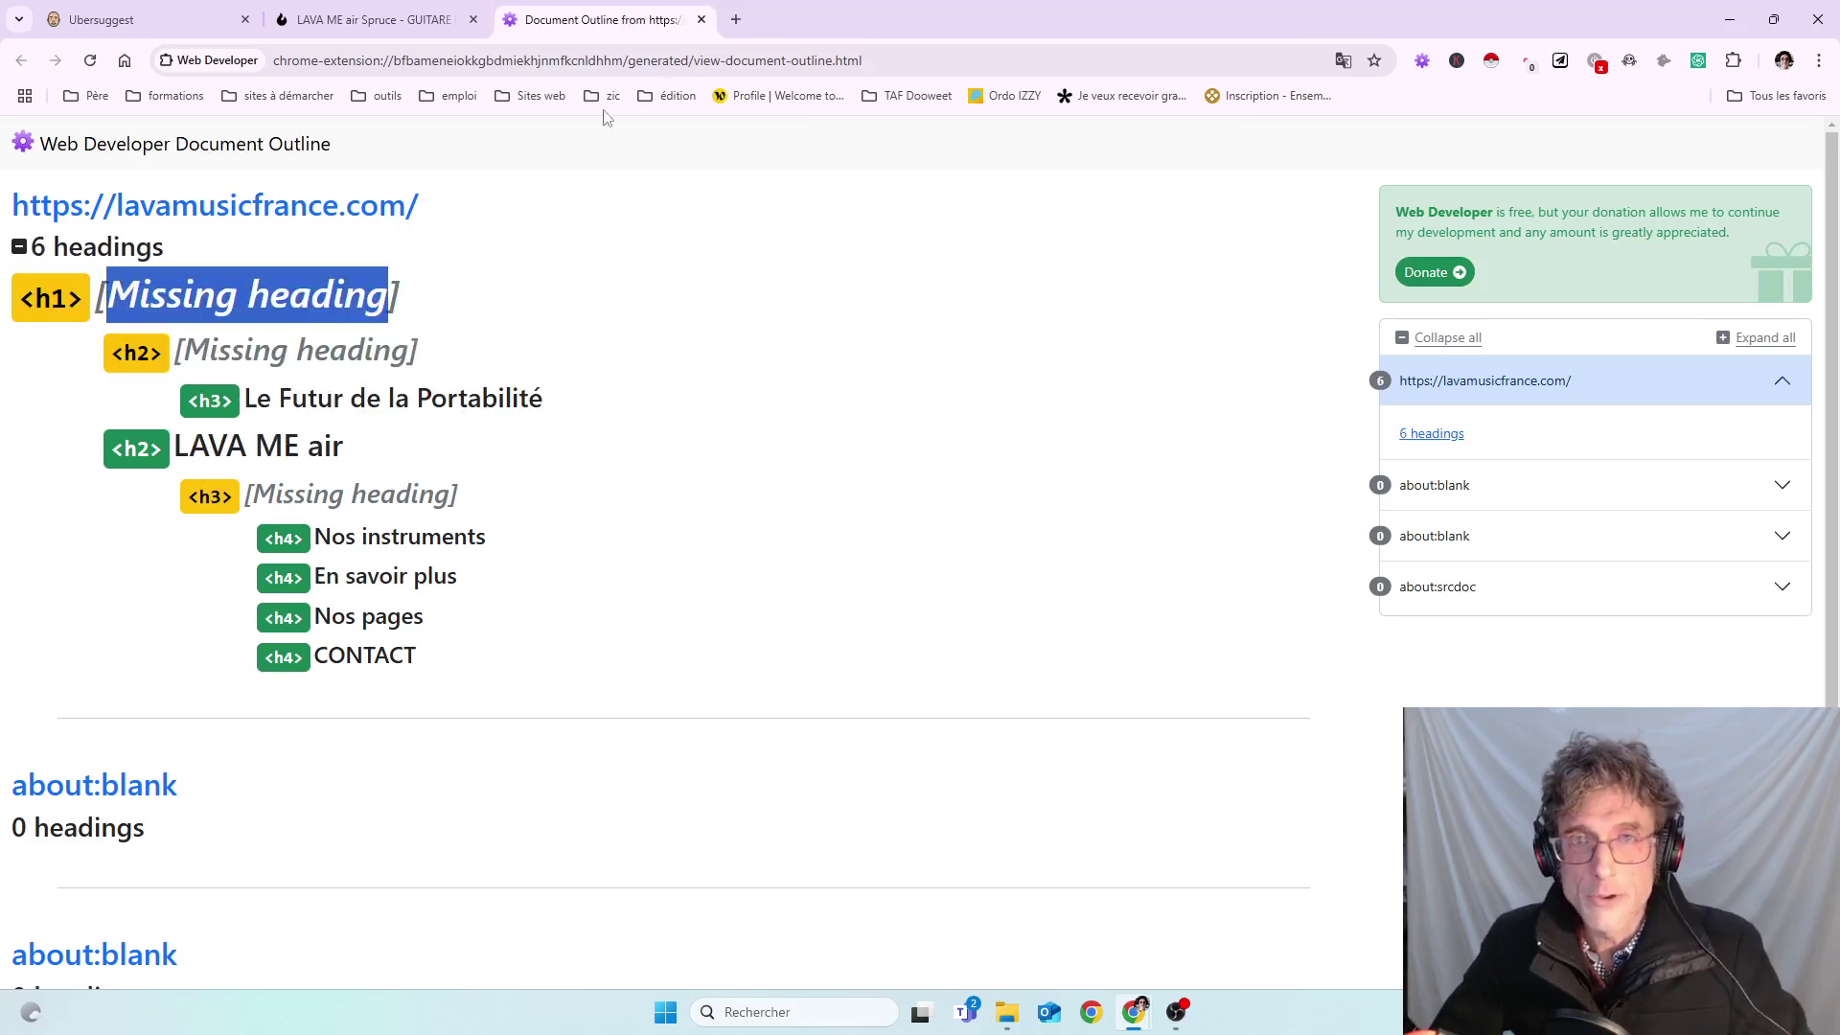
{"action": "left_click", "coordinate": [702, 19]}
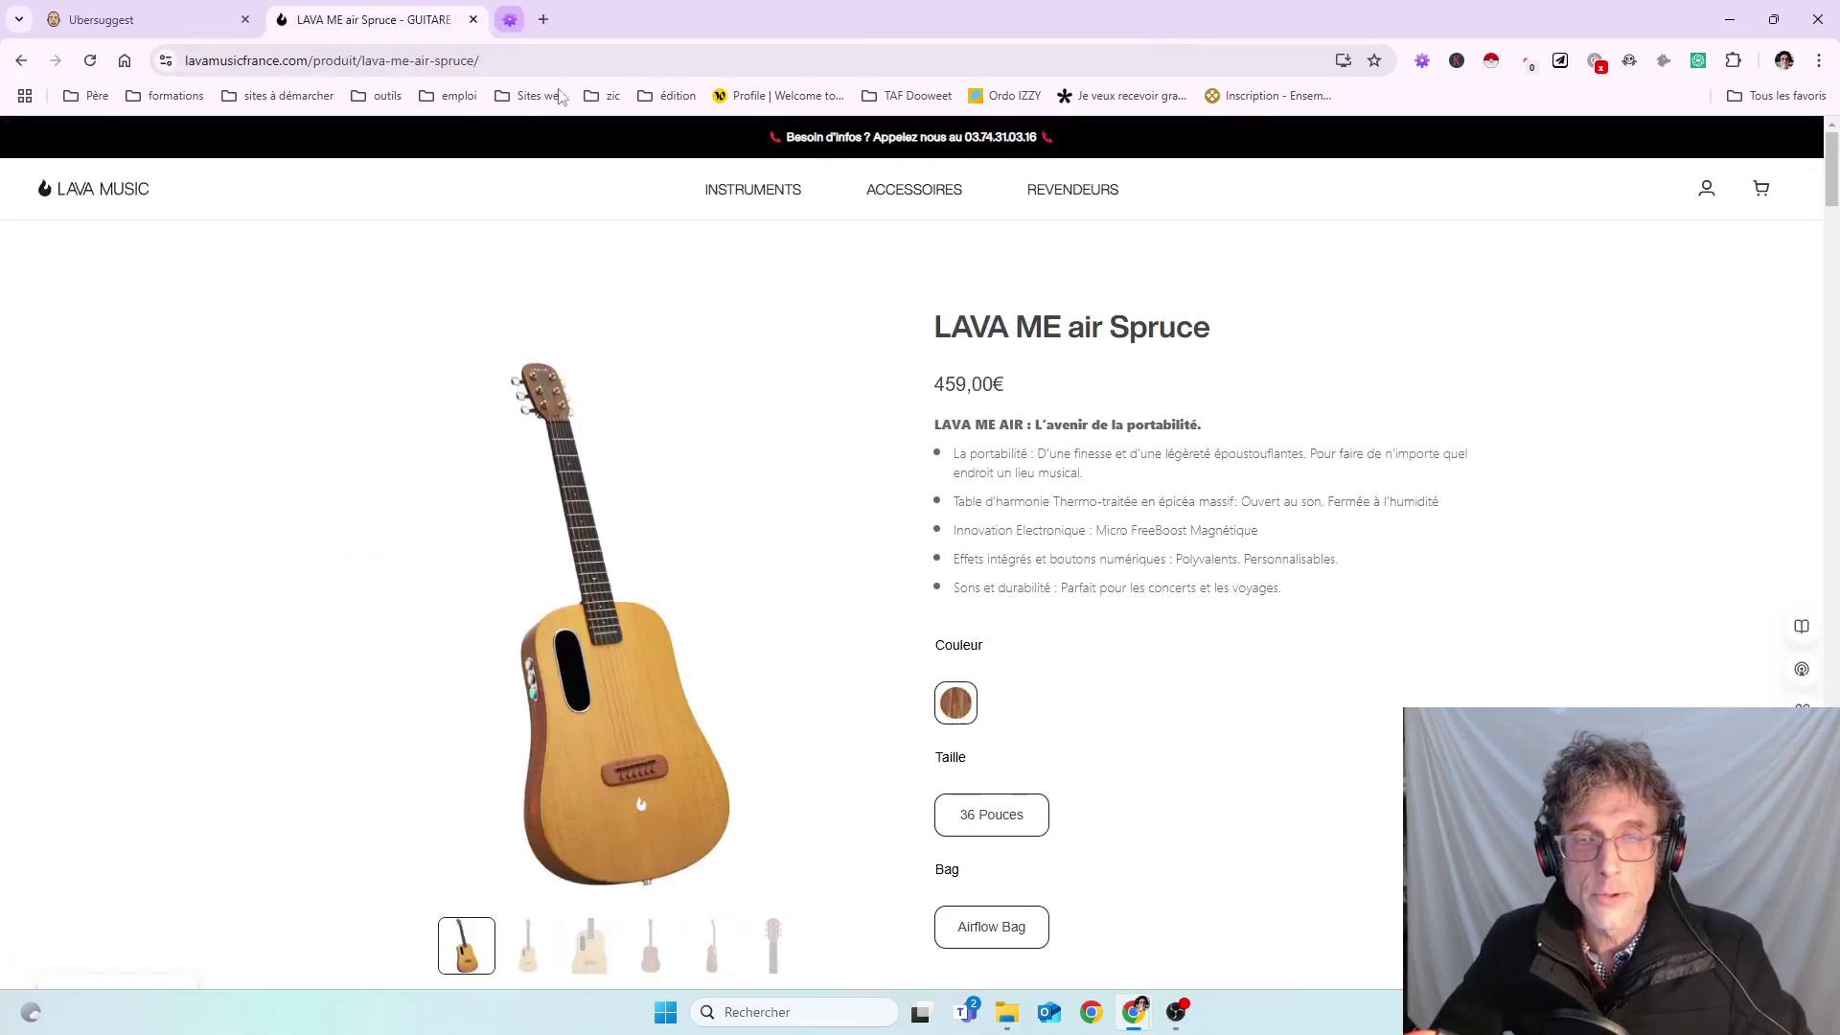
{"action": "left_click", "coordinate": [1421, 60]}
{"action": "left_click", "coordinate": [1209, 197]}
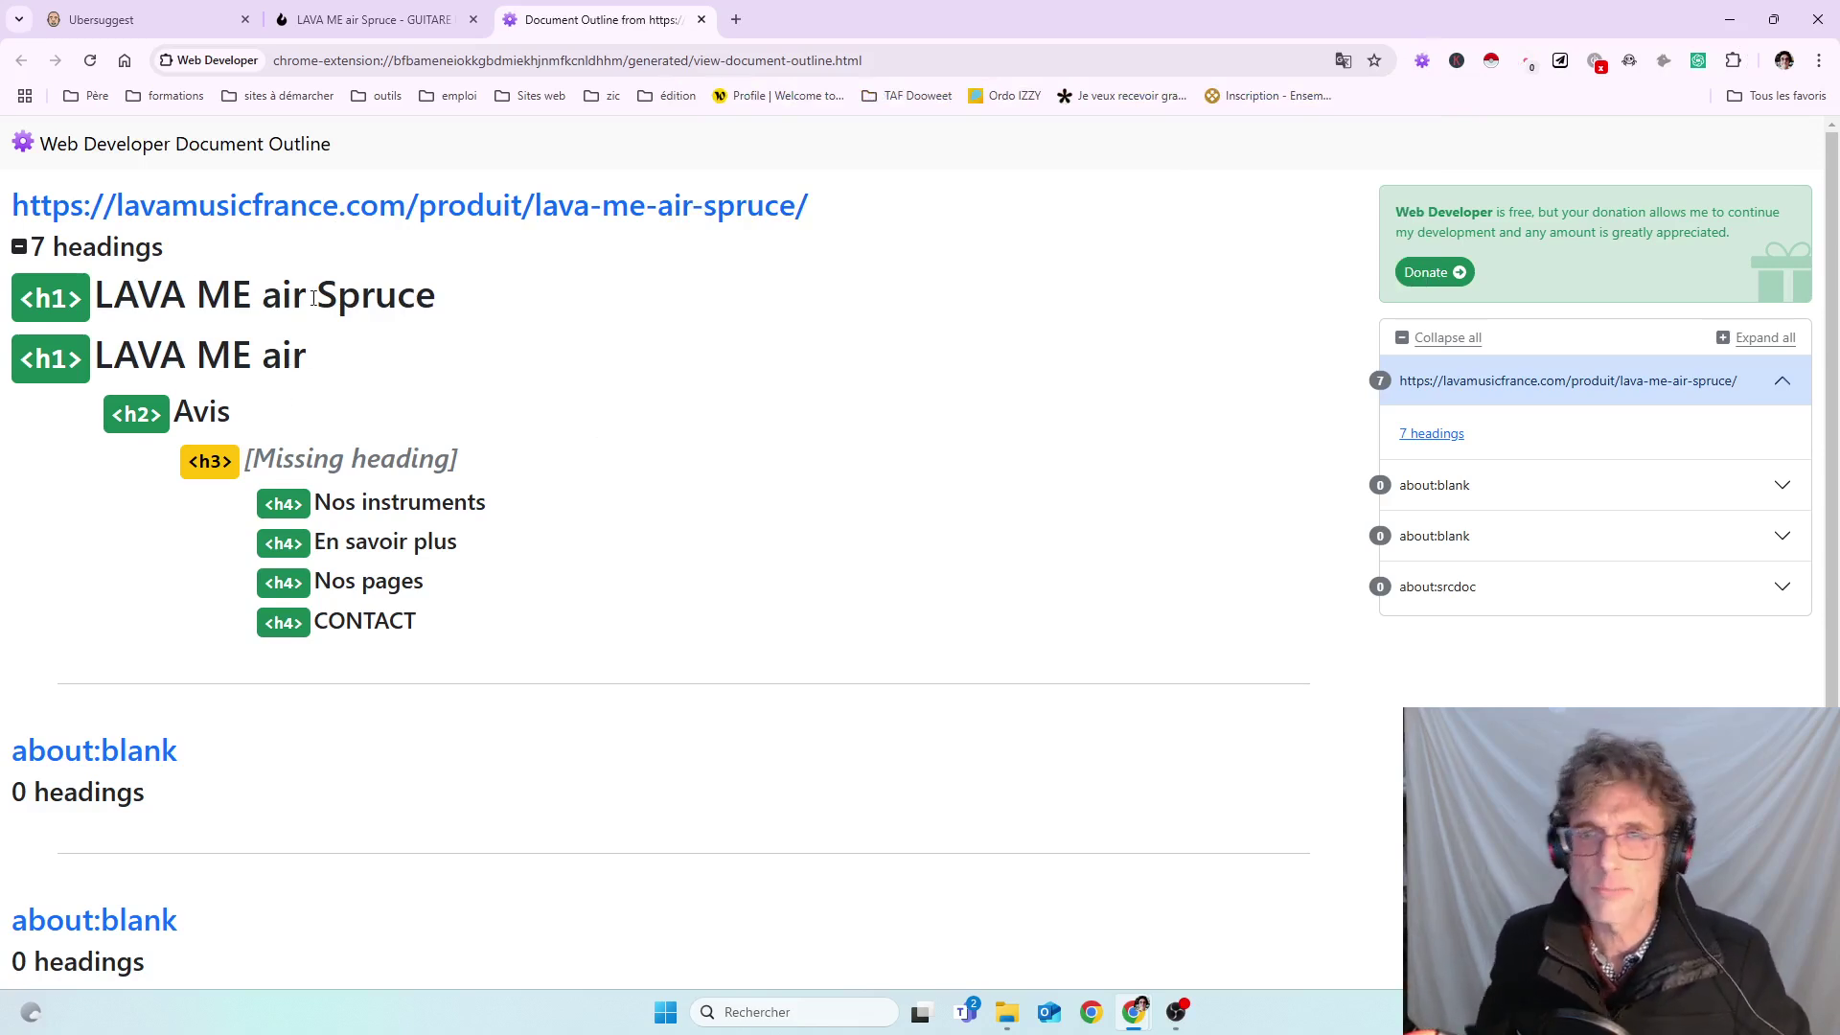
- Examine the "Avis" h2 and the h4 entries in the product page's heading outline
{"action": "double_click", "coordinate": [195, 420]}
{"action": "left_click_drag", "start_coordinate": [107, 358], "coordinate": [261, 409]}
{"action": "double_click", "coordinate": [200, 419]}
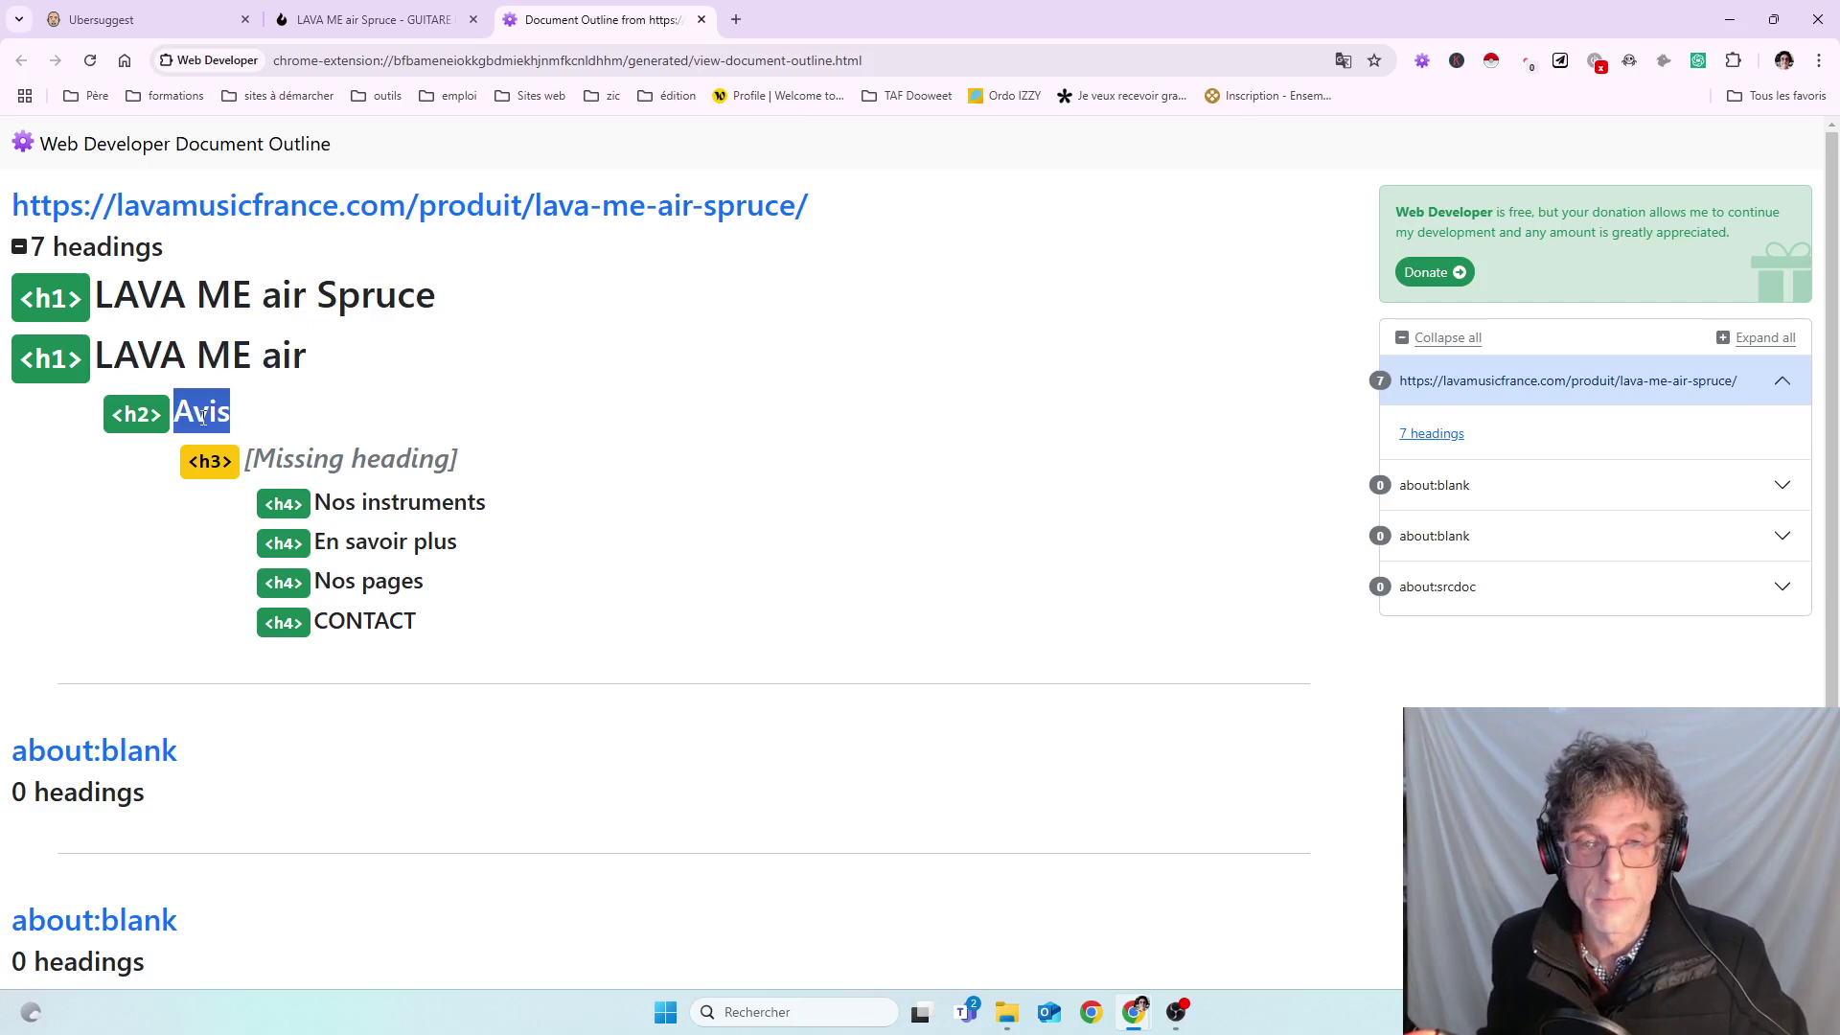
{"action": "left_click_drag", "start_coordinate": [324, 499], "coordinate": [481, 608]}
{"action": "left_click", "coordinate": [484, 599]}
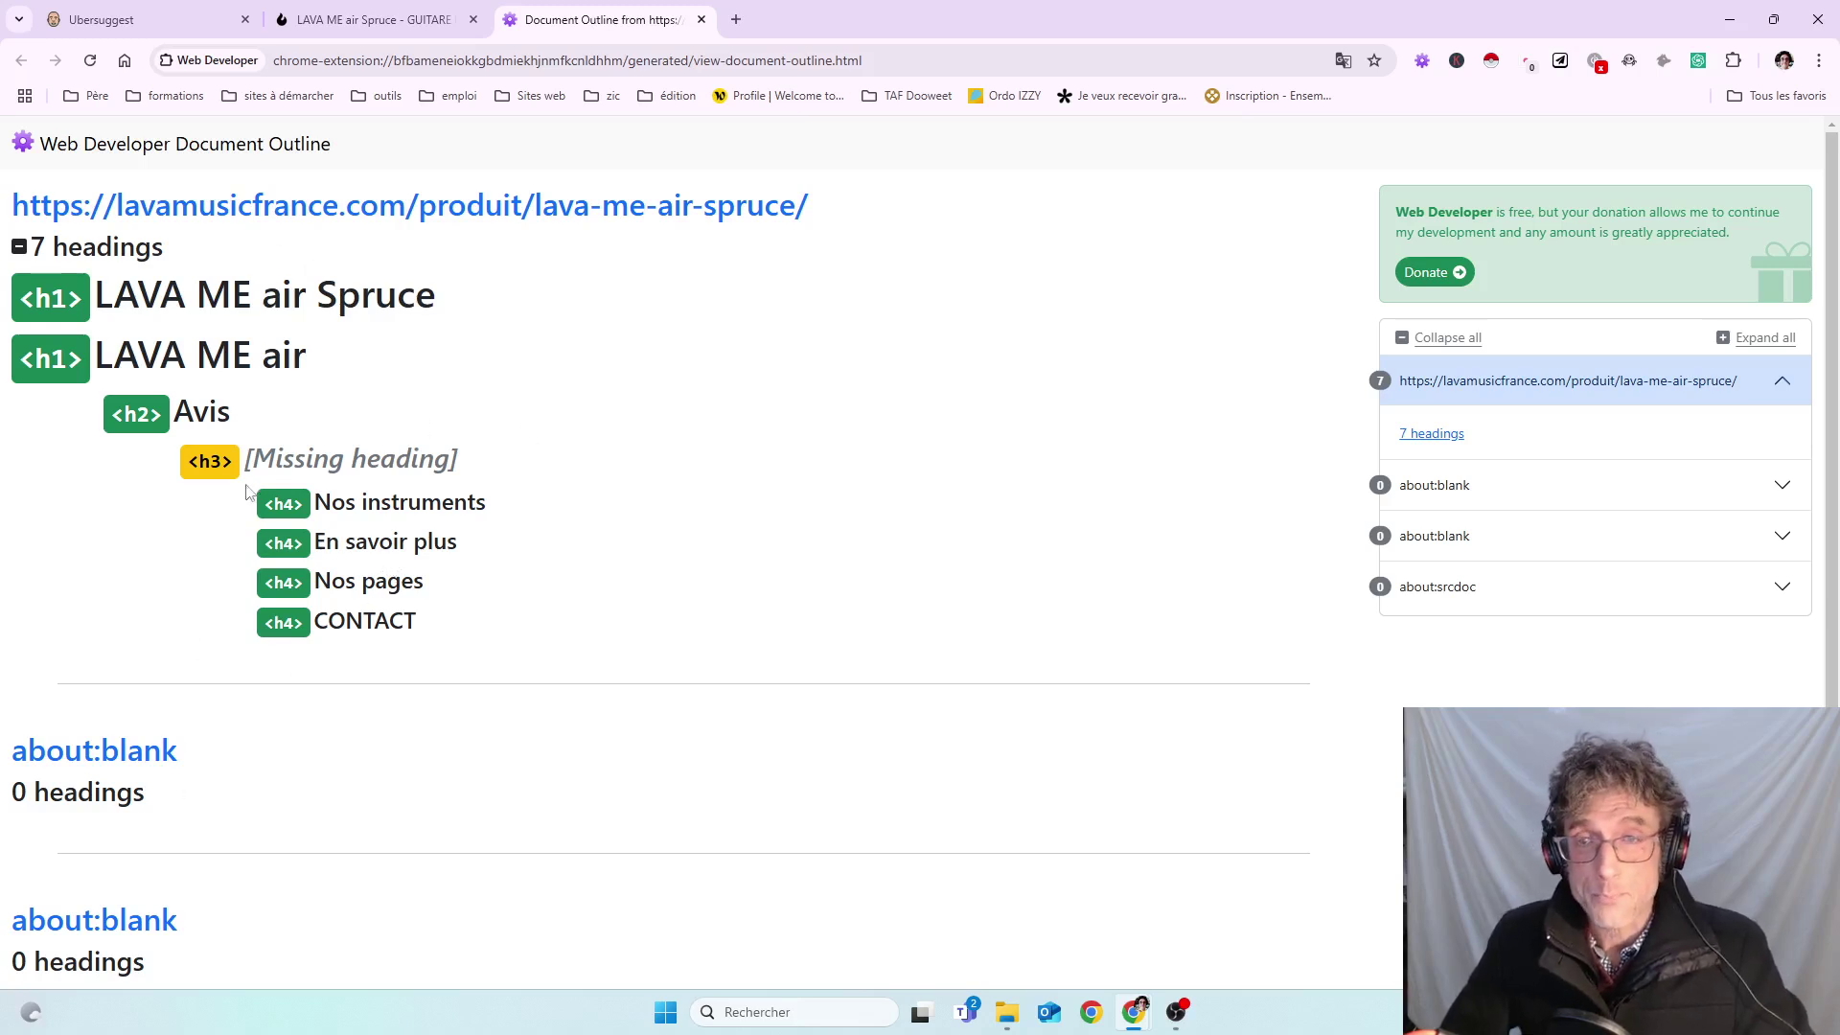
- Recheck the wording of both h1 headings in the regenerated product page outline
{"action": "left_click_drag", "start_coordinate": [100, 355], "coordinate": [309, 365]}
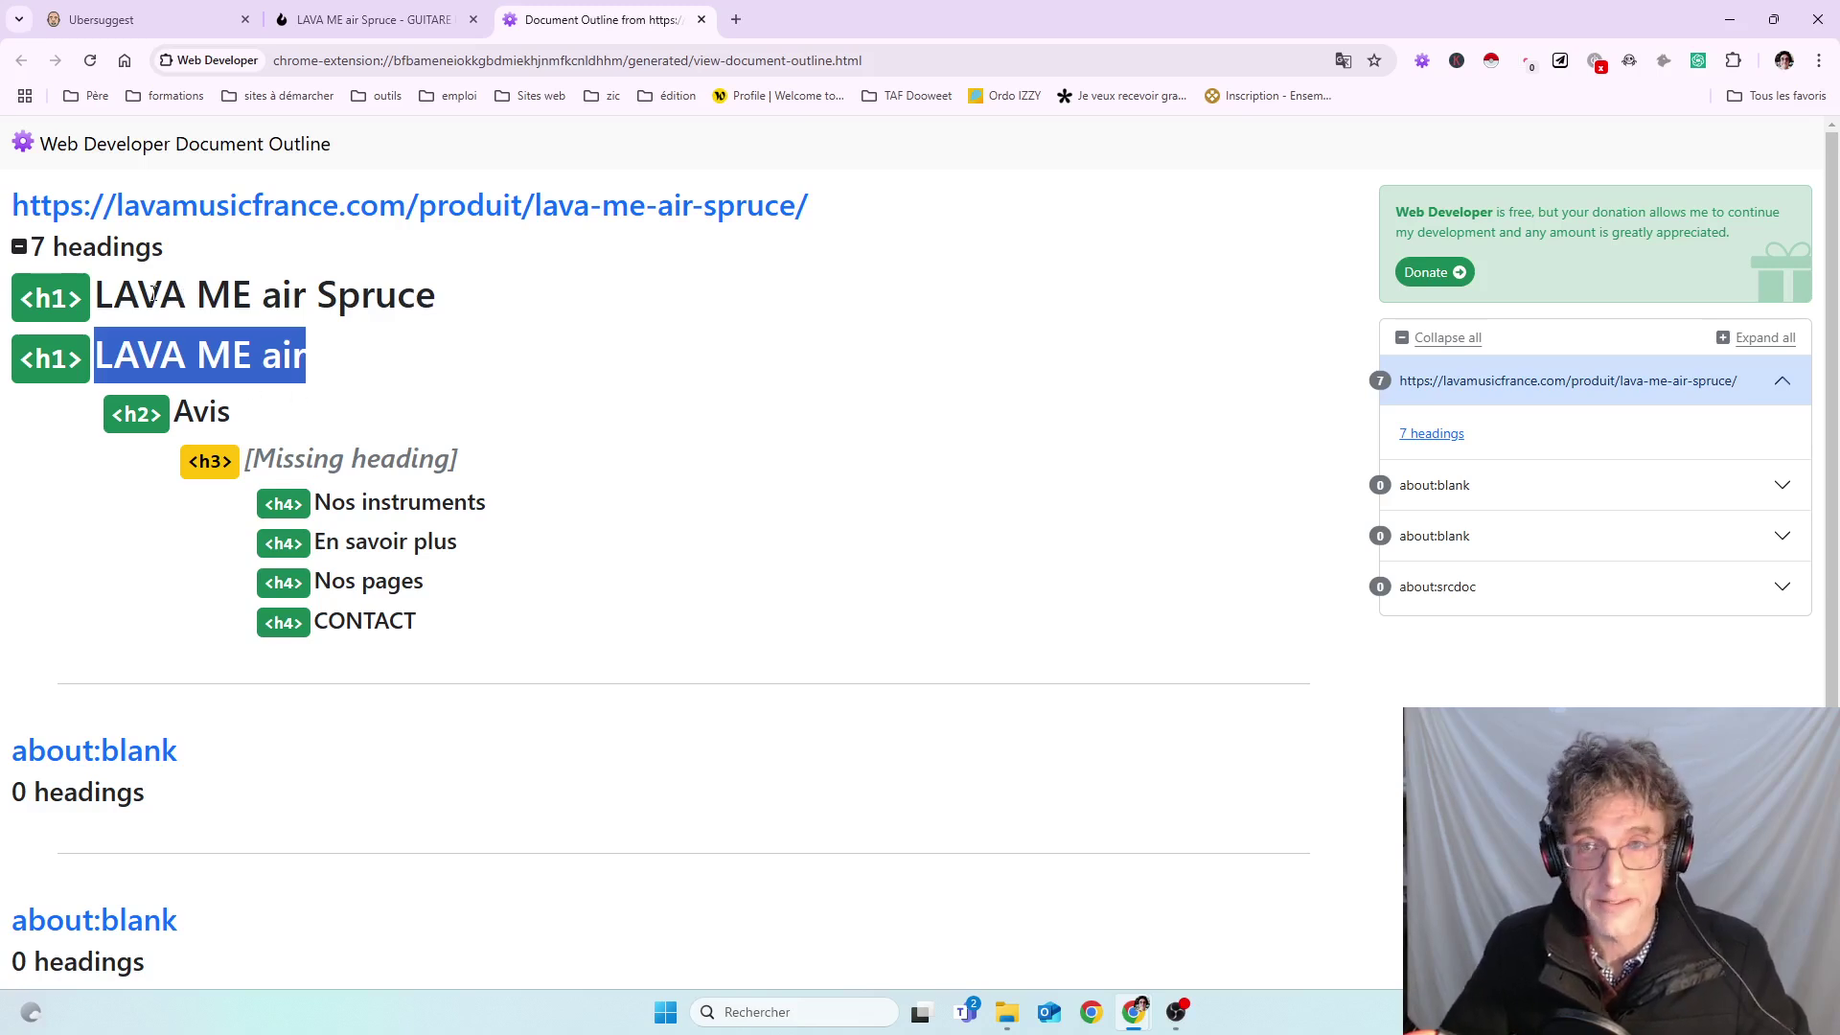
{"action": "left_click_drag", "start_coordinate": [154, 294], "coordinate": [370, 298]}
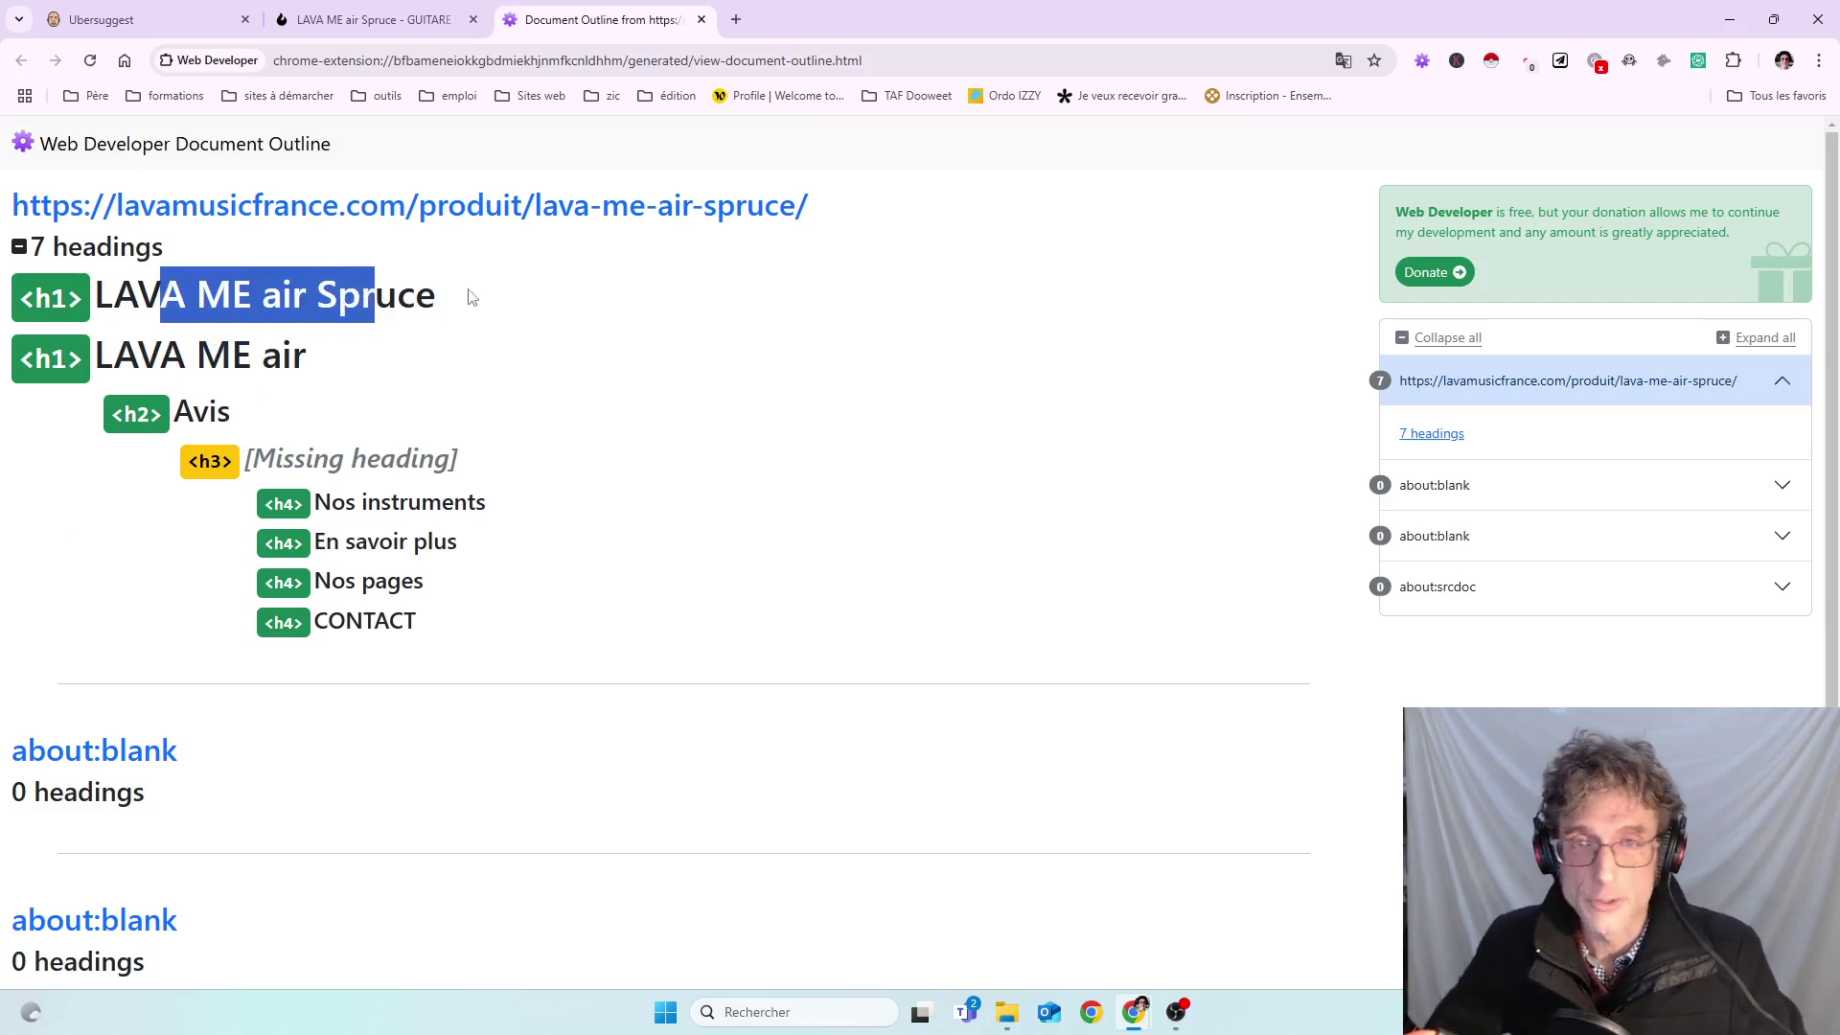
{"action": "left_click", "coordinate": [445, 316]}
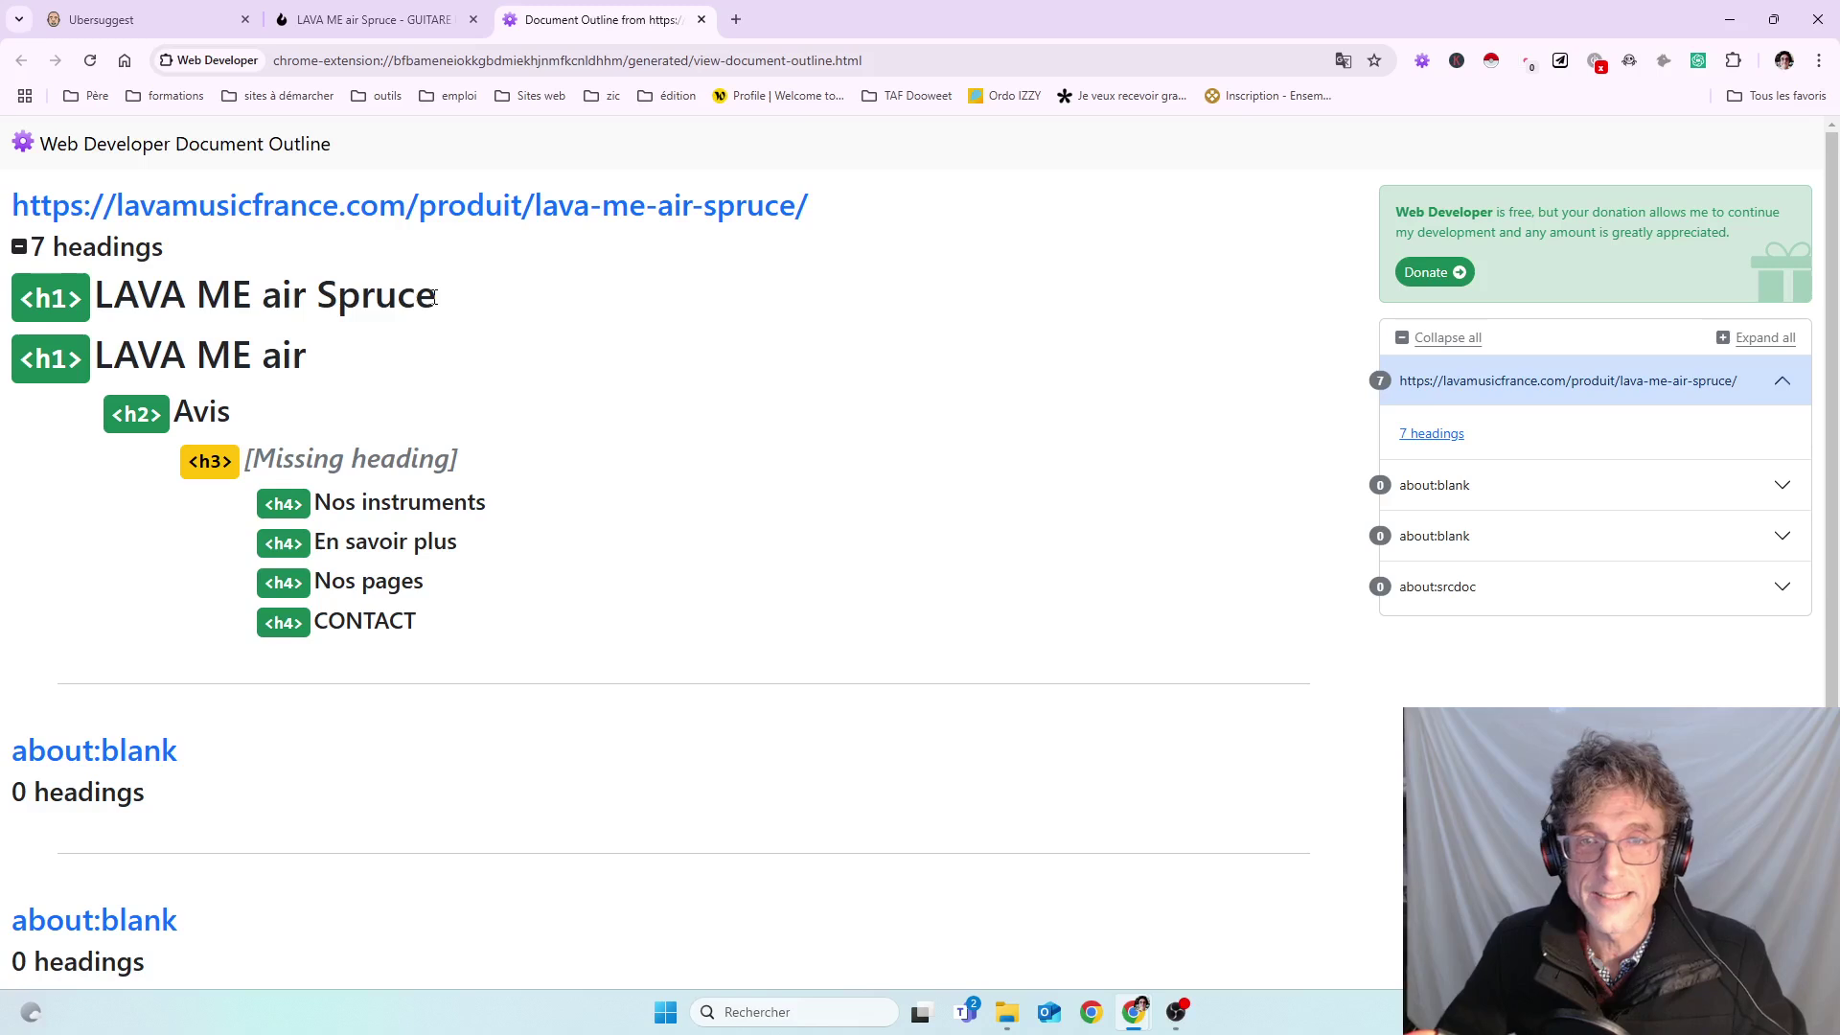
{"action": "left_click_drag", "start_coordinate": [434, 297], "coordinate": [99, 292]}
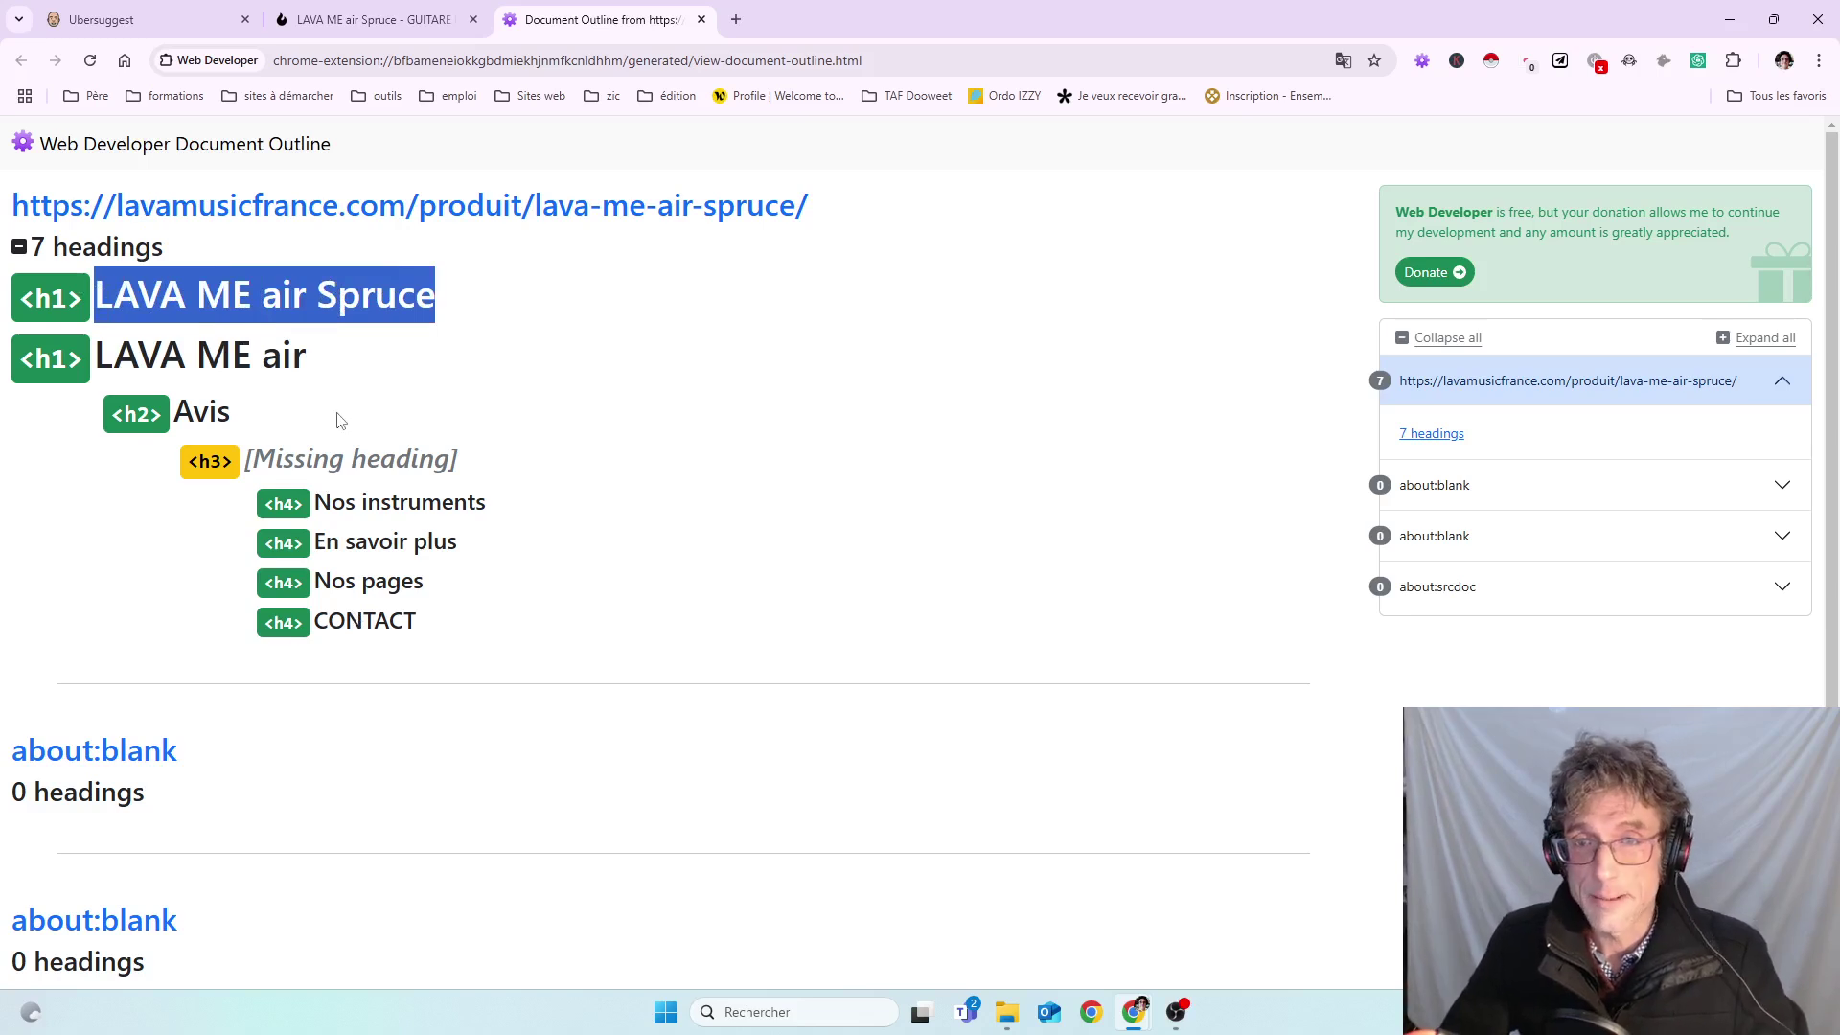
- Close the document outline and check the "LAVA ME AIR : L'avenir de la portabilité." tagline on the product page
{"action": "left_click", "coordinate": [702, 19]}
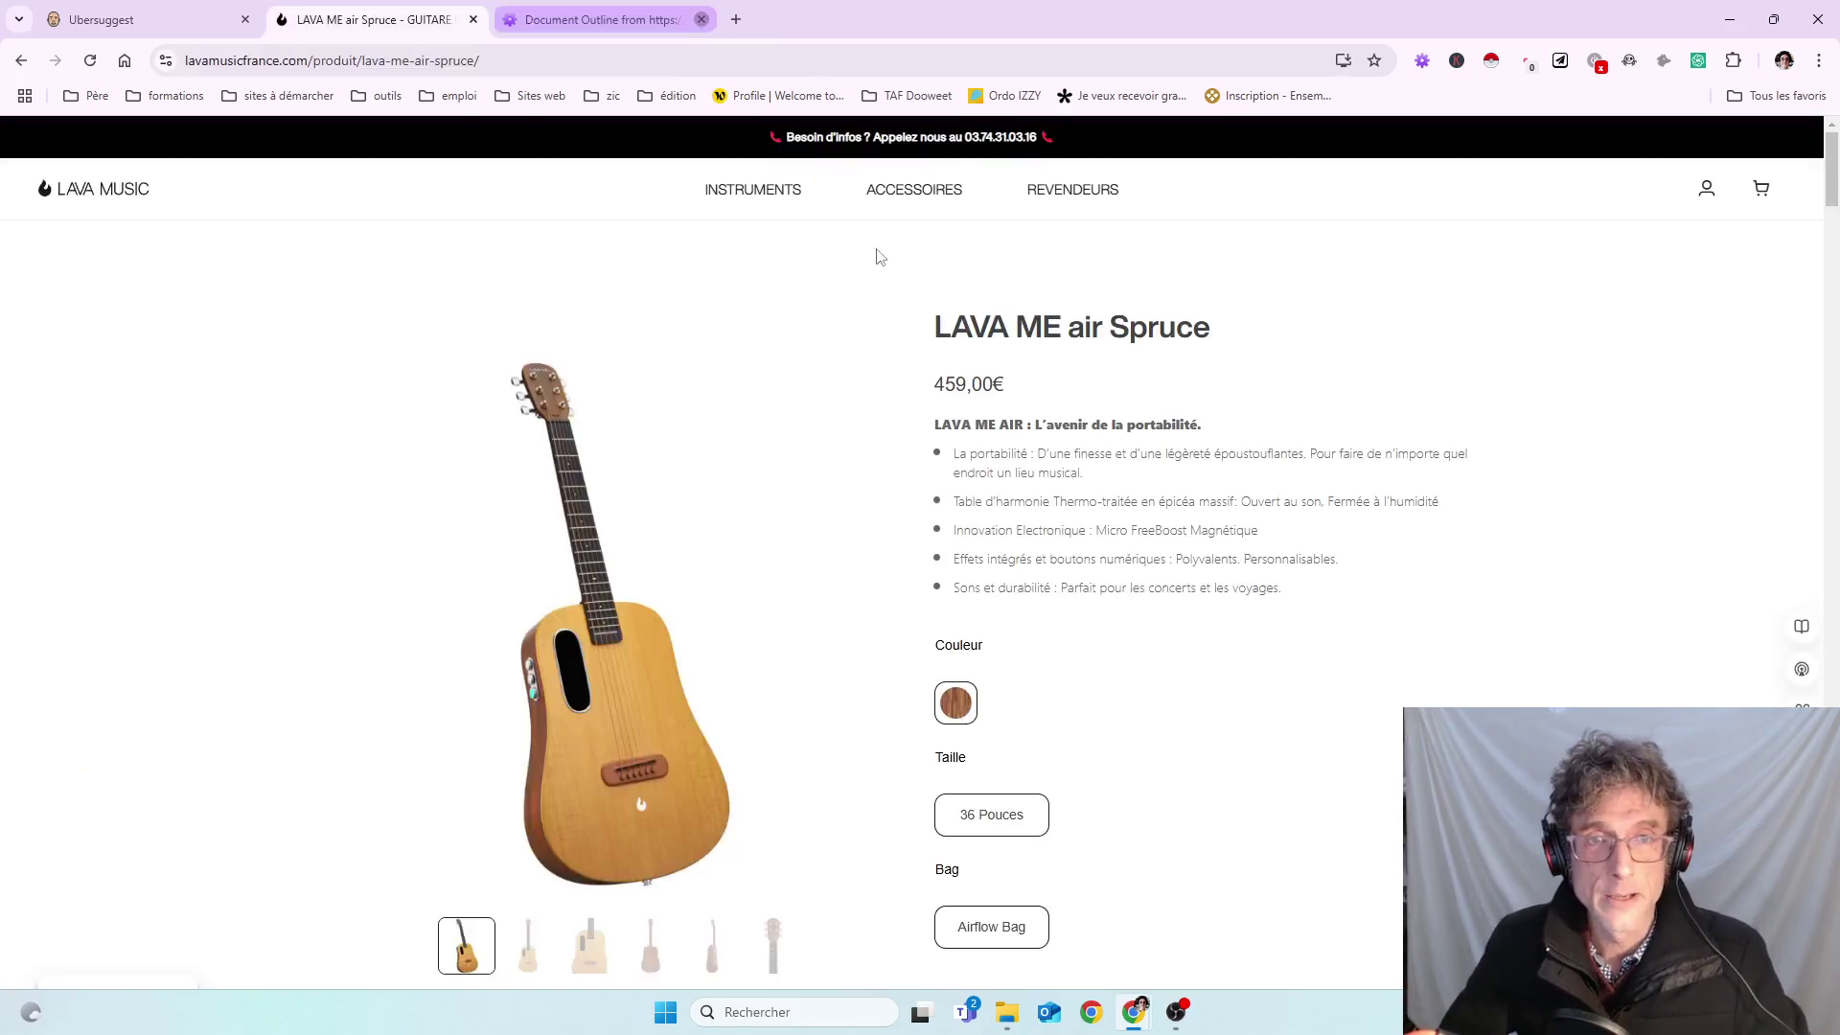
{"action": "triple_click", "coordinate": [1033, 423]}
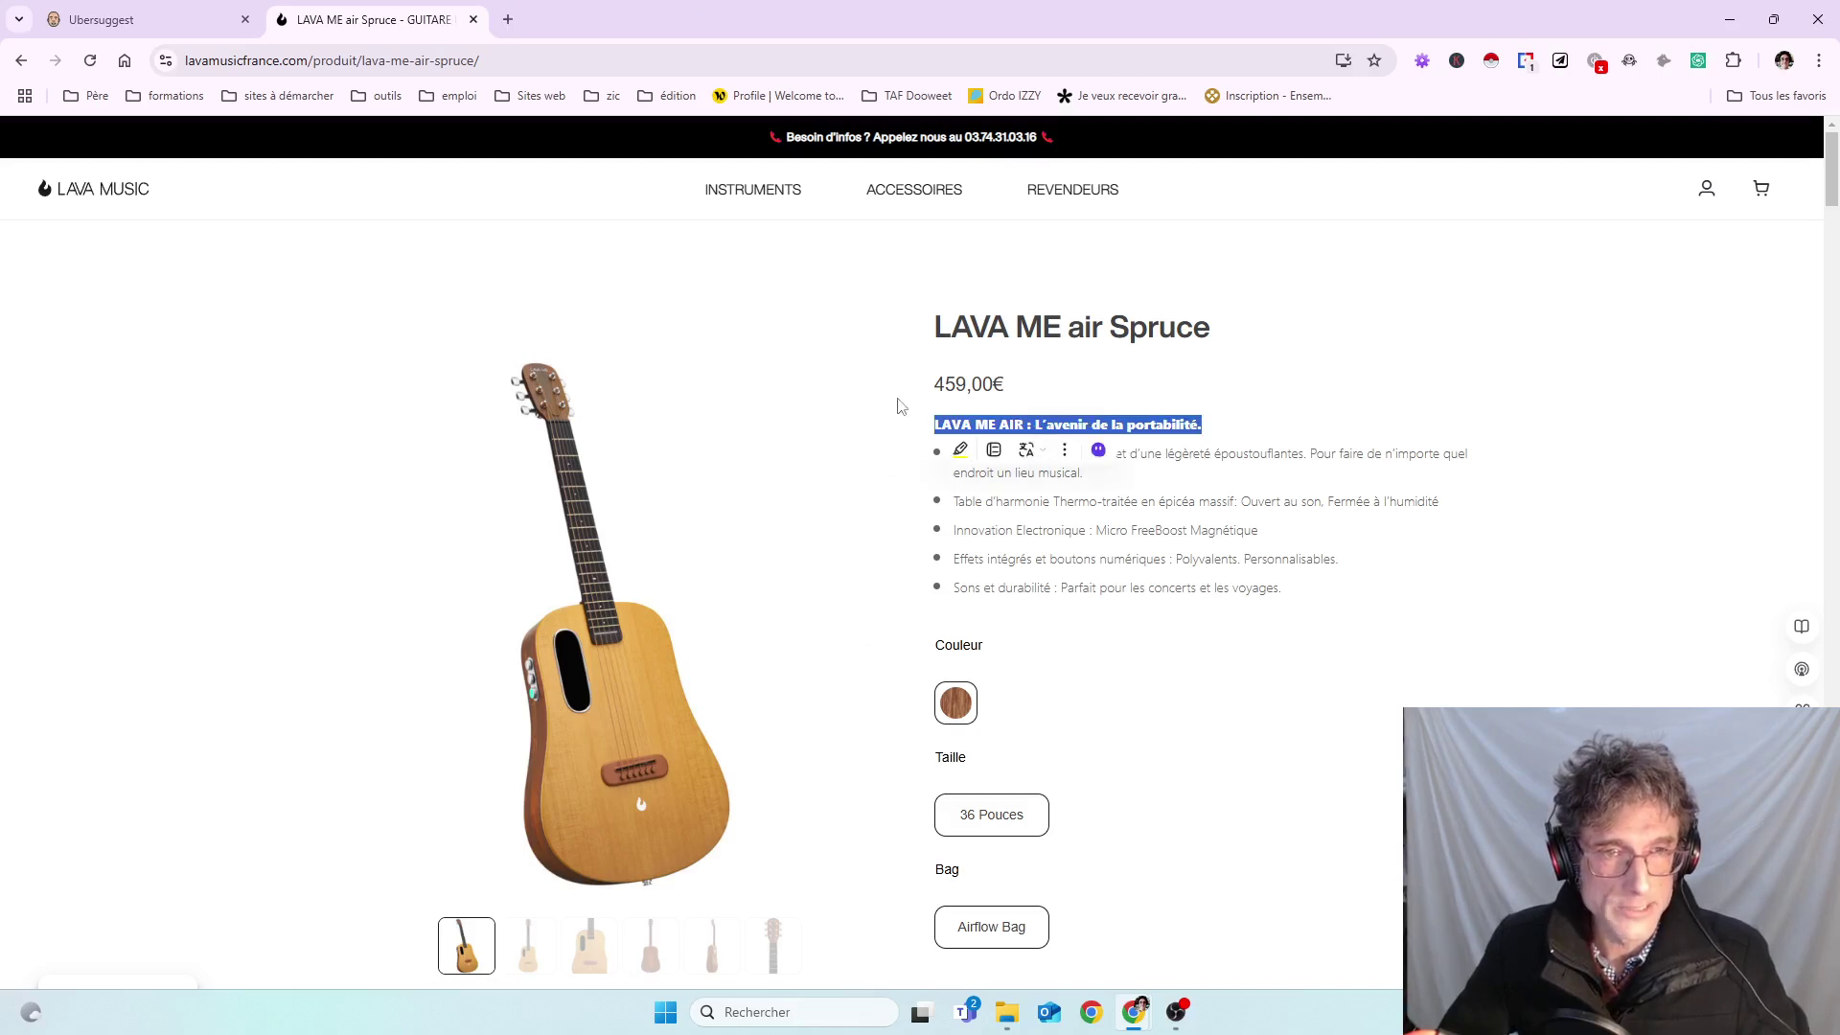
{"action": "left_click", "coordinate": [1154, 402]}
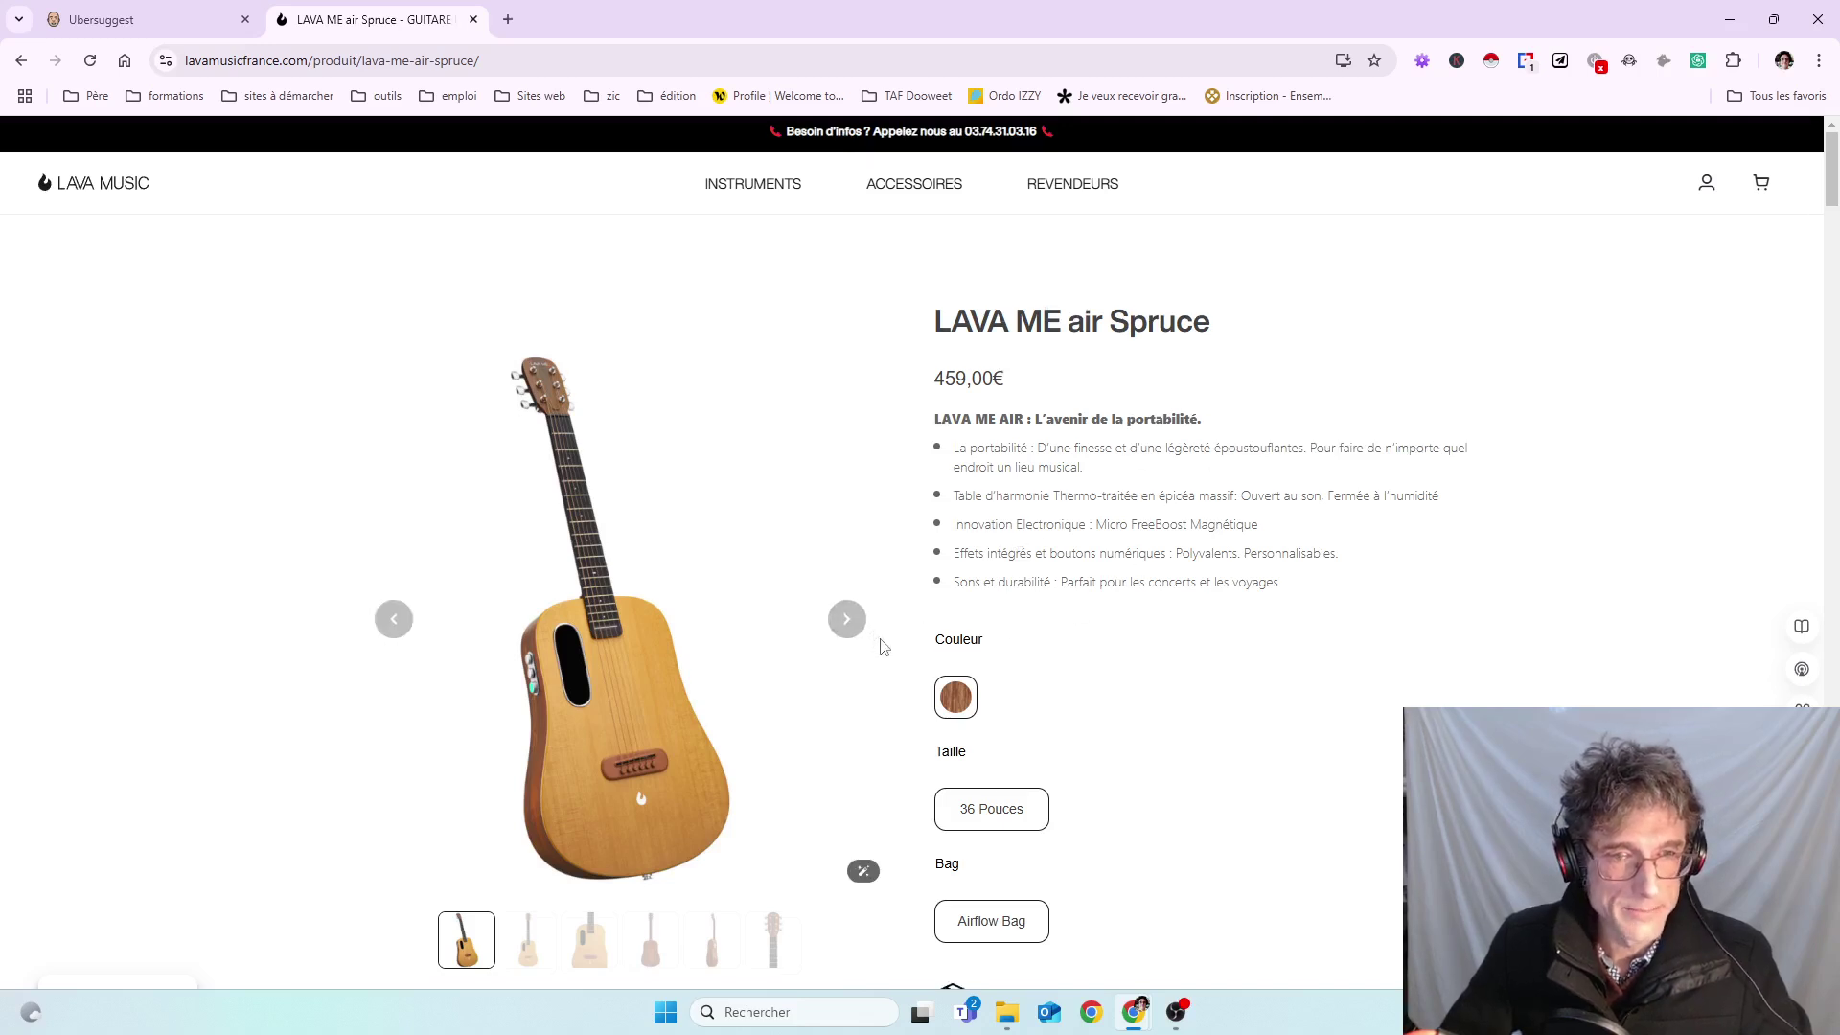
- Inspect the Couleur, Taille and Bag option labels on the LAVA ME air Spruce product page
{"action": "scroll", "coordinate": [920, 640], "scroll_direction": "down", "scroll_amount": 2}
{"action": "double_click", "coordinate": [965, 456]}
{"action": "left_click", "coordinate": [961, 575]}
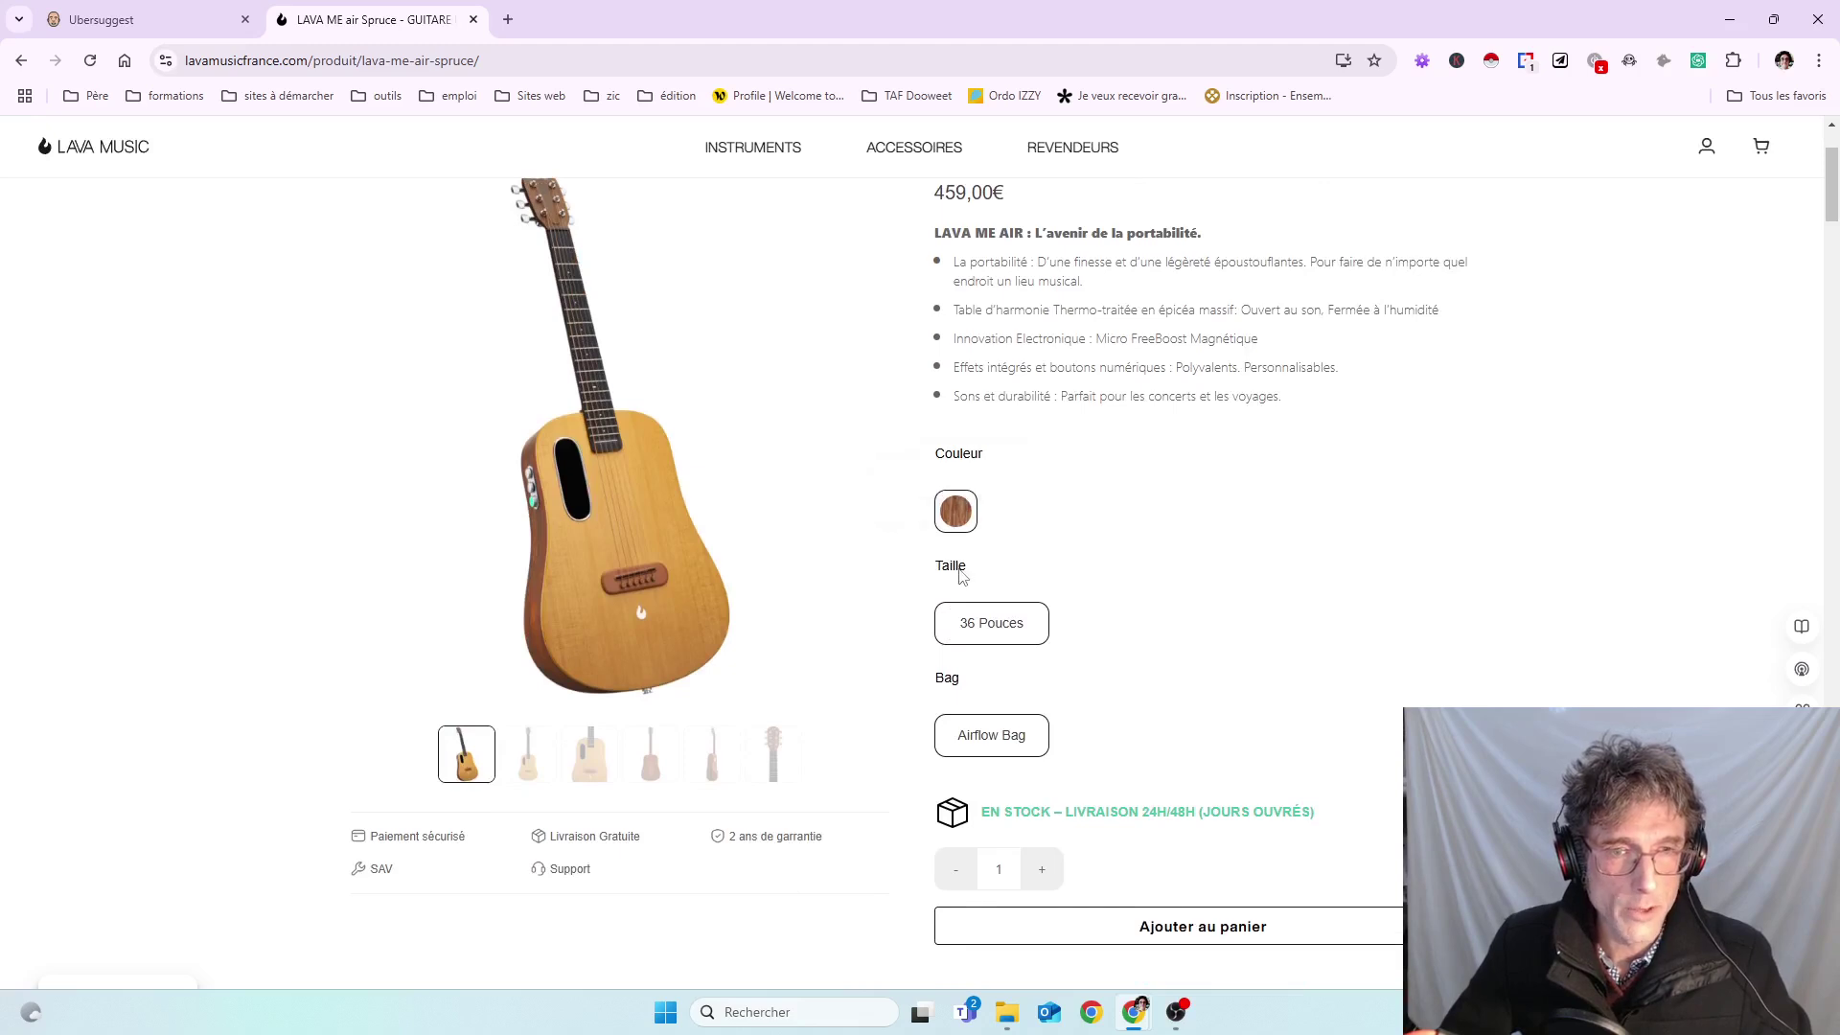
{"action": "double_click", "coordinate": [959, 570]}
{"action": "left_click", "coordinate": [958, 682]}
{"action": "double_click", "coordinate": [953, 682]}
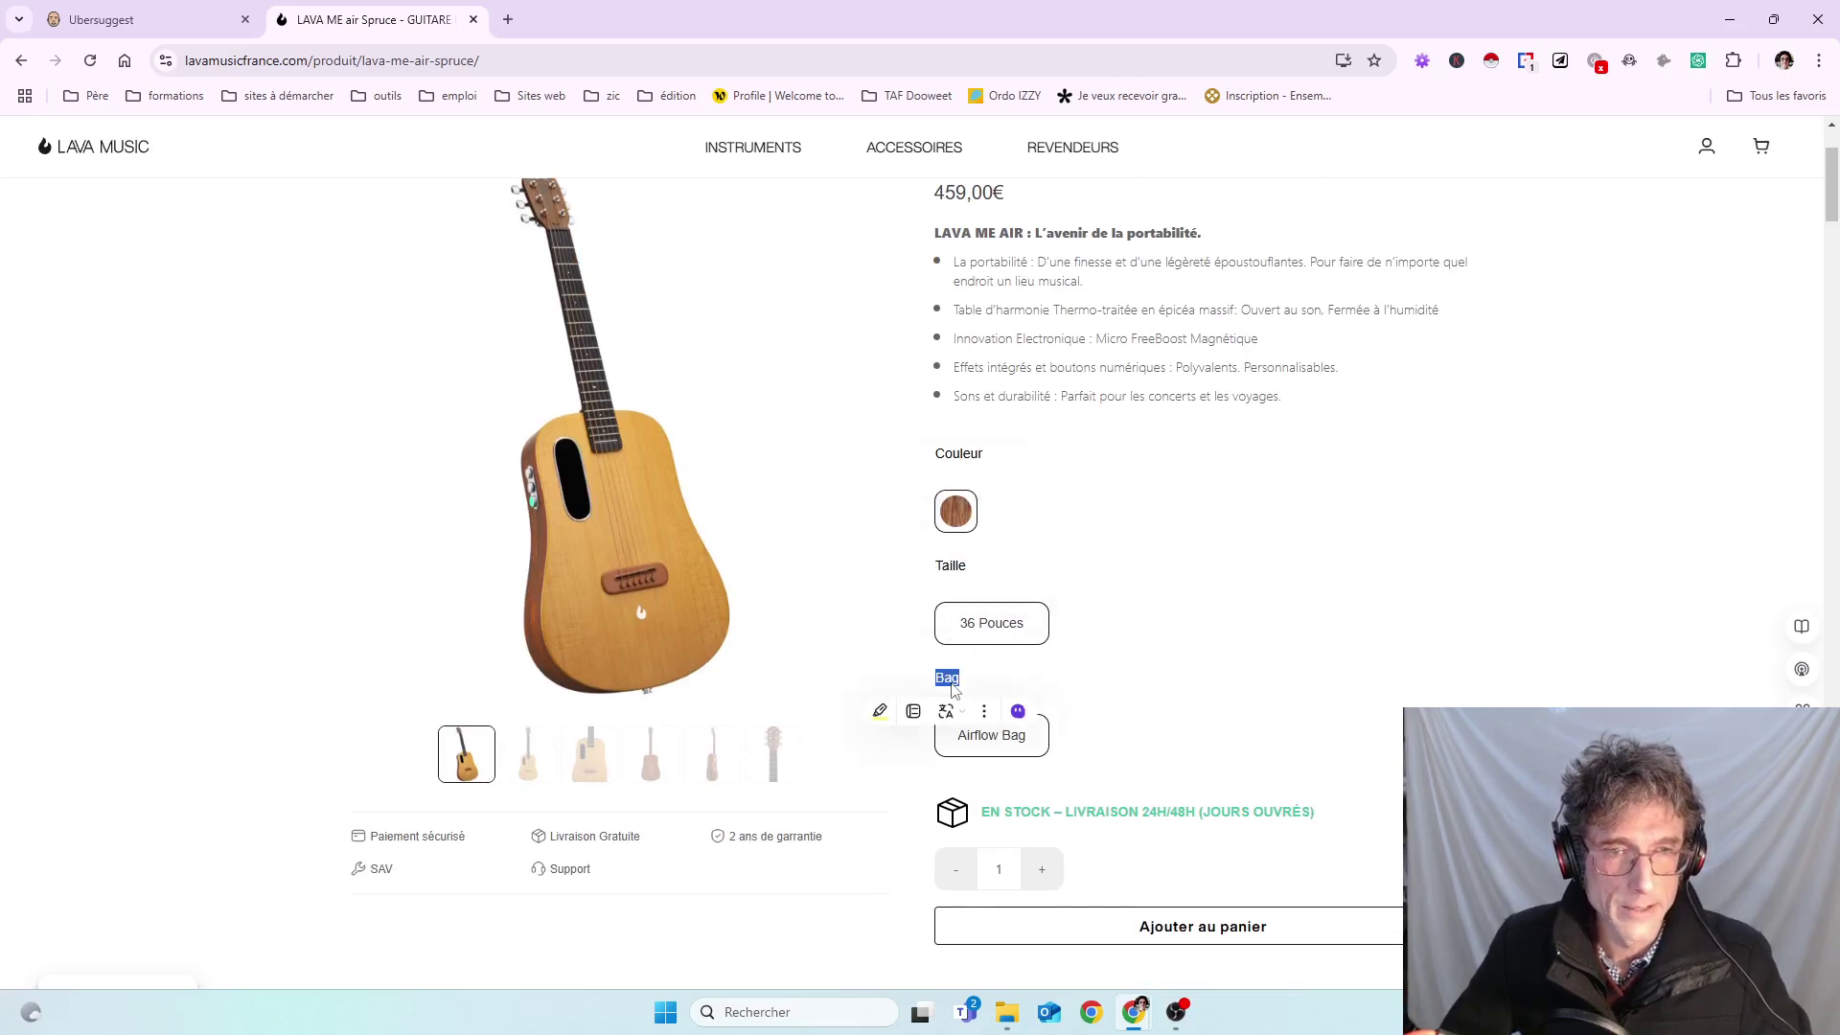
{"action": "left_click", "coordinate": [906, 578]}
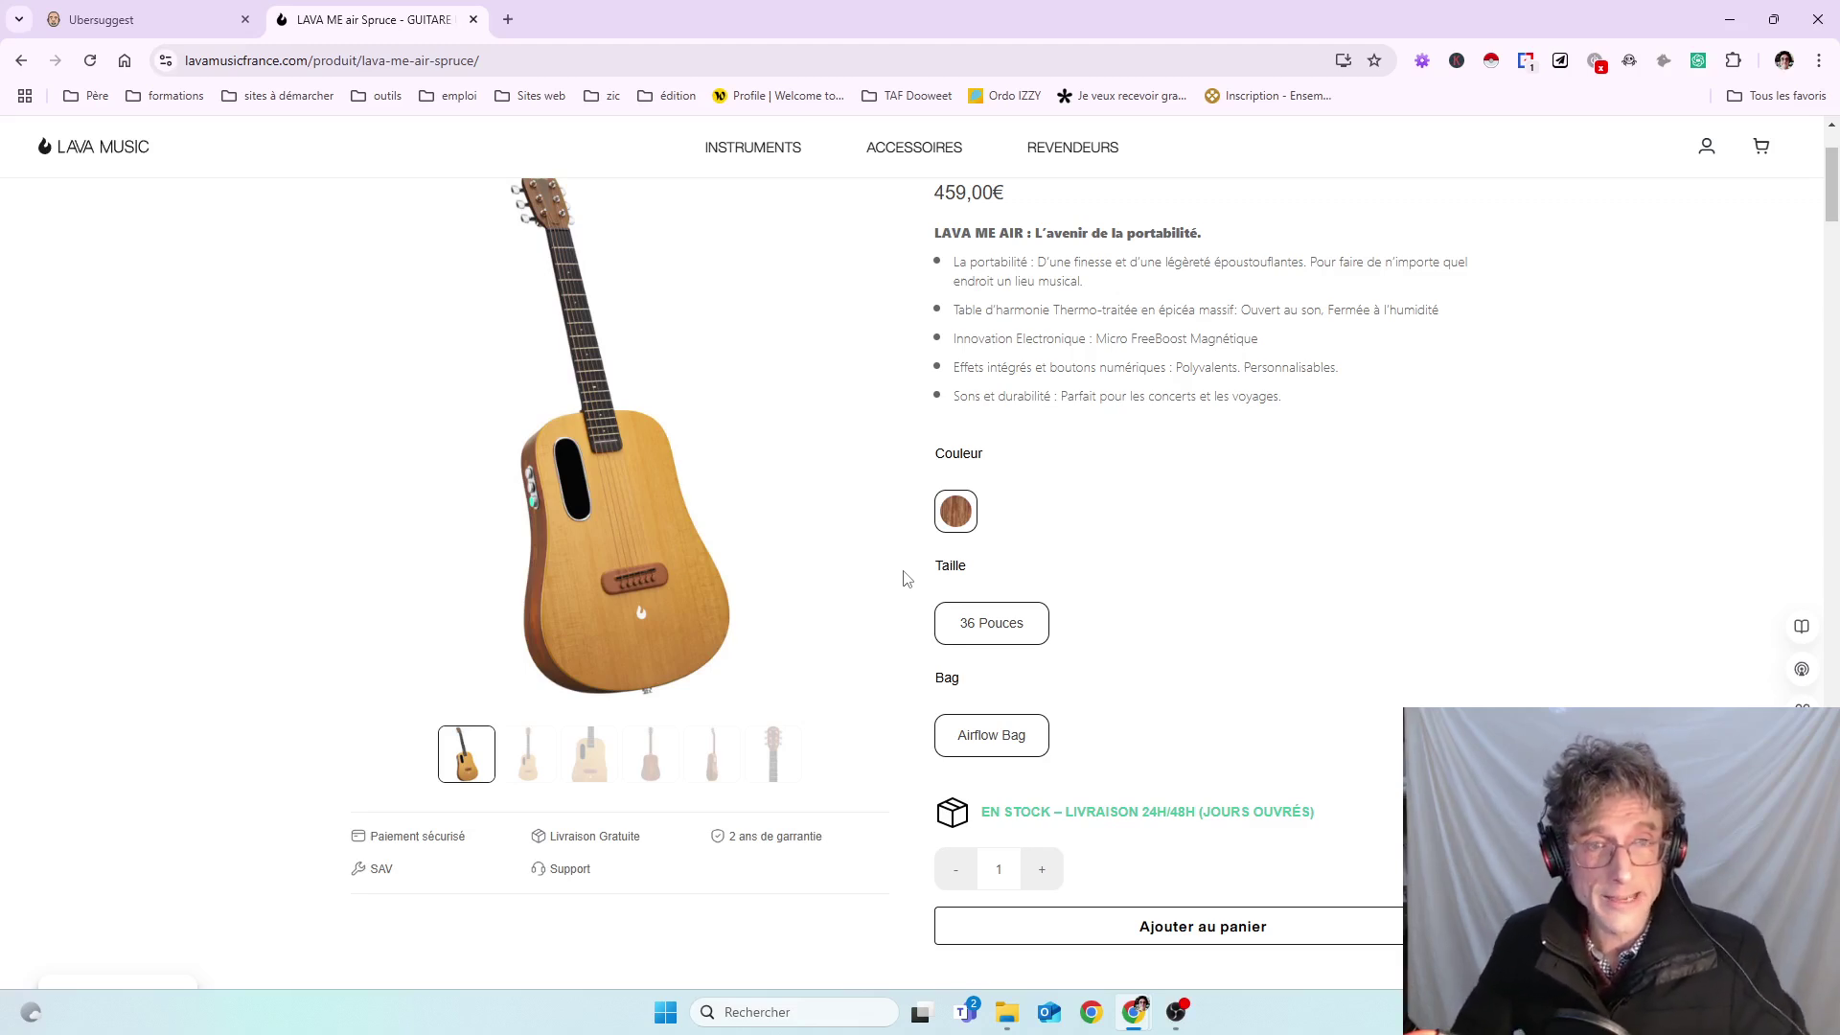
{"action": "double_click", "coordinate": [961, 460]}
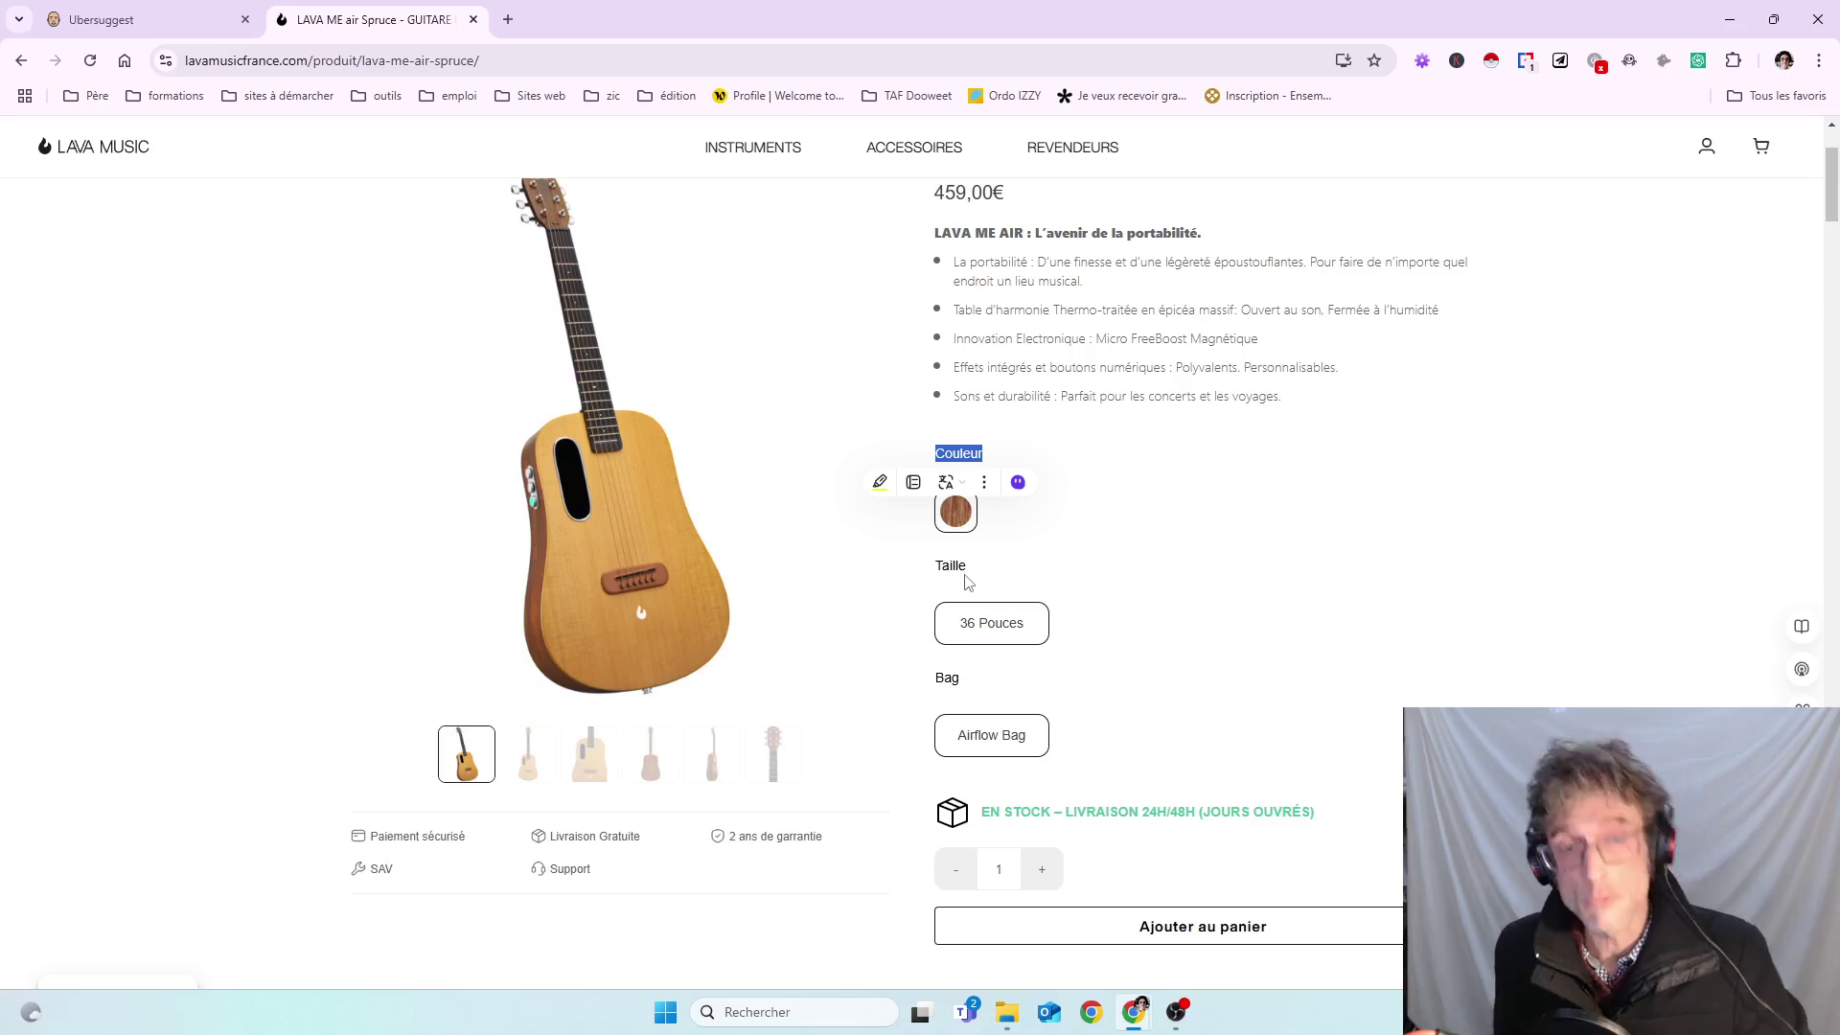
- Survey the product page's content sections and their titles, from the sound test video down to the spruce and bracing sections
{"action": "scroll", "coordinate": [785, 746], "scroll_direction": "down", "scroll_amount": 3}
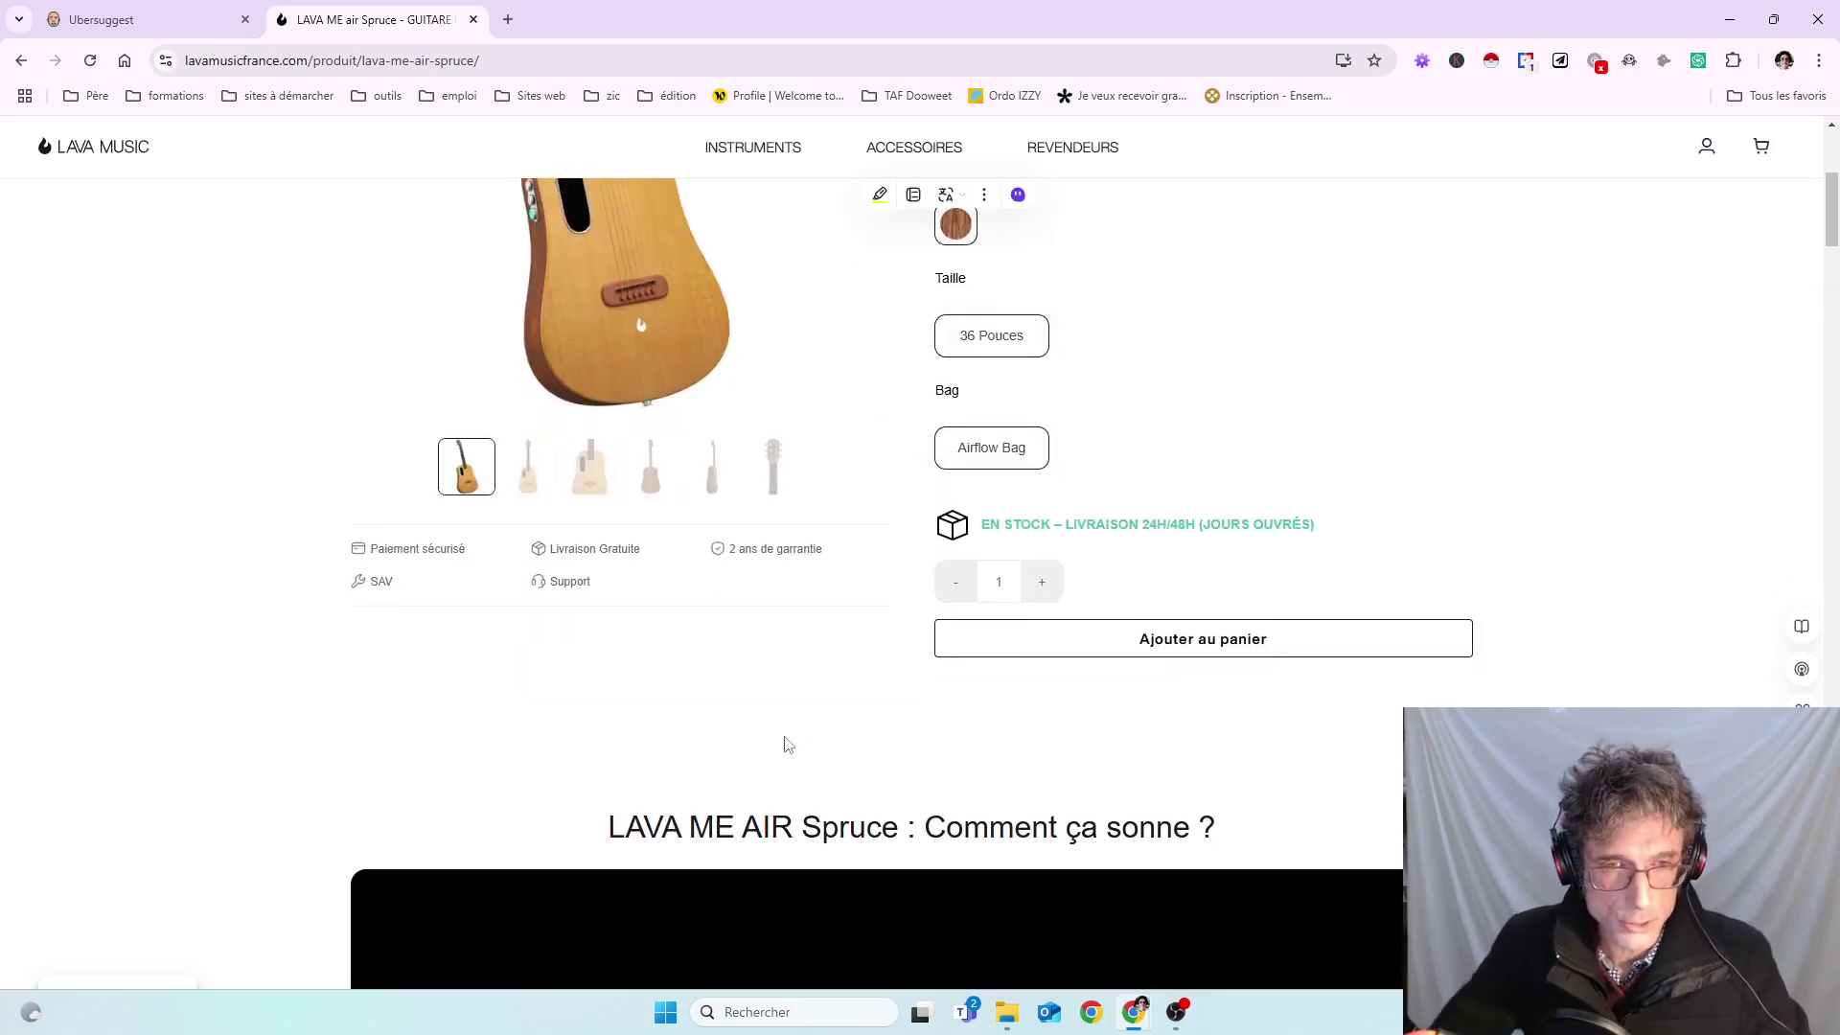
{"action": "scroll", "coordinate": [788, 745], "scroll_direction": "down", "scroll_amount": 8}
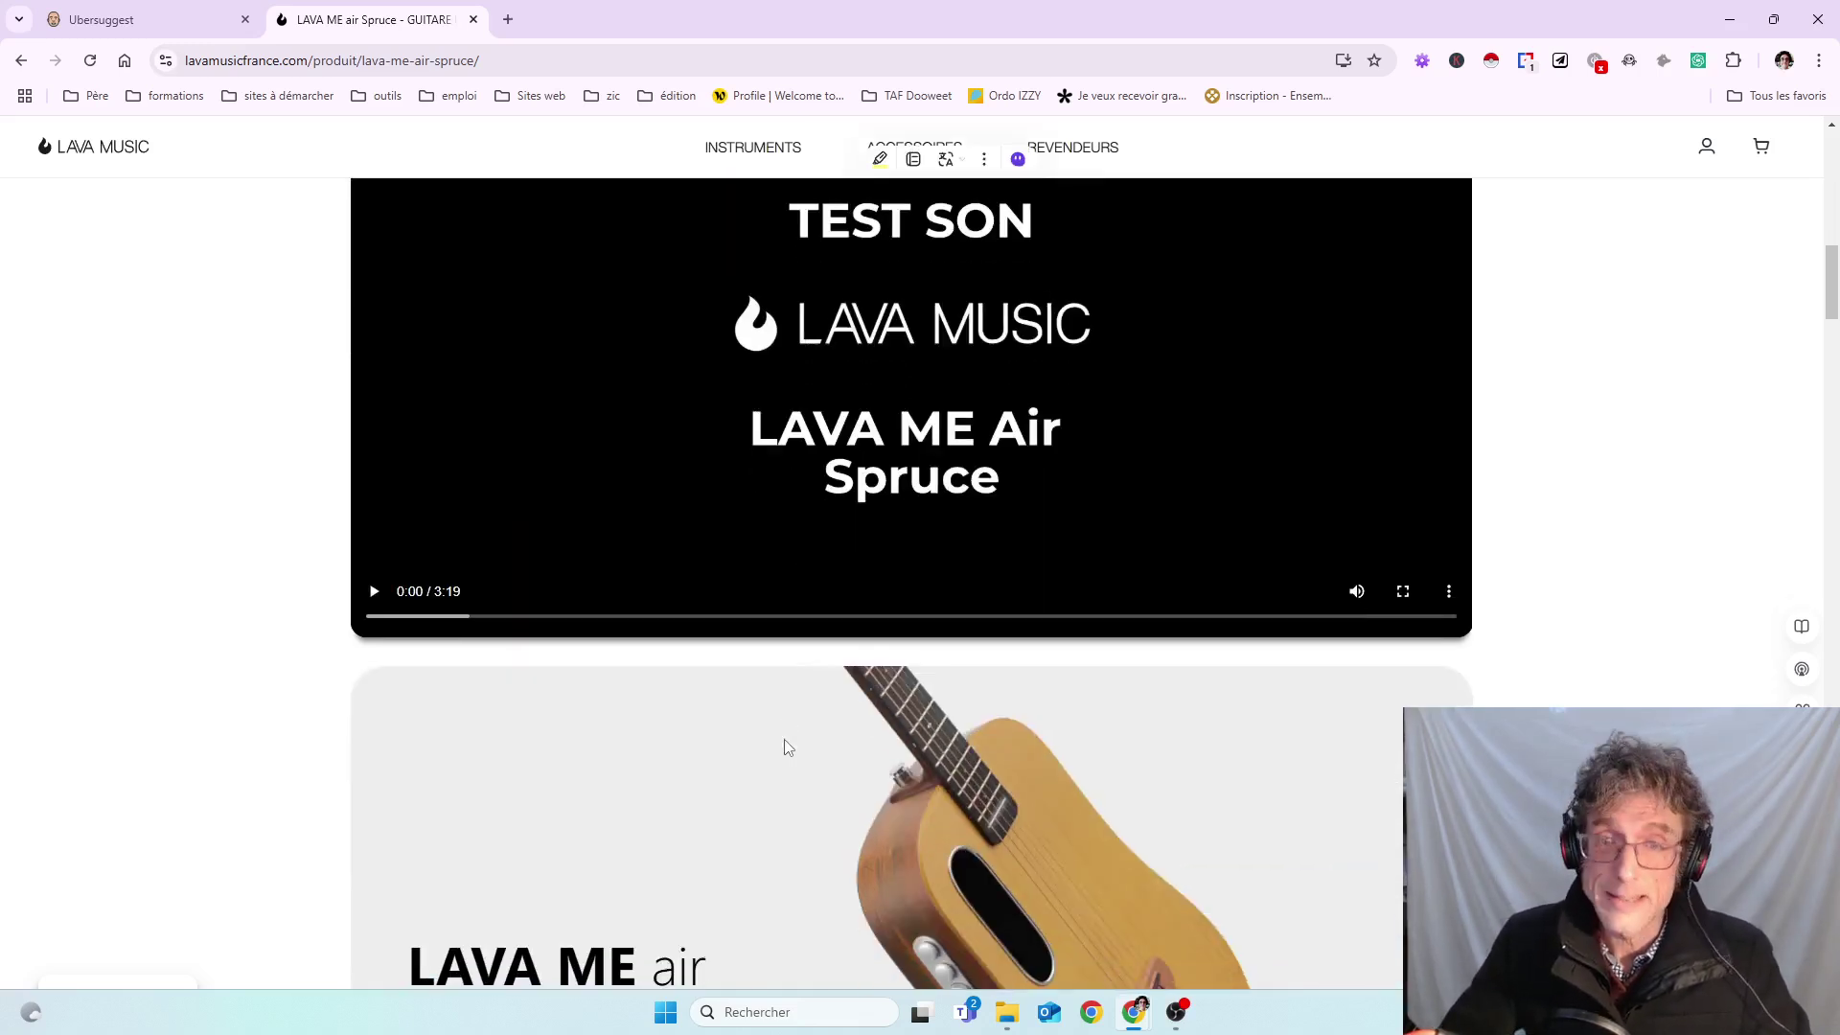
{"action": "scroll", "coordinate": [898, 499], "scroll_direction": "up", "scroll_amount": 12}
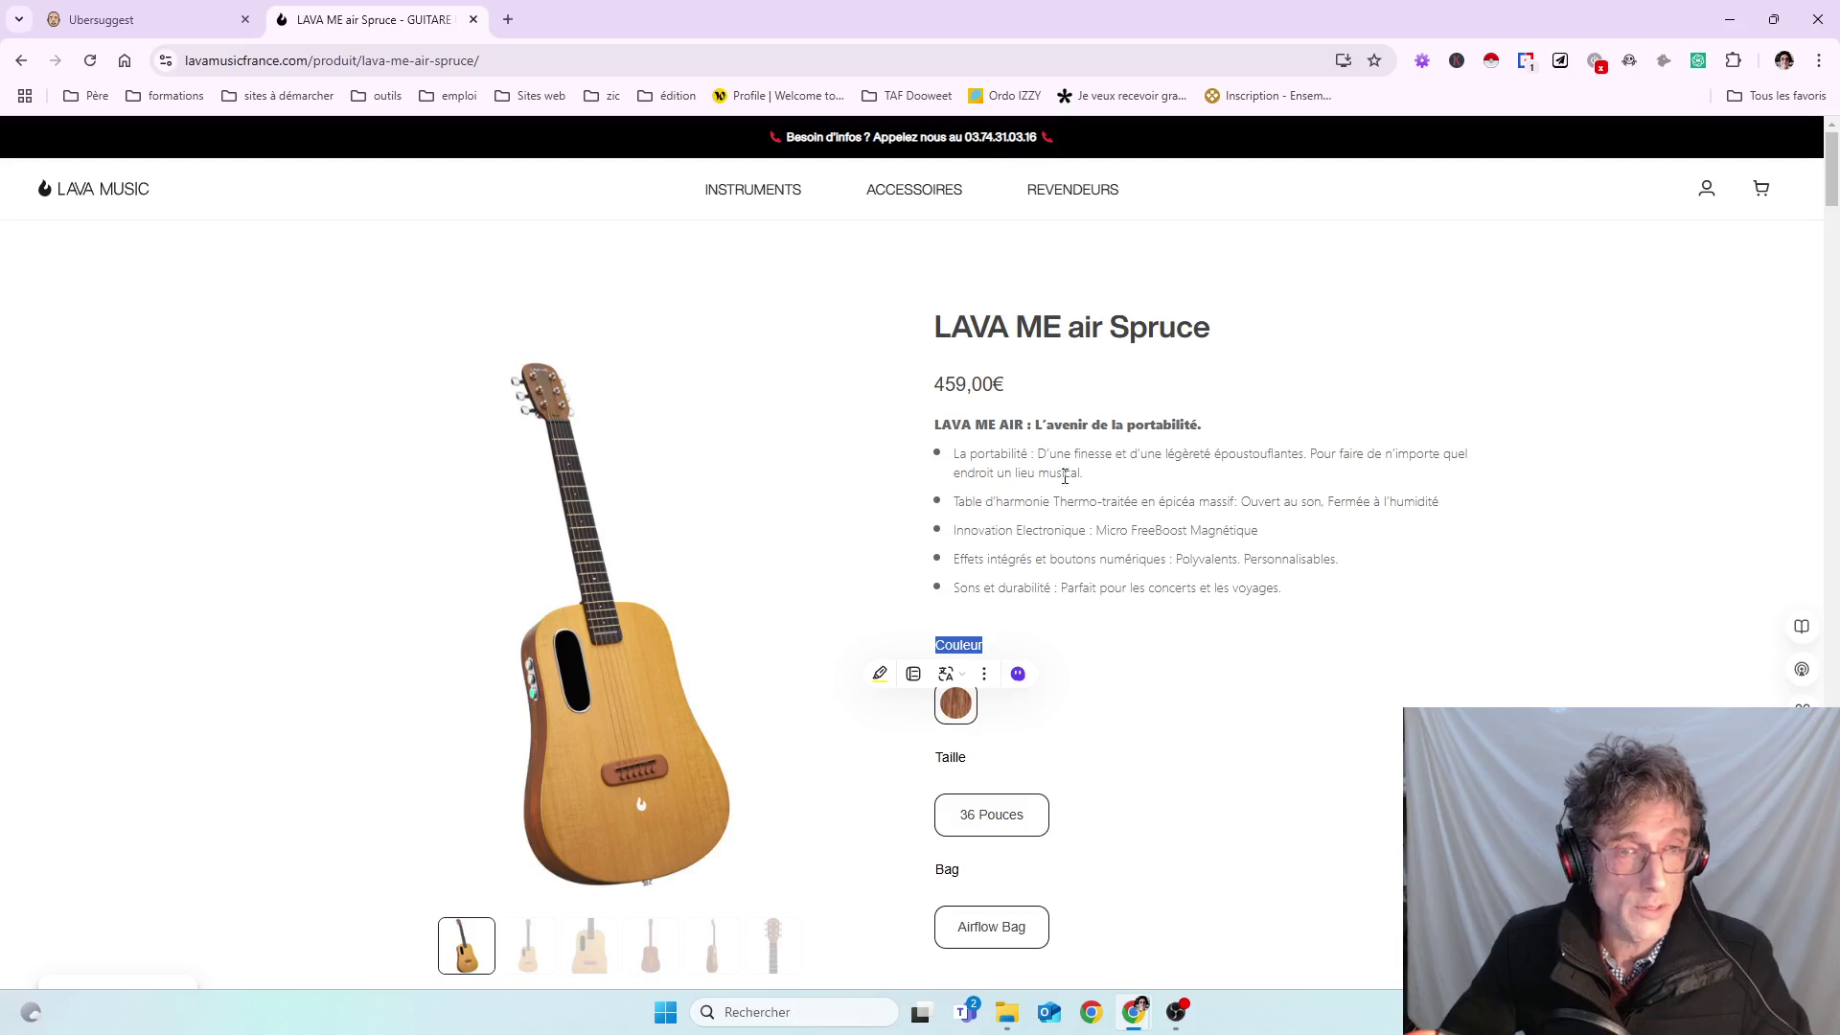
{"action": "scroll", "coordinate": [1188, 731], "scroll_direction": "down", "scroll_amount": 4}
{"action": "scroll", "coordinate": [1068, 816], "scroll_direction": "down", "scroll_amount": 6}
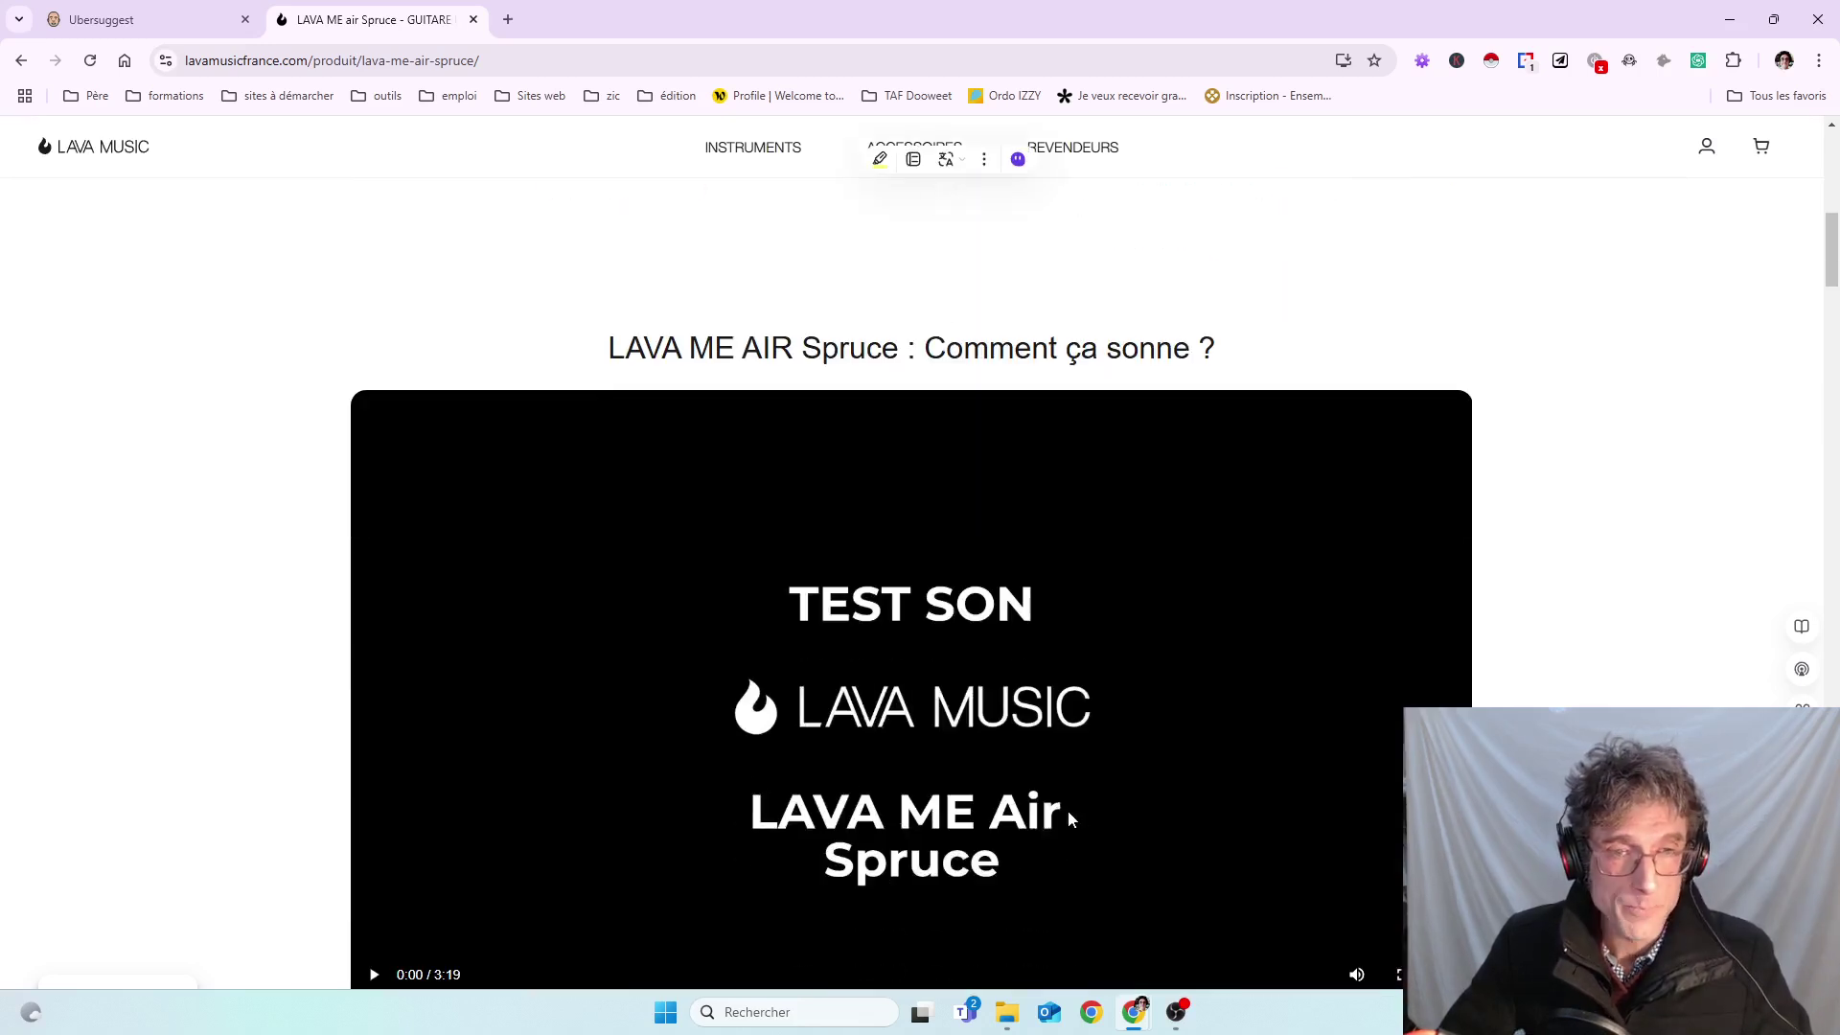
{"action": "scroll", "coordinate": [859, 778], "scroll_direction": "down", "scroll_amount": 5}
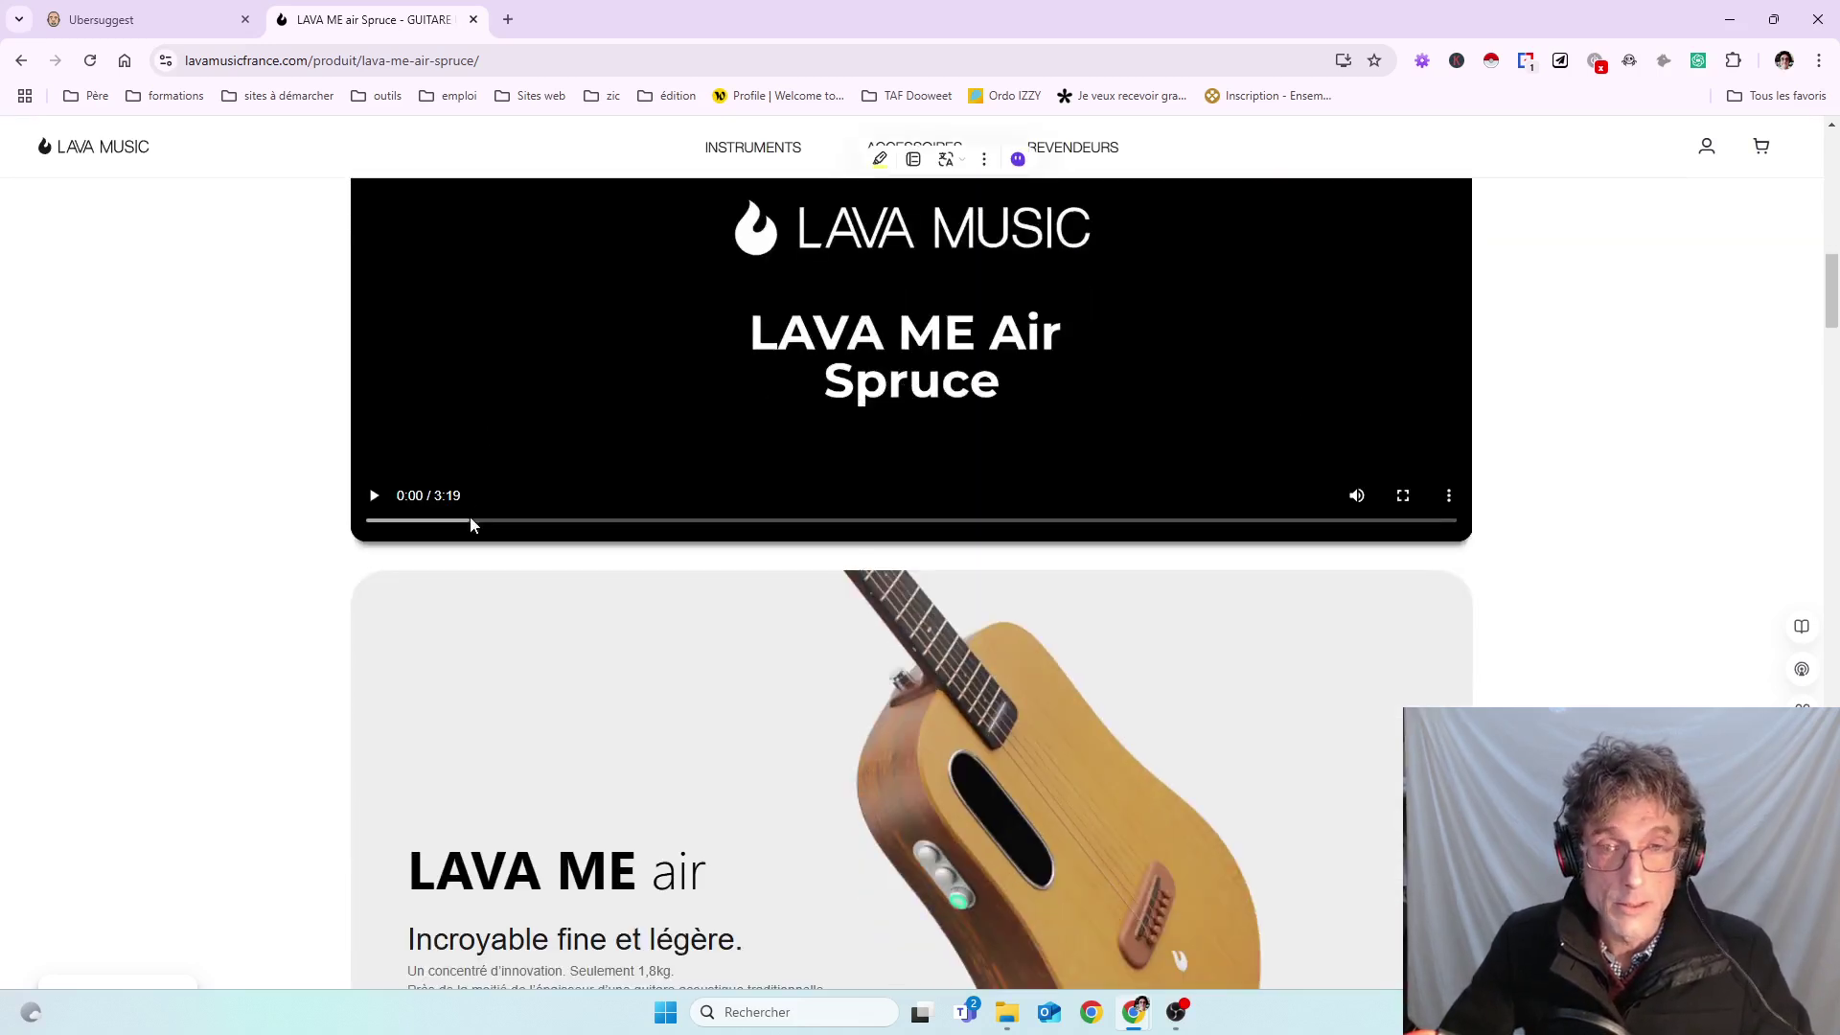
{"action": "scroll", "coordinate": [847, 699], "scroll_direction": "down", "scroll_amount": 5}
{"action": "scroll", "coordinate": [859, 706], "scroll_direction": "down", "scroll_amount": 5}
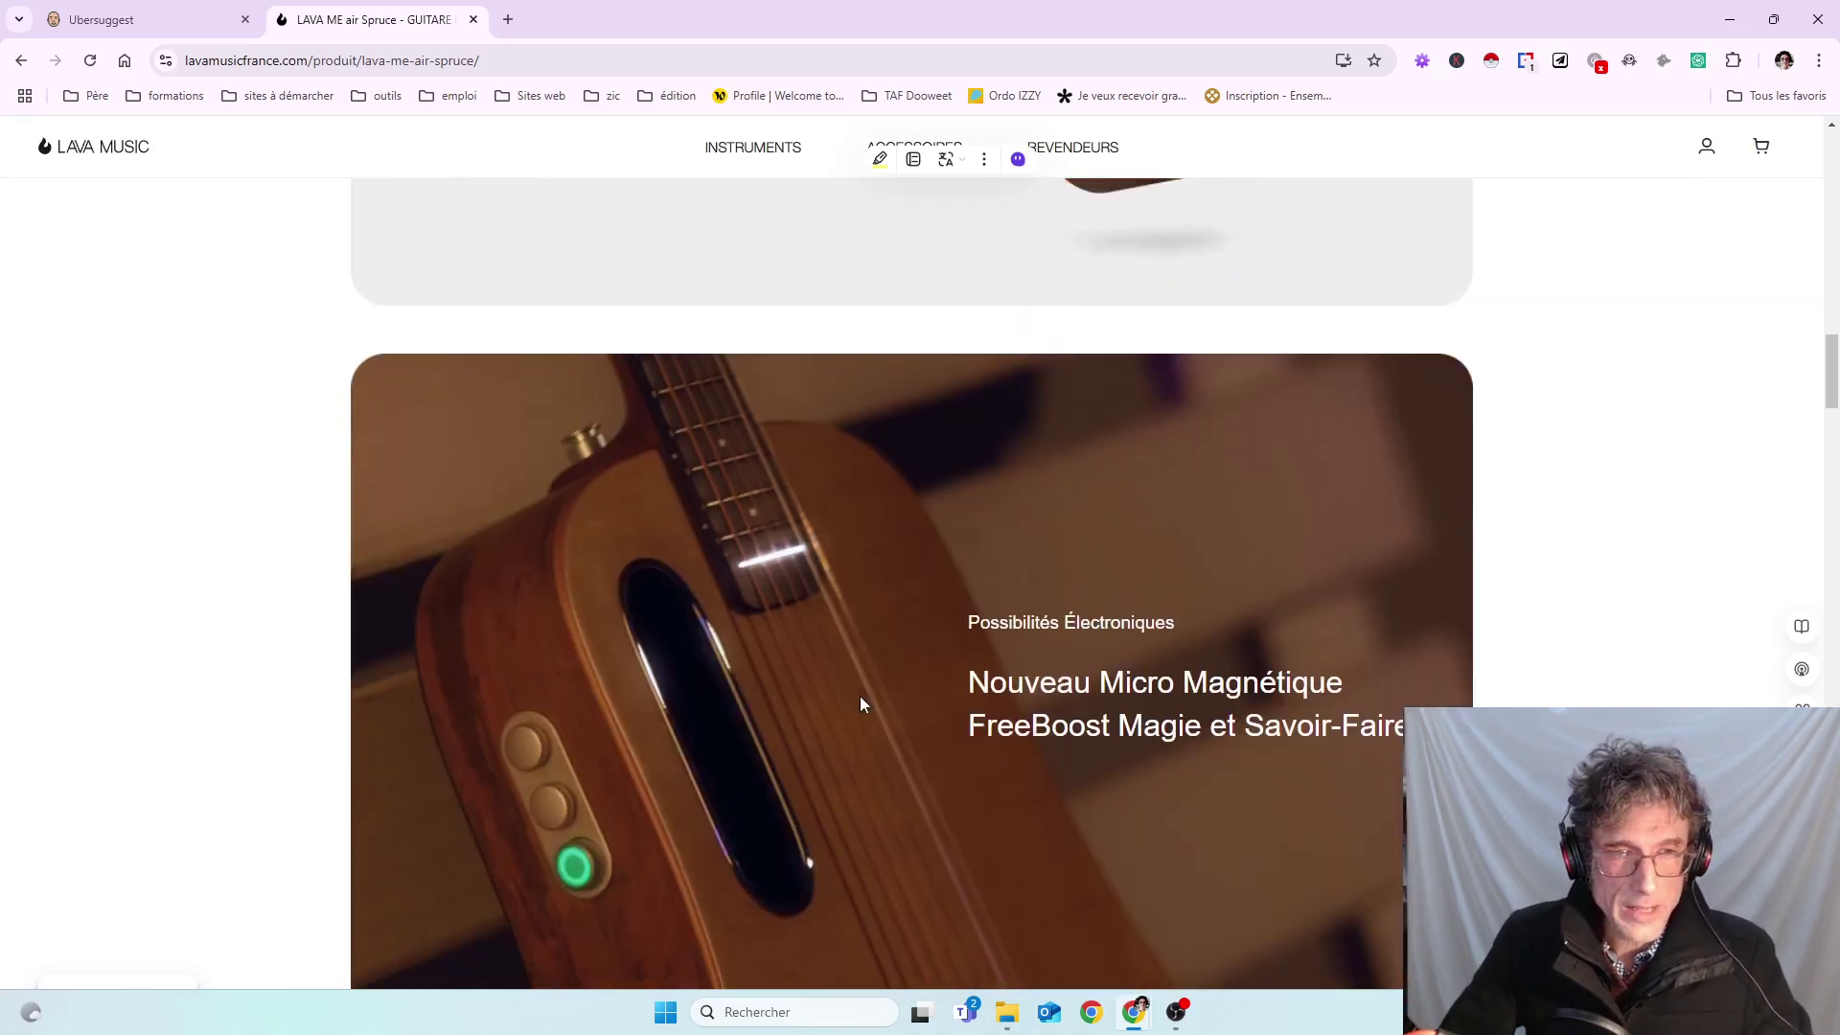
{"action": "scroll", "coordinate": [1057, 814], "scroll_direction": "down", "scroll_amount": 5}
{"action": "scroll", "coordinate": [1075, 776], "scroll_direction": "down", "scroll_amount": 5}
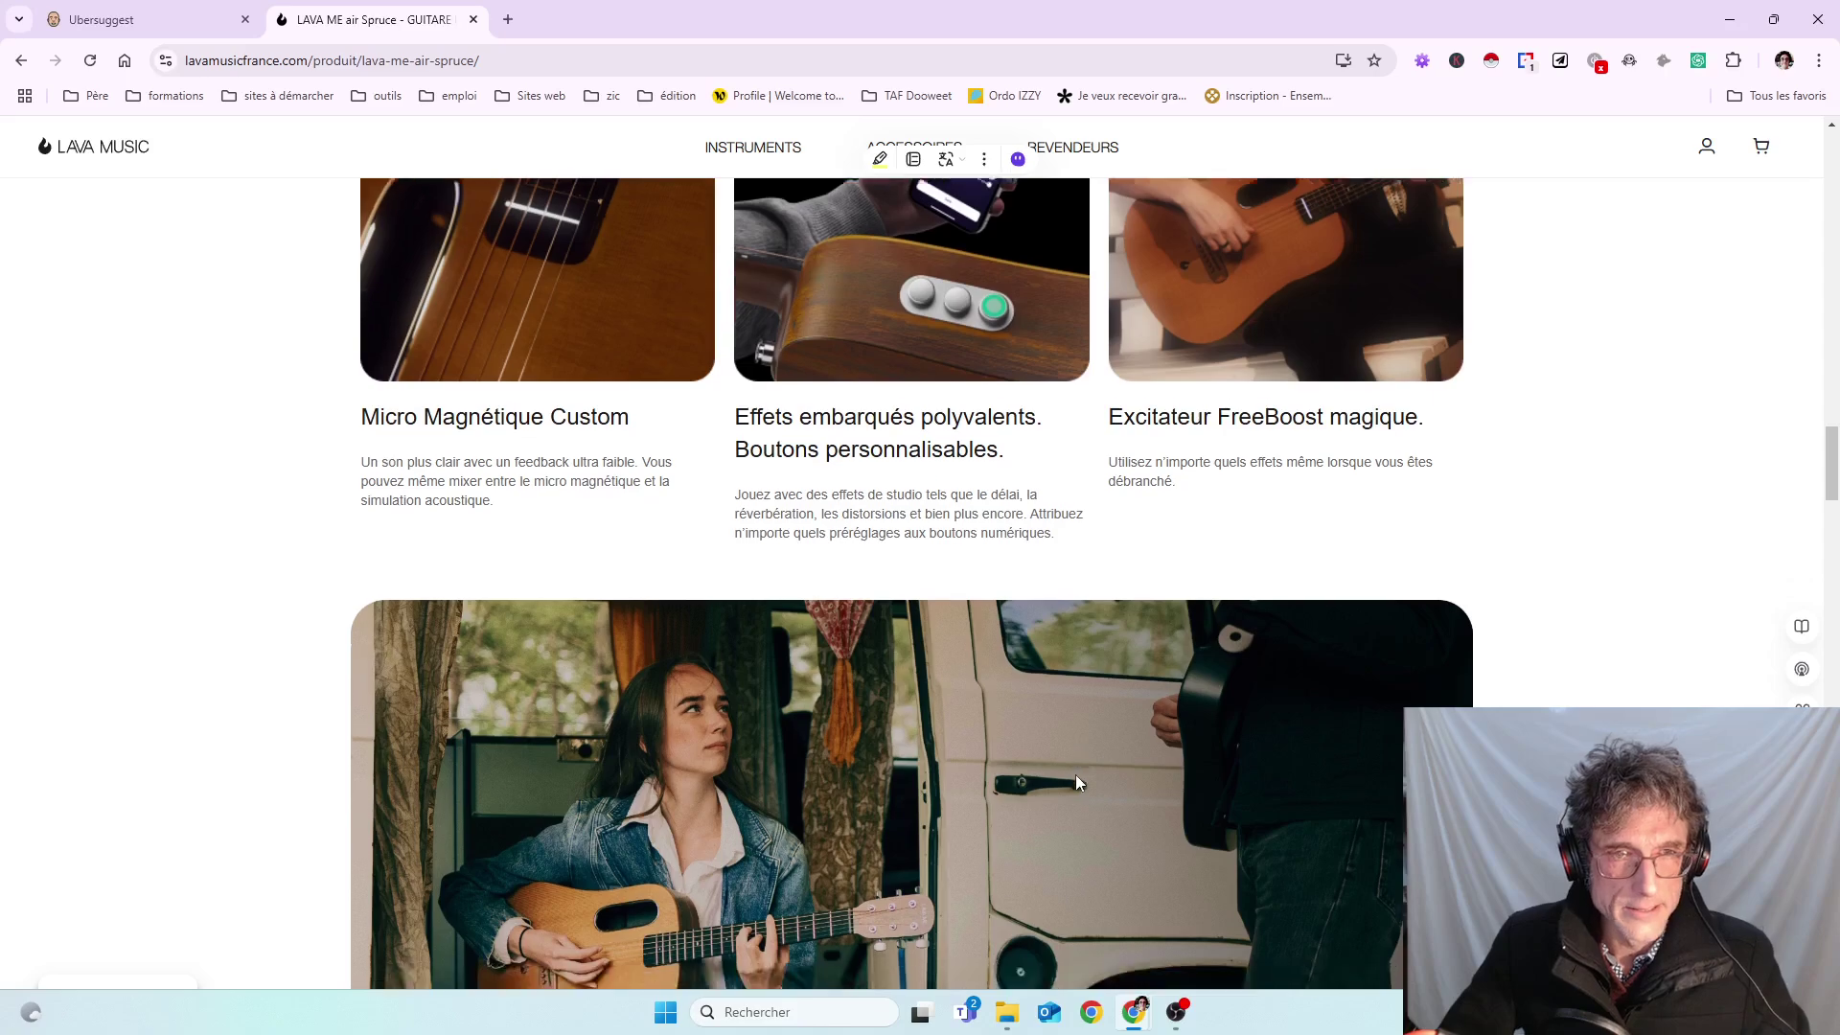
{"action": "scroll", "coordinate": [1075, 775], "scroll_direction": "down", "scroll_amount": 5}
{"action": "scroll", "coordinate": [1077, 775], "scroll_direction": "down", "scroll_amount": 7}
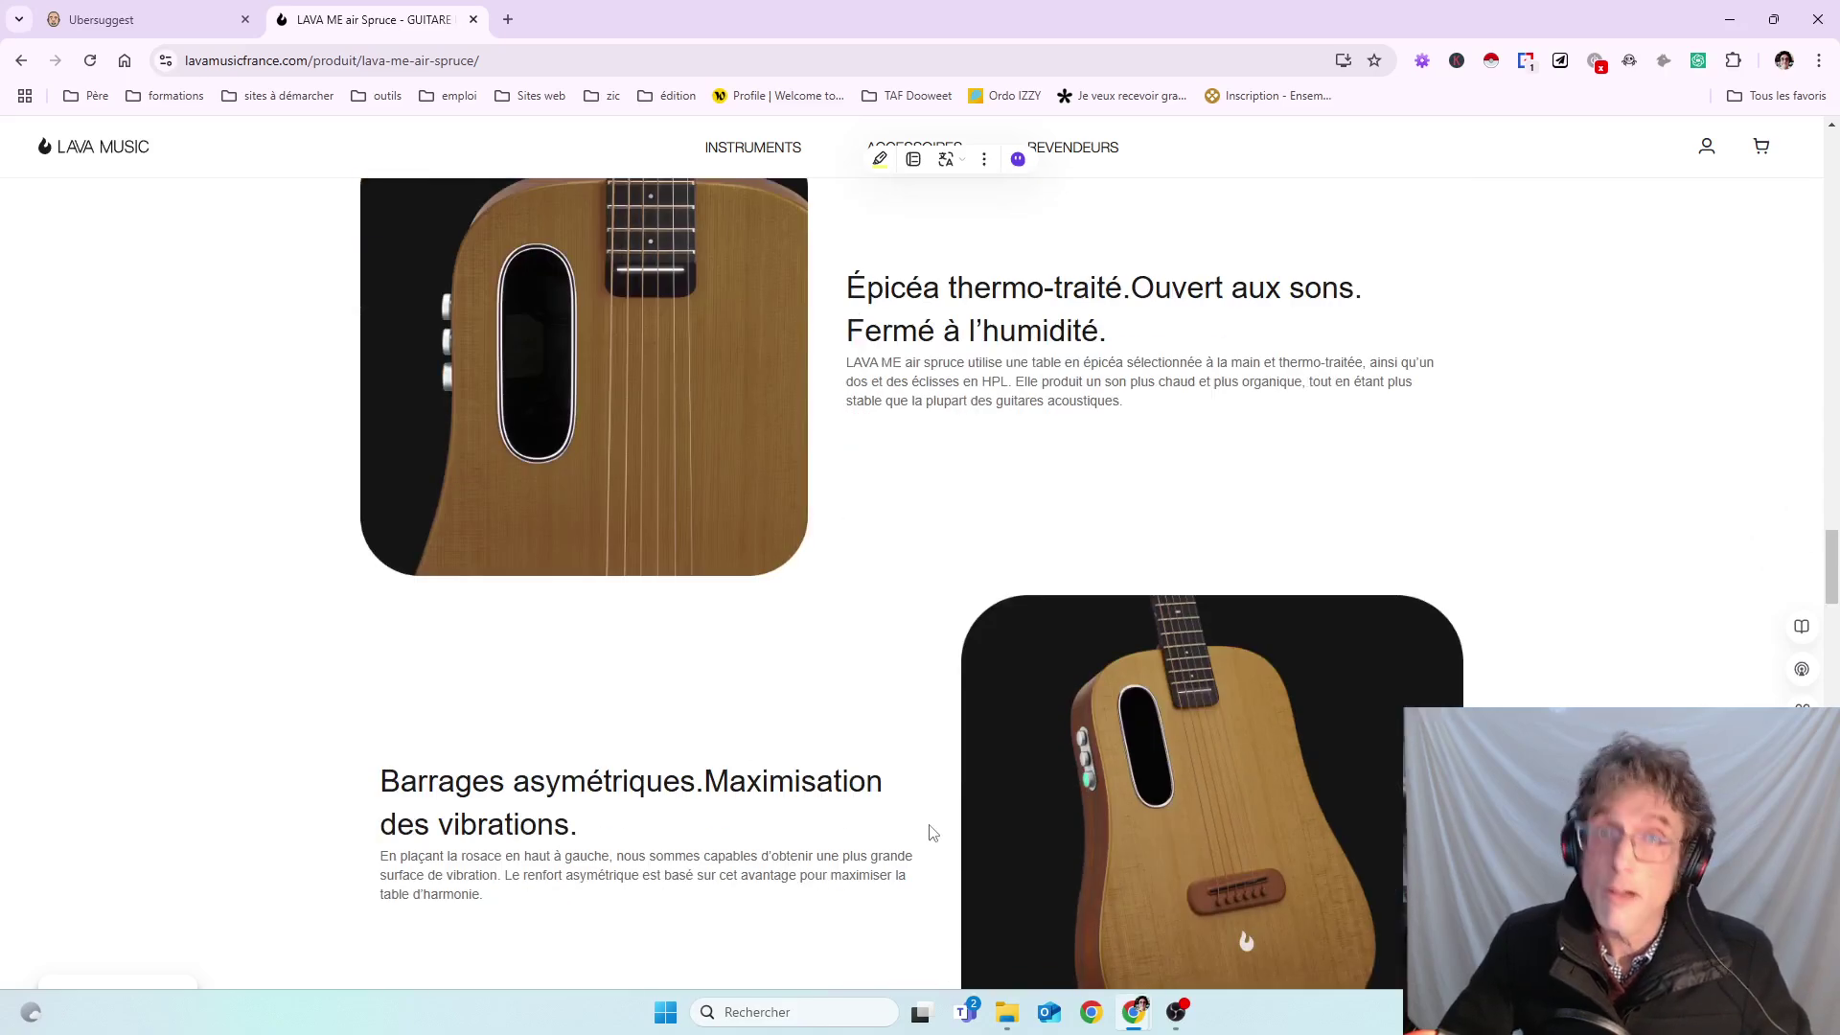
{"action": "scroll", "coordinate": [929, 832], "scroll_direction": "up", "scroll_amount": 8}
{"action": "scroll", "coordinate": [928, 828], "scroll_direction": "up", "scroll_amount": 13}
{"action": "scroll", "coordinate": [822, 730], "scroll_direction": "down", "scroll_amount": 9}
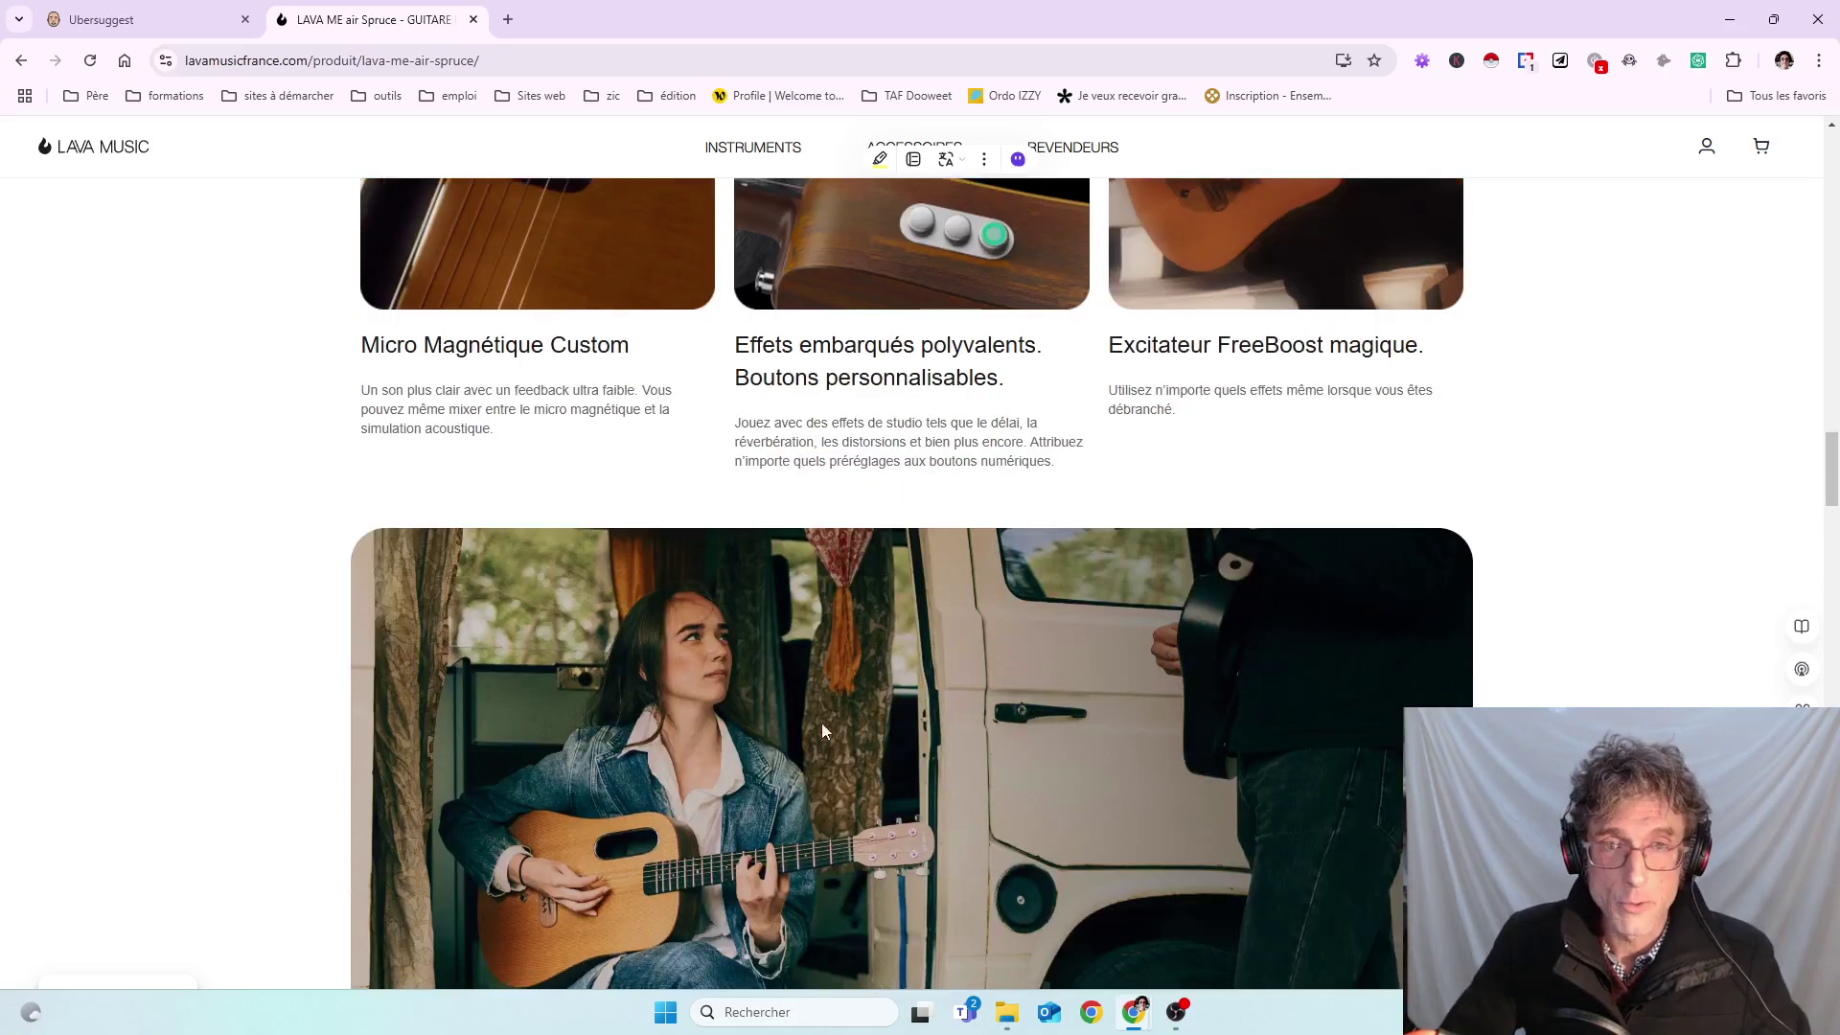
- Check the section titles "Effets embarqués polyvalents", "Excitateur FreeBoost magique" and "Épicéa thermo-traité" as possible headings
{"action": "left_click_drag", "start_coordinate": [345, 352], "coordinate": [1001, 347]}
{"action": "left_click", "coordinate": [807, 369]}
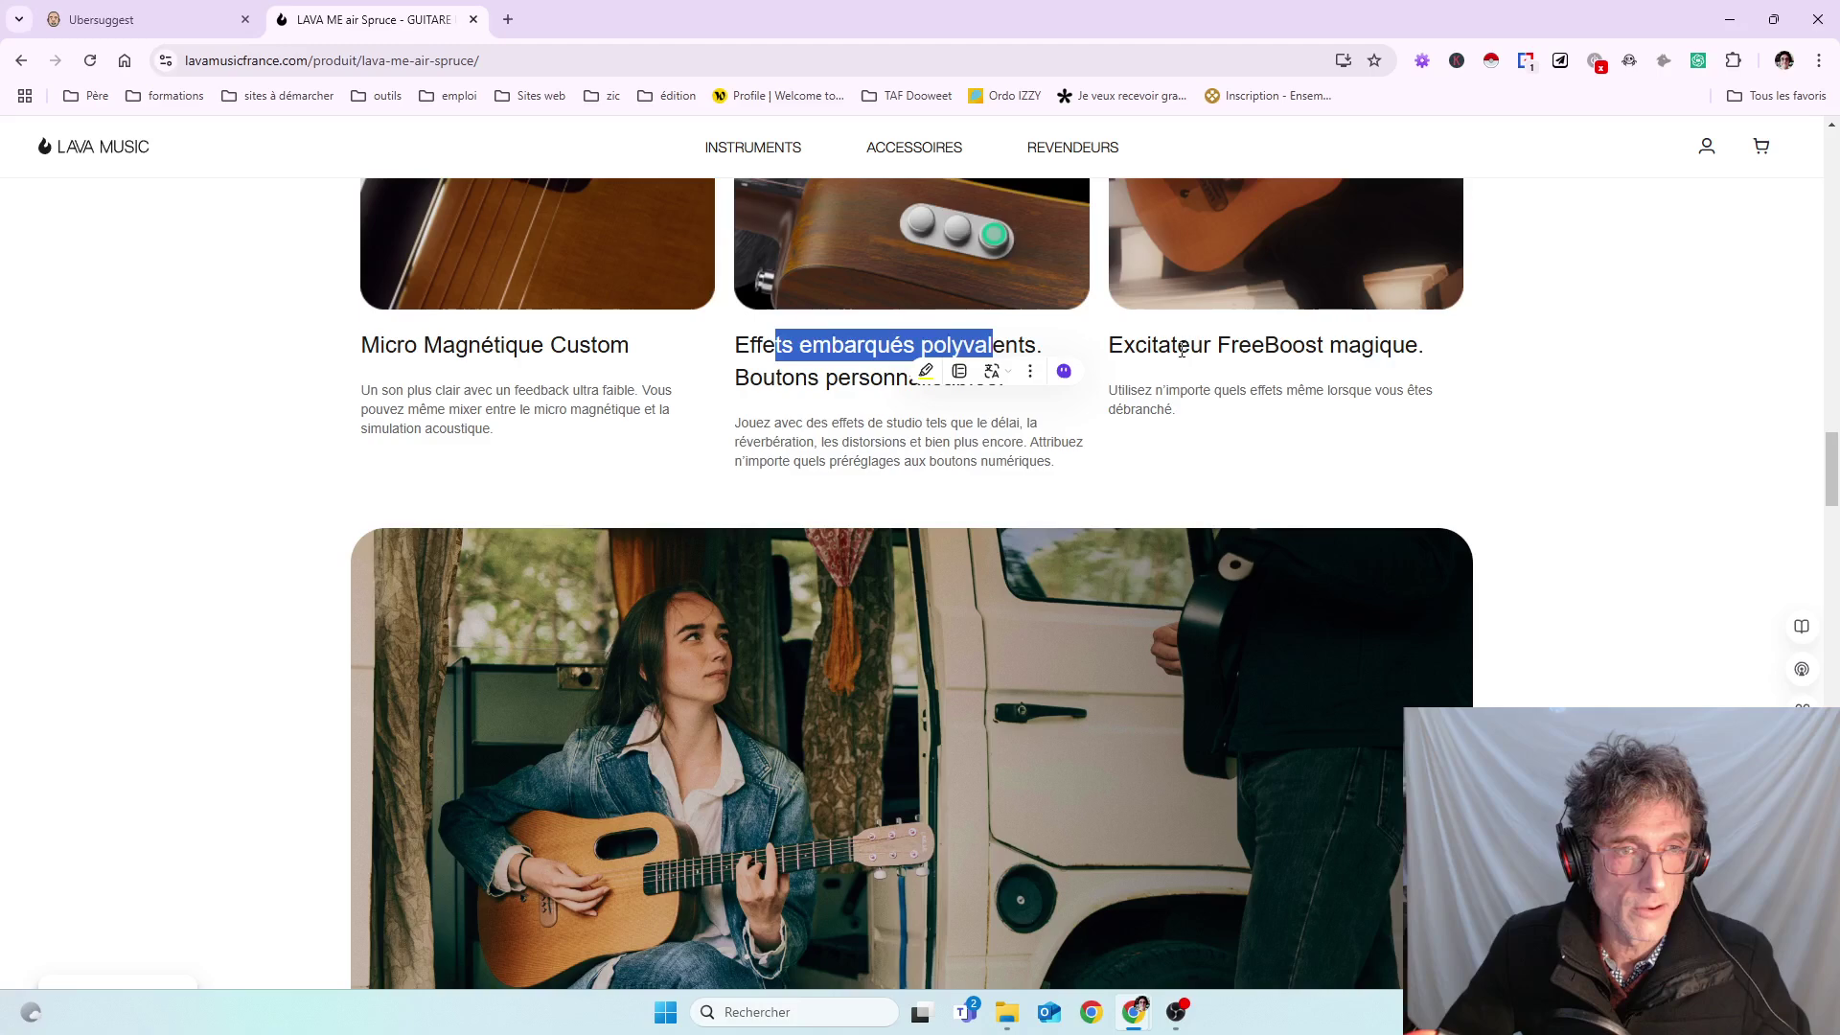
{"action": "left_click_drag", "start_coordinate": [1152, 345], "coordinate": [1503, 341]}
{"action": "scroll", "coordinate": [910, 844], "scroll_direction": "down", "scroll_amount": 1}
{"action": "scroll", "coordinate": [910, 843], "scroll_direction": "down", "scroll_amount": 5}
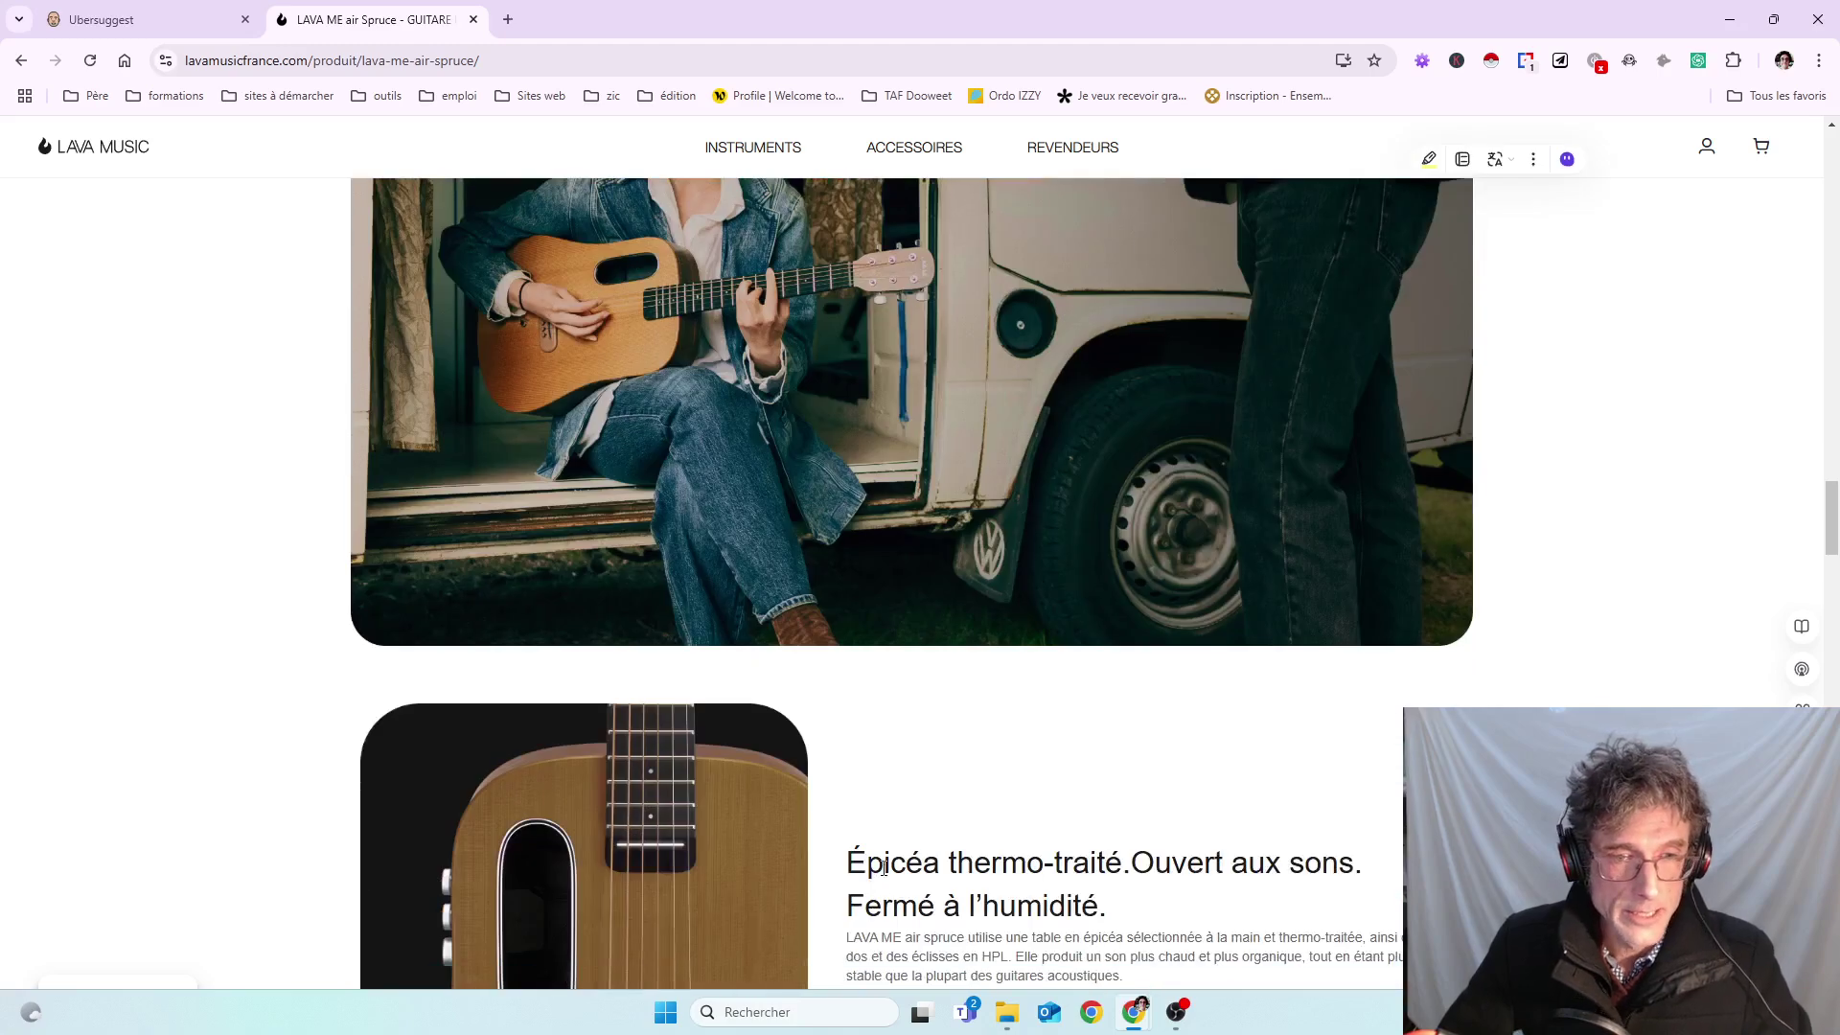
{"action": "left_click_drag", "start_coordinate": [883, 868], "coordinate": [1171, 867]}
- Check the "Barrages asymétriques.Maximisation des vibrations." title and continue to the product's technical specifications
{"action": "scroll", "coordinate": [826, 855], "scroll_direction": "down", "scroll_amount": 10}
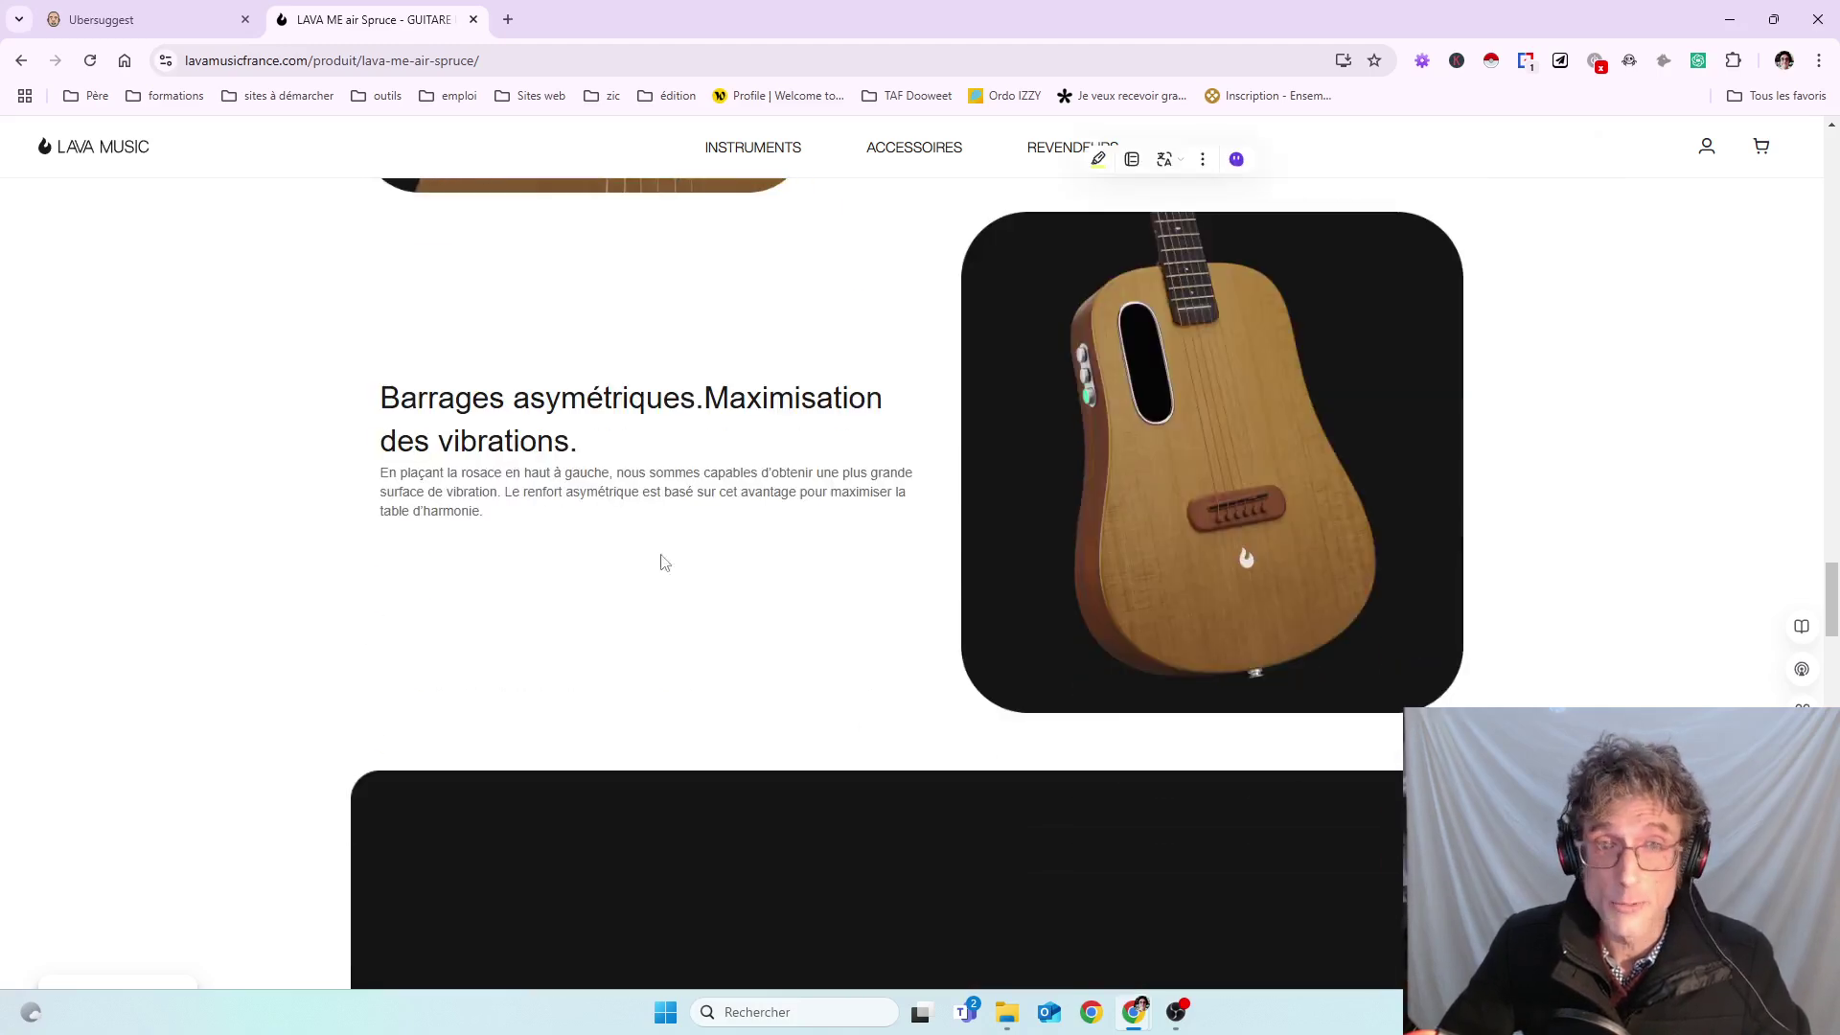
{"action": "left_click_drag", "start_coordinate": [386, 393], "coordinate": [580, 439]}
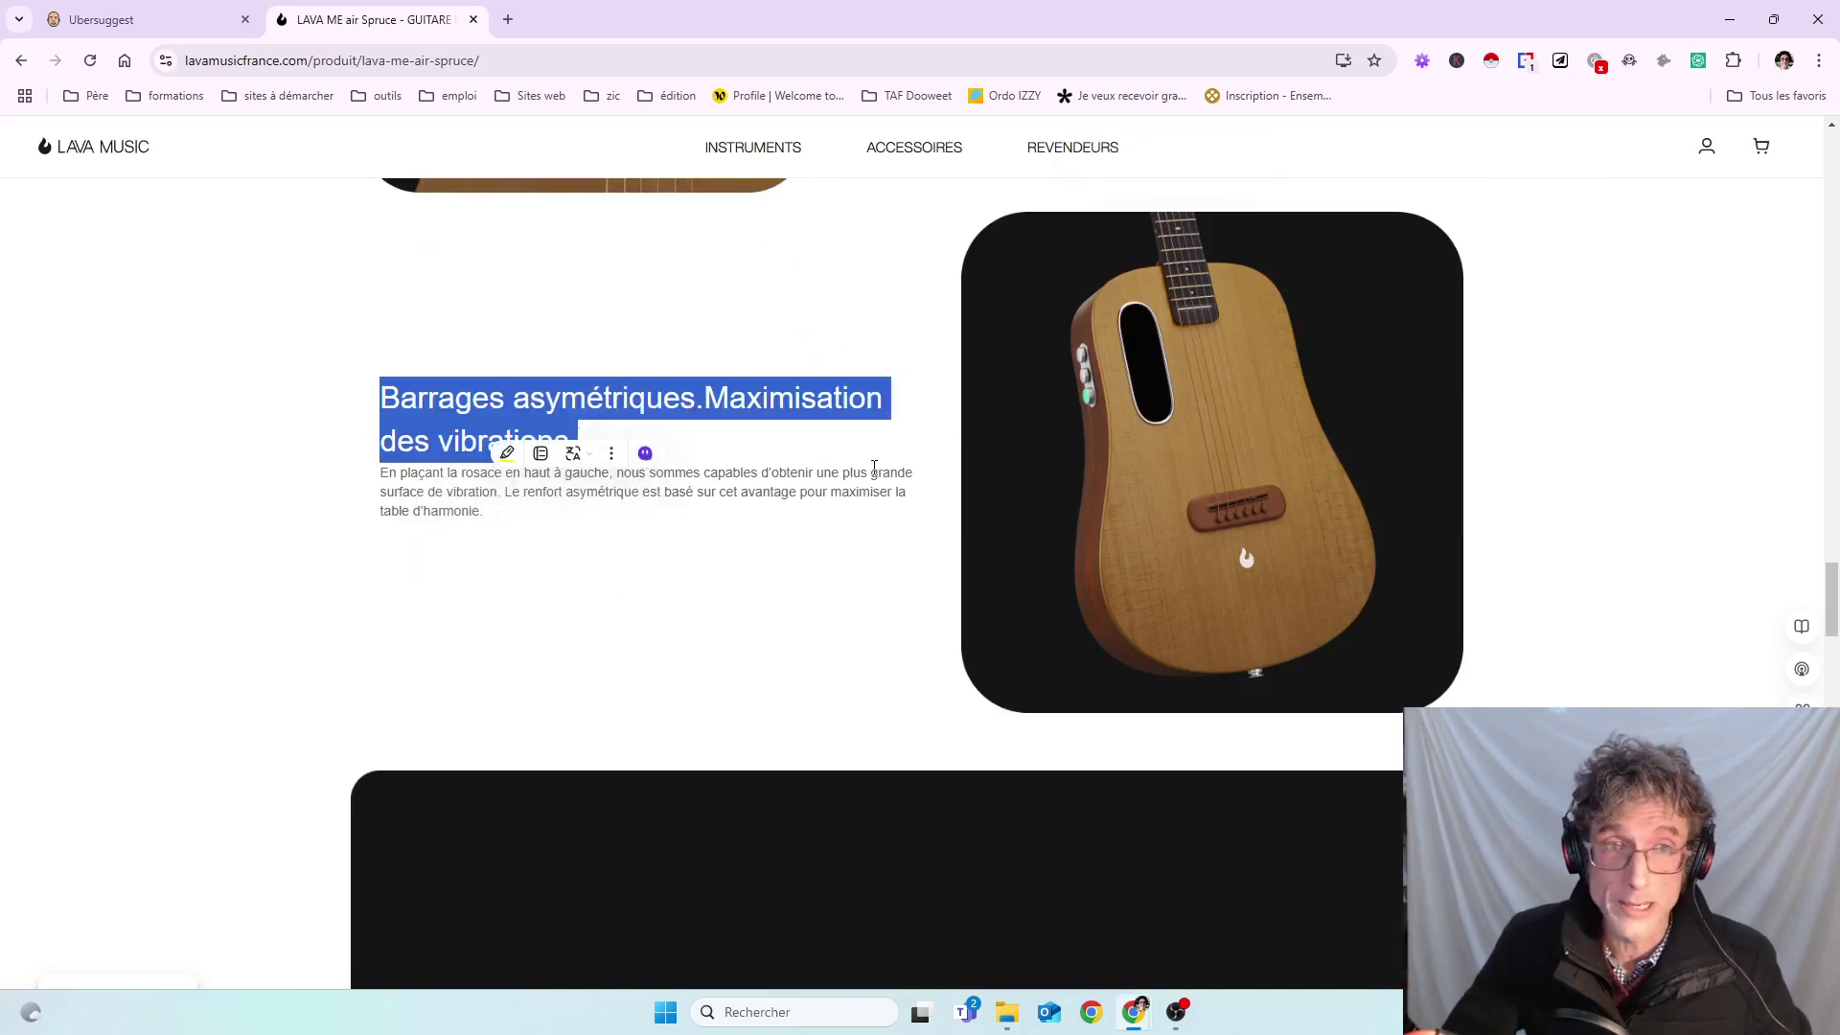
{"action": "left_click", "coordinate": [903, 449]}
{"action": "left_click_drag", "start_coordinate": [404, 396], "coordinate": [588, 439]}
{"action": "left_click", "coordinate": [819, 467]}
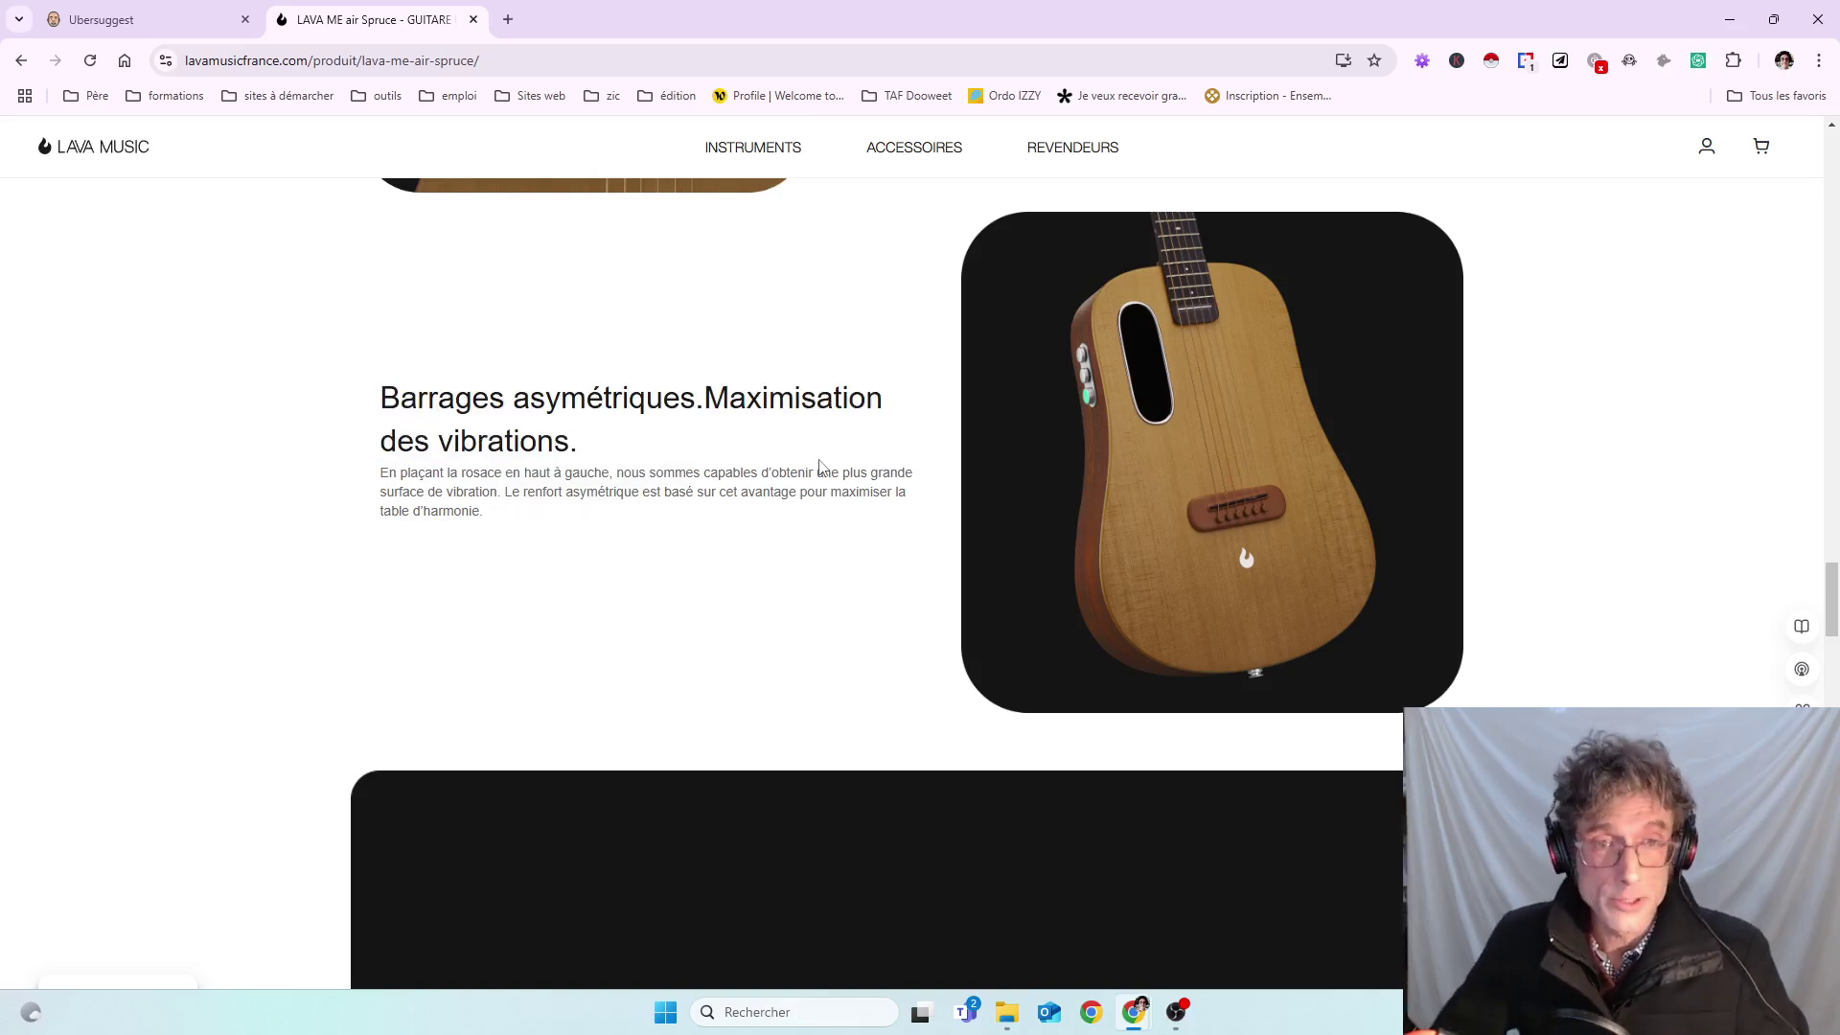
{"action": "scroll", "coordinate": [591, 515], "scroll_direction": "down", "scroll_amount": 20}
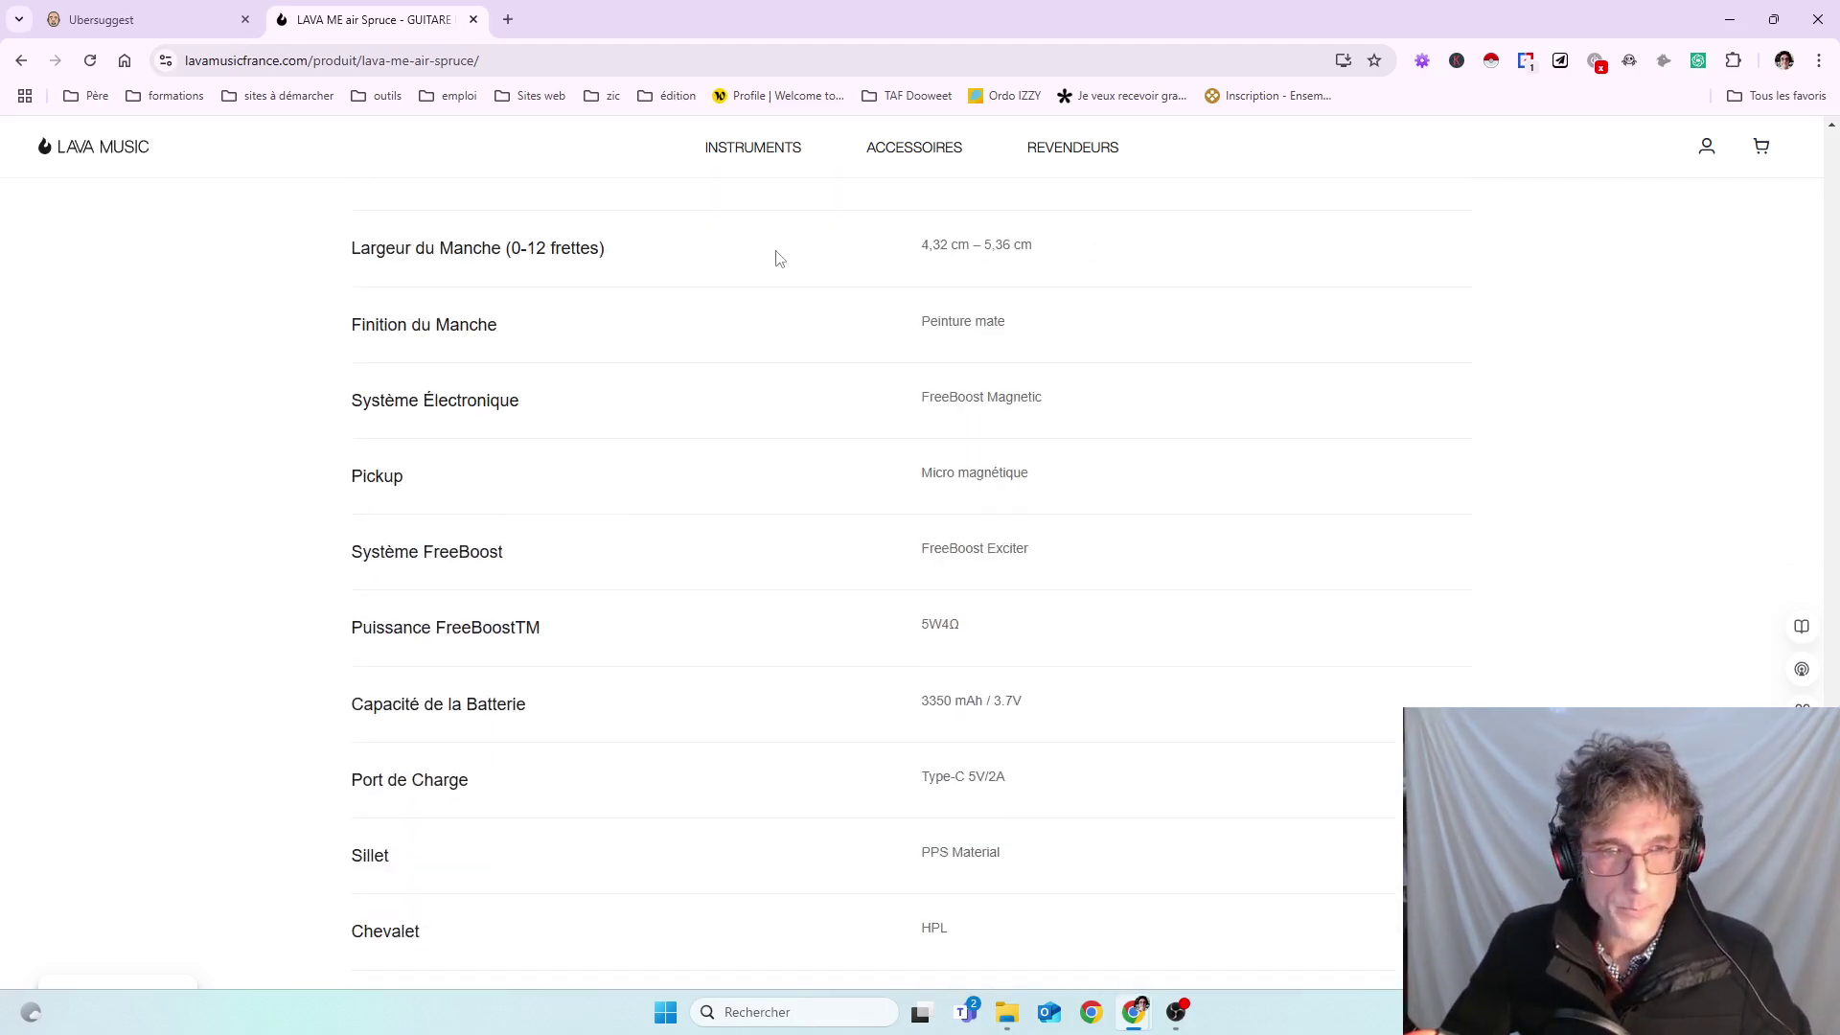
- Check the "Avis" title of the reviews section below the specifications, then the review form and footer columns
{"action": "scroll", "coordinate": [862, 718], "scroll_direction": "down", "scroll_amount": 15}
{"action": "scroll", "coordinate": [858, 714], "scroll_direction": "down", "scroll_amount": 10}
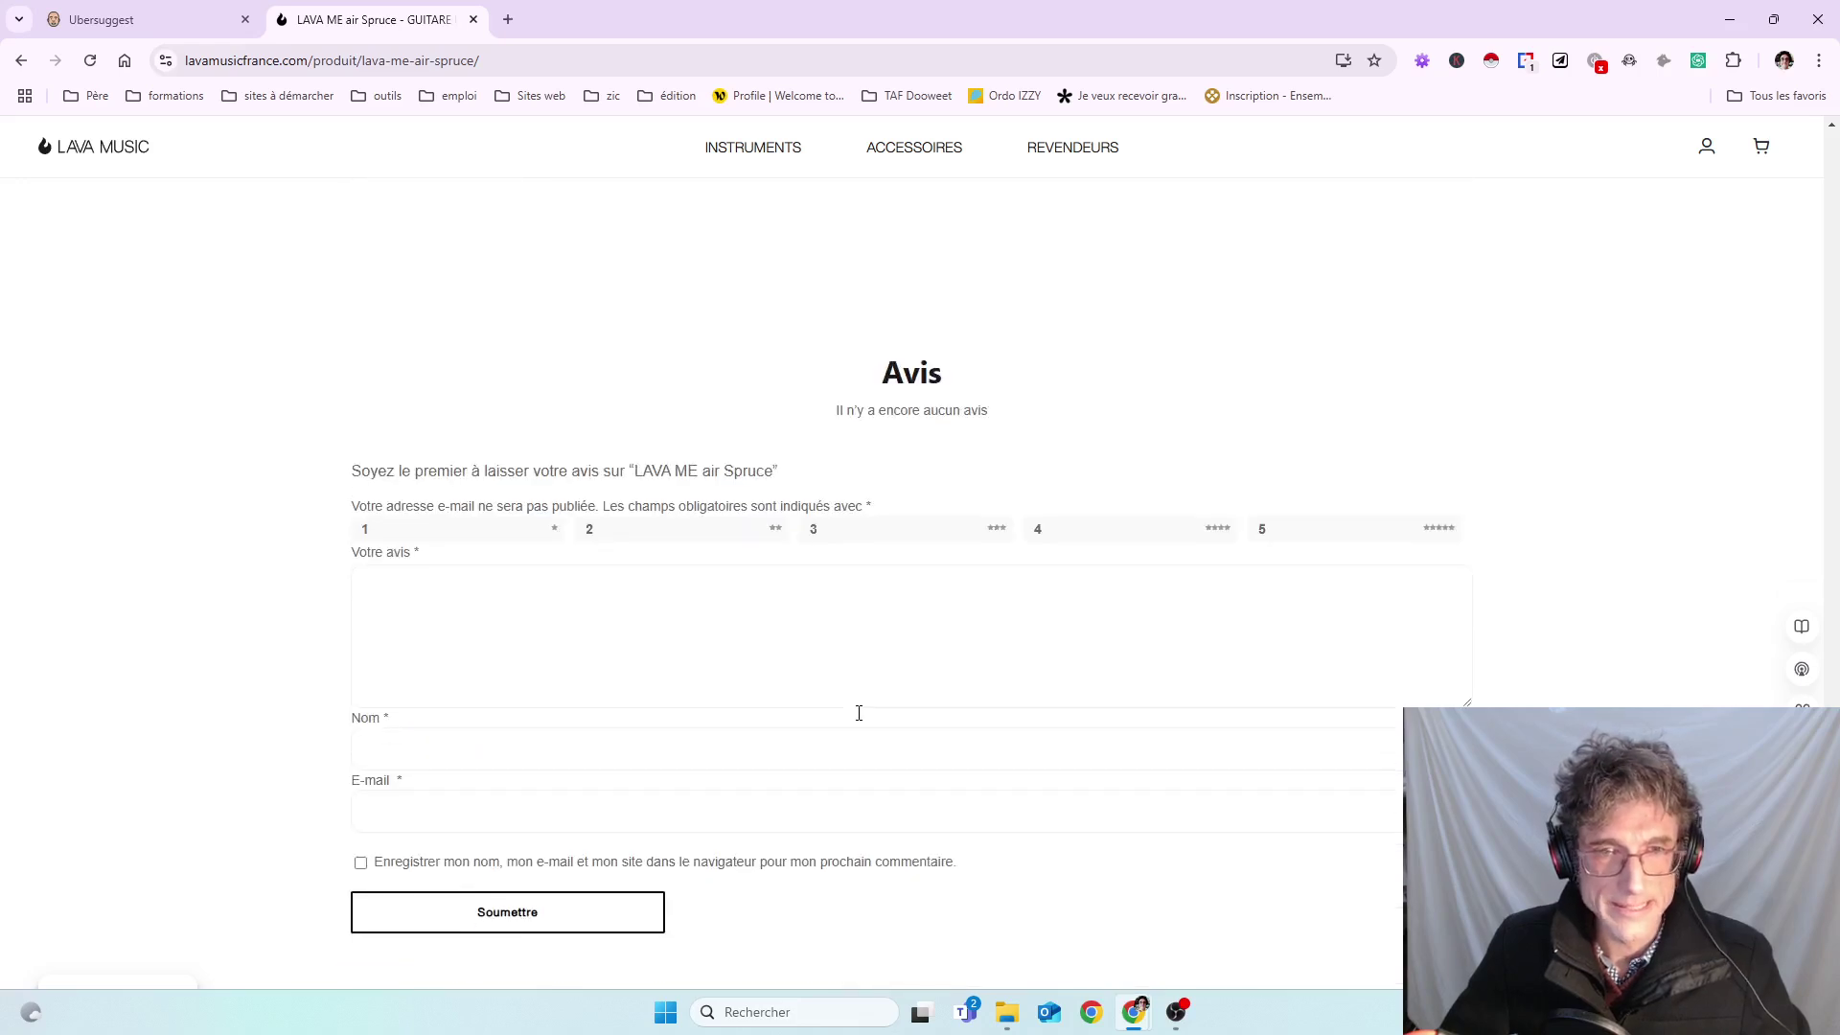
{"action": "scroll", "coordinate": [872, 652], "scroll_direction": "up", "scroll_amount": 6}
{"action": "left_click_drag", "start_coordinate": [872, 522], "coordinate": [1059, 512]}
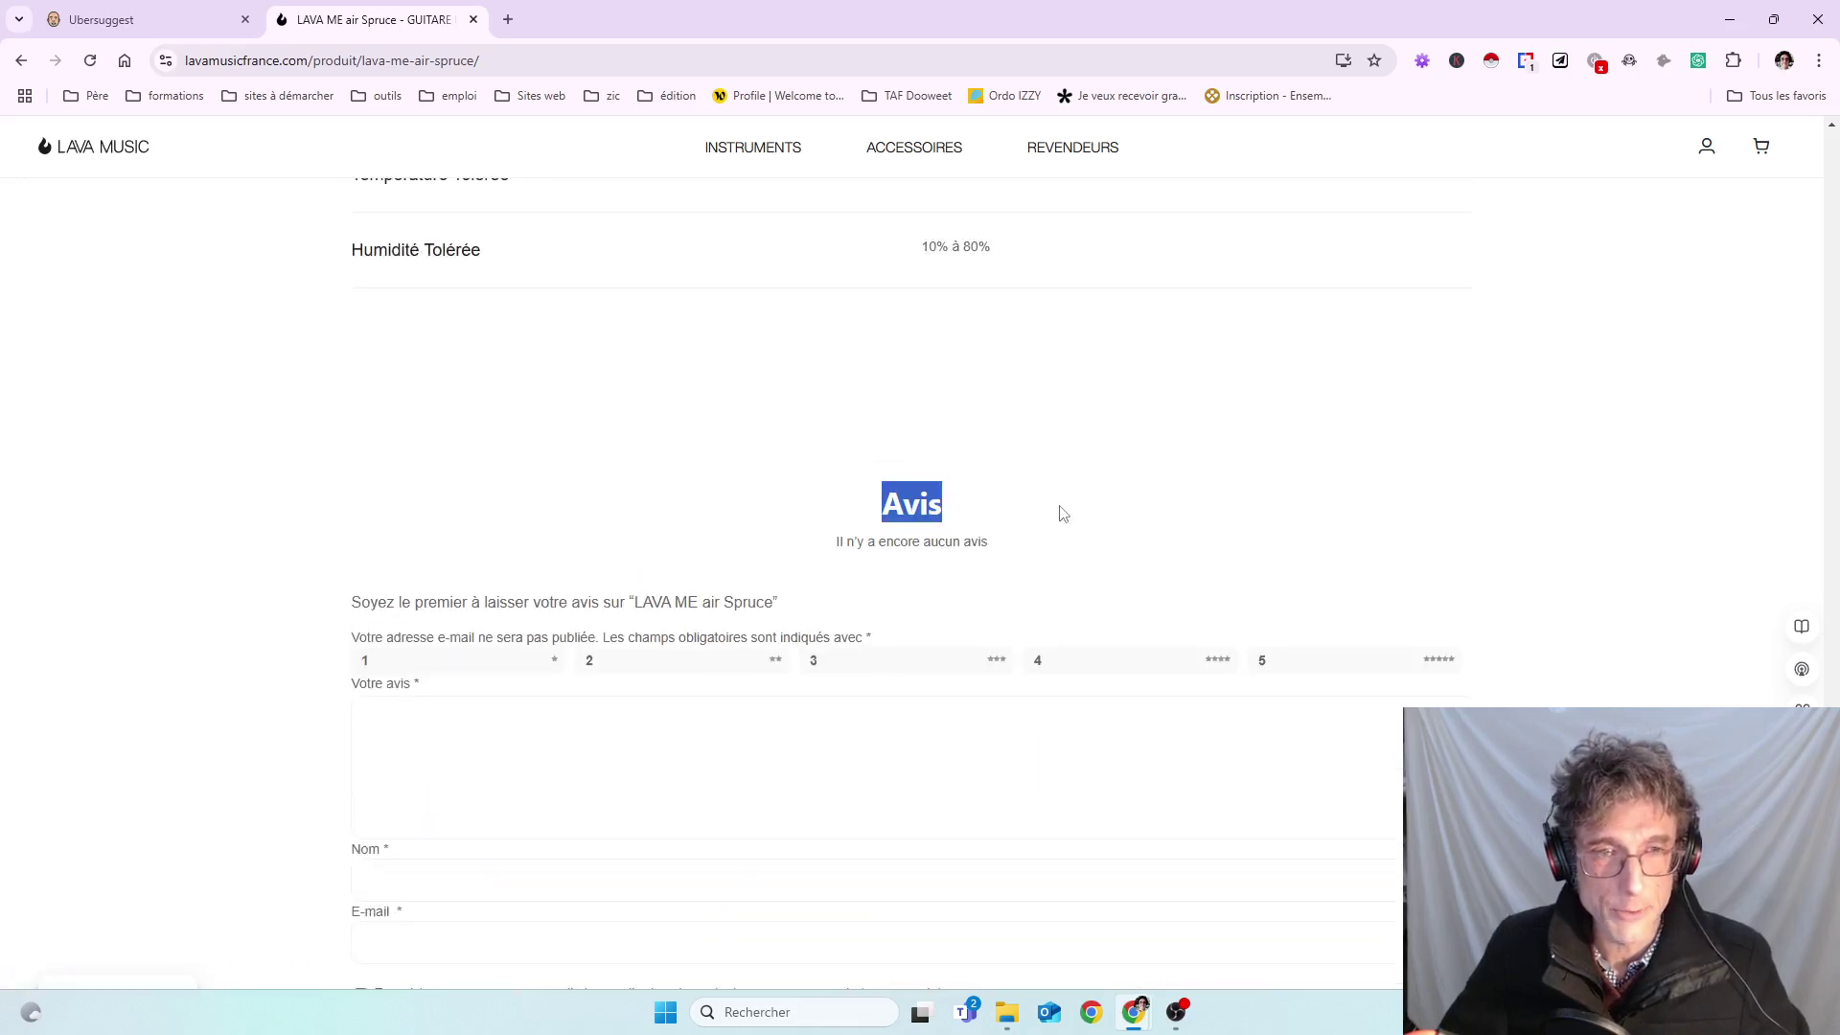
{"action": "left_click", "coordinate": [727, 515]}
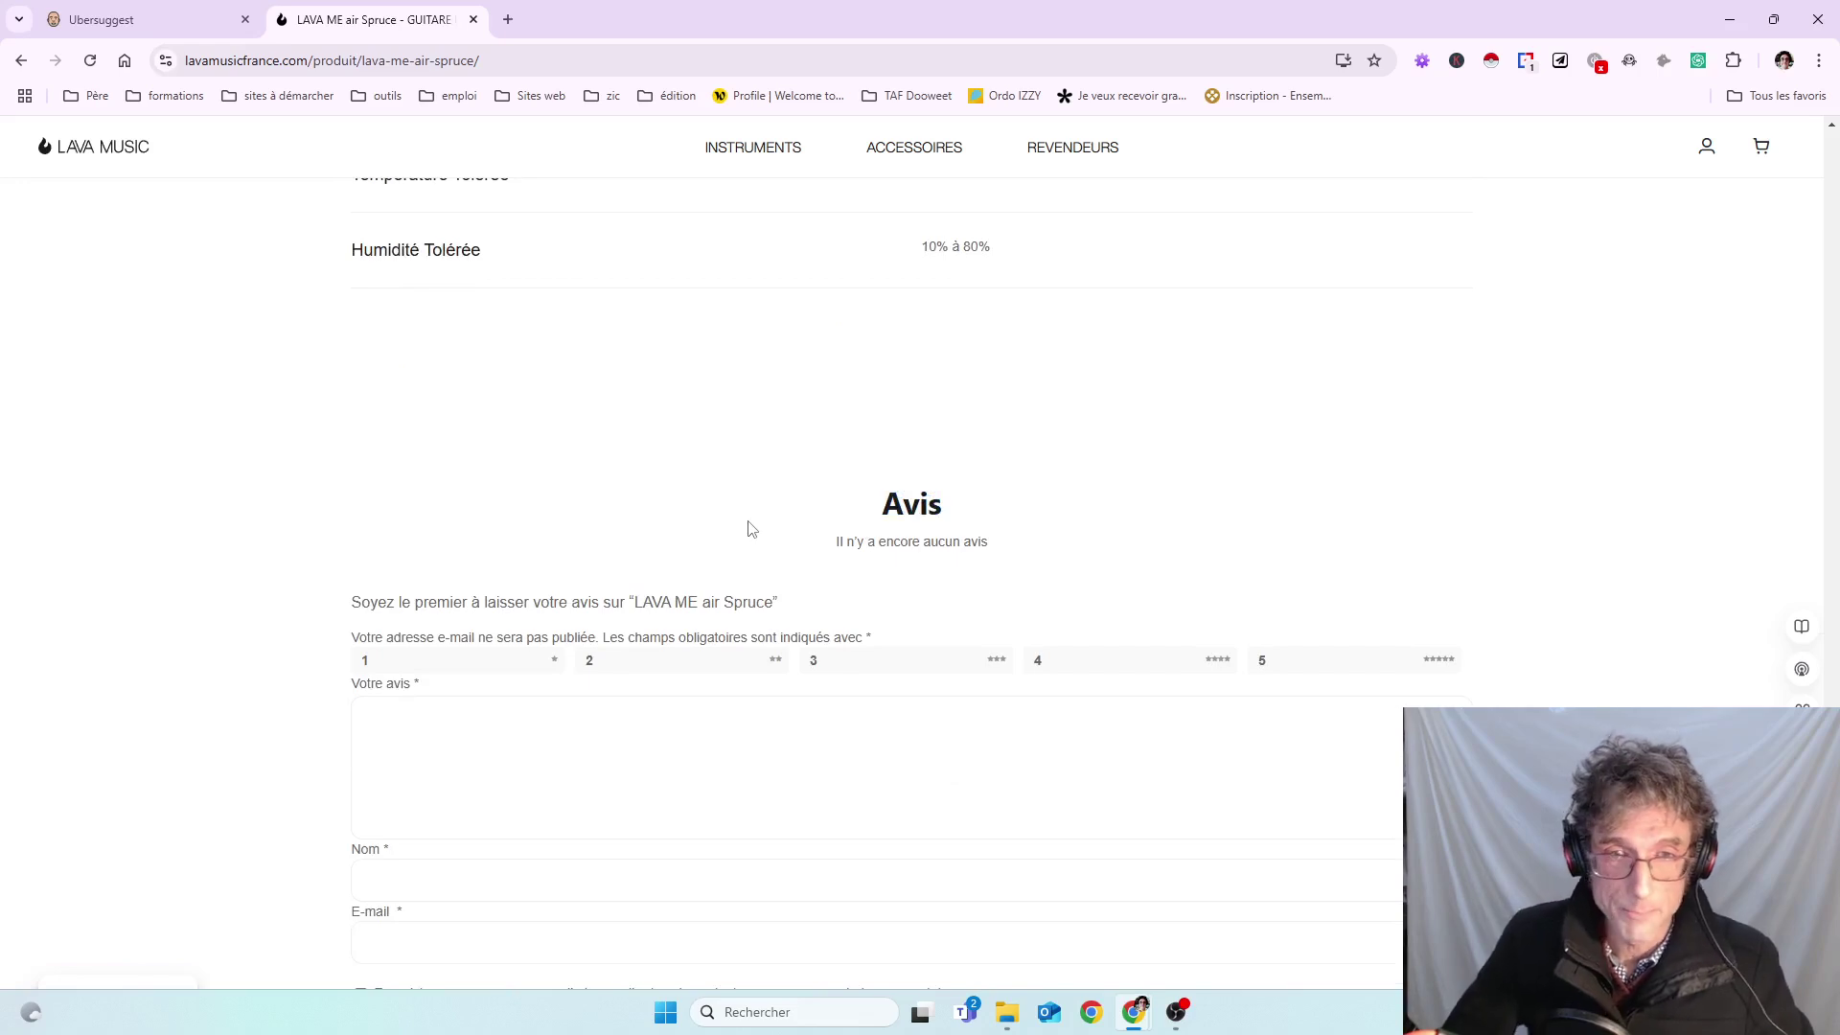
{"action": "scroll", "coordinate": [761, 525], "scroll_direction": "down", "scroll_amount": 5}
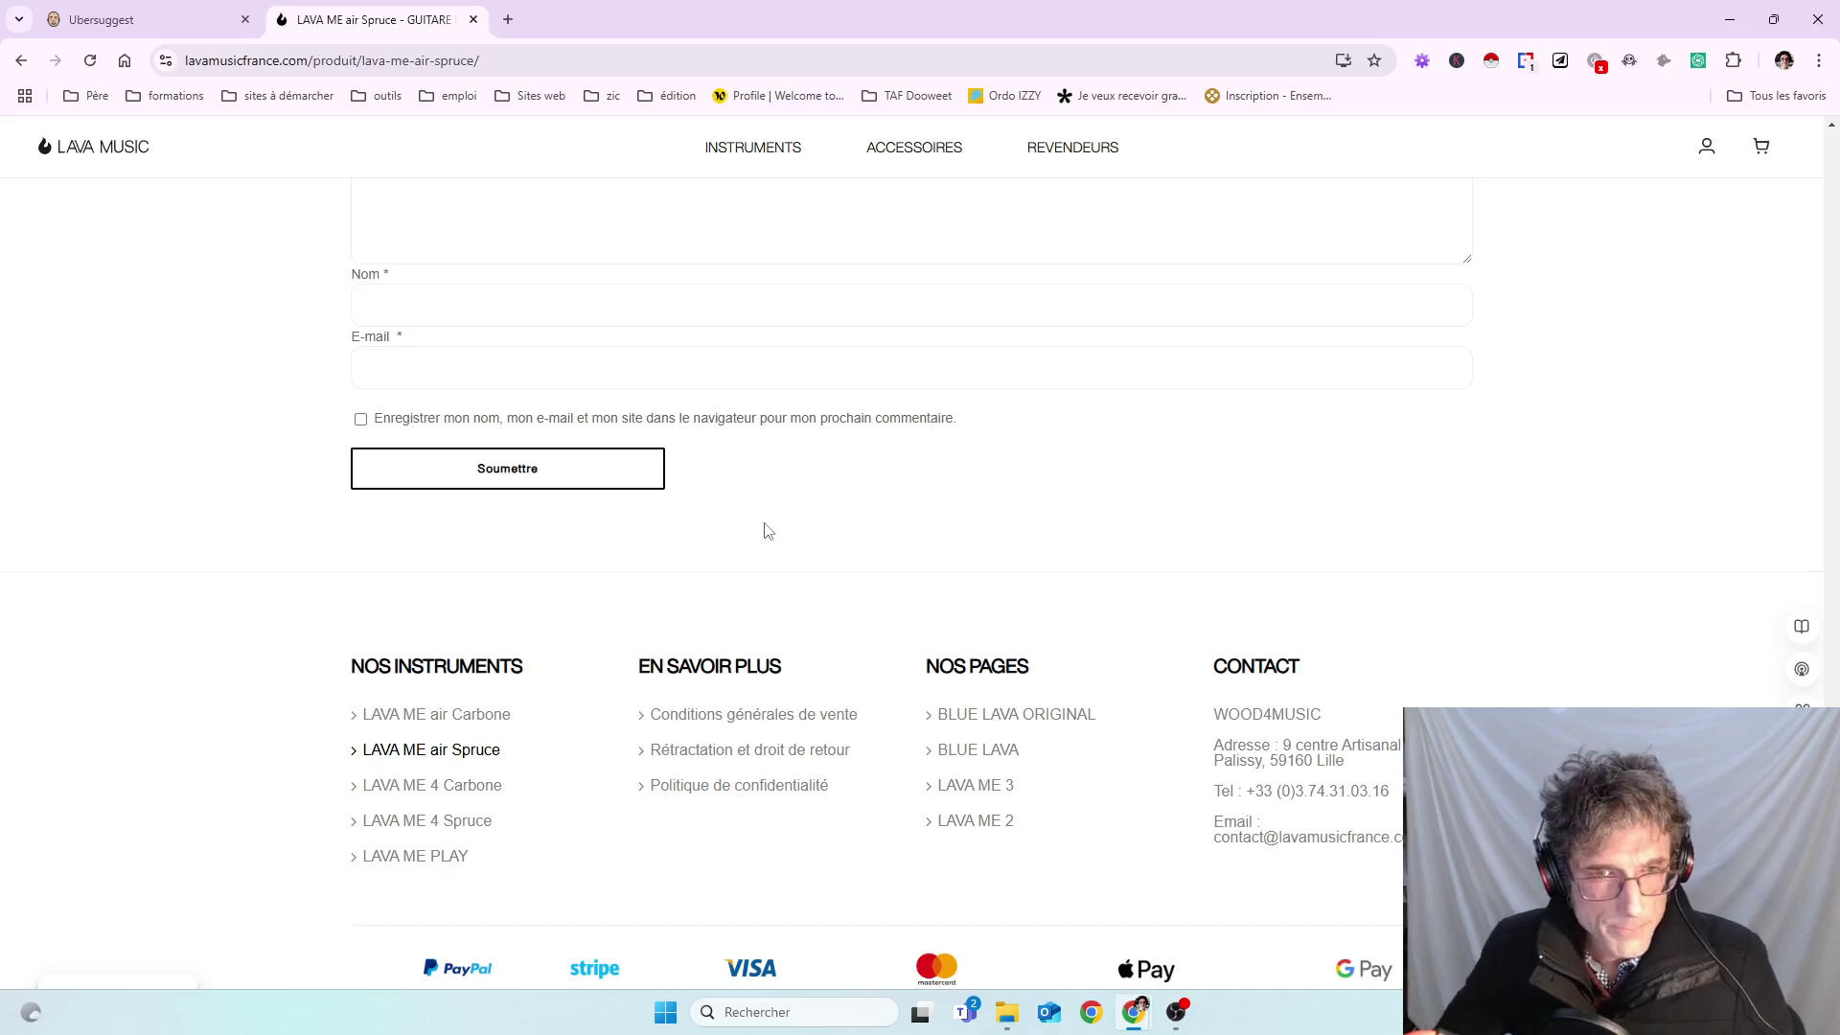
{"action": "scroll", "coordinate": [766, 530], "scroll_direction": "down", "scroll_amount": 2}
- Re-examine the LAVA ME air Spruce product title, description bullets and option labels above the sound test video
{"action": "scroll", "coordinate": [766, 530], "scroll_direction": "up", "scroll_amount": 15}
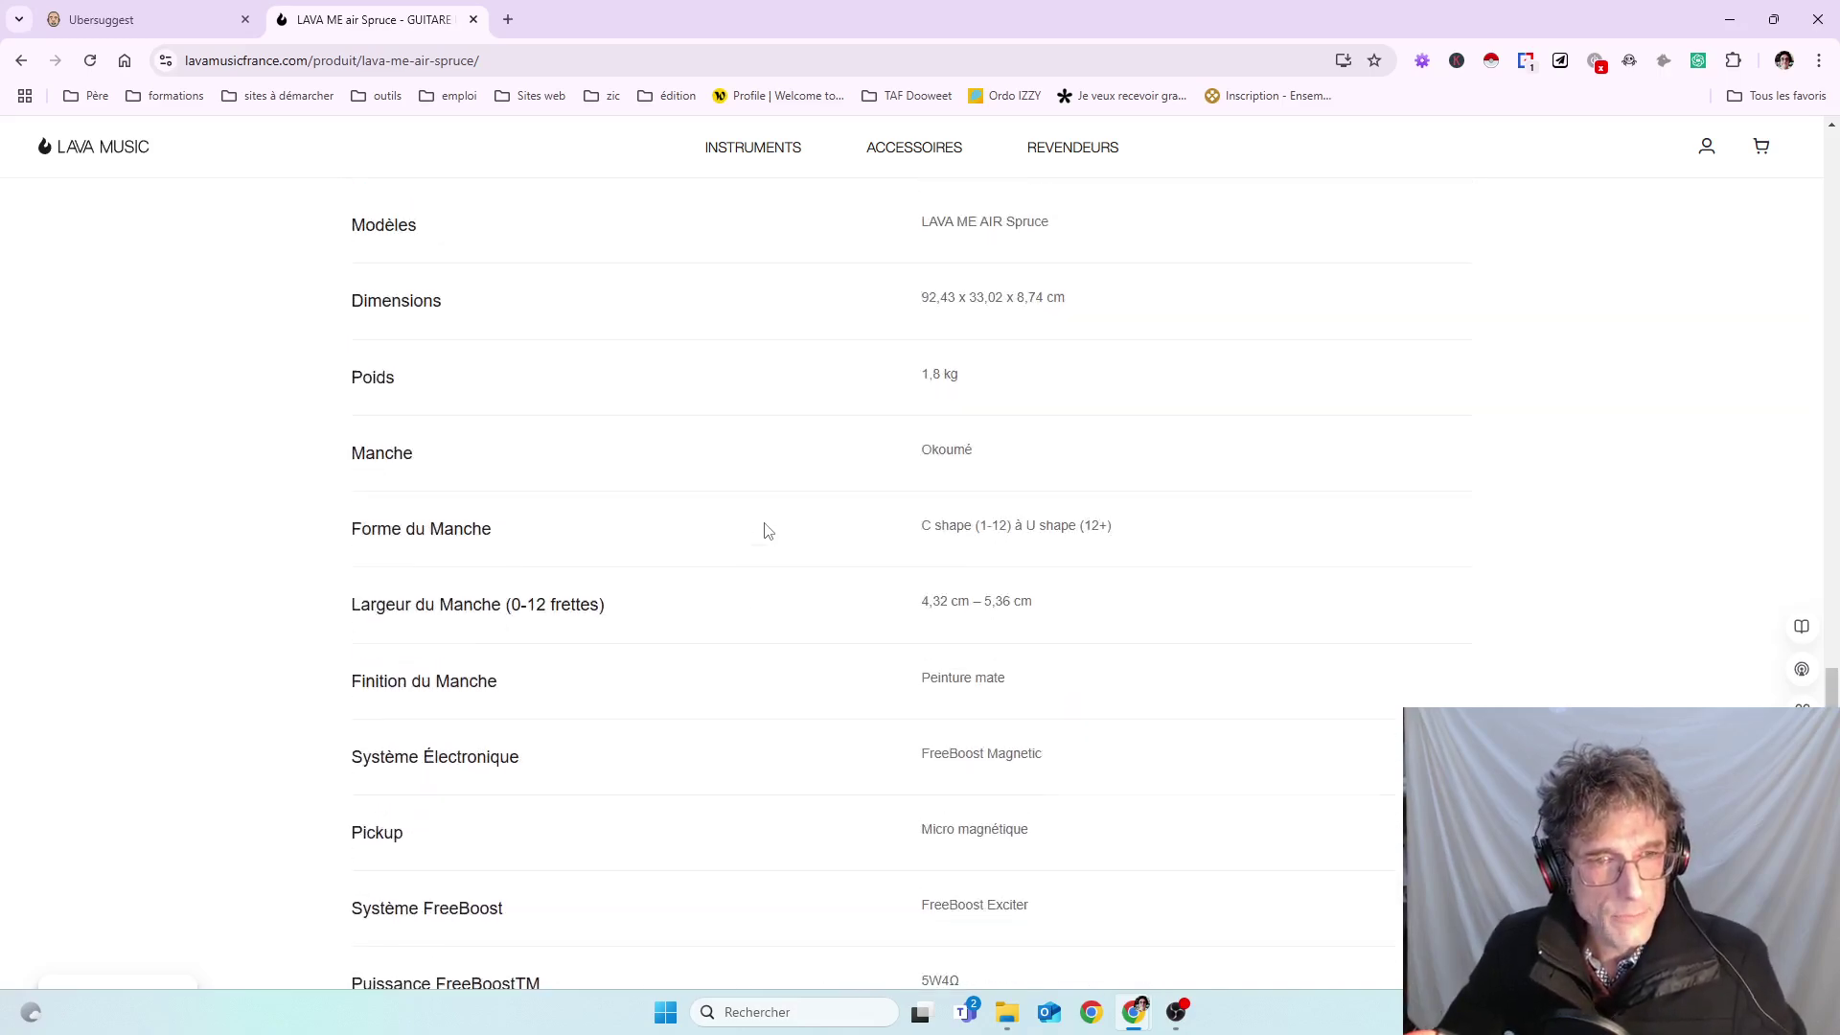
{"action": "scroll", "coordinate": [767, 530], "scroll_direction": "up", "scroll_amount": 20}
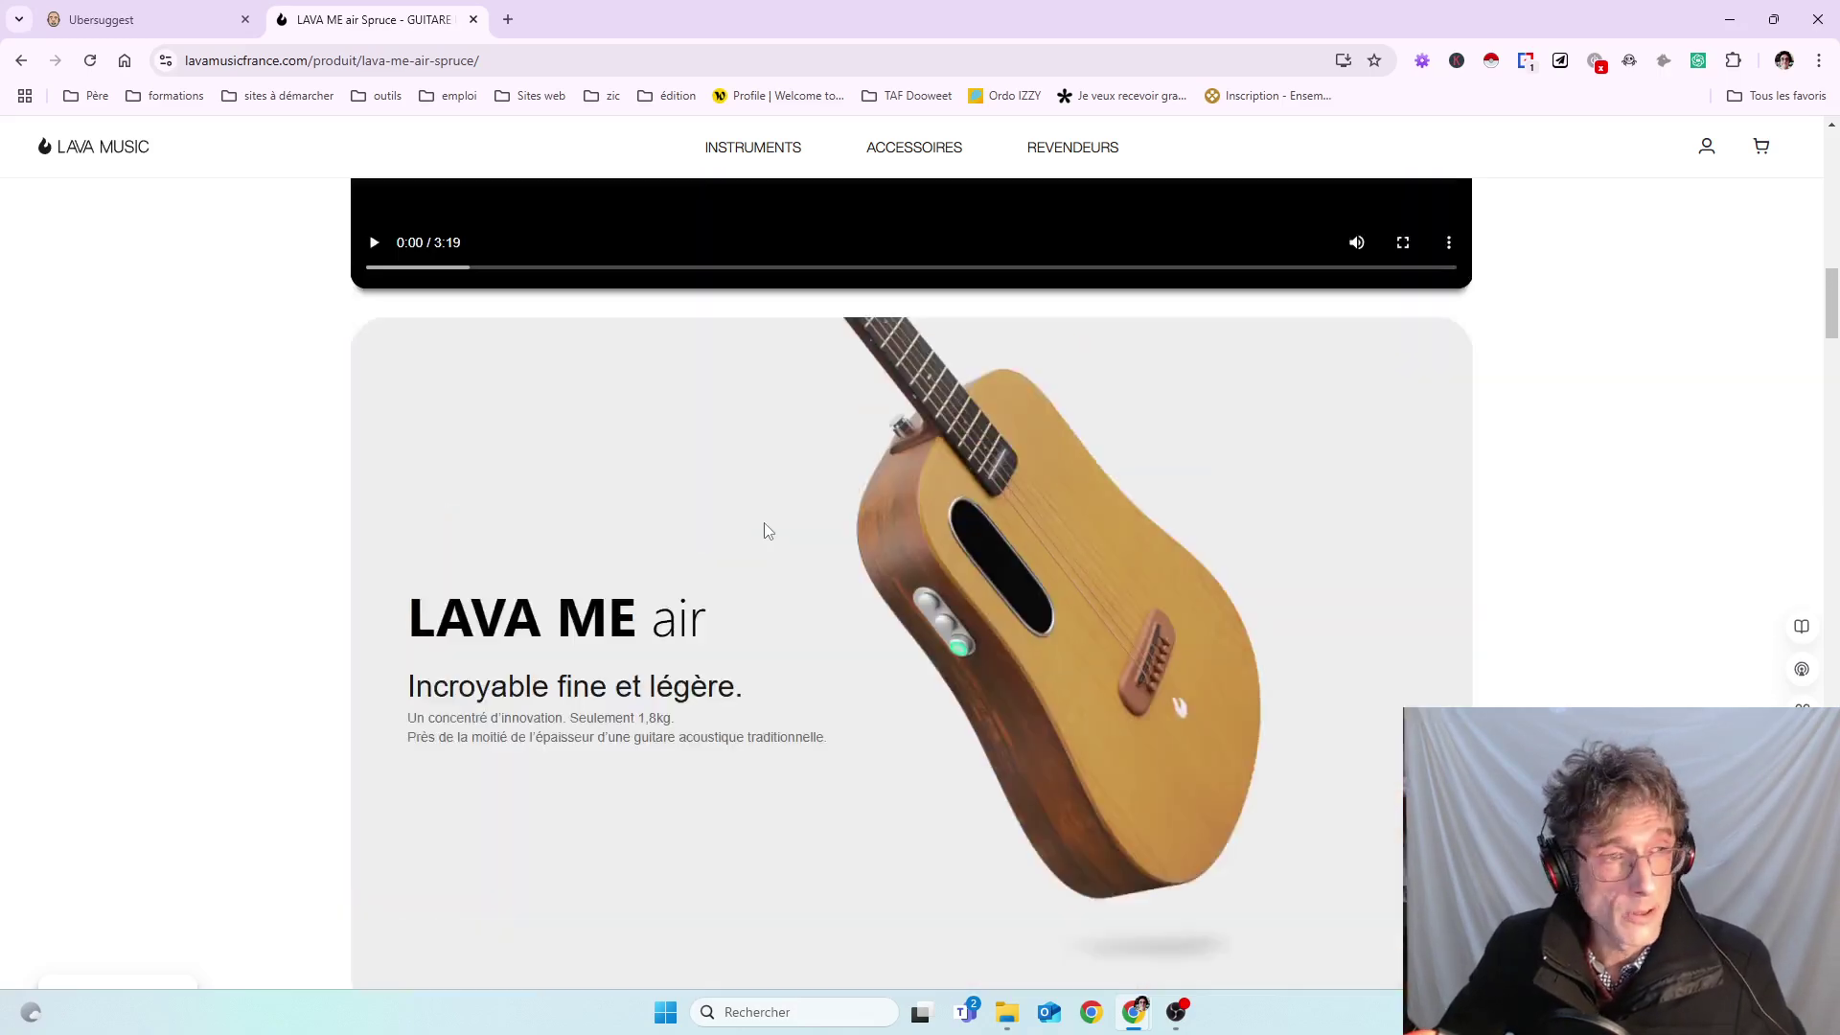
{"action": "scroll", "coordinate": [767, 530], "scroll_direction": "up", "scroll_amount": 10}
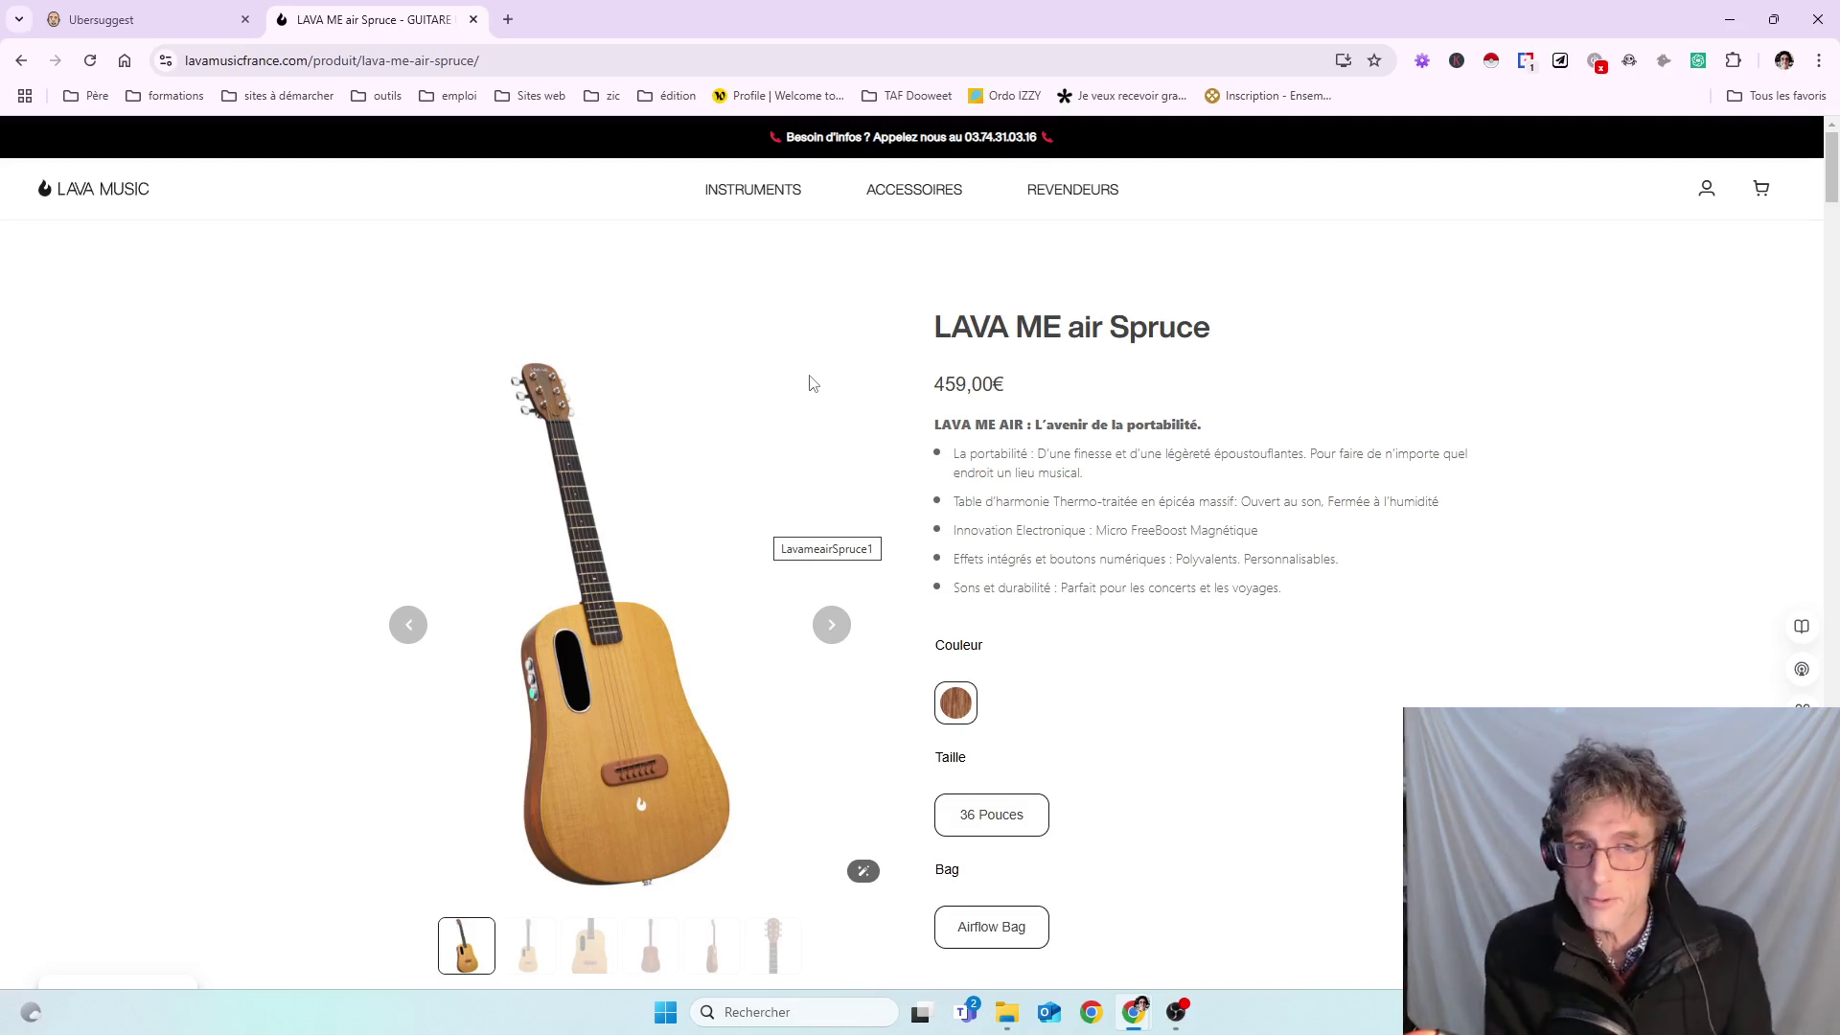
{"action": "scroll", "coordinate": [944, 521], "scroll_direction": "down", "scroll_amount": 4}
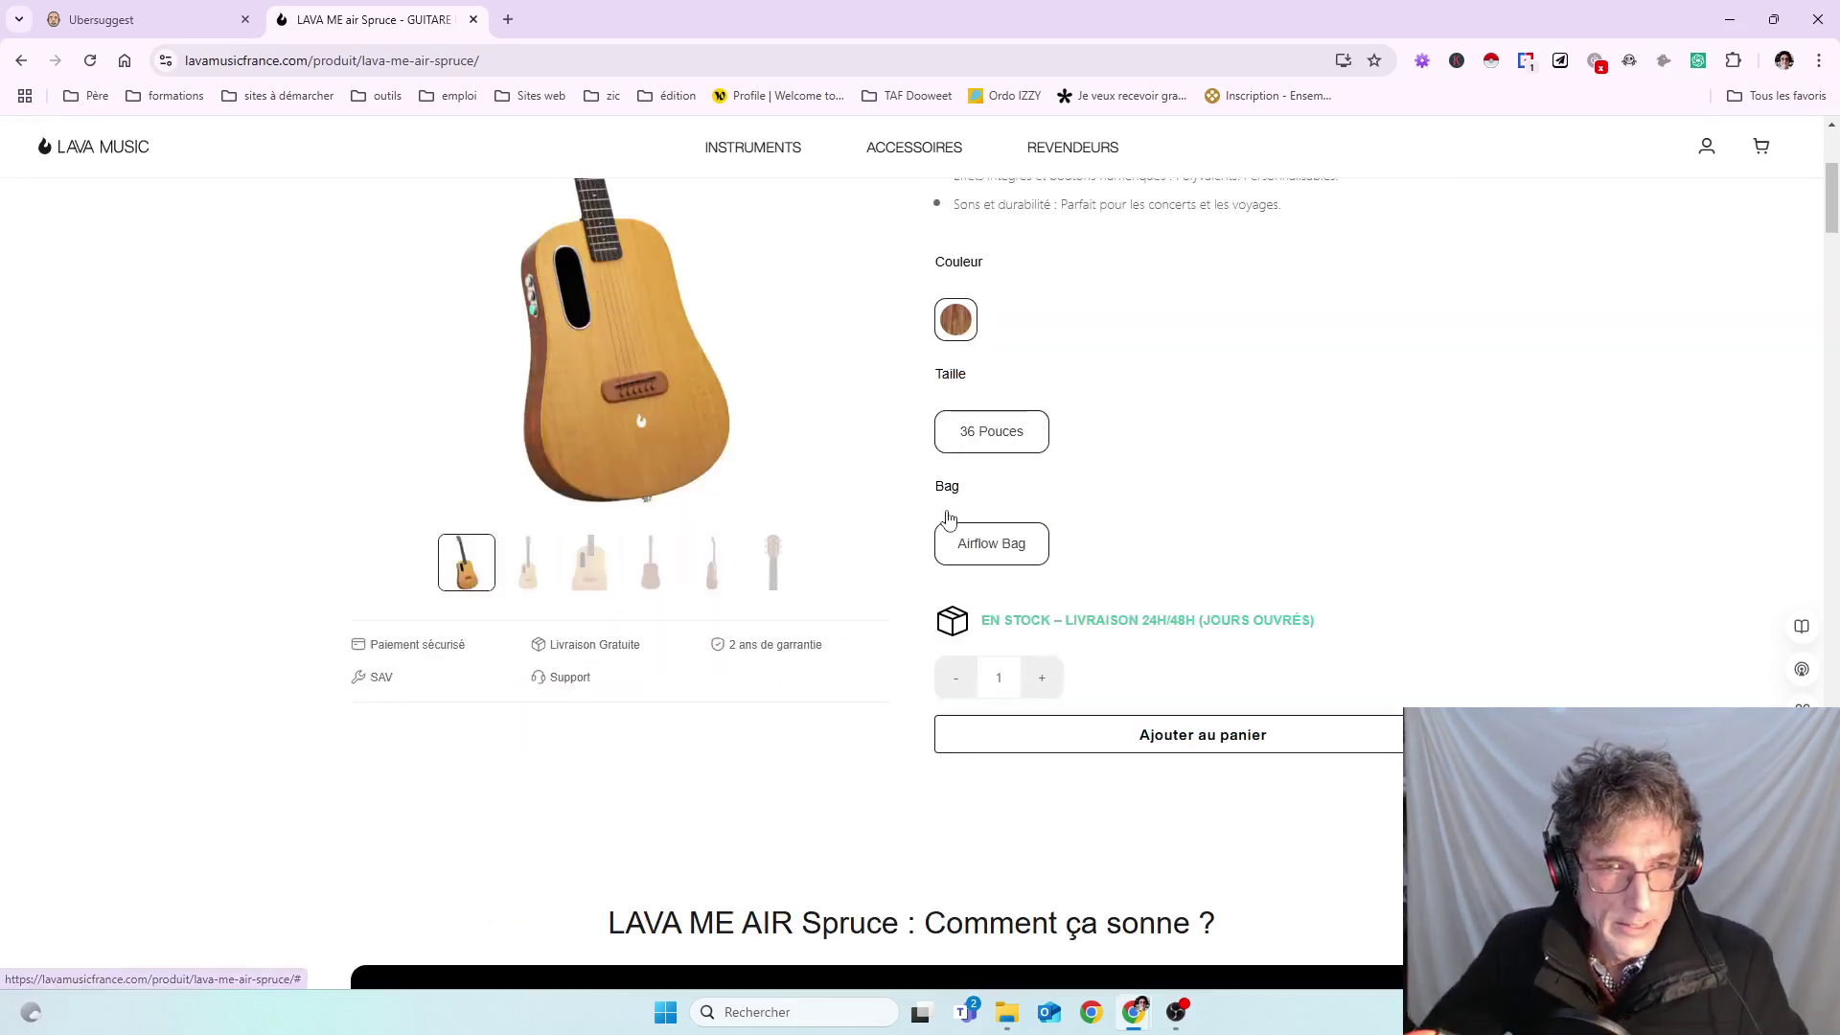
{"action": "scroll", "coordinate": [1069, 518], "scroll_direction": "up", "scroll_amount": 4}
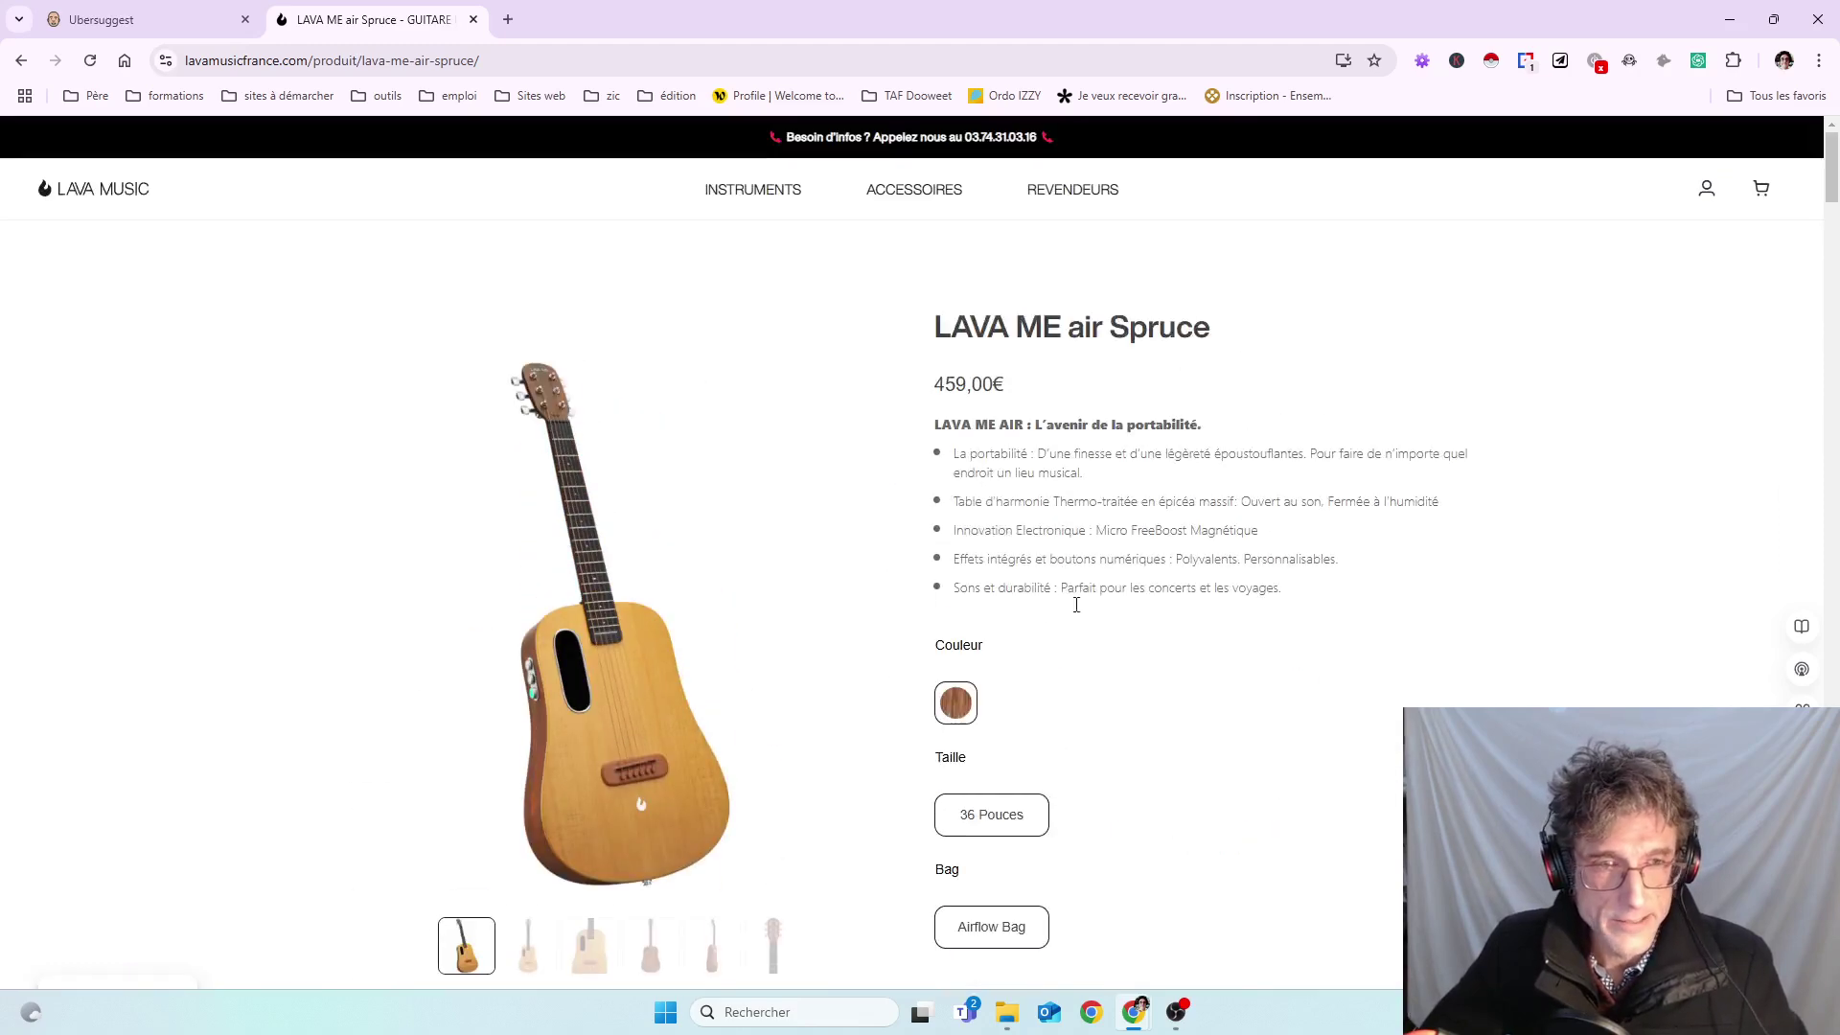
{"action": "scroll", "coordinate": [1101, 623], "scroll_direction": "down", "scroll_amount": 5}
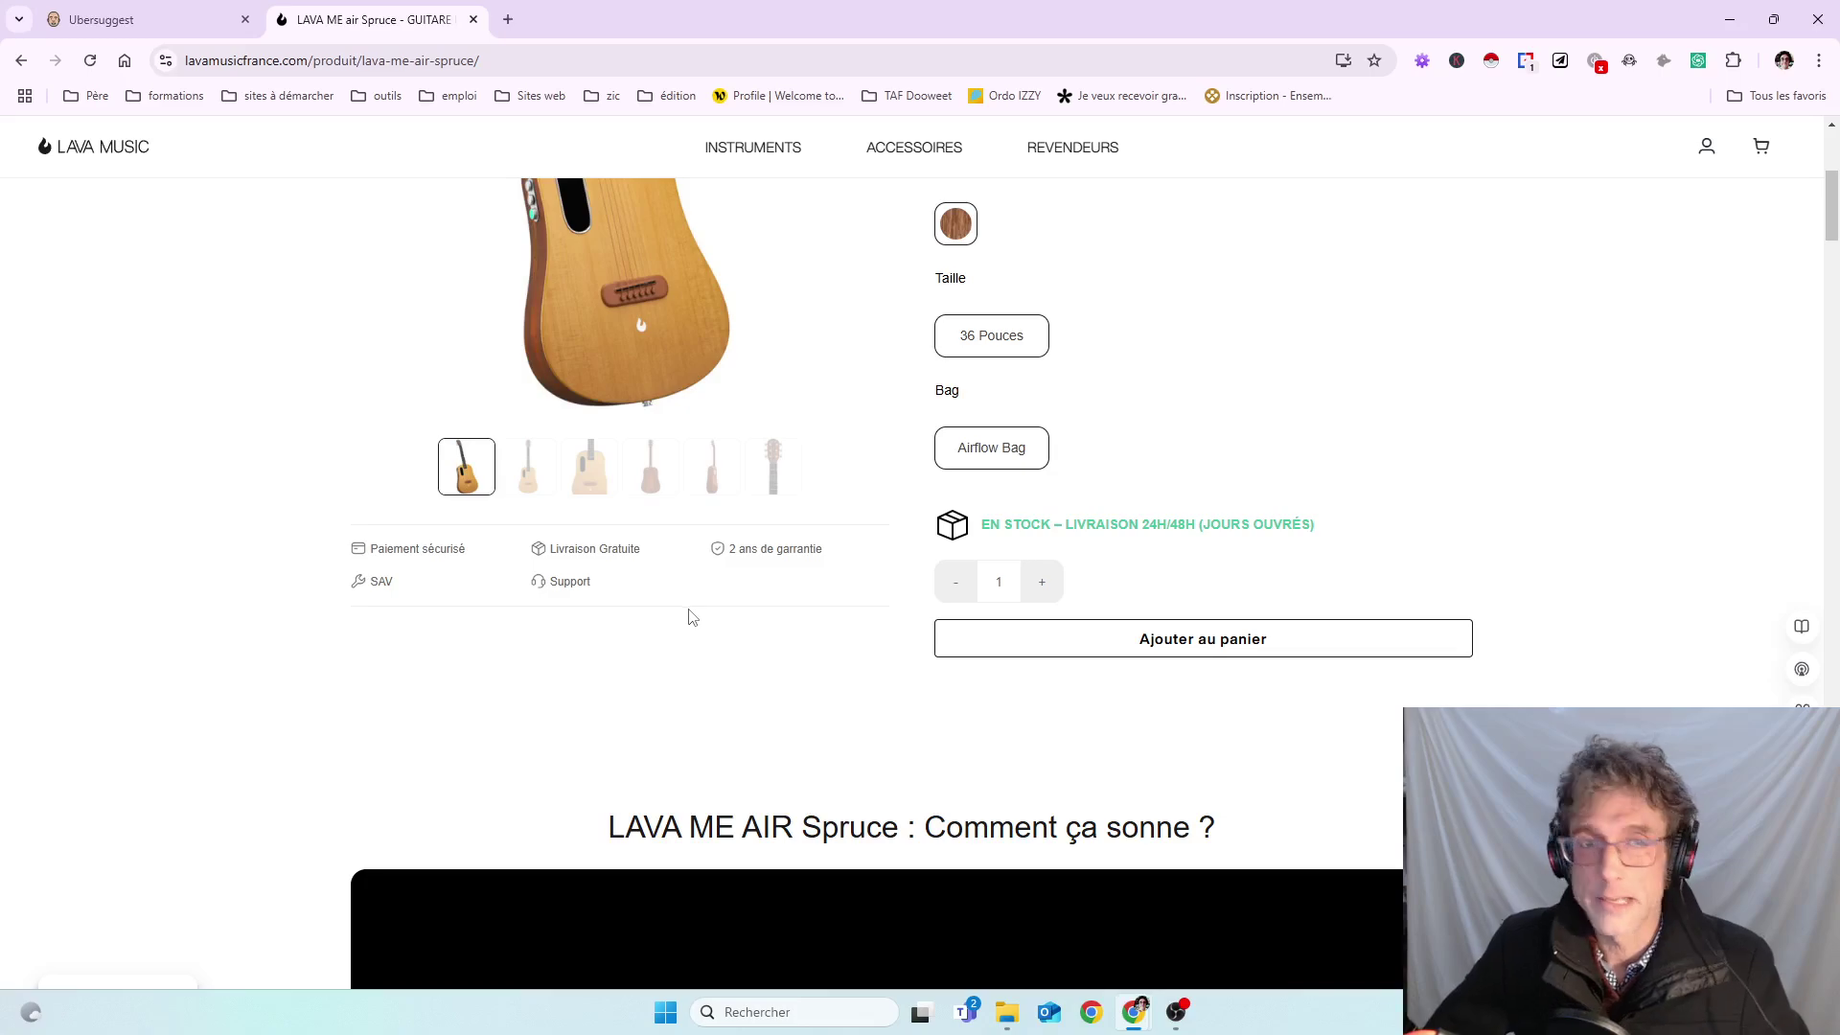
- Survey the LAVA ME air Spruce page again from its feature sections through the specifications and reviews to the footer
{"action": "scroll", "coordinate": [883, 632], "scroll_direction": "down", "scroll_amount": 18}
{"action": "scroll", "coordinate": [881, 635], "scroll_direction": "down", "scroll_amount": 20}
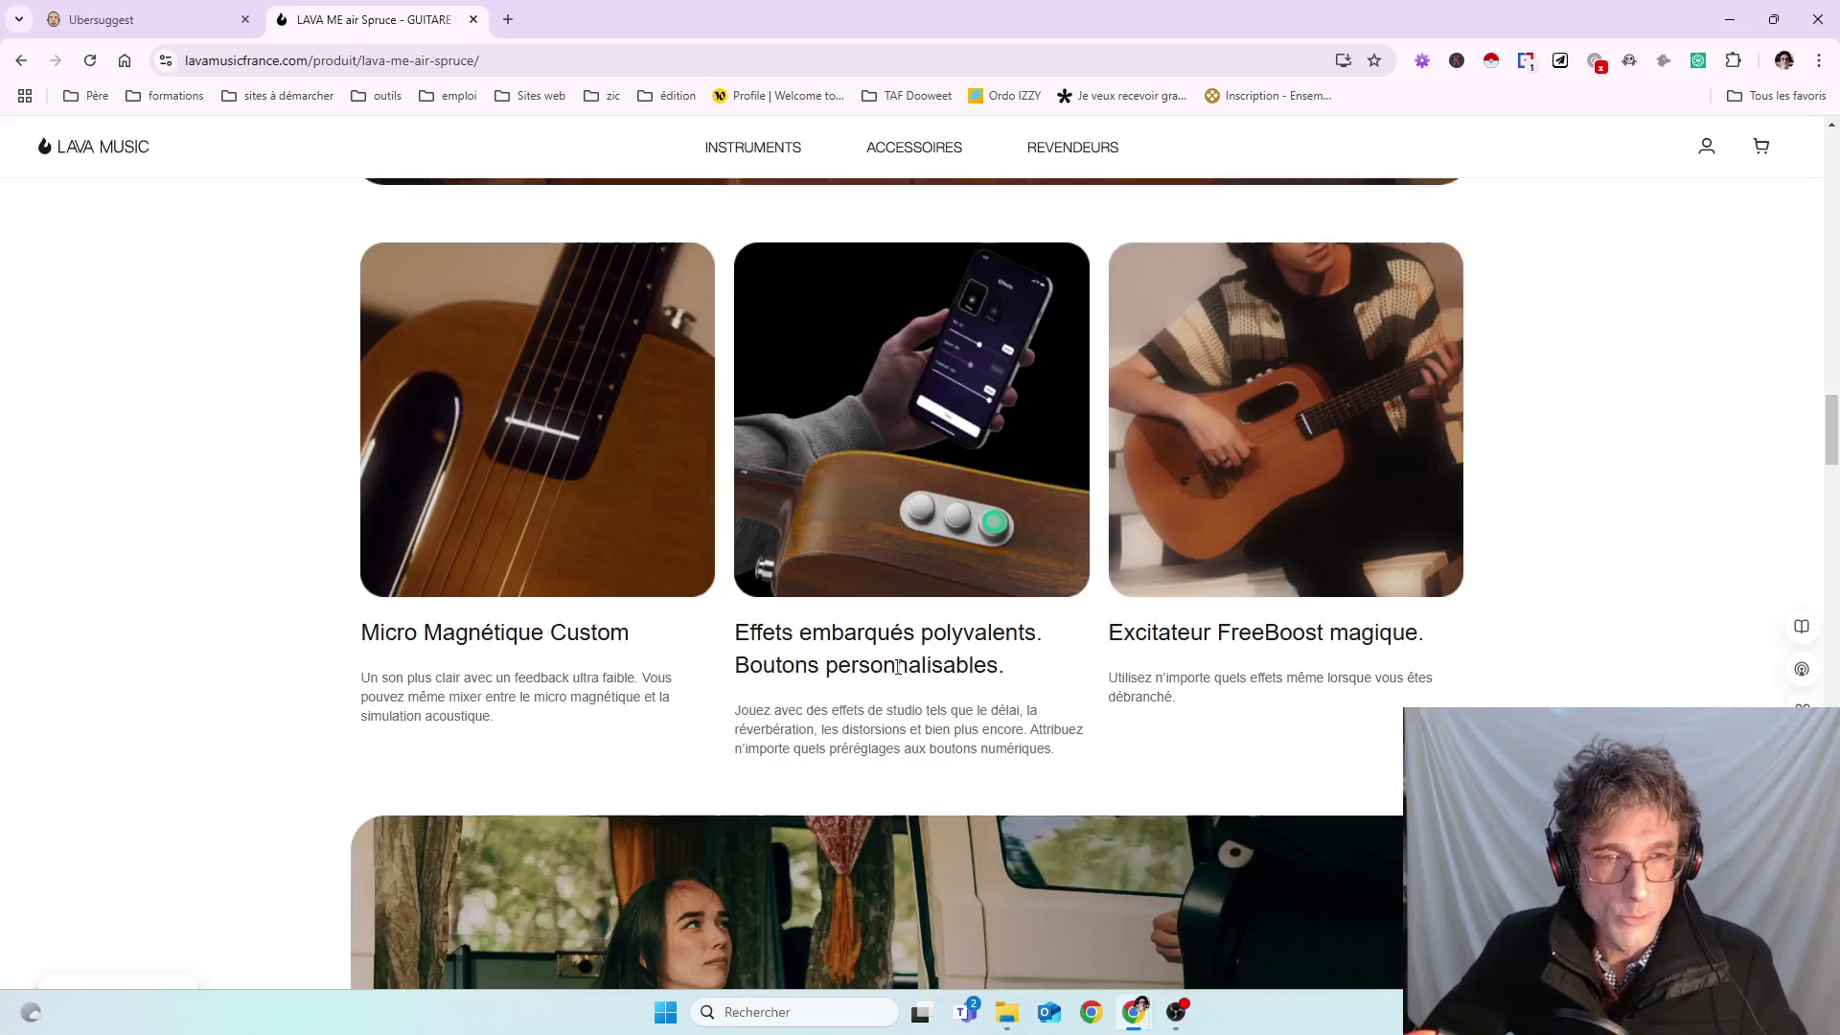
{"action": "scroll", "coordinate": [916, 669], "scroll_direction": "down", "scroll_amount": 20}
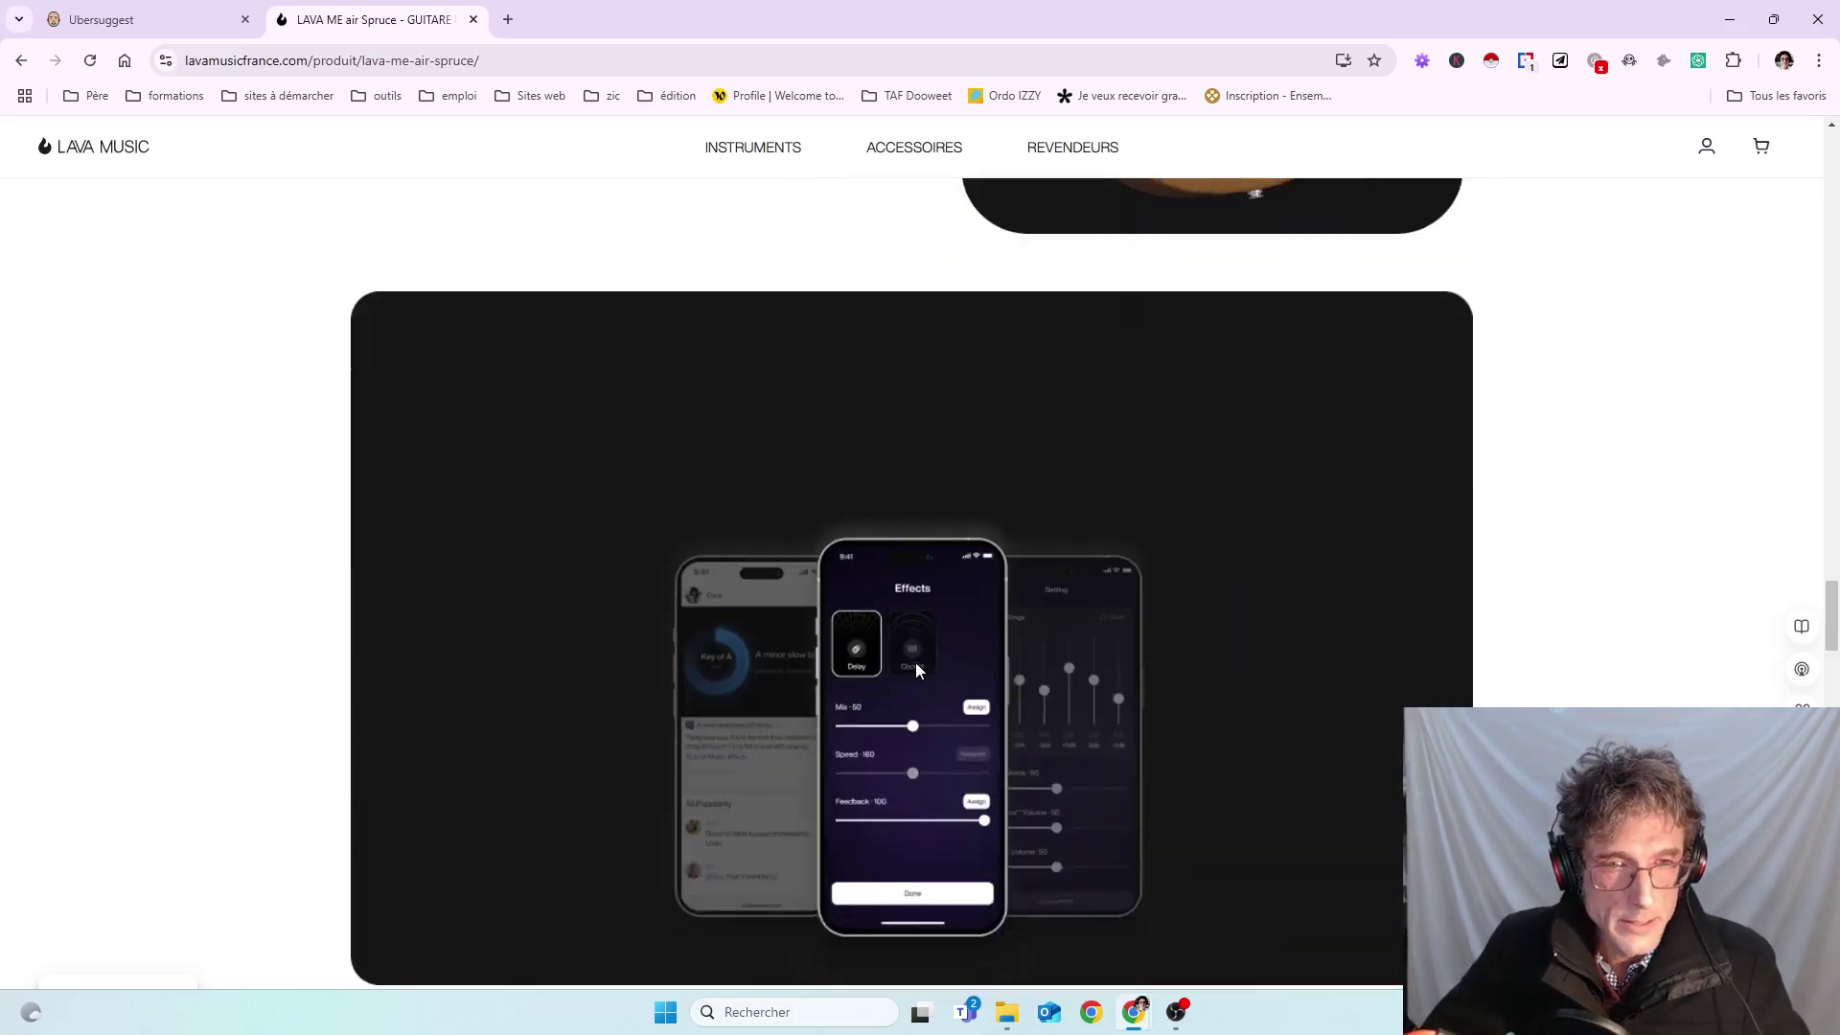
{"action": "scroll", "coordinate": [916, 671], "scroll_direction": "down", "scroll_amount": 13}
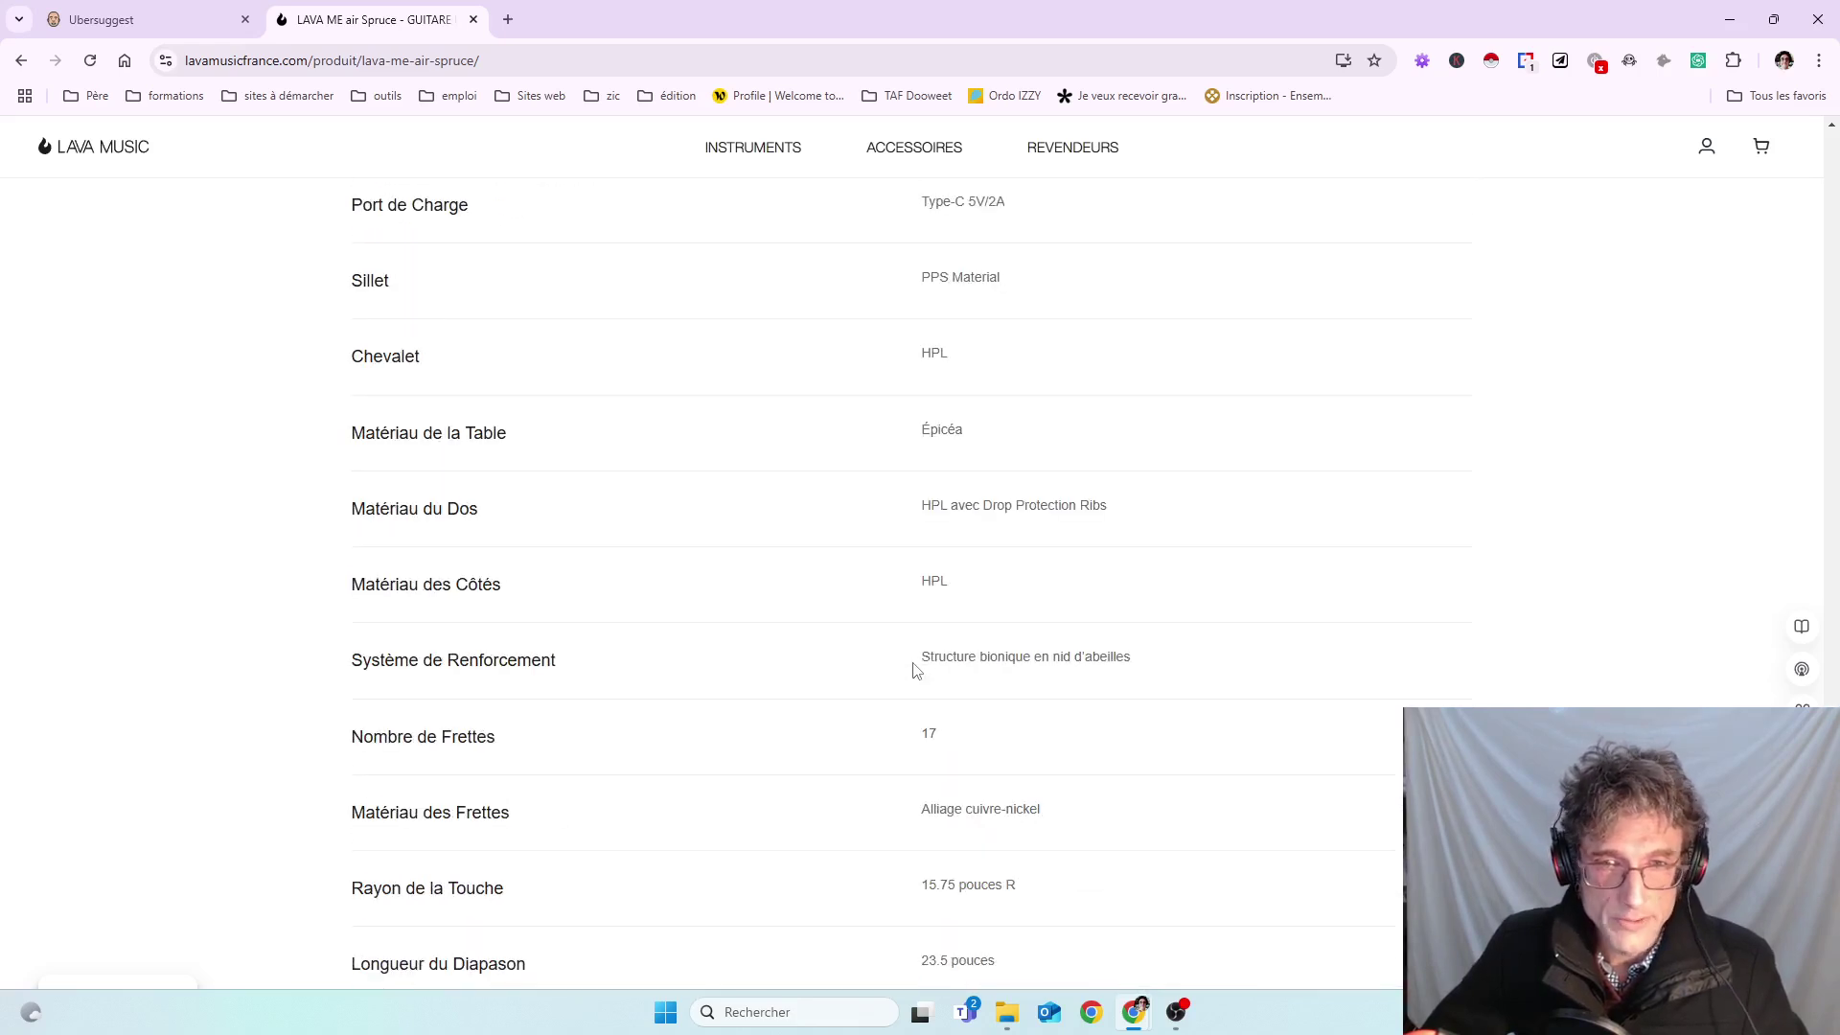
{"action": "scroll", "coordinate": [997, 615], "scroll_direction": "down", "scroll_amount": 7}
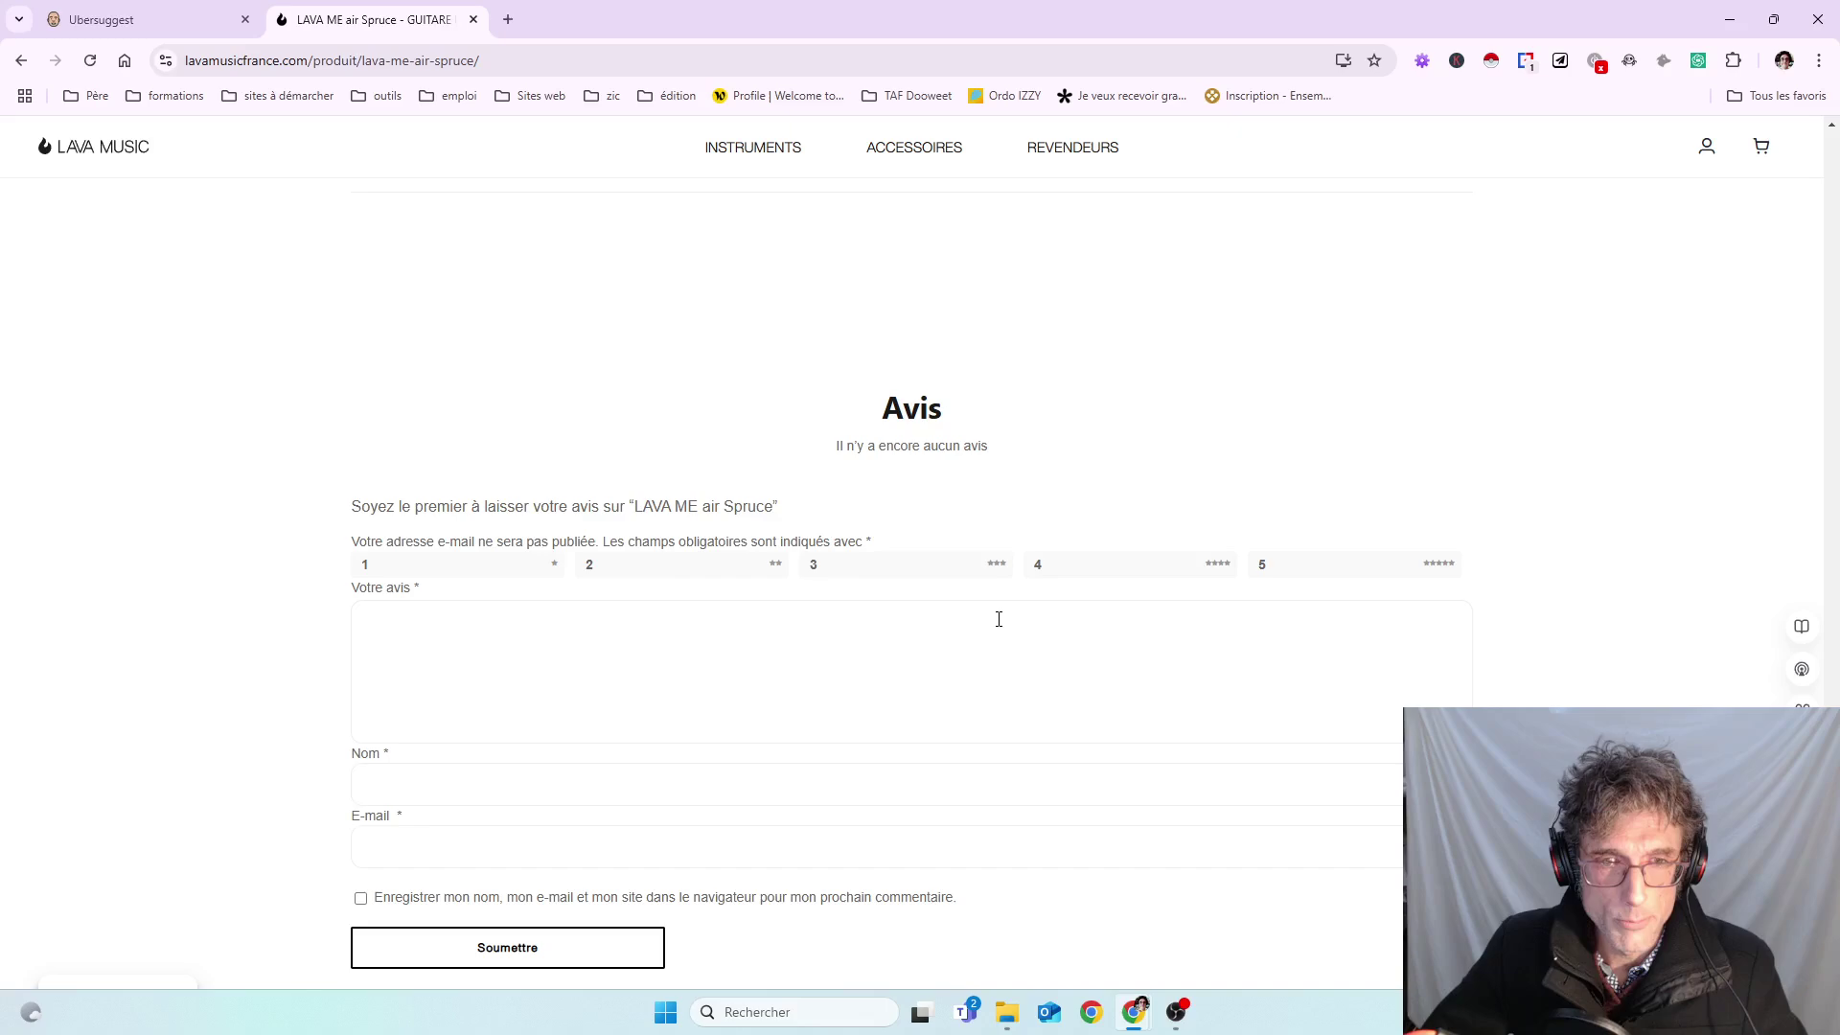
{"action": "scroll", "coordinate": [998, 618], "scroll_direction": "down", "scroll_amount": 7}
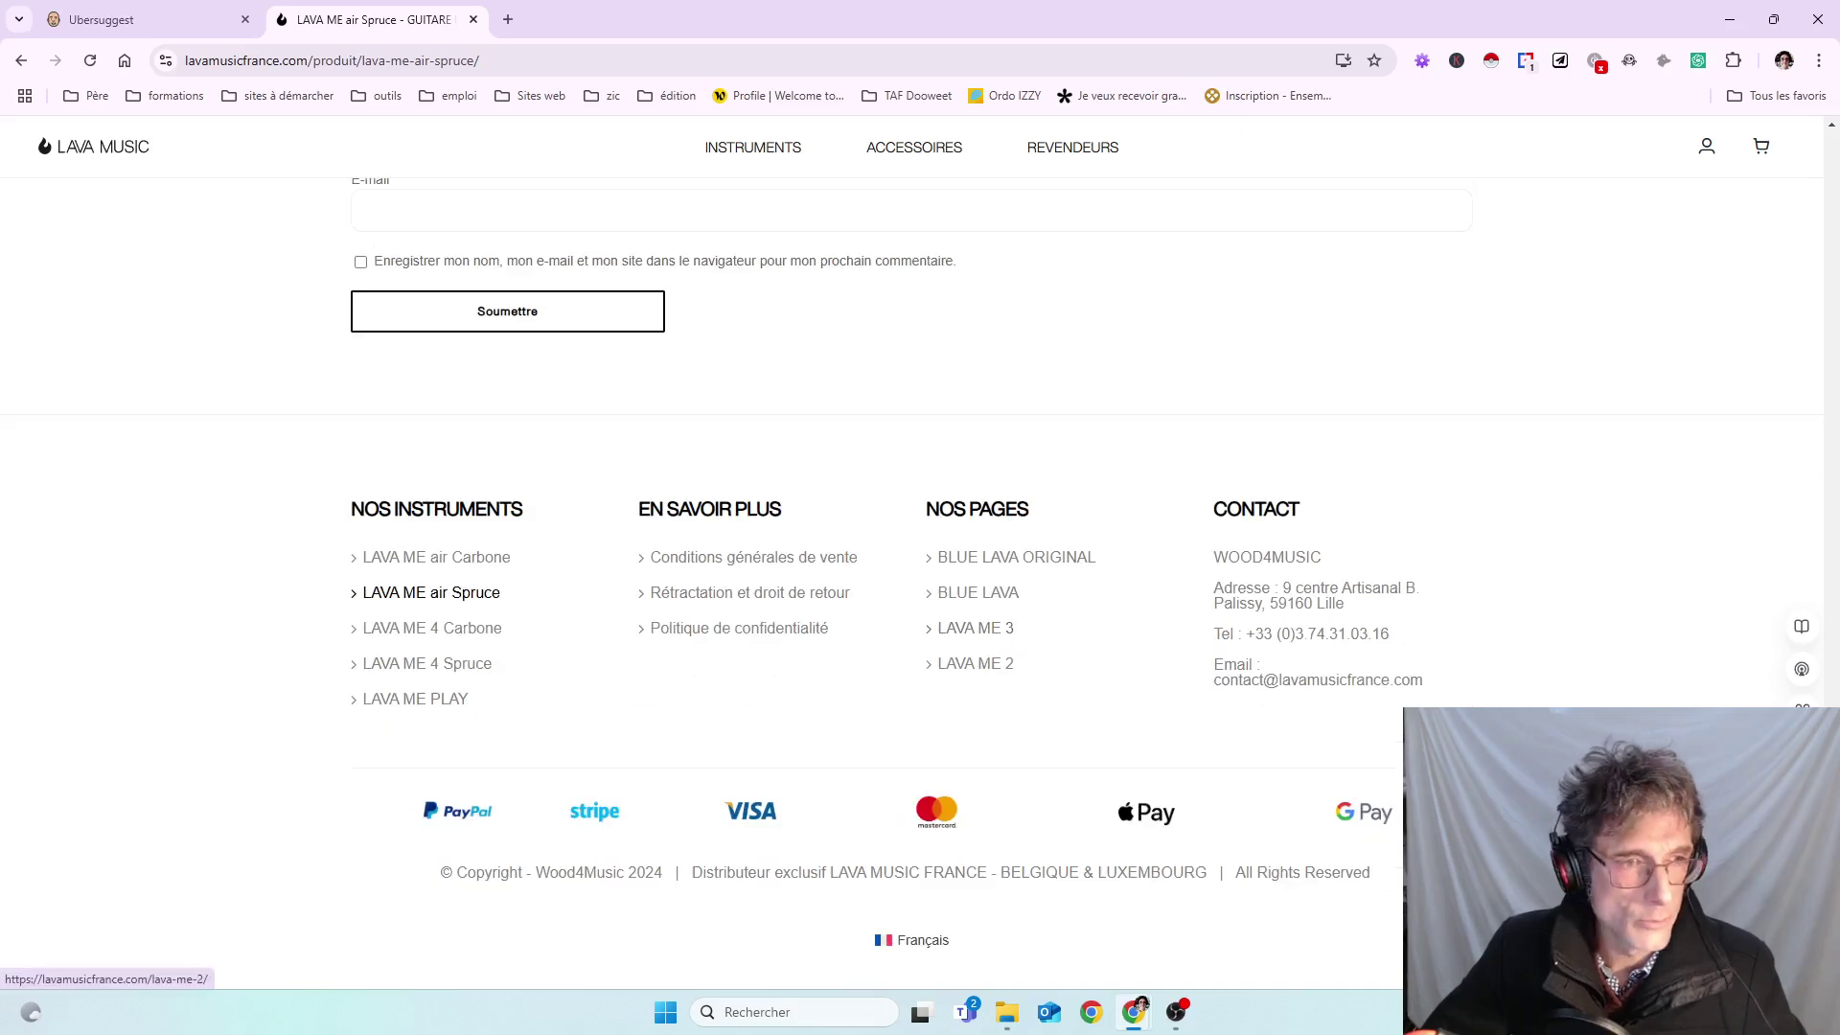
{"action": "scroll", "coordinate": [1004, 642], "scroll_direction": "up", "scroll_amount": 10}
{"action": "scroll", "coordinate": [694, 587], "scroll_direction": "up", "scroll_amount": 15}
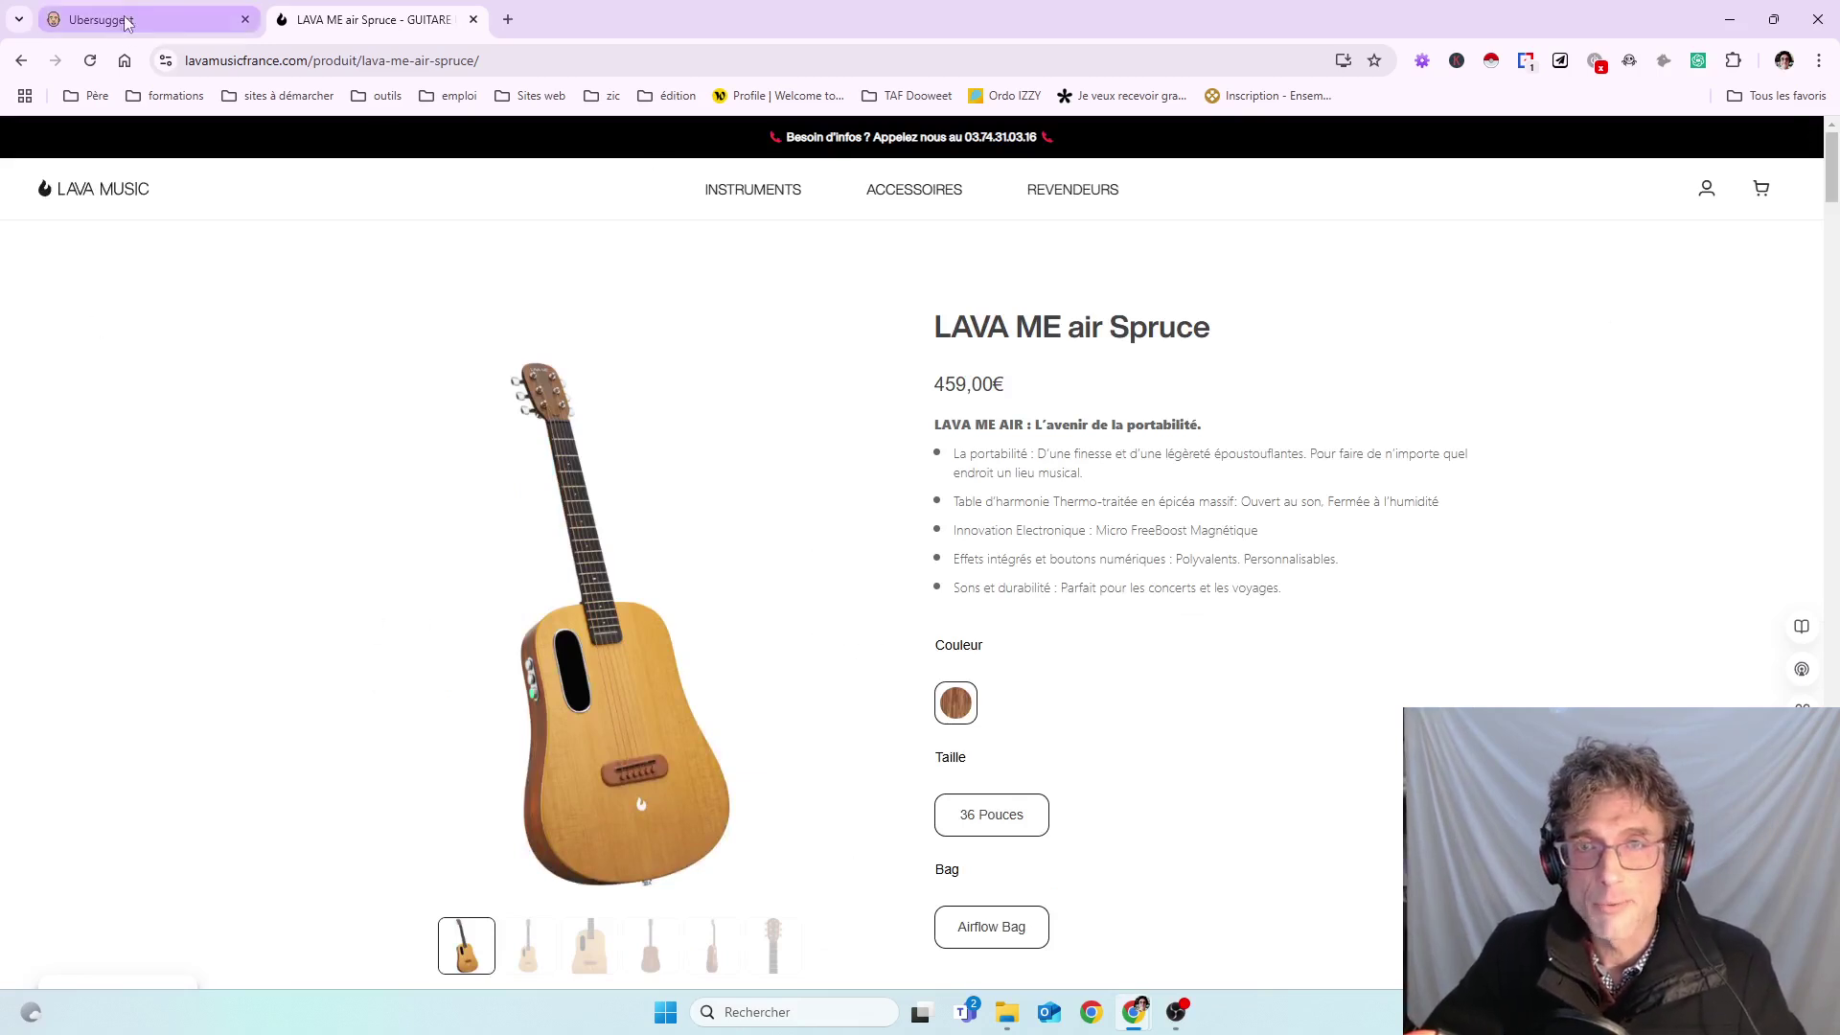
- Switch to Ubersuggest and review the position 1 keywords listed for lavamusicfrance.com, with their ranking pages
{"action": "mouse_move", "coordinate": [136, 26]}
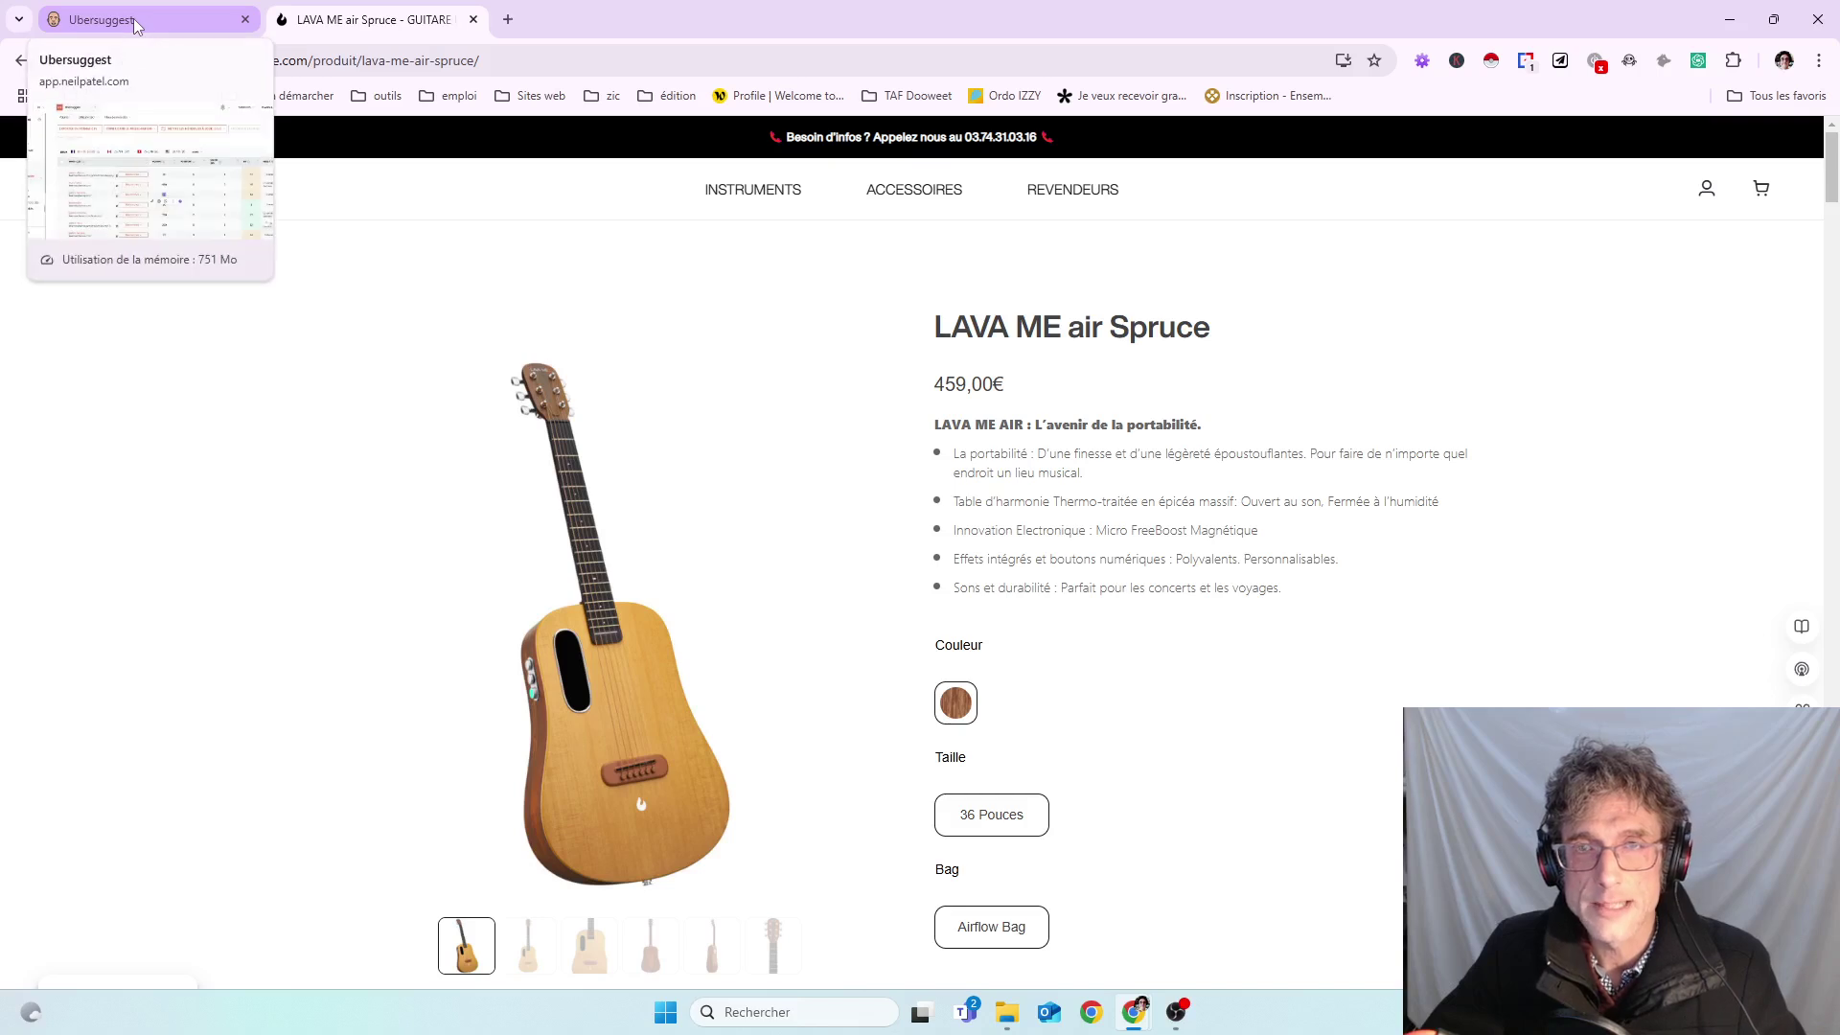
{"action": "left_click", "coordinate": [136, 26]}
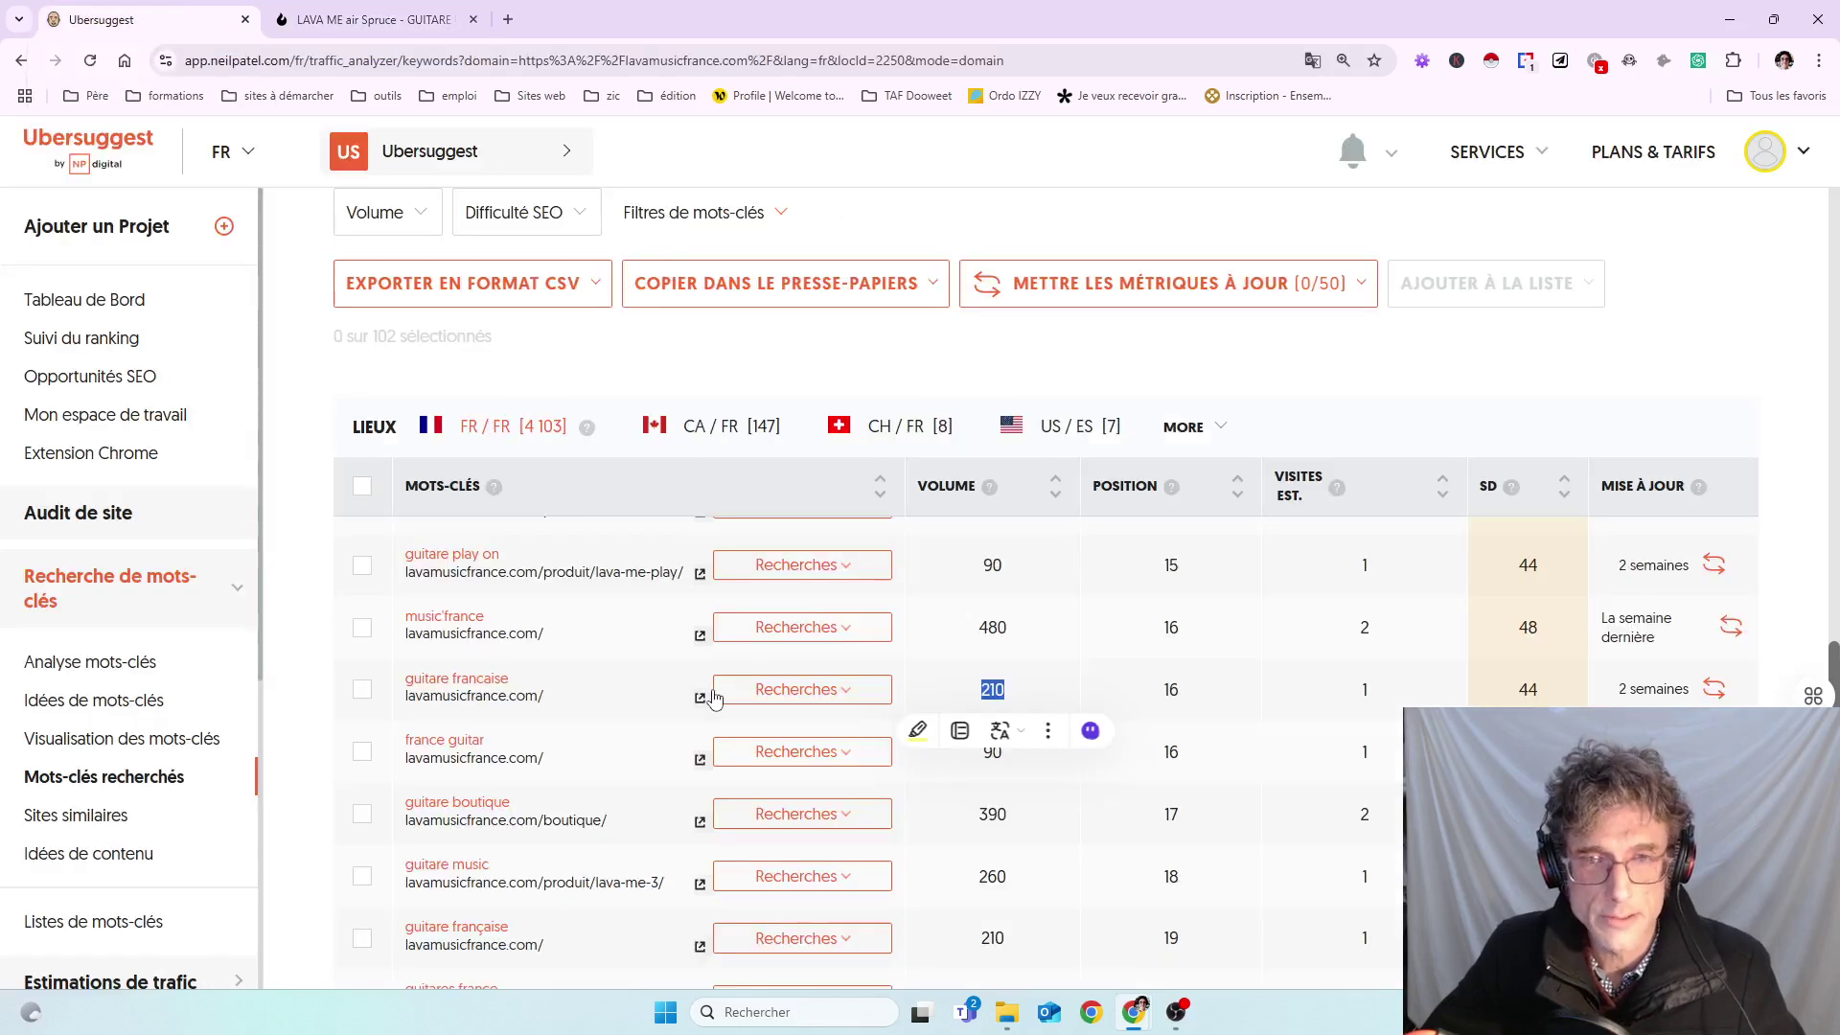
{"action": "scroll", "coordinate": [714, 697], "scroll_direction": "up", "scroll_amount": 10}
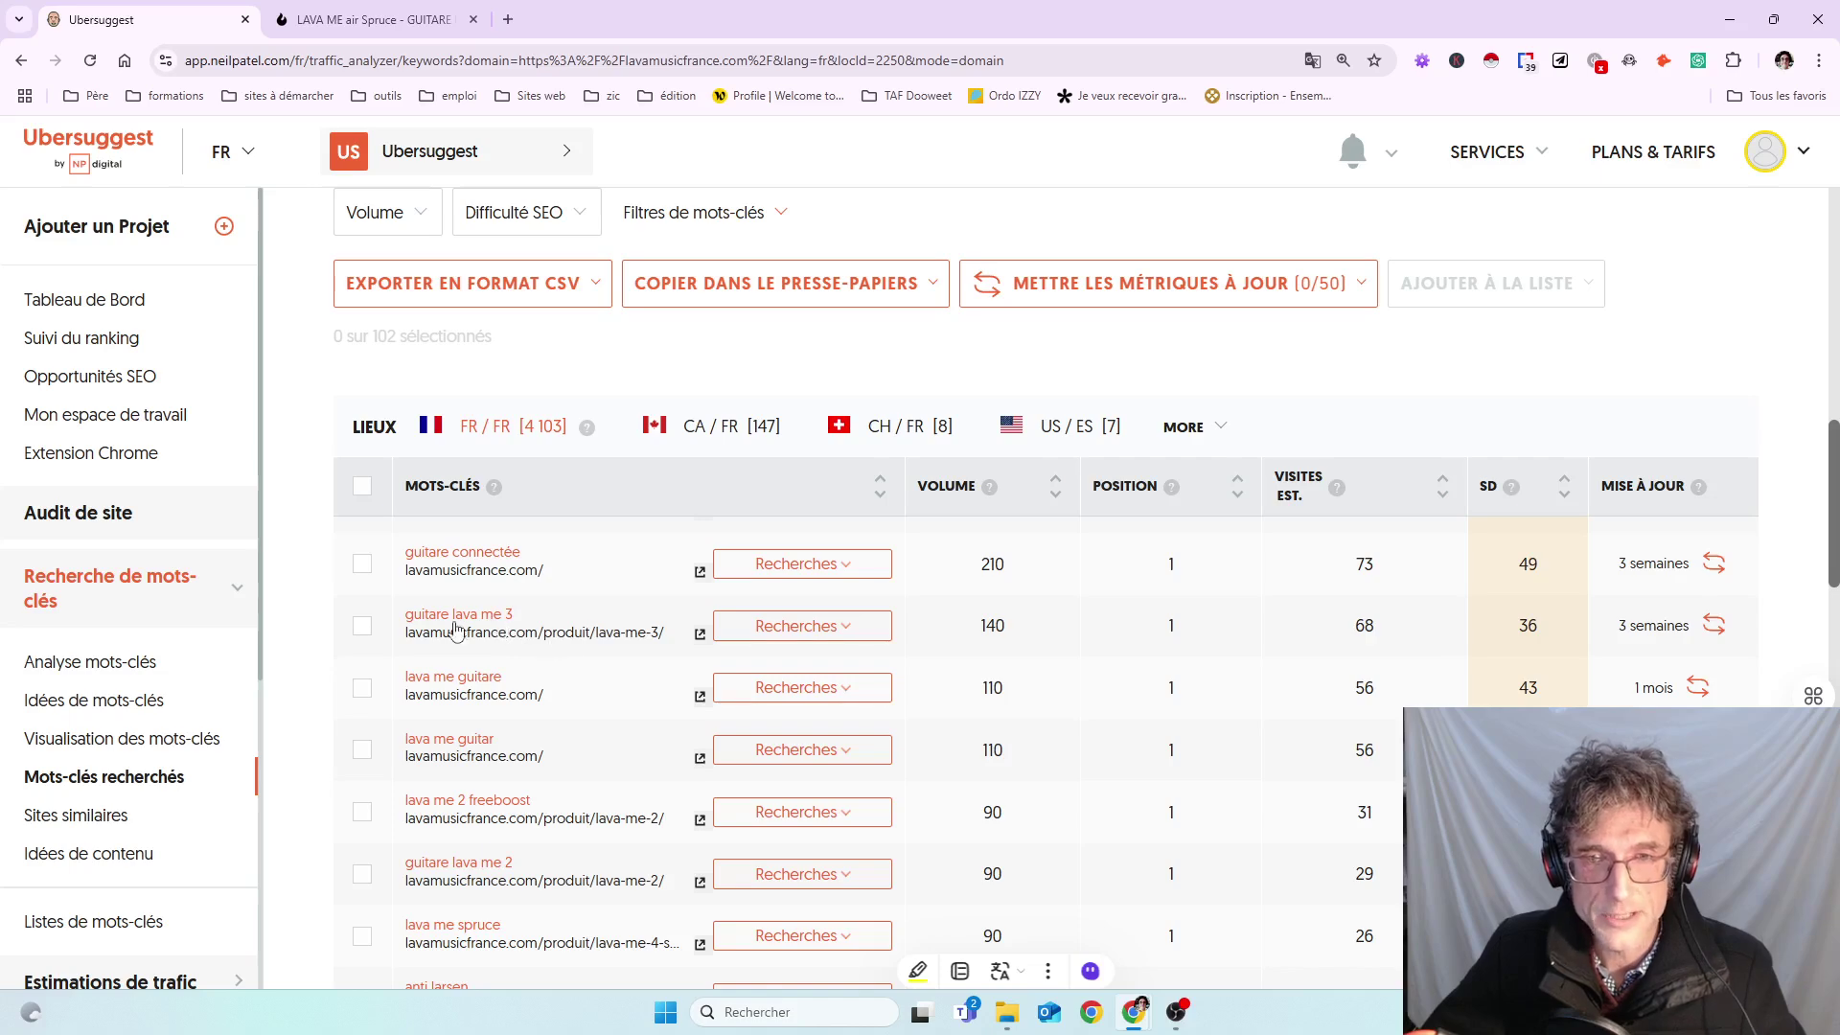
{"action": "scroll", "coordinate": [611, 757], "scroll_direction": "up", "scroll_amount": 8}
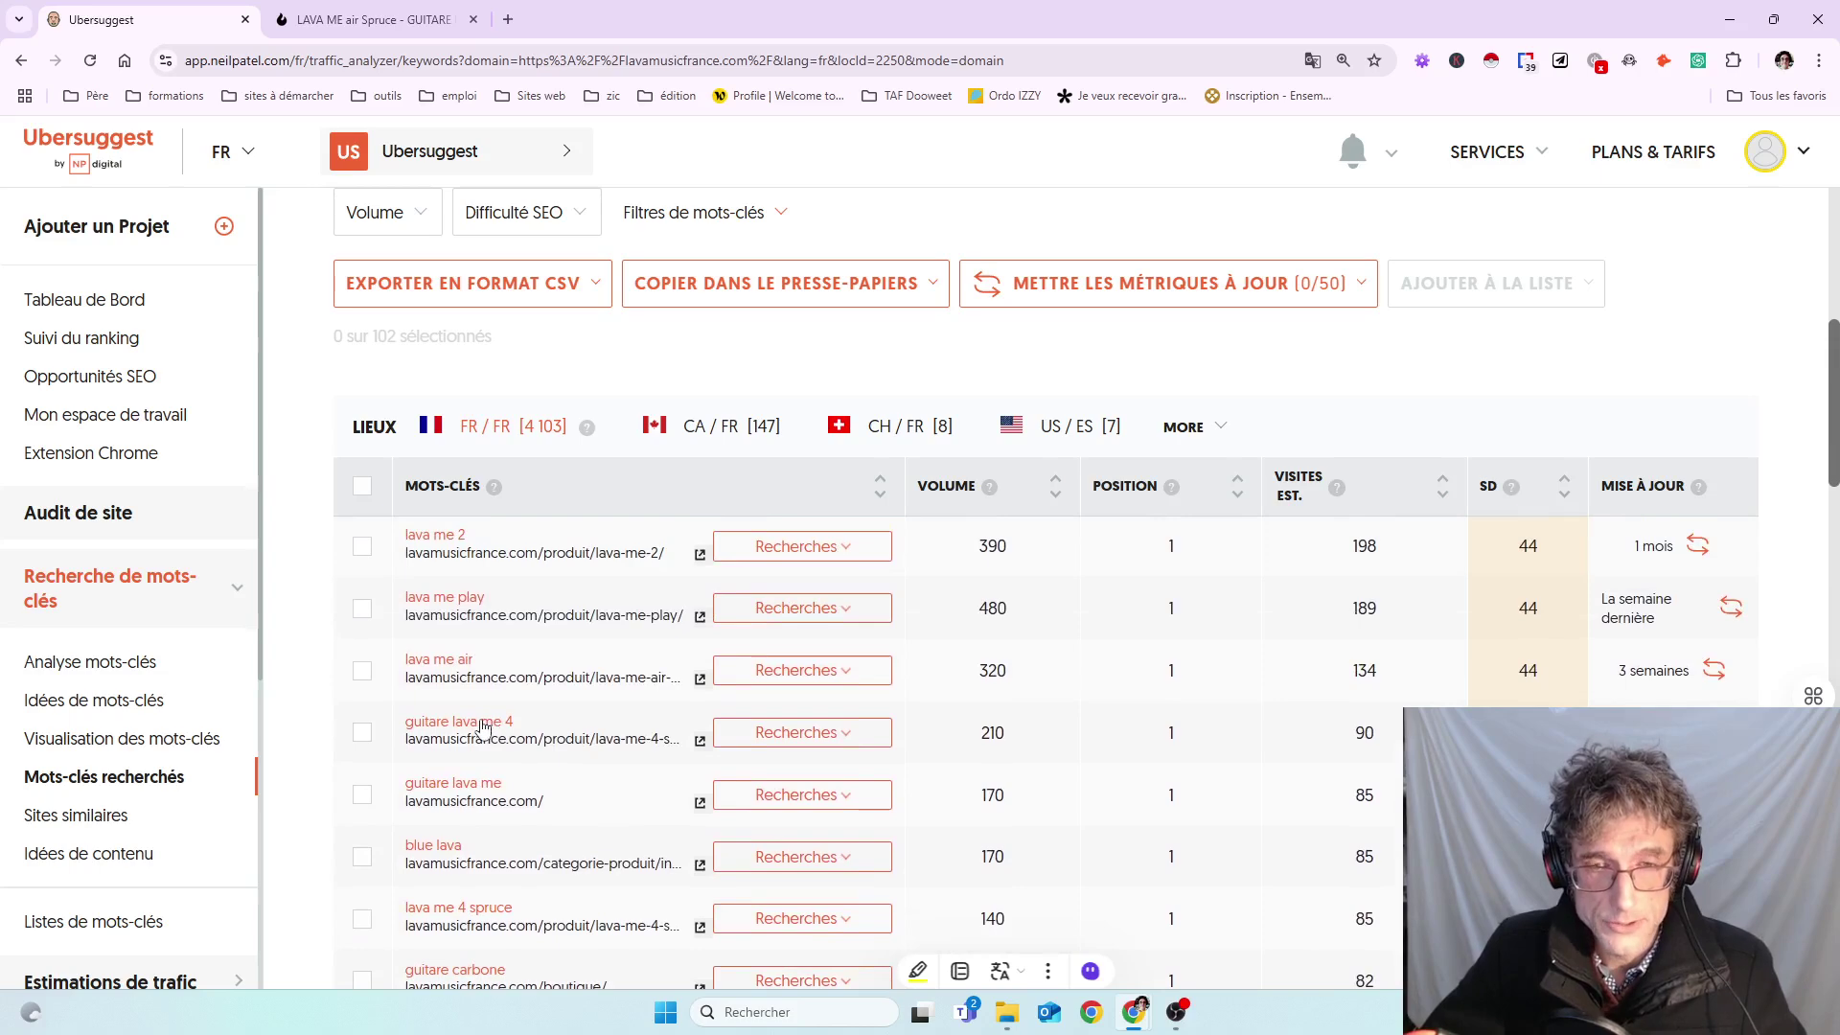
- Open the lavamusicfrance.com product page that ranks for the keyword "lava me 4" from the keyword list
{"action": "left_click", "coordinate": [482, 728]}
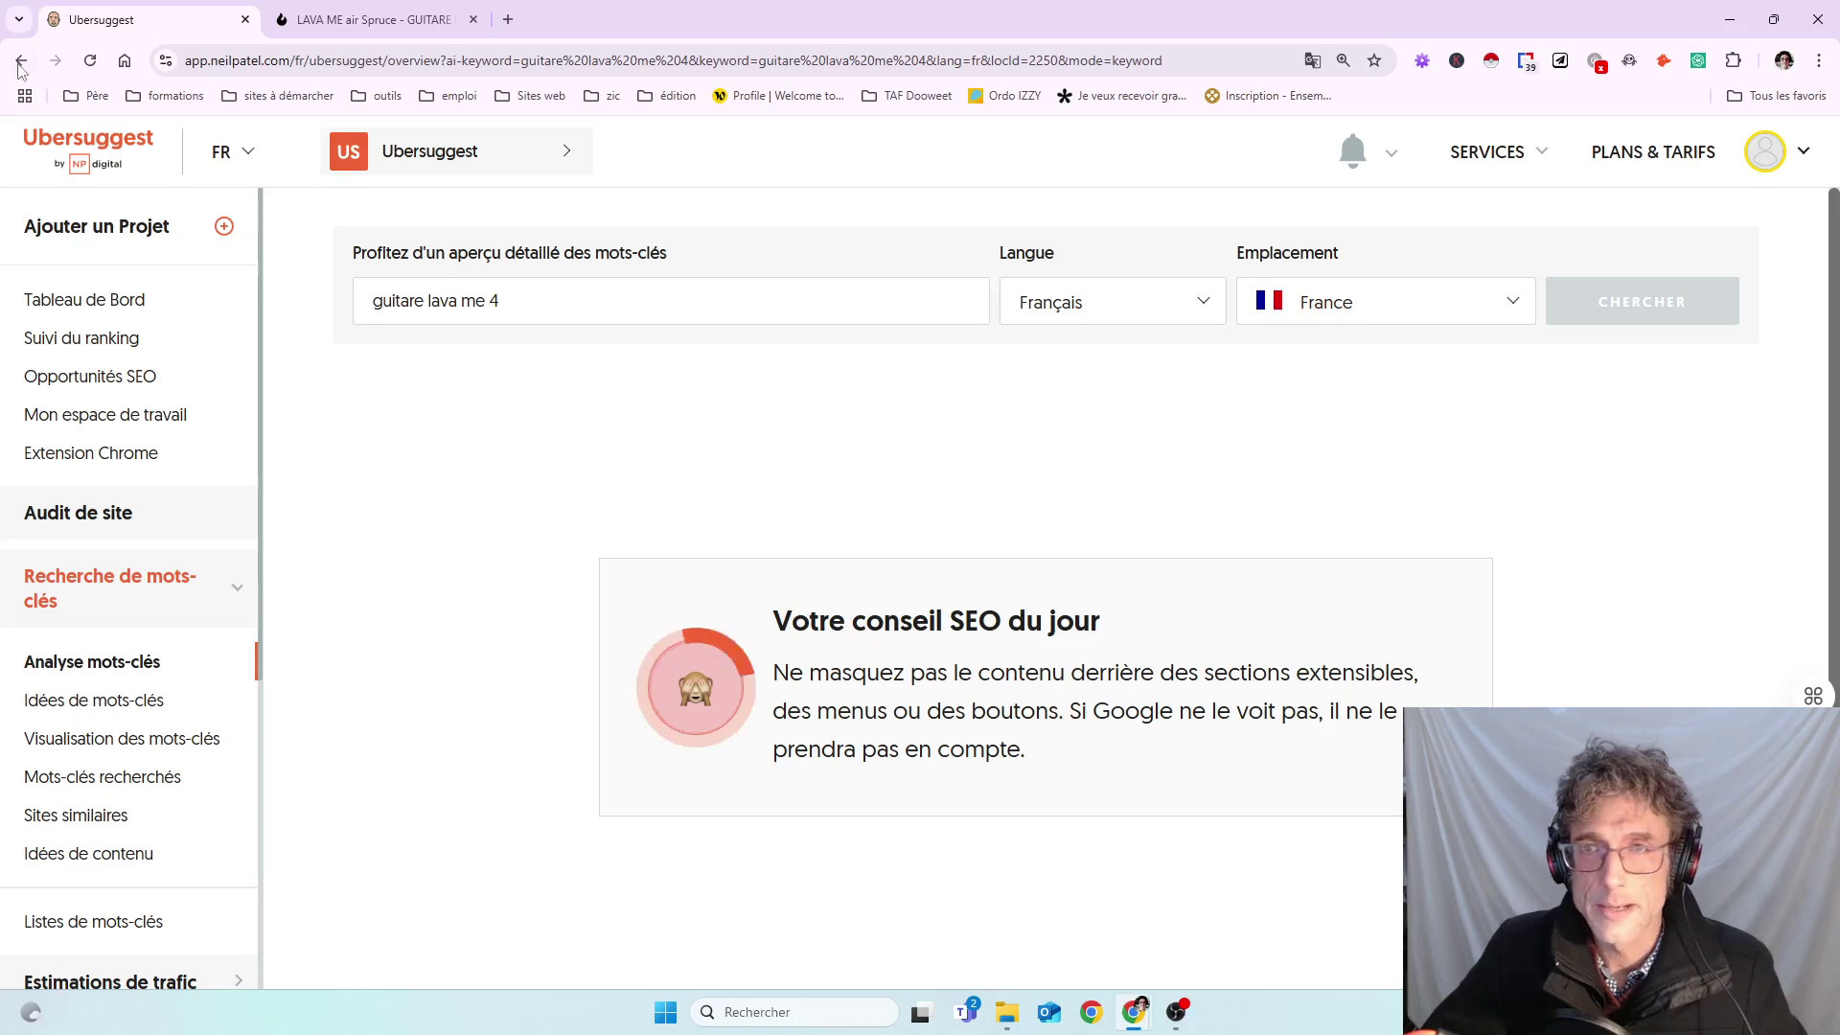
{"action": "key", "text": "alt+Left"}
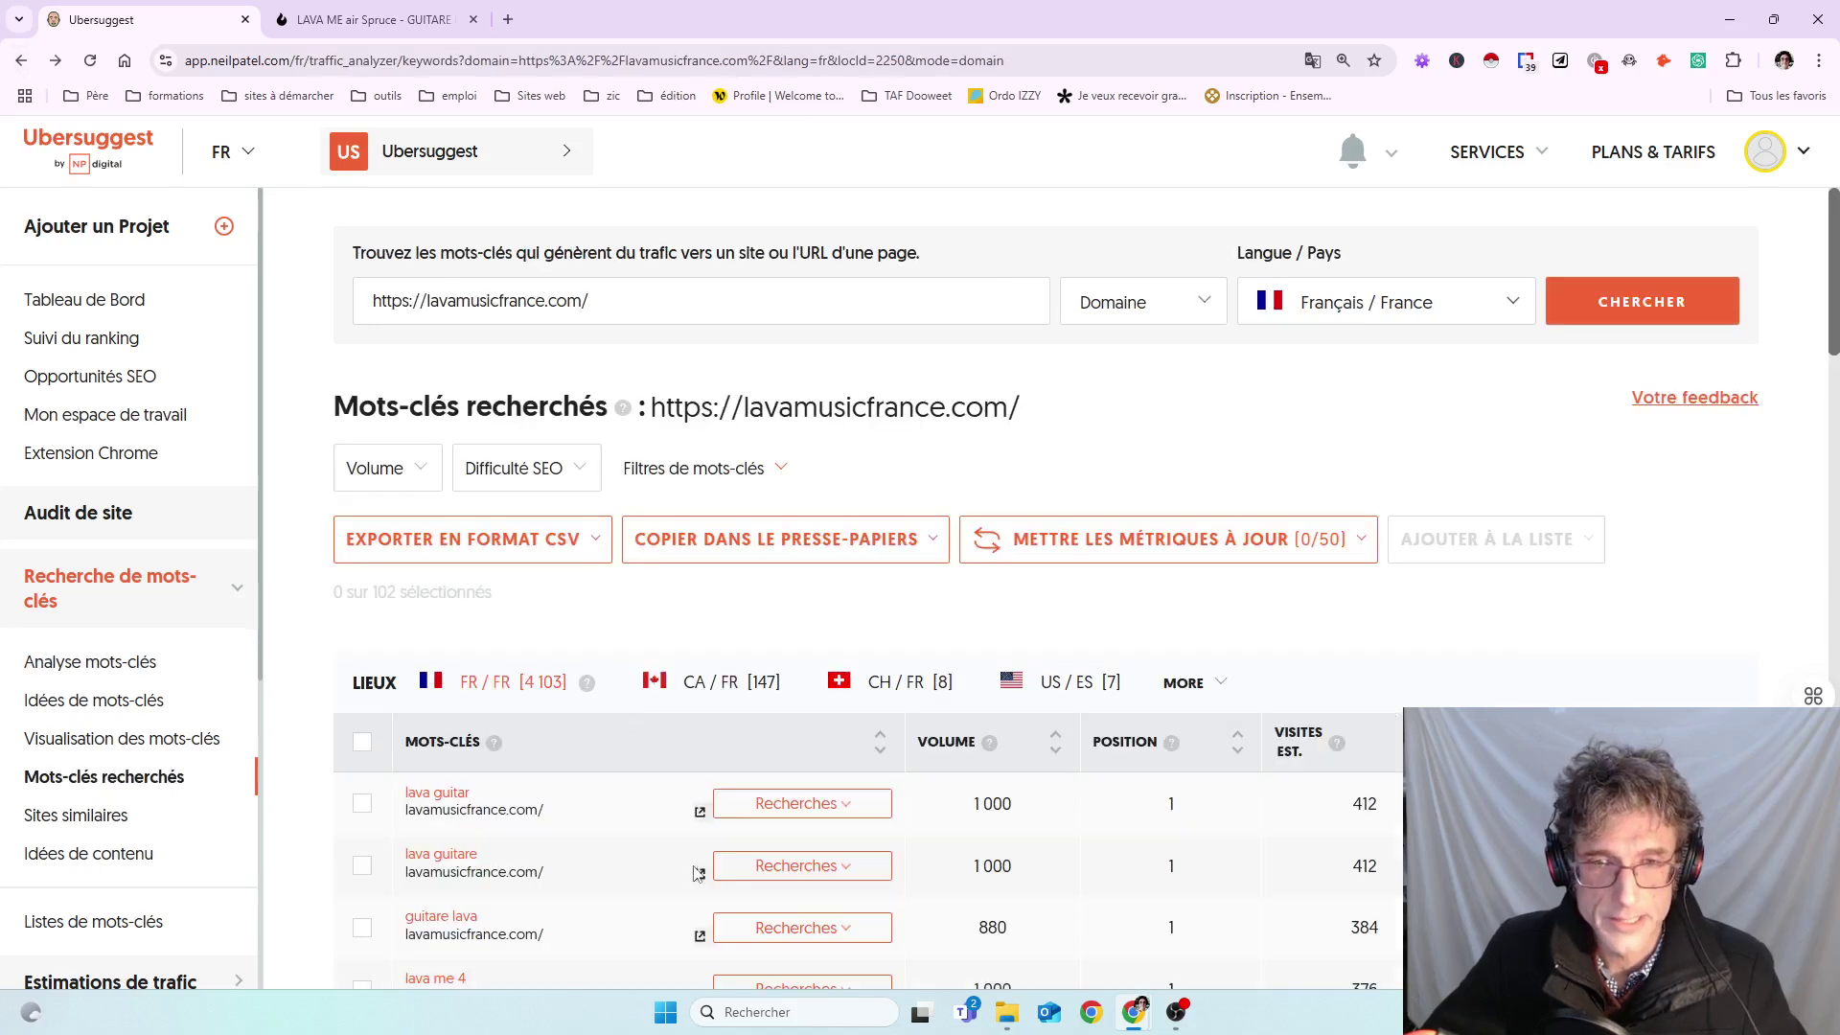
{"action": "scroll", "coordinate": [623, 852], "scroll_direction": "down", "scroll_amount": 3}
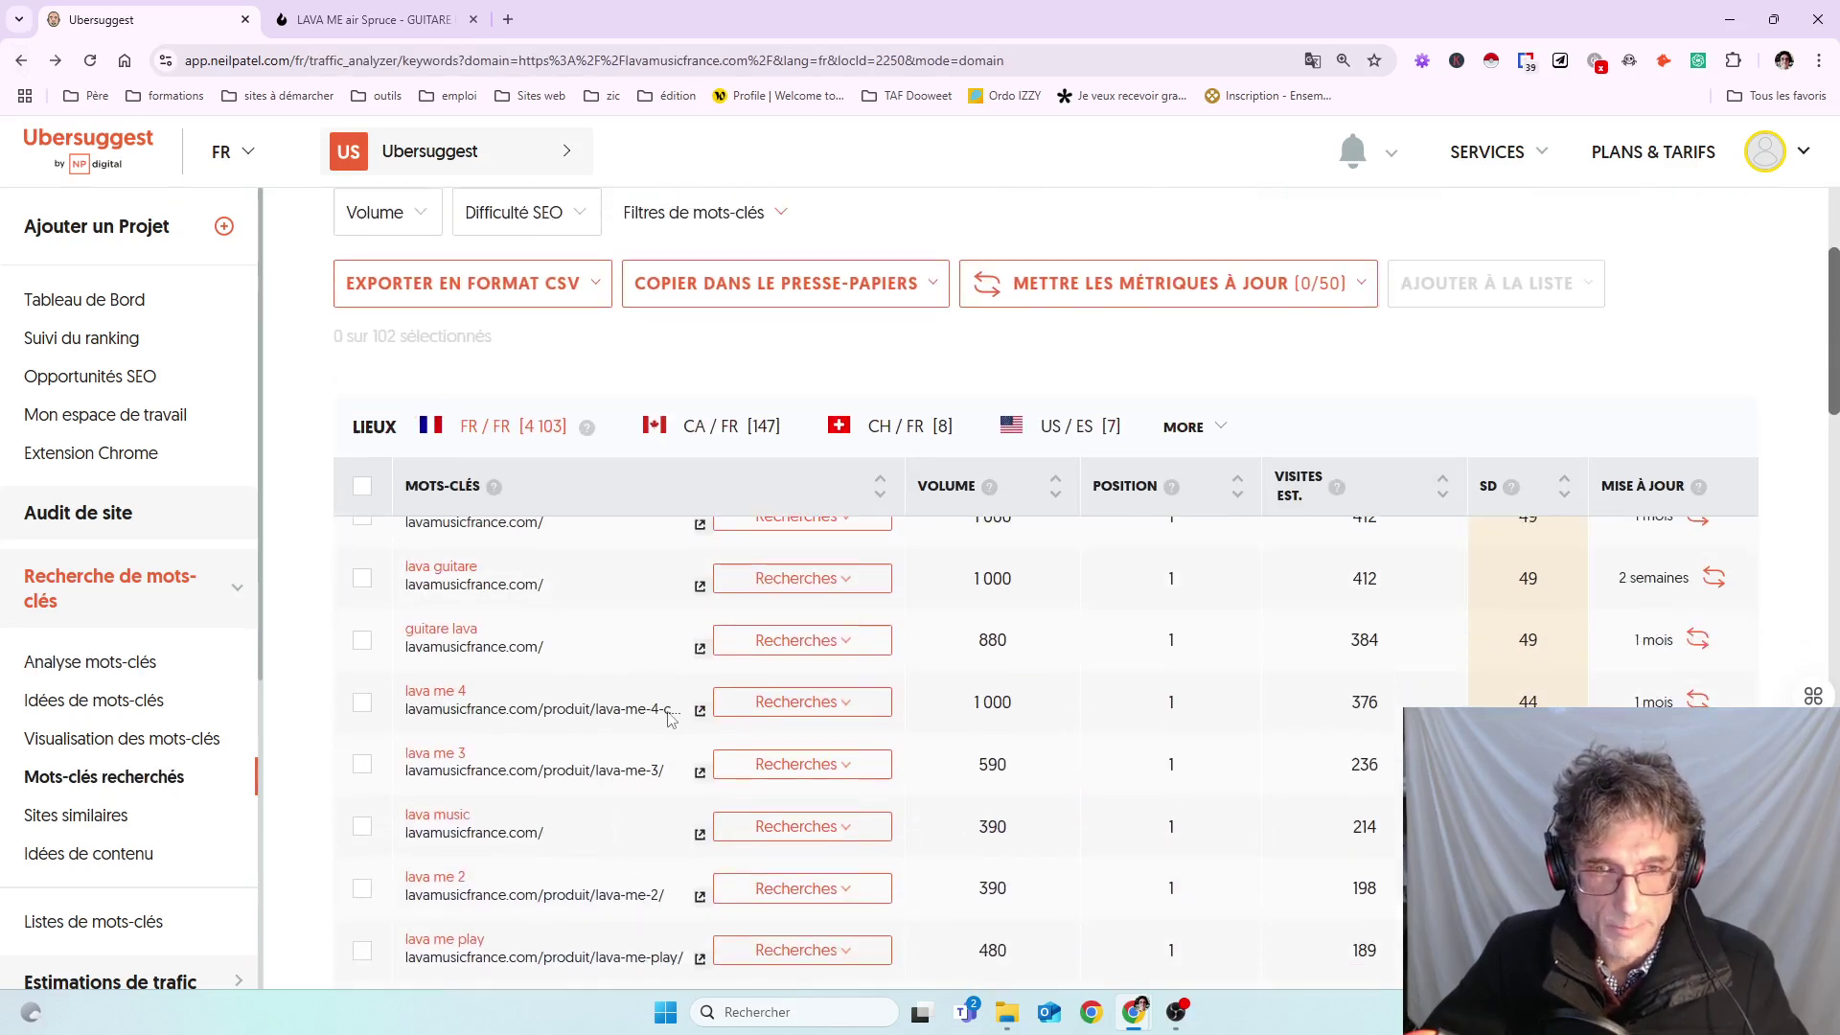
{"action": "left_click", "coordinate": [700, 710]}
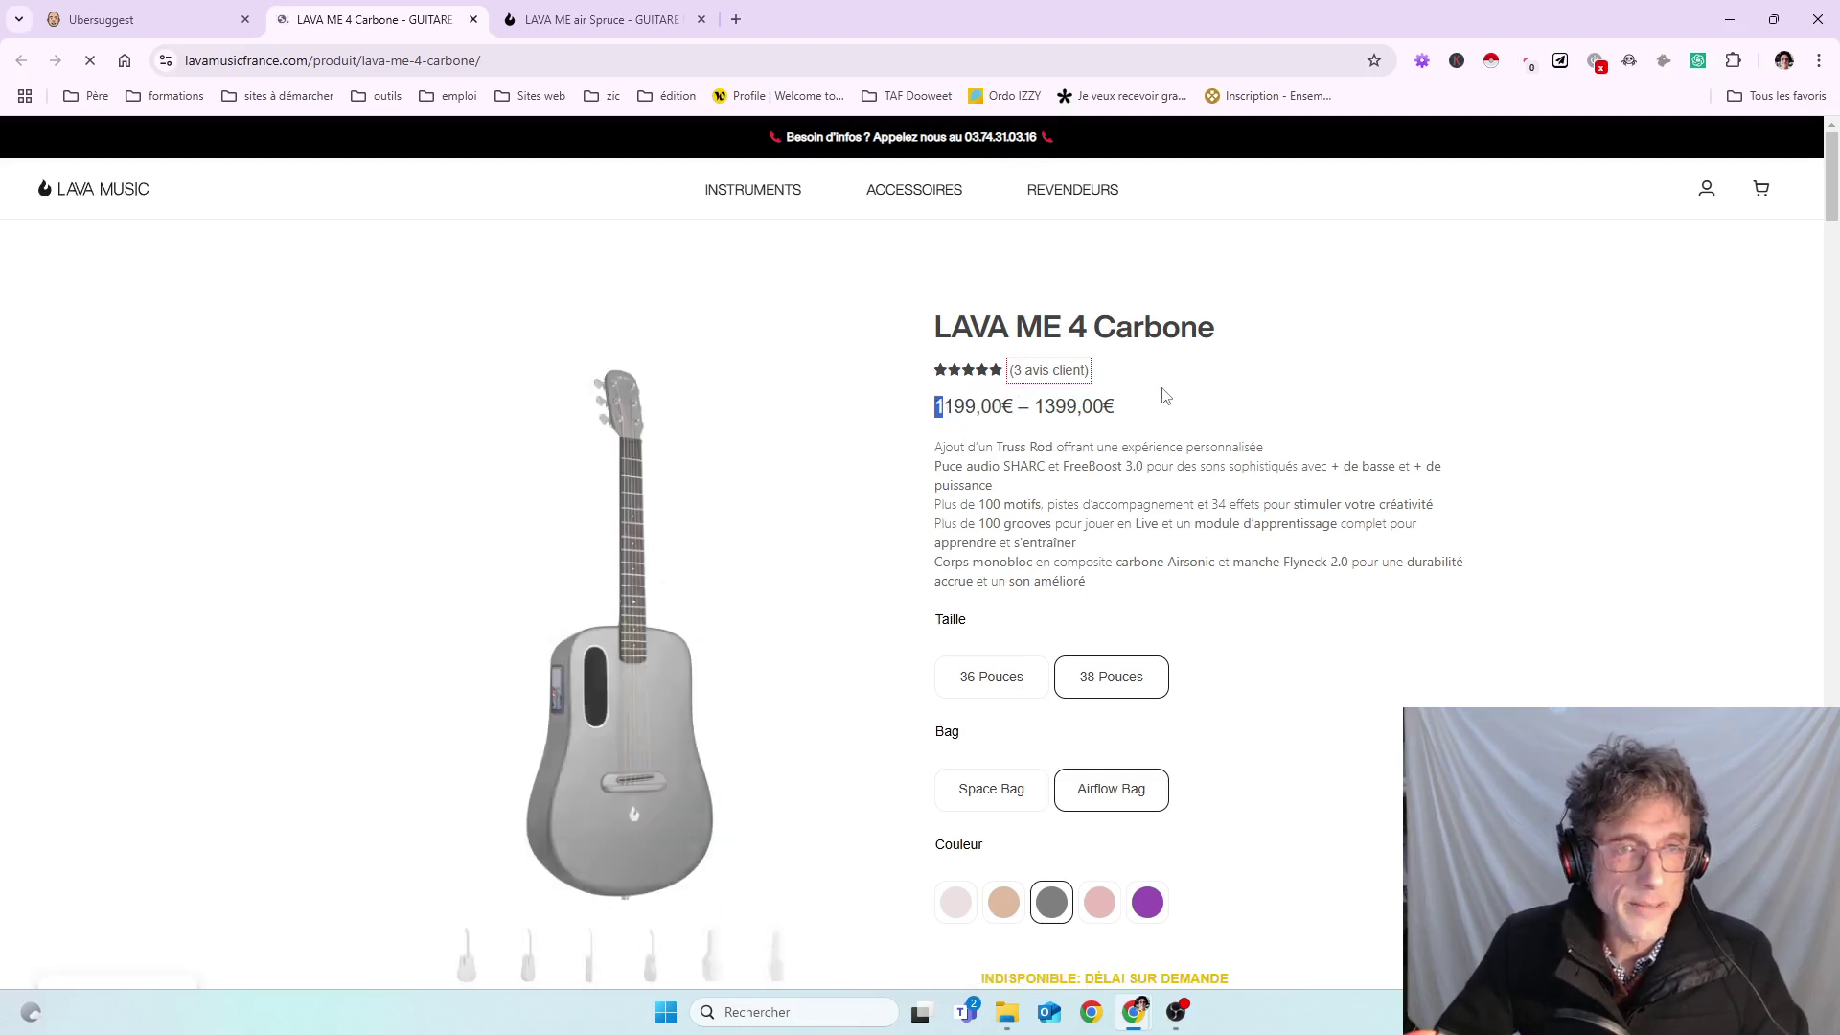
- Examine the LAVA ME 4 Carbone page's purchase options, the "Comment ça sonne ?" video title and the "Highlights" section
{"action": "scroll", "coordinate": [883, 534], "scroll_direction": "down", "scroll_amount": 5}
{"action": "scroll", "coordinate": [888, 539], "scroll_direction": "down", "scroll_amount": 5}
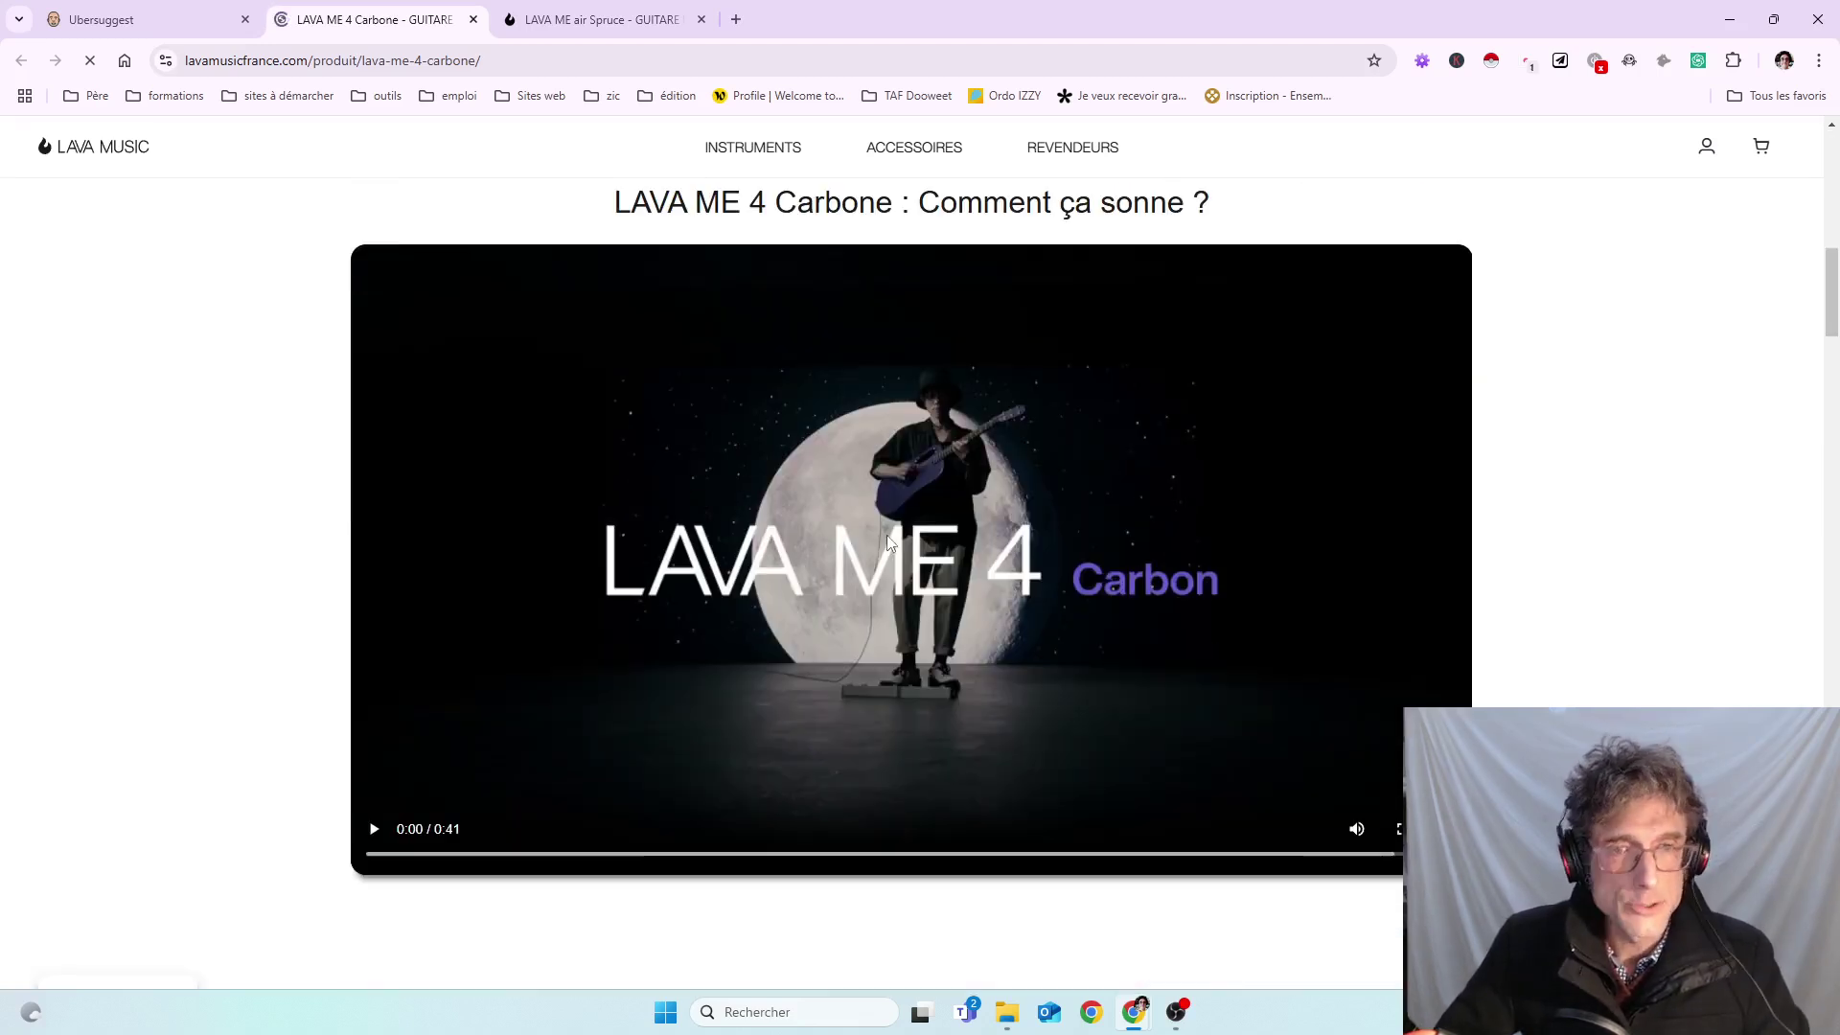
{"action": "scroll", "coordinate": [887, 538], "scroll_direction": "up", "scroll_amount": 7}
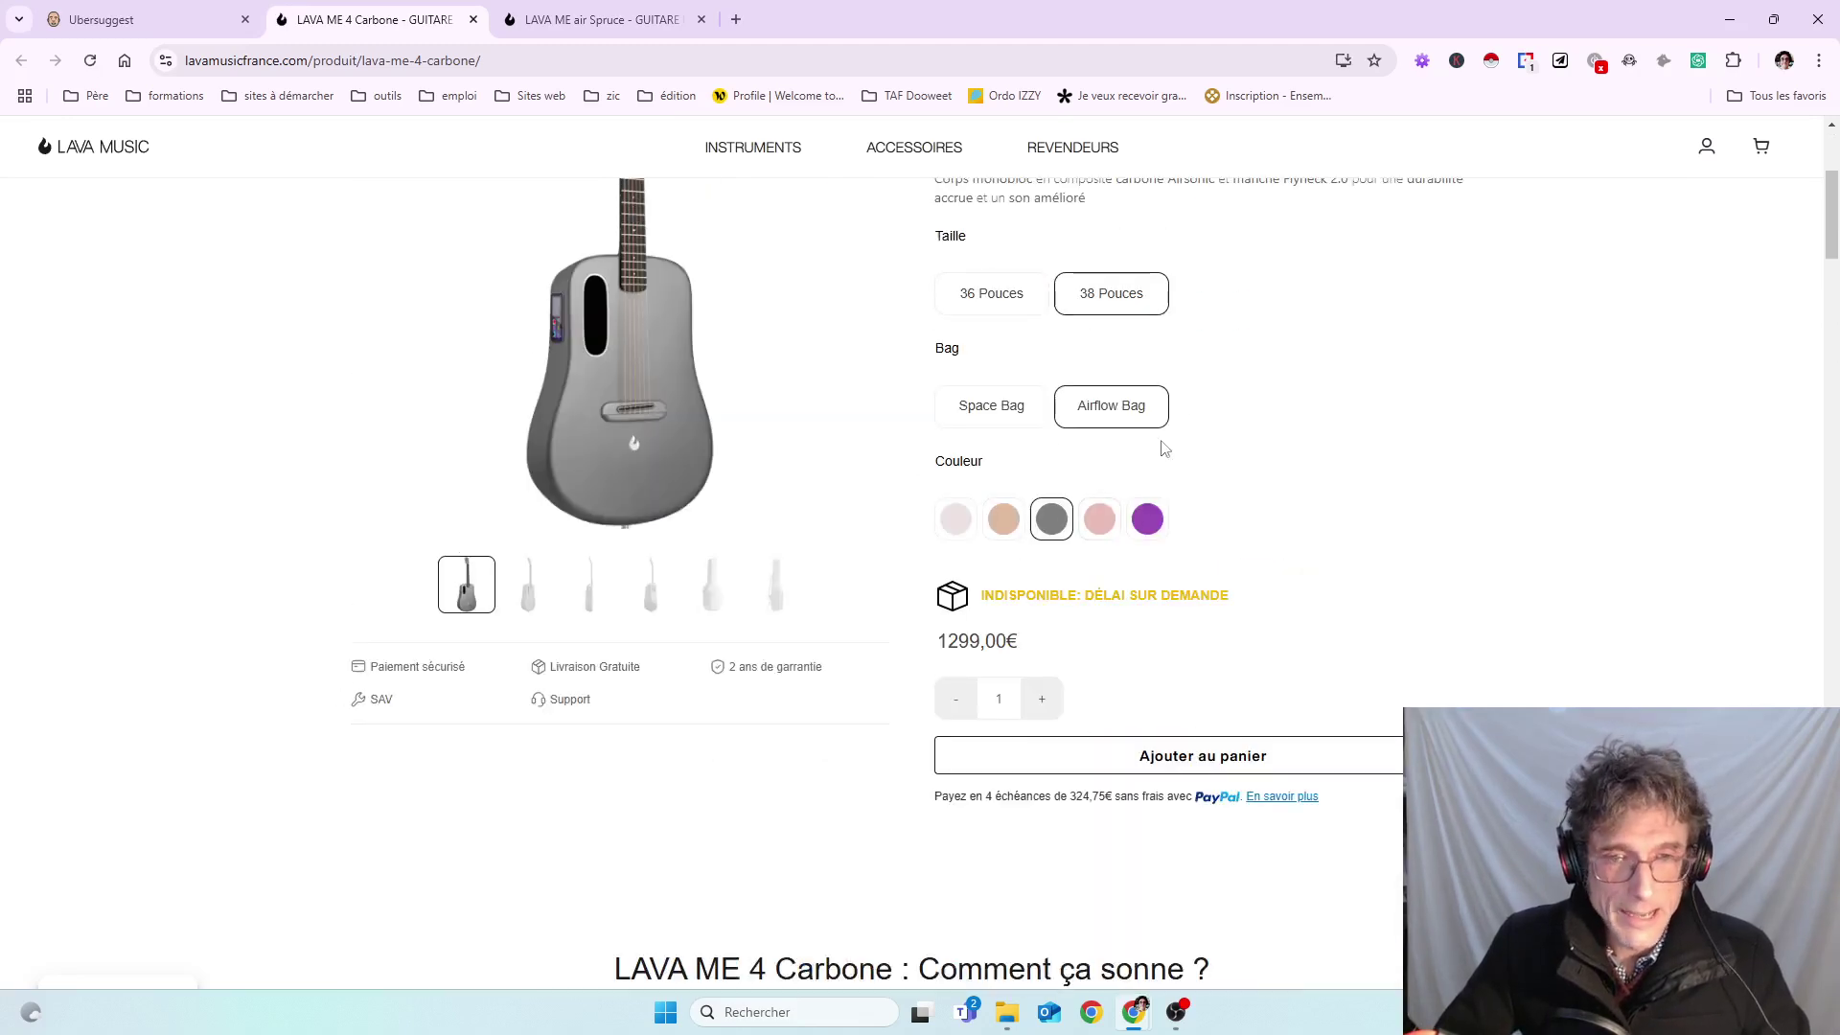
{"action": "scroll", "coordinate": [653, 533], "scroll_direction": "down", "scroll_amount": 8}
{"action": "scroll", "coordinate": [424, 763], "scroll_direction": "down", "scroll_amount": 3}
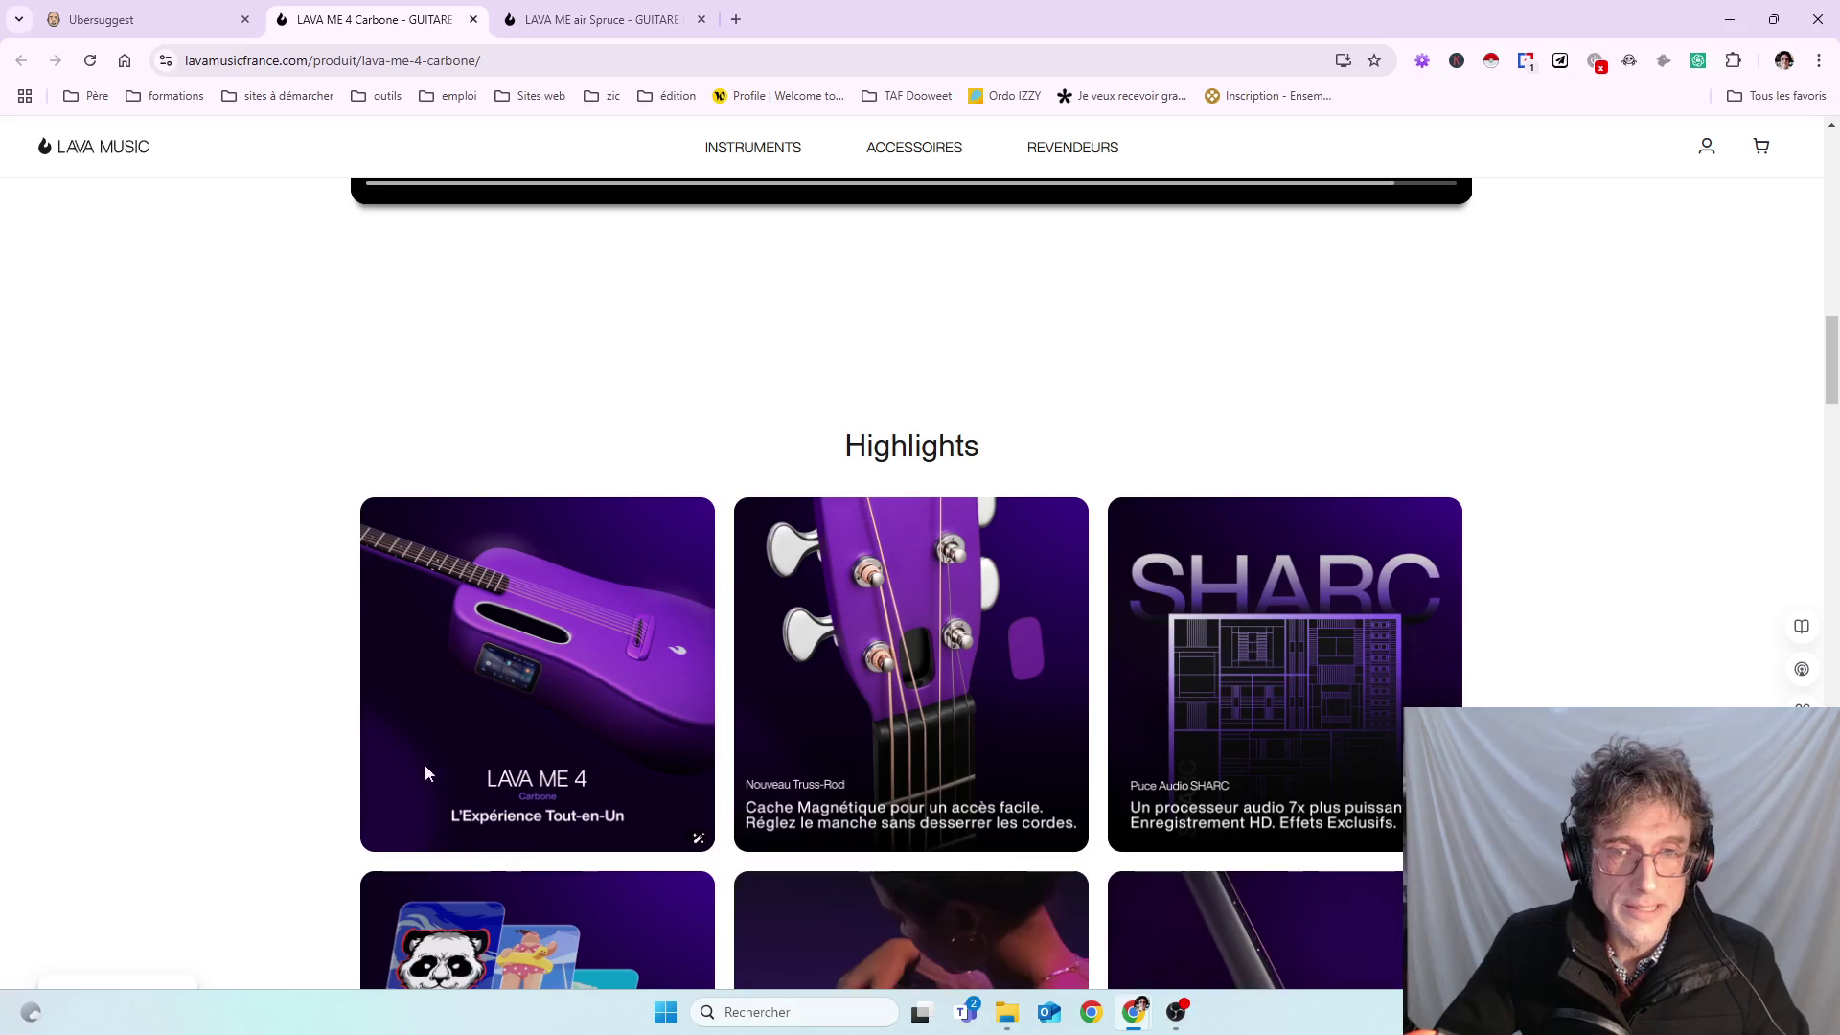
- Examine the LAVA ME 4 Carbone technical specifications, the customer reviews section and the footer
{"action": "scroll", "coordinate": [889, 571], "scroll_direction": "down", "scroll_amount": 7}
{"action": "scroll", "coordinate": [1010, 498], "scroll_direction": "down", "scroll_amount": 8}
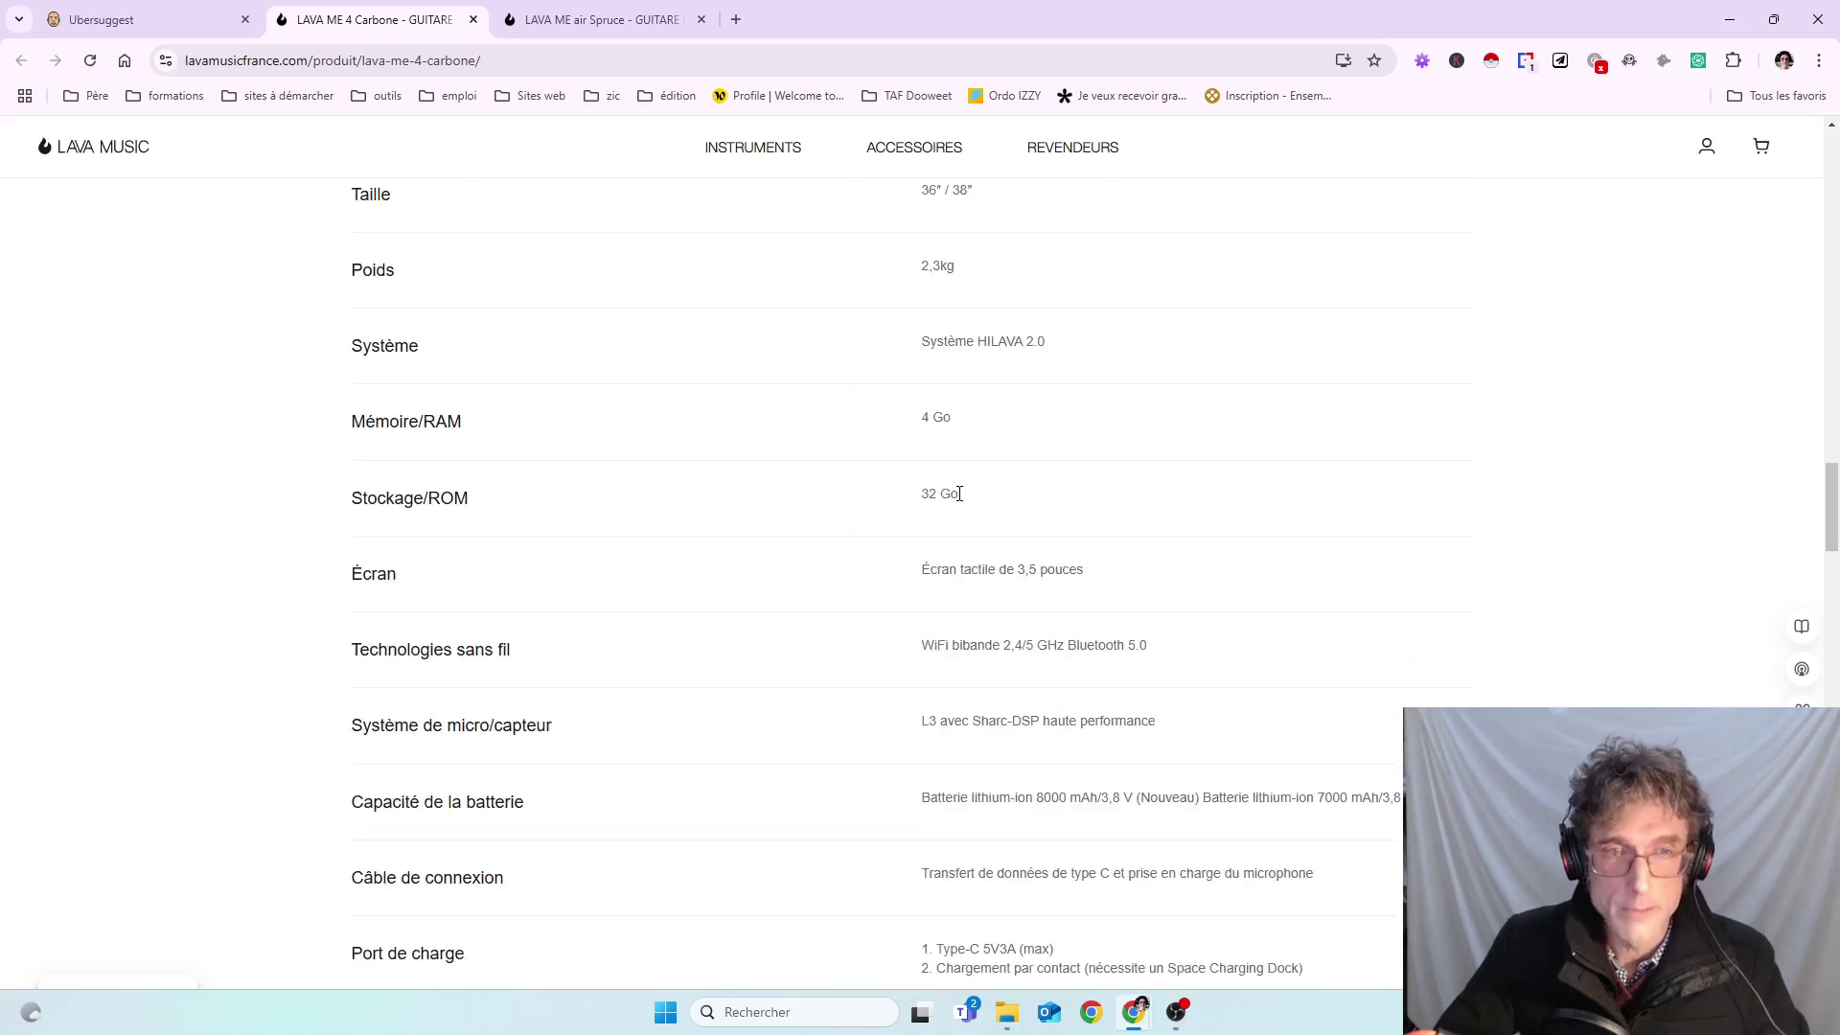
{"action": "scroll", "coordinate": [952, 485], "scroll_direction": "down", "scroll_amount": 20}
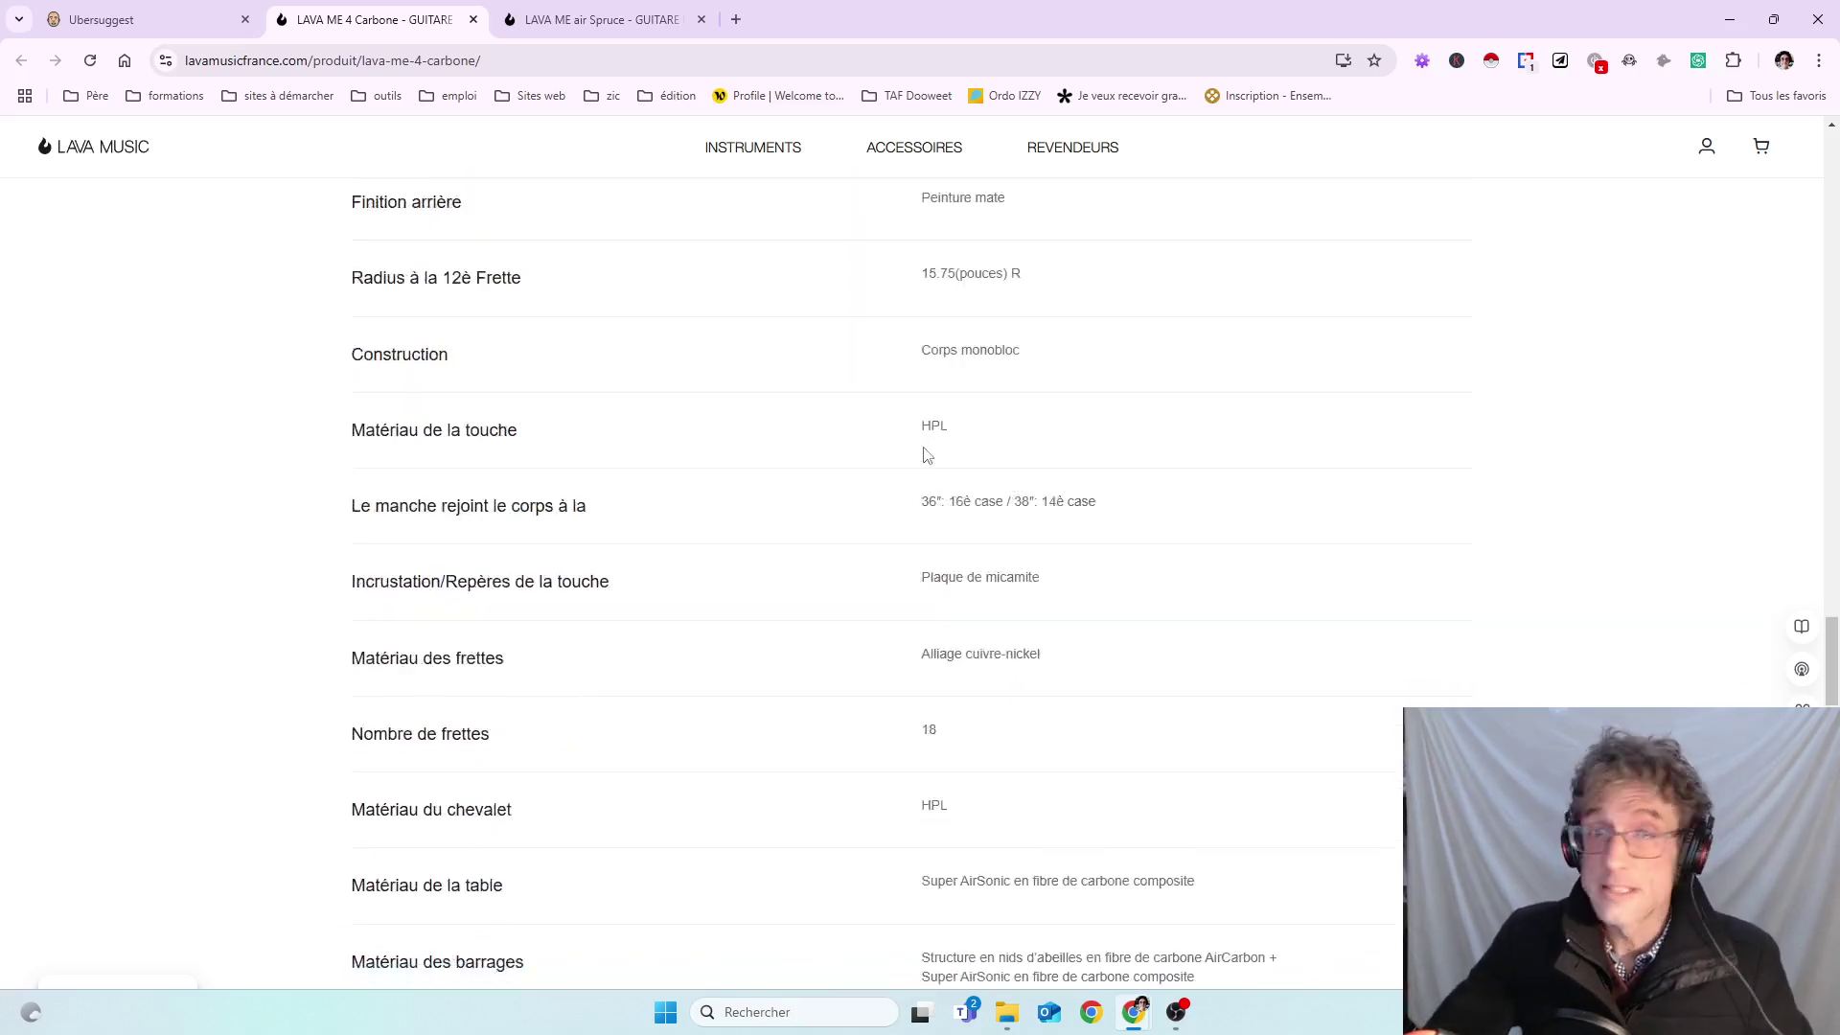
{"action": "scroll", "coordinate": [925, 460], "scroll_direction": "down", "scroll_amount": 15}
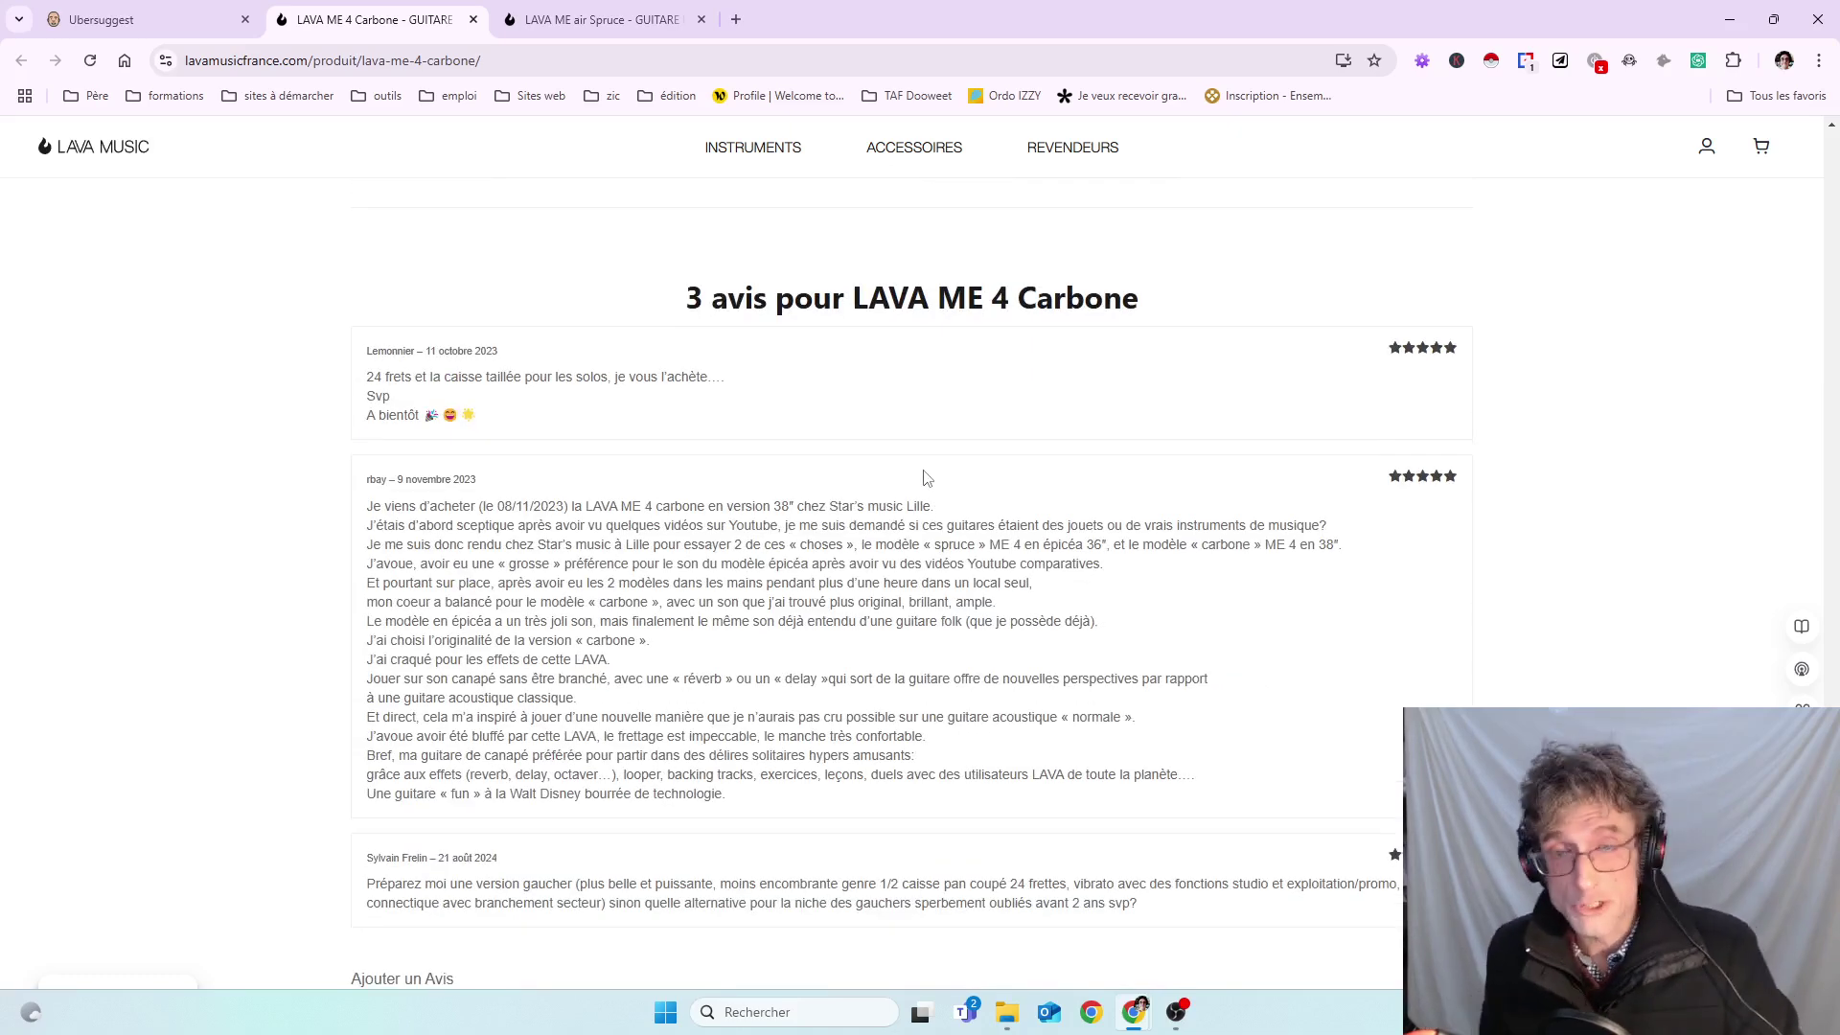
{"action": "scroll", "coordinate": [927, 477], "scroll_direction": "down", "scroll_amount": 11}
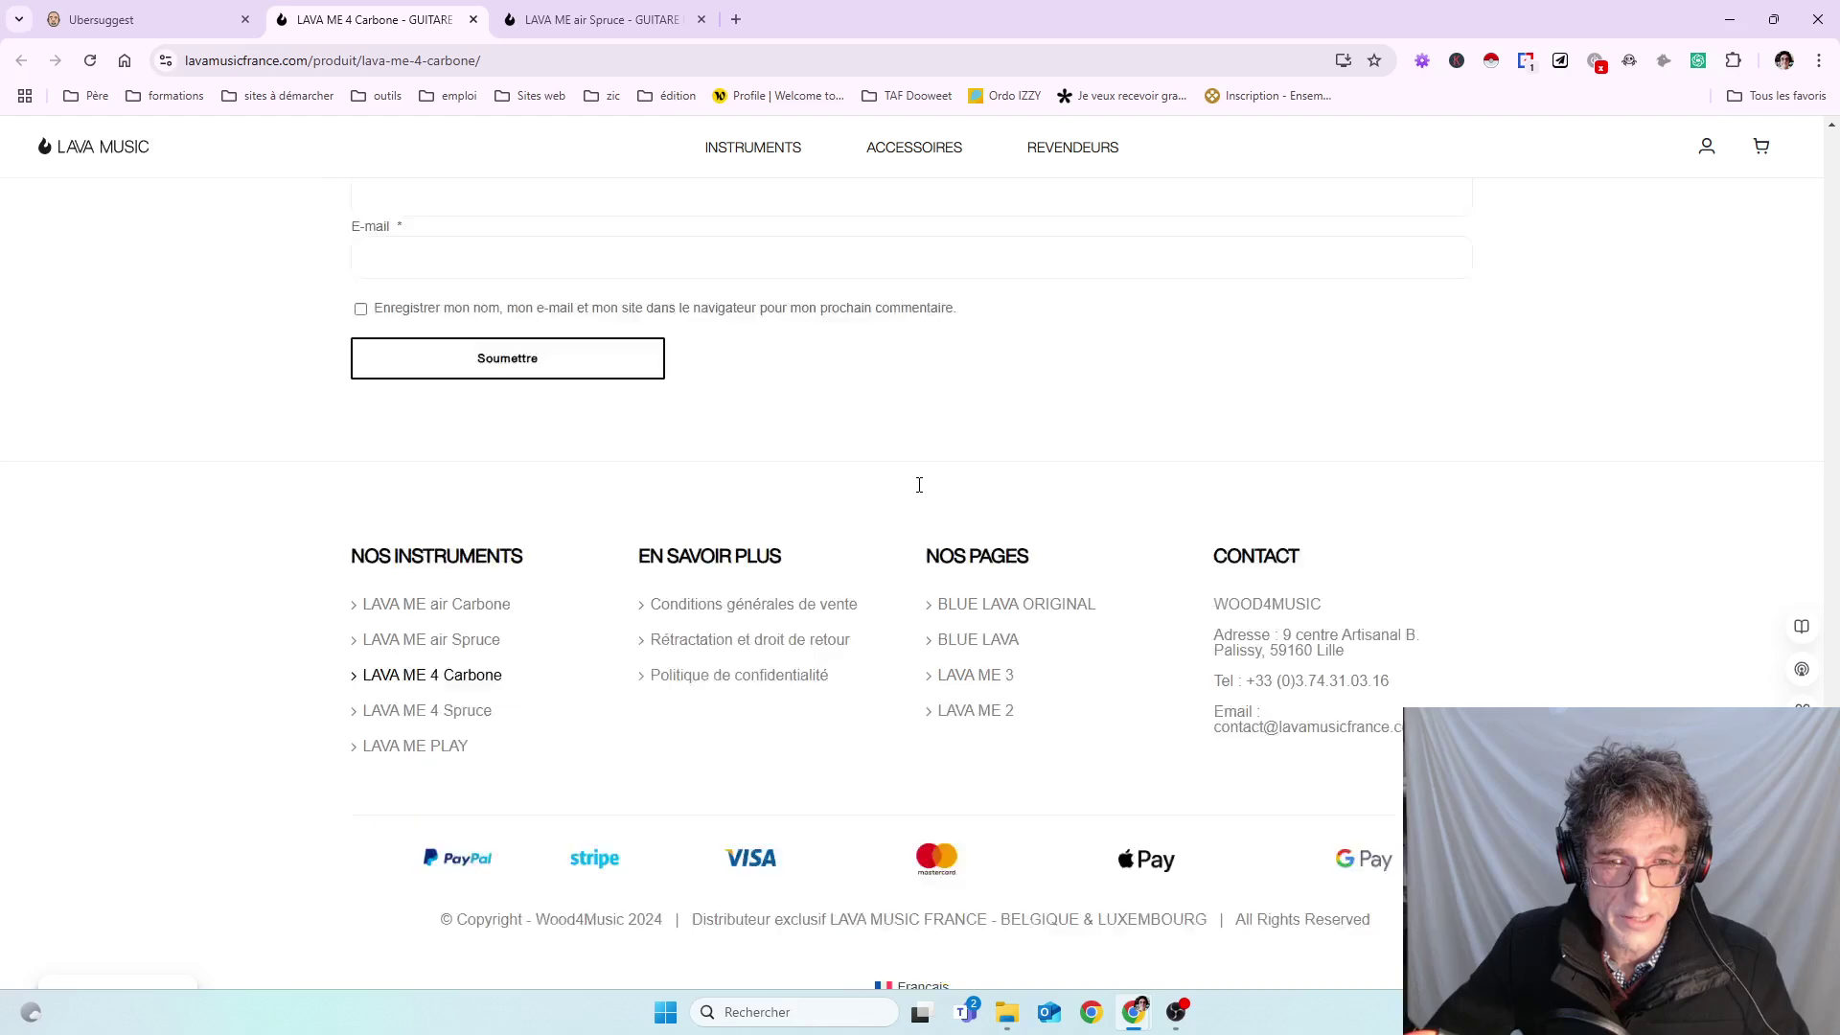
- Review the LAVA ME 4 Carbone product header, the site's list of instruments and the sound test title
{"action": "scroll", "coordinate": [912, 387], "scroll_direction": "up", "scroll_amount": 20}
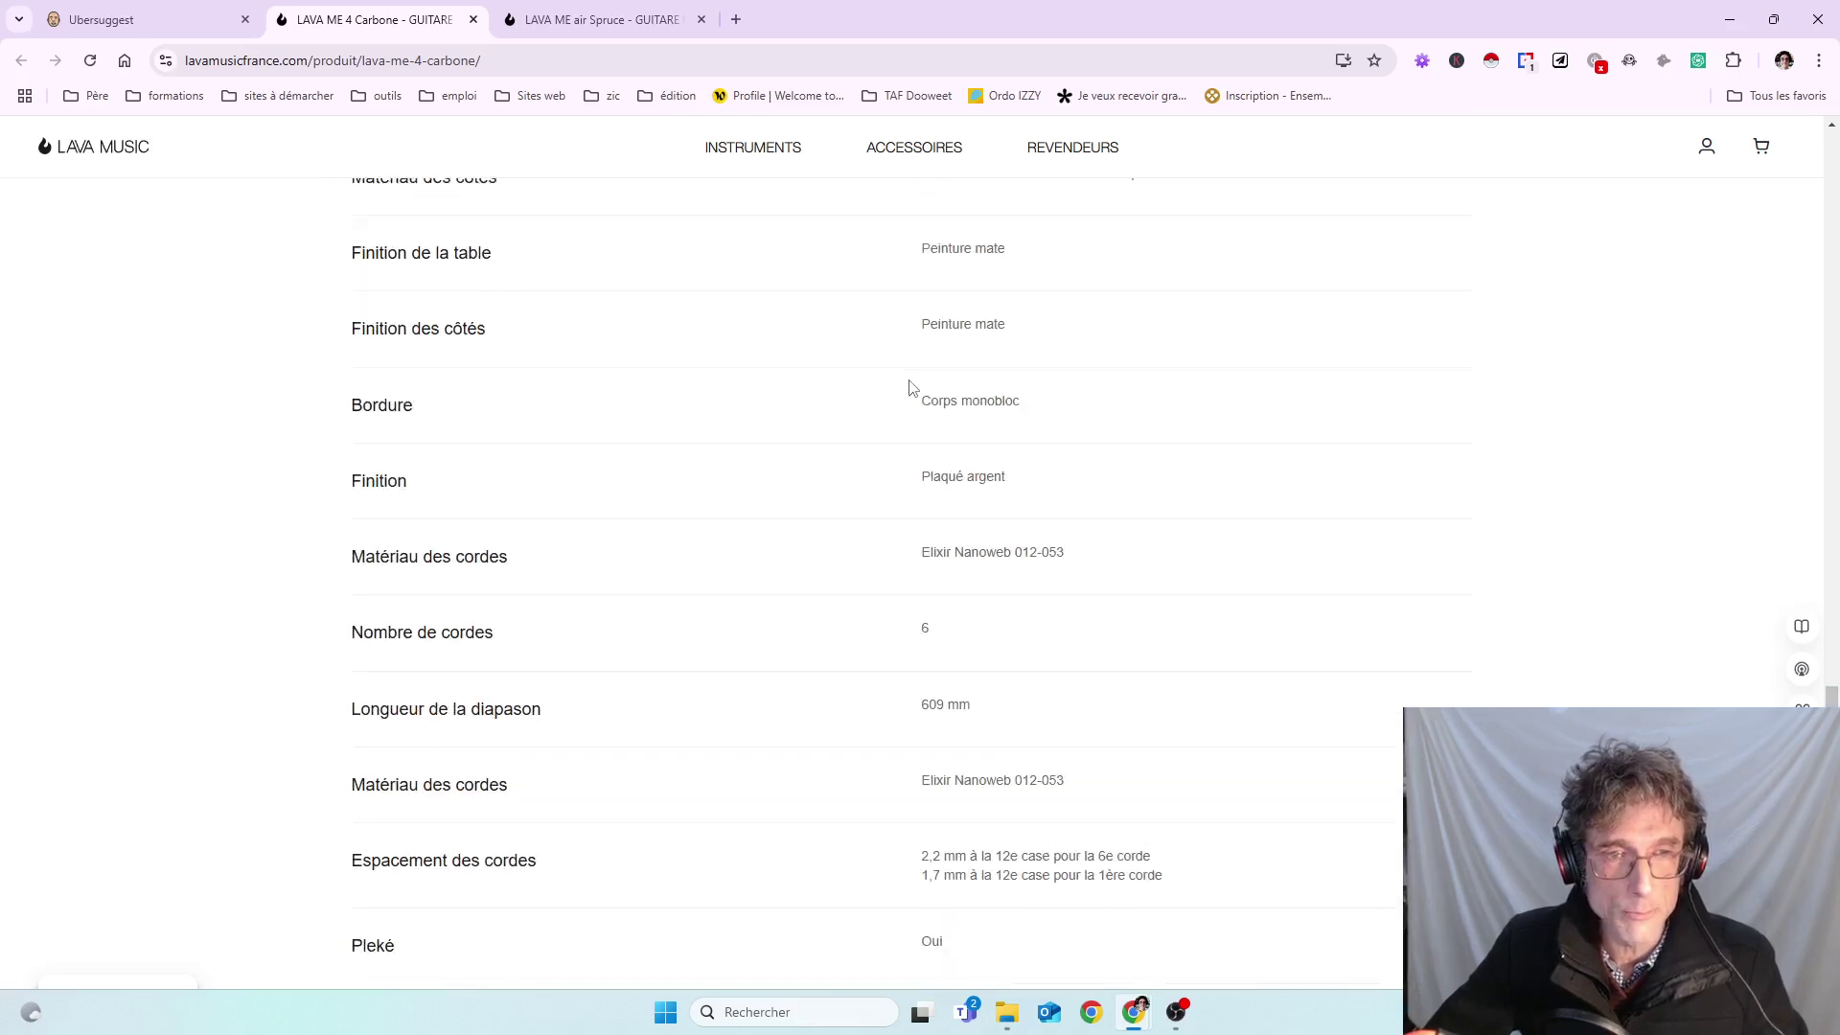
{"action": "scroll", "coordinate": [911, 387], "scroll_direction": "up", "scroll_amount": 20}
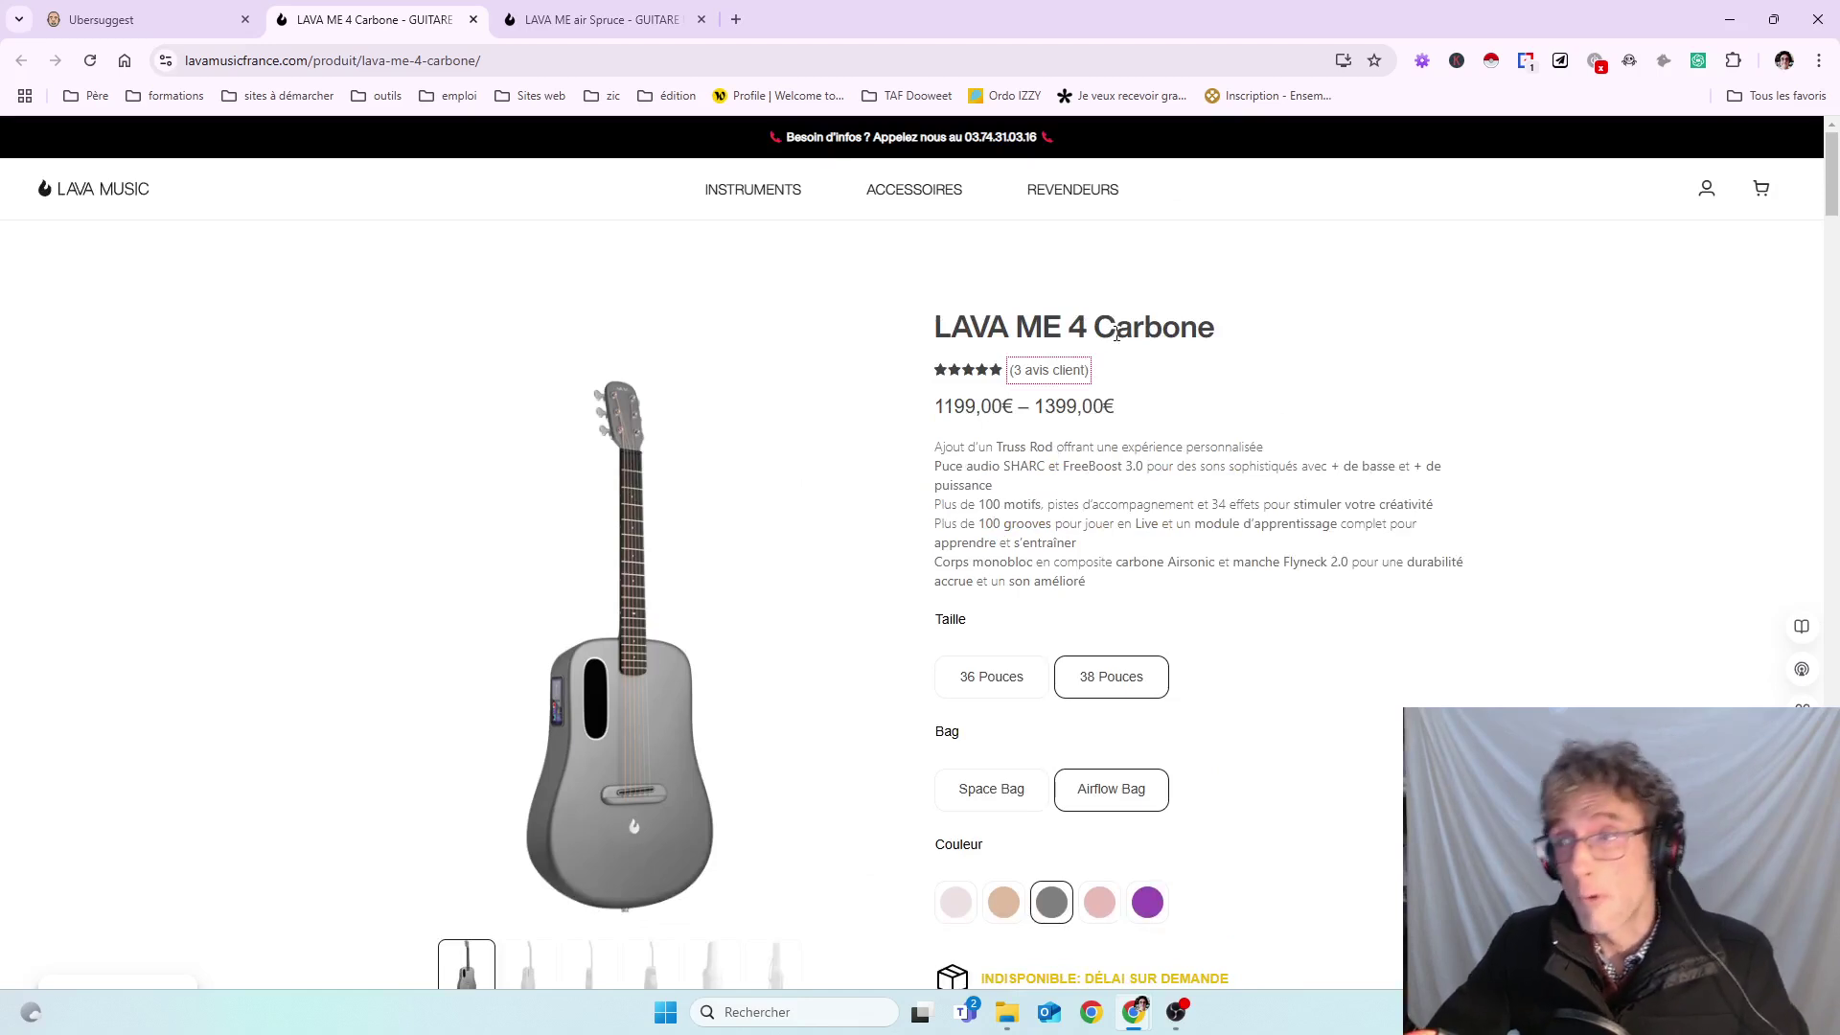
{"action": "mouse_move", "coordinate": [746, 190]}
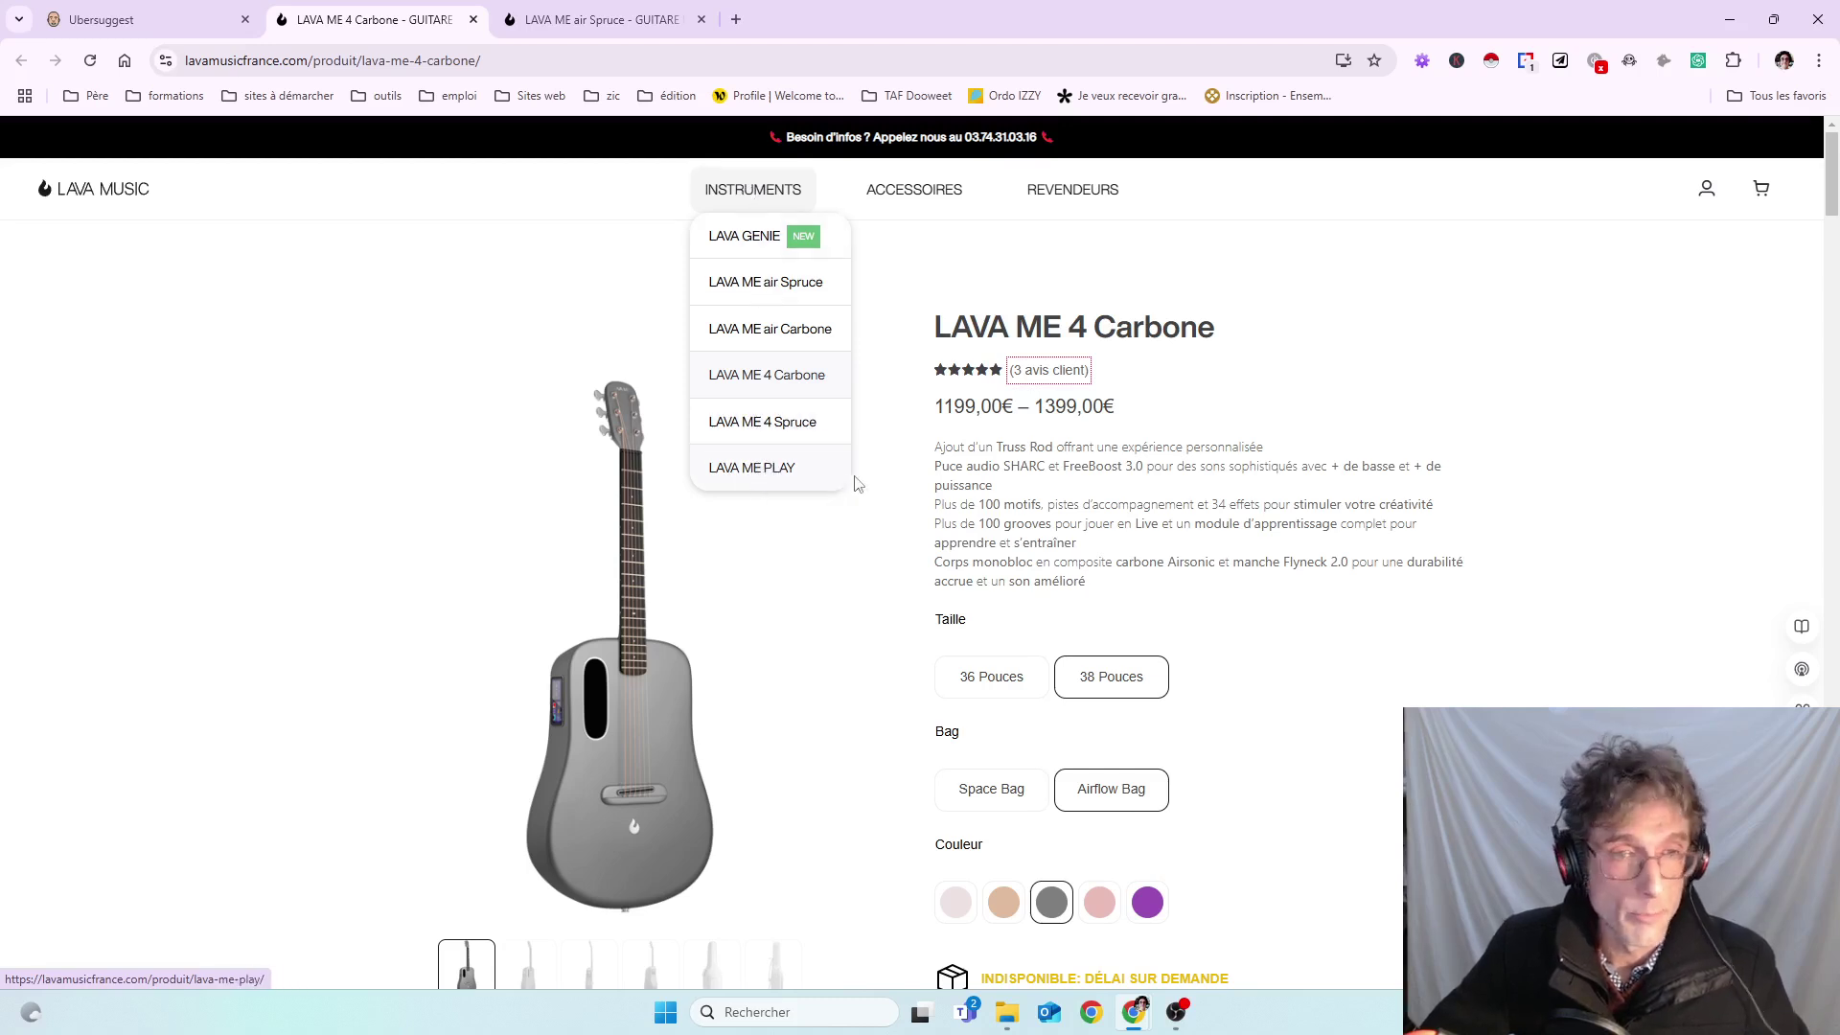
{"action": "scroll", "coordinate": [871, 536], "scroll_direction": "down", "scroll_amount": 7}
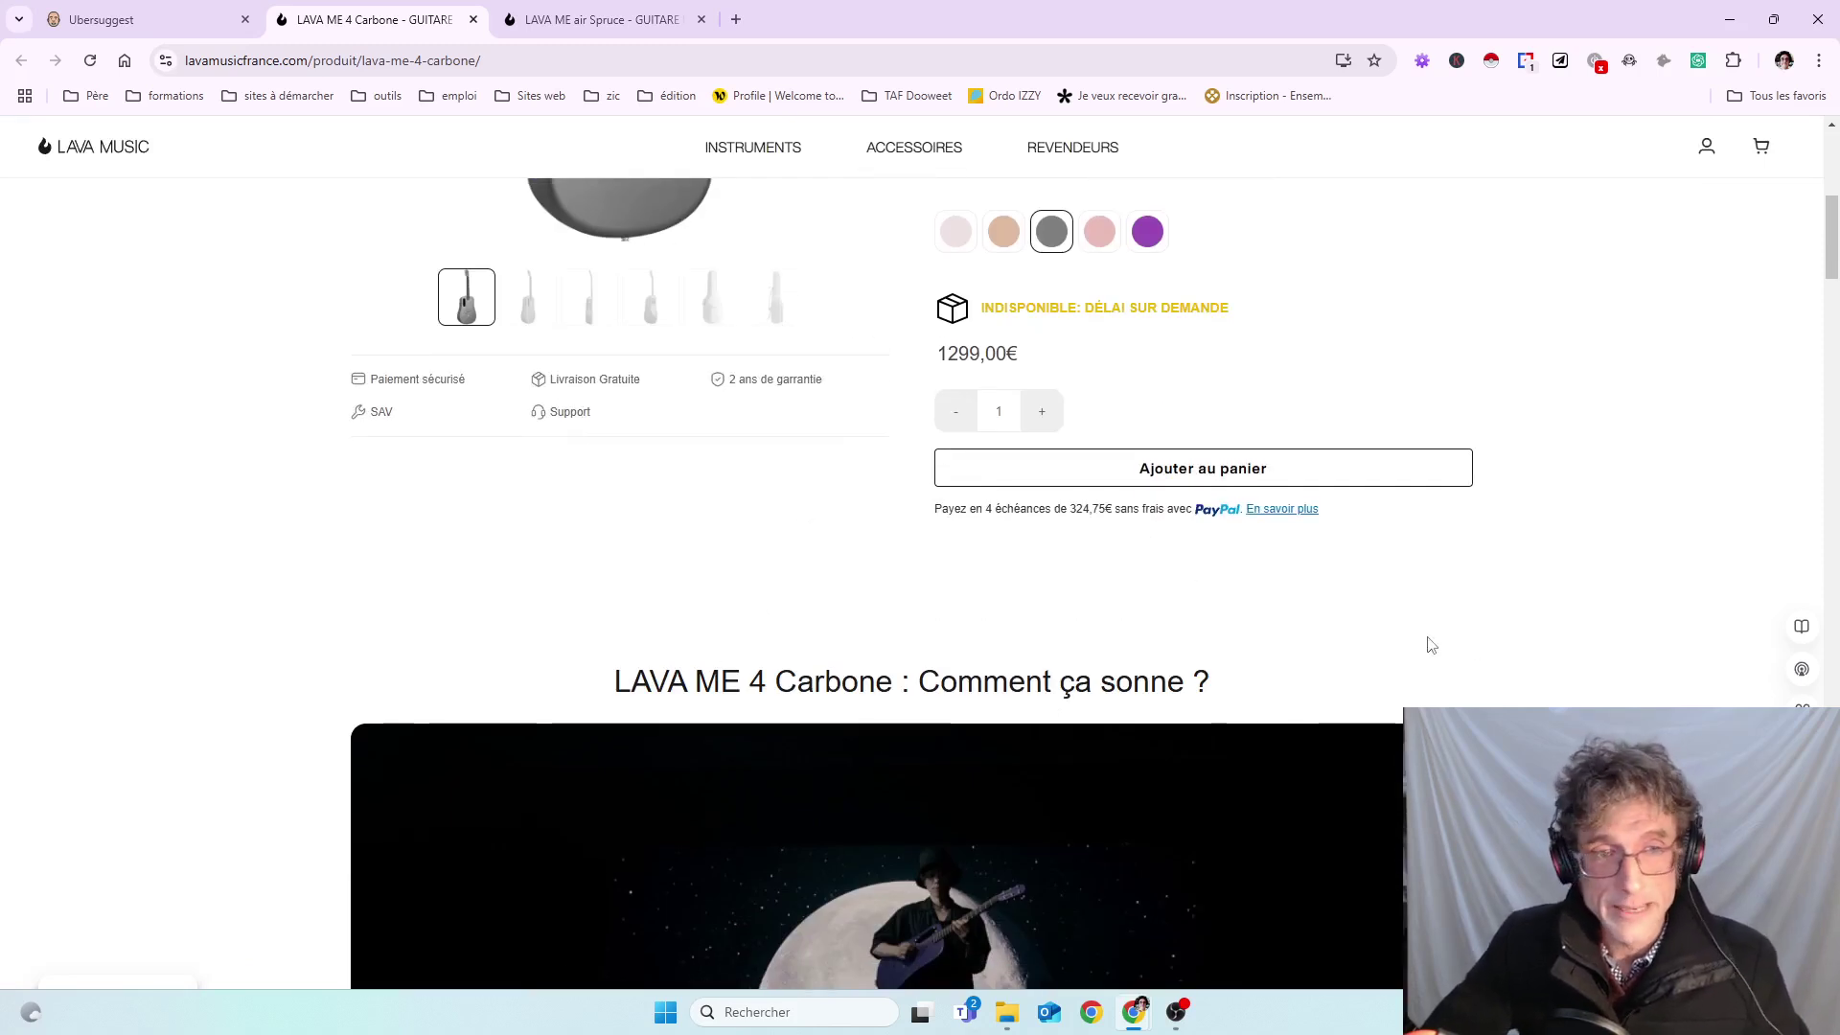
- Examine the LAVA ME 4 Carbone page's video, "Highlights", "Spécifications" and customer reviews from start to end
{"action": "scroll", "coordinate": [1073, 628], "scroll_direction": "down", "scroll_amount": 7}
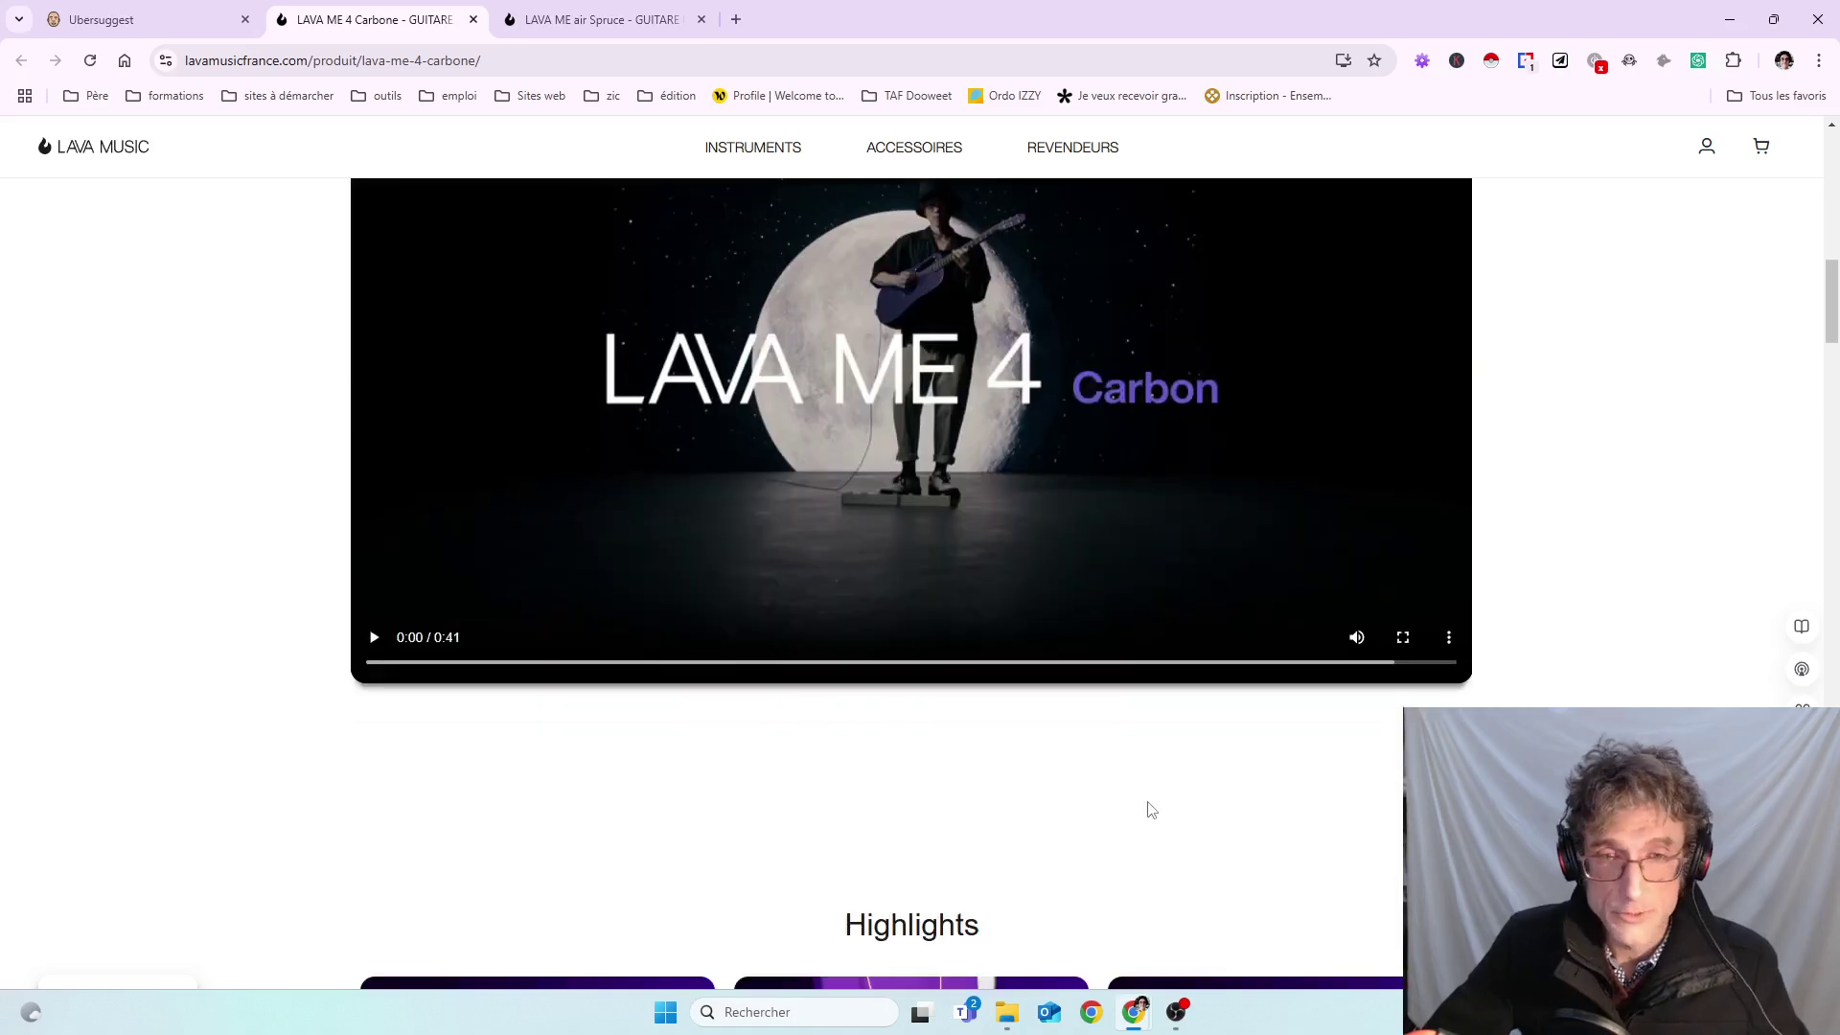
{"action": "scroll", "coordinate": [1149, 810], "scroll_direction": "down", "scroll_amount": 13}
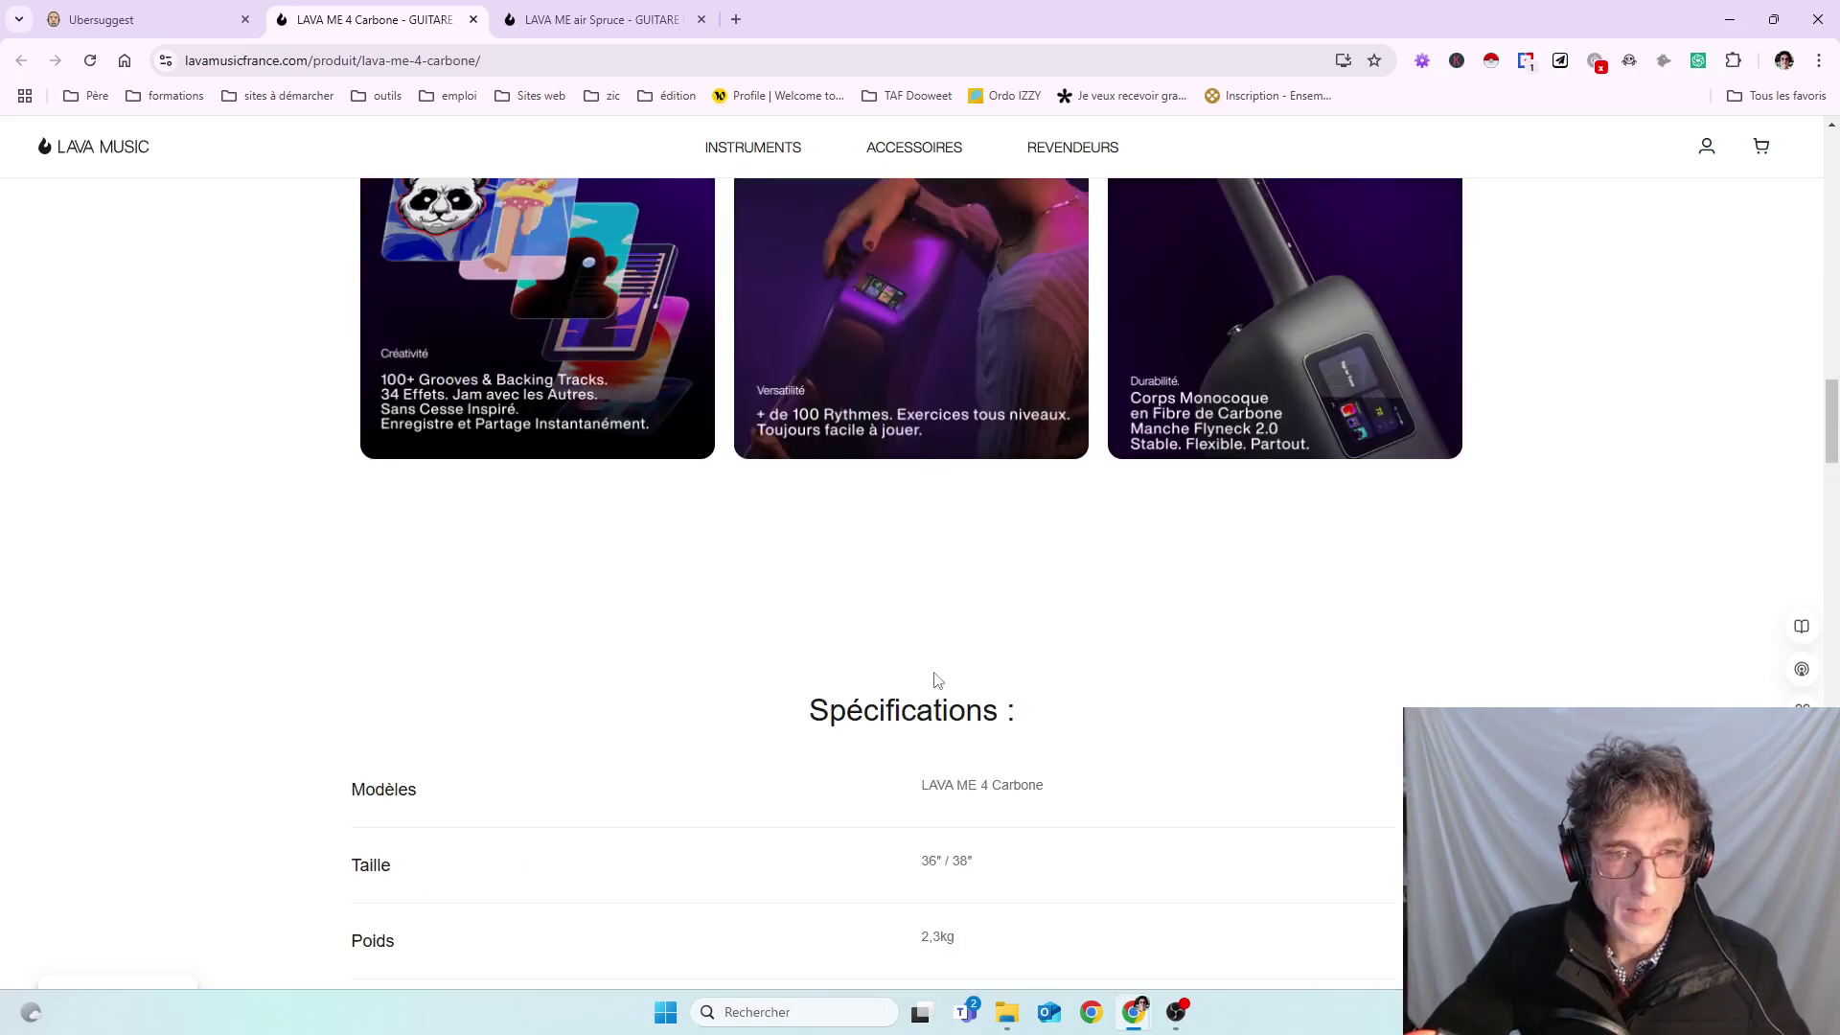
{"action": "scroll", "coordinate": [937, 681], "scroll_direction": "down", "scroll_amount": 7}
{"action": "scroll", "coordinate": [920, 714], "scroll_direction": "down", "scroll_amount": 20}
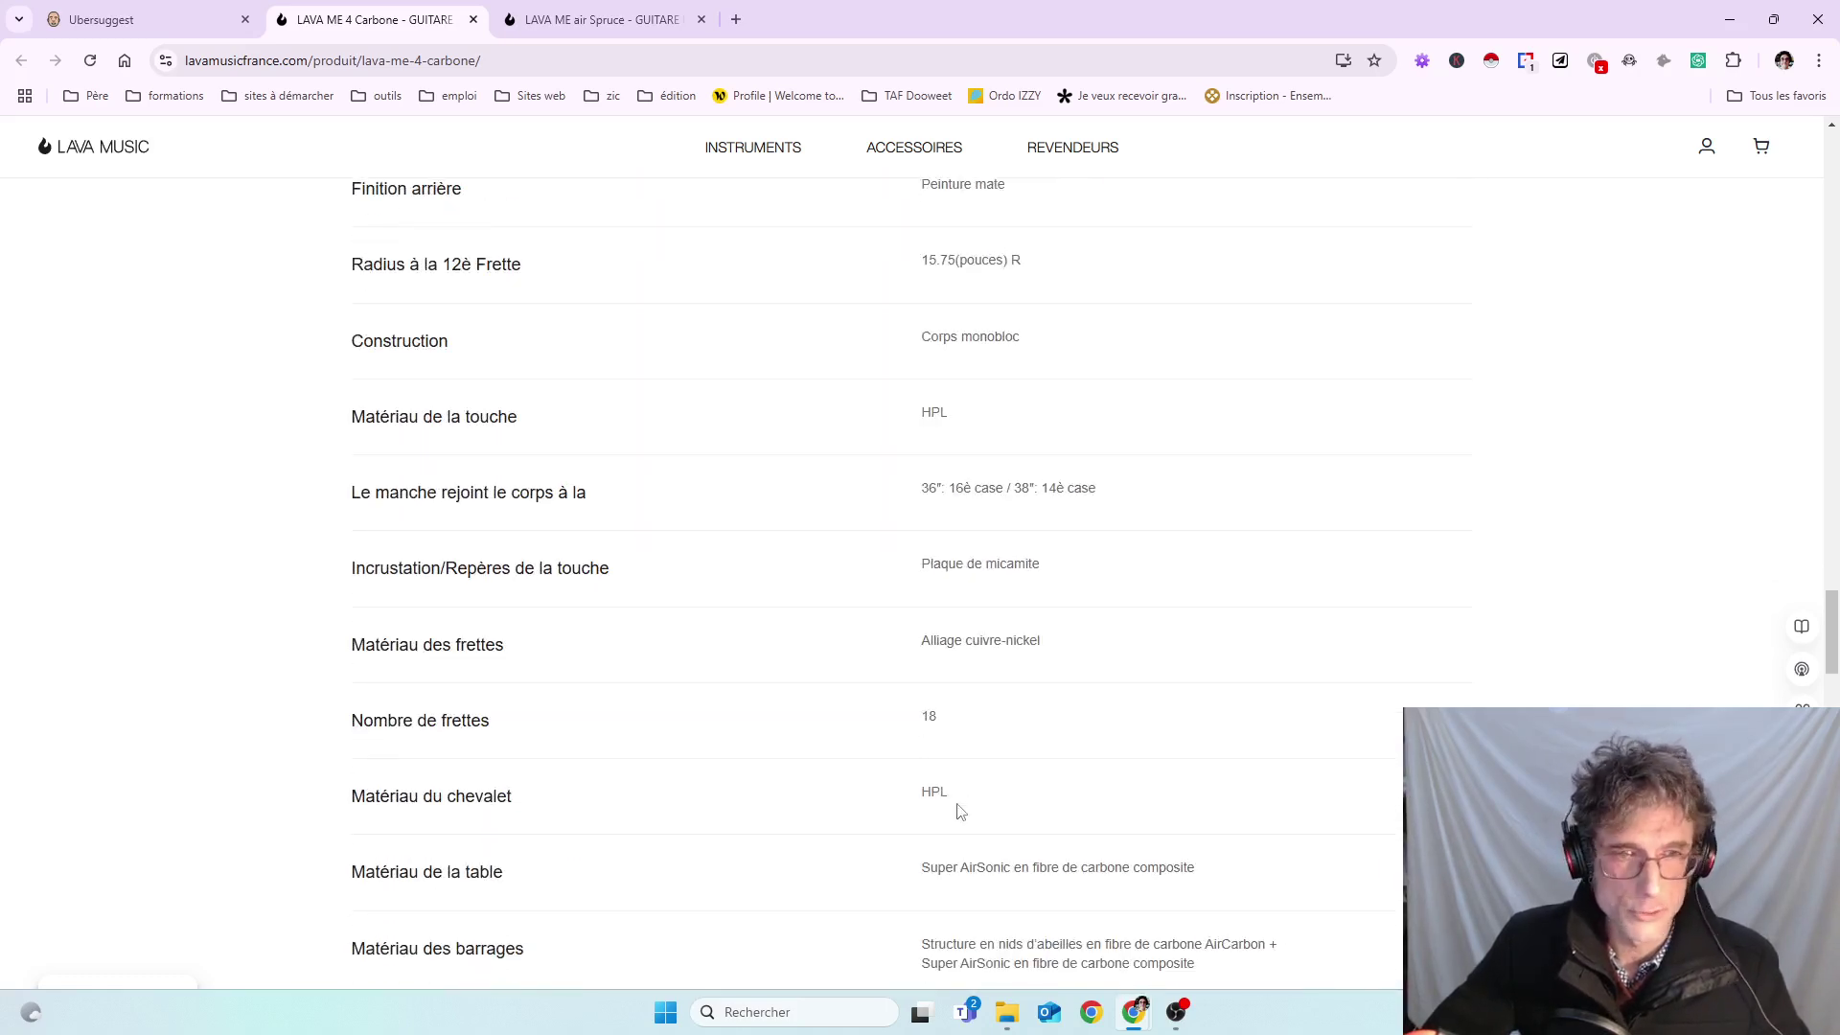
{"action": "scroll", "coordinate": [925, 714], "scroll_direction": "down", "scroll_amount": 8}
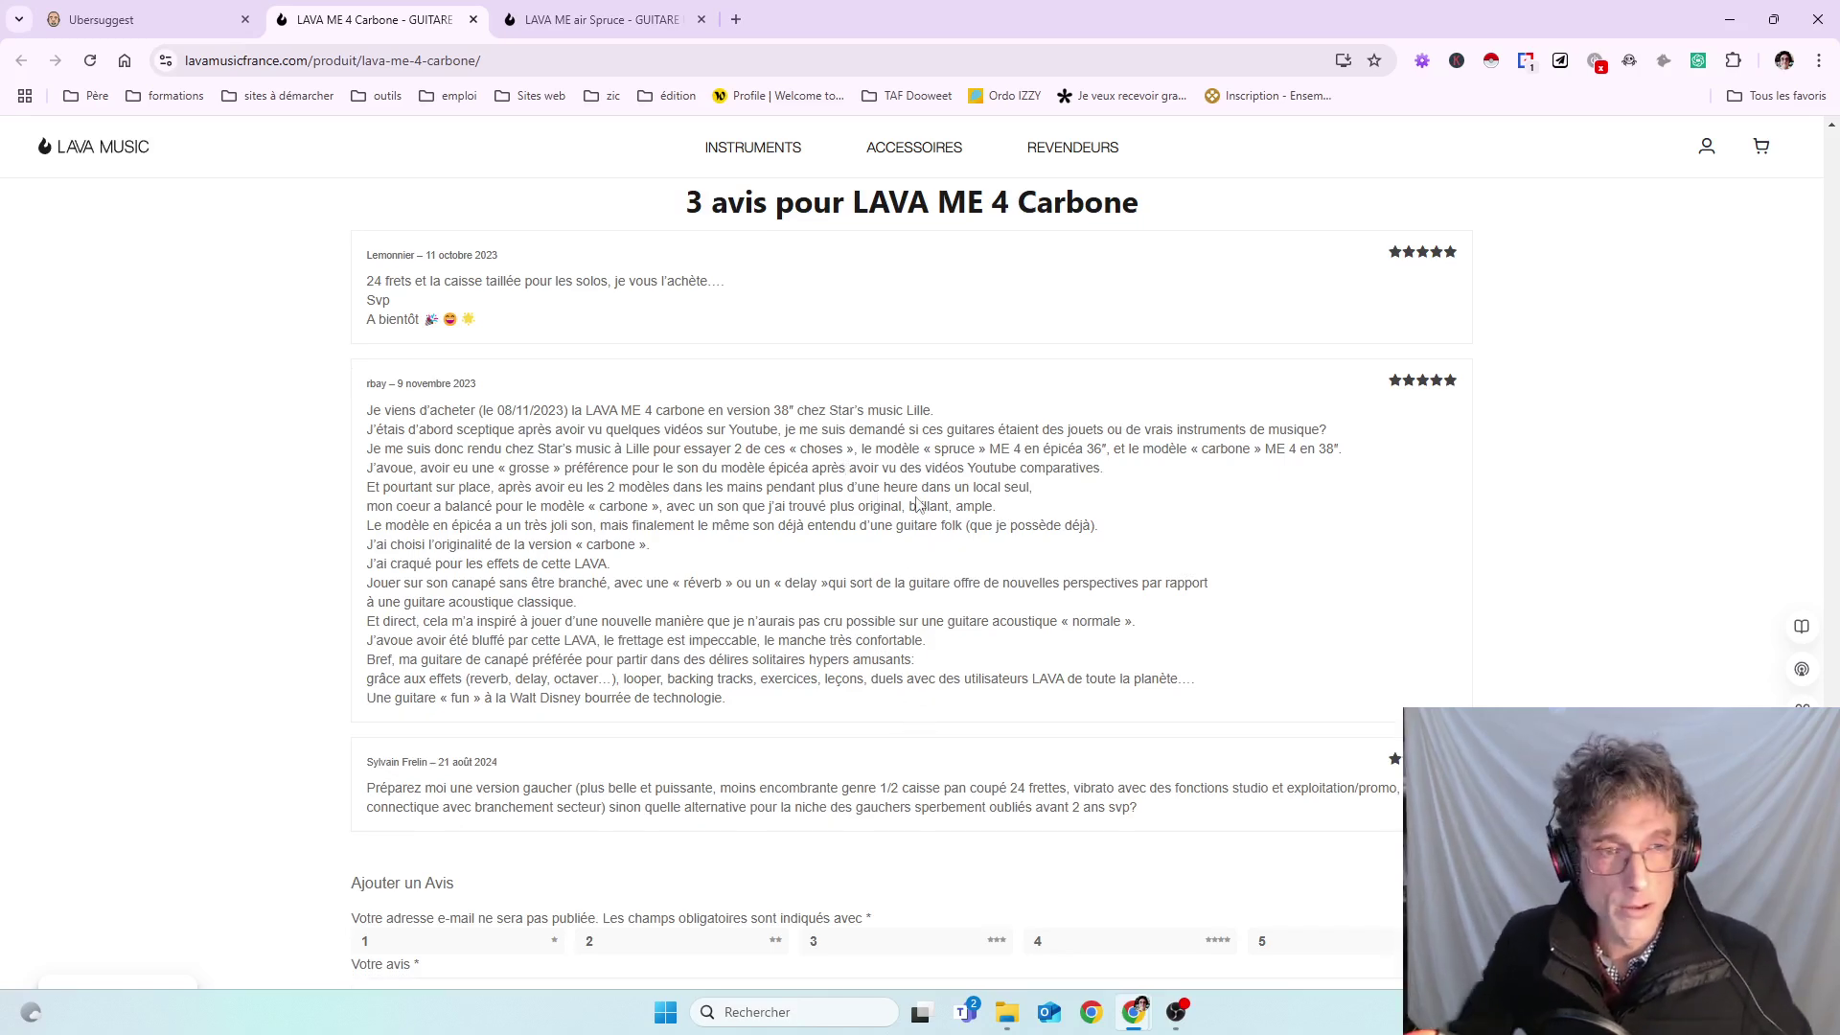
{"action": "scroll", "coordinate": [910, 489], "scroll_direction": "up", "scroll_amount": 20}
{"action": "scroll", "coordinate": [955, 511], "scroll_direction": "up", "scroll_amount": 20}
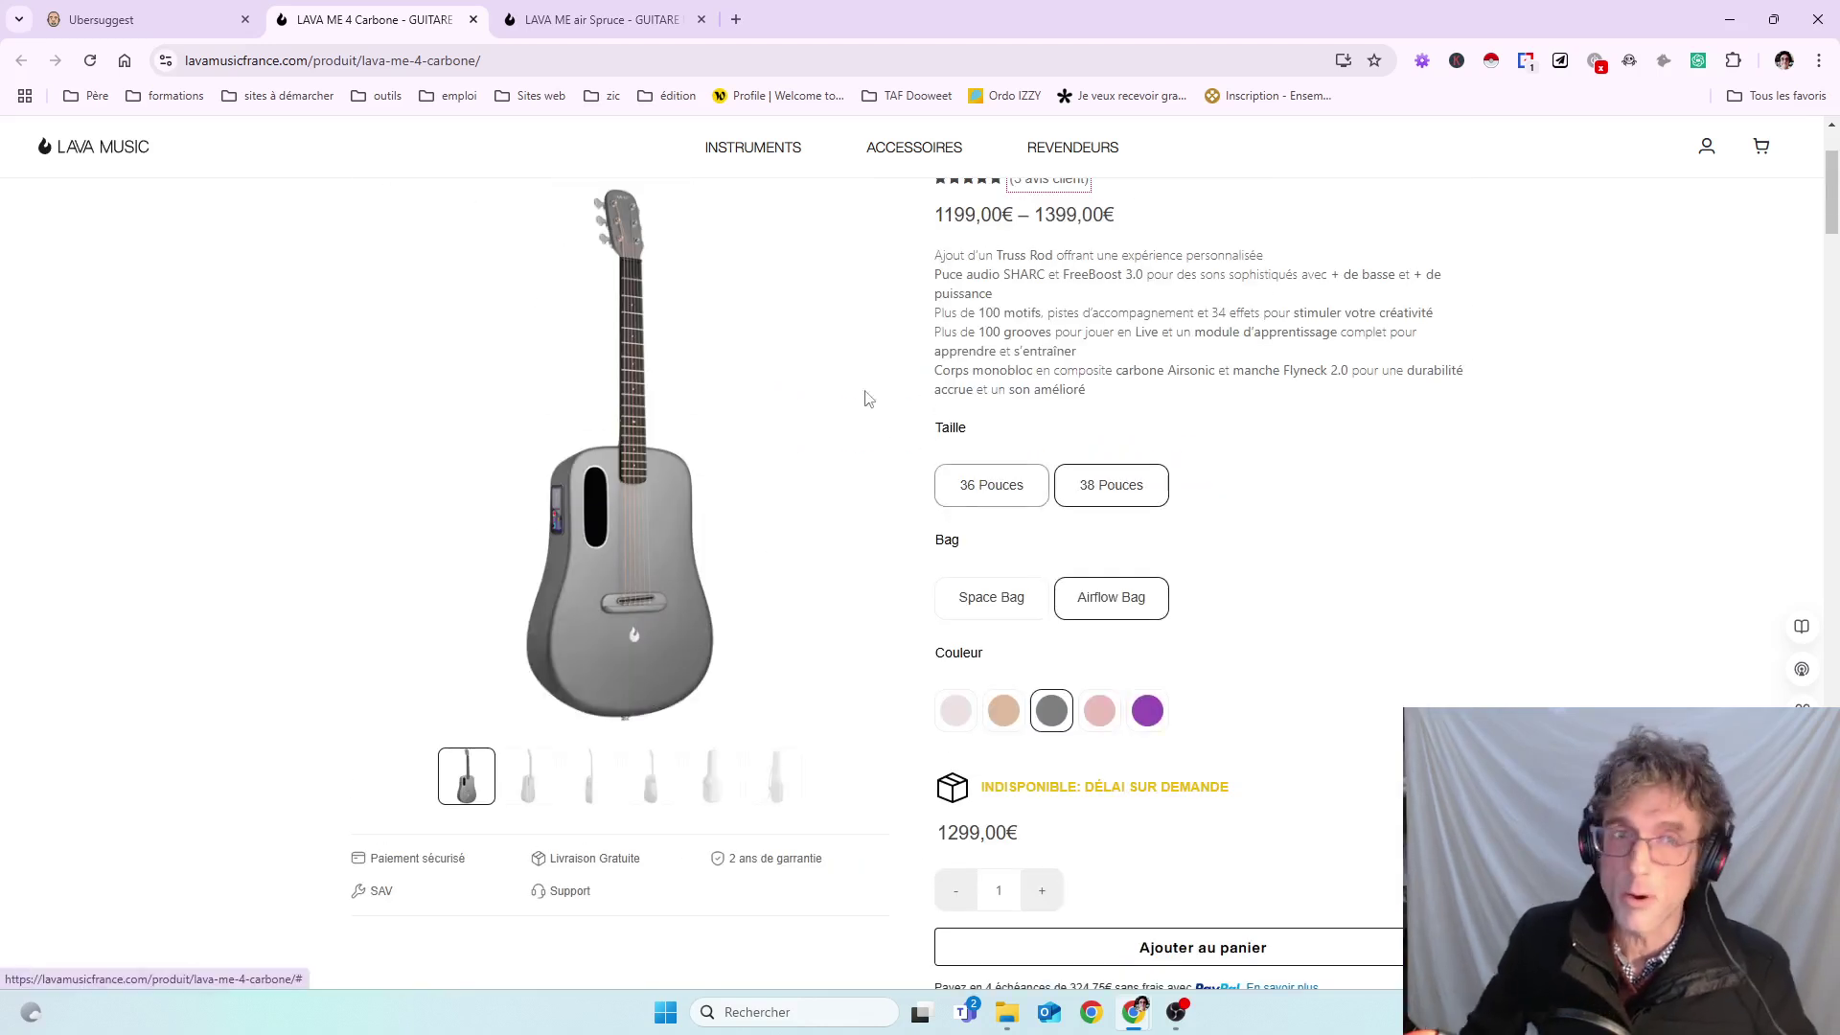
- Open the LAVA ME air Spruce product page from the site's list of instruments
{"action": "scroll", "coordinate": [757, 379], "scroll_direction": "up", "scroll_amount": 2}
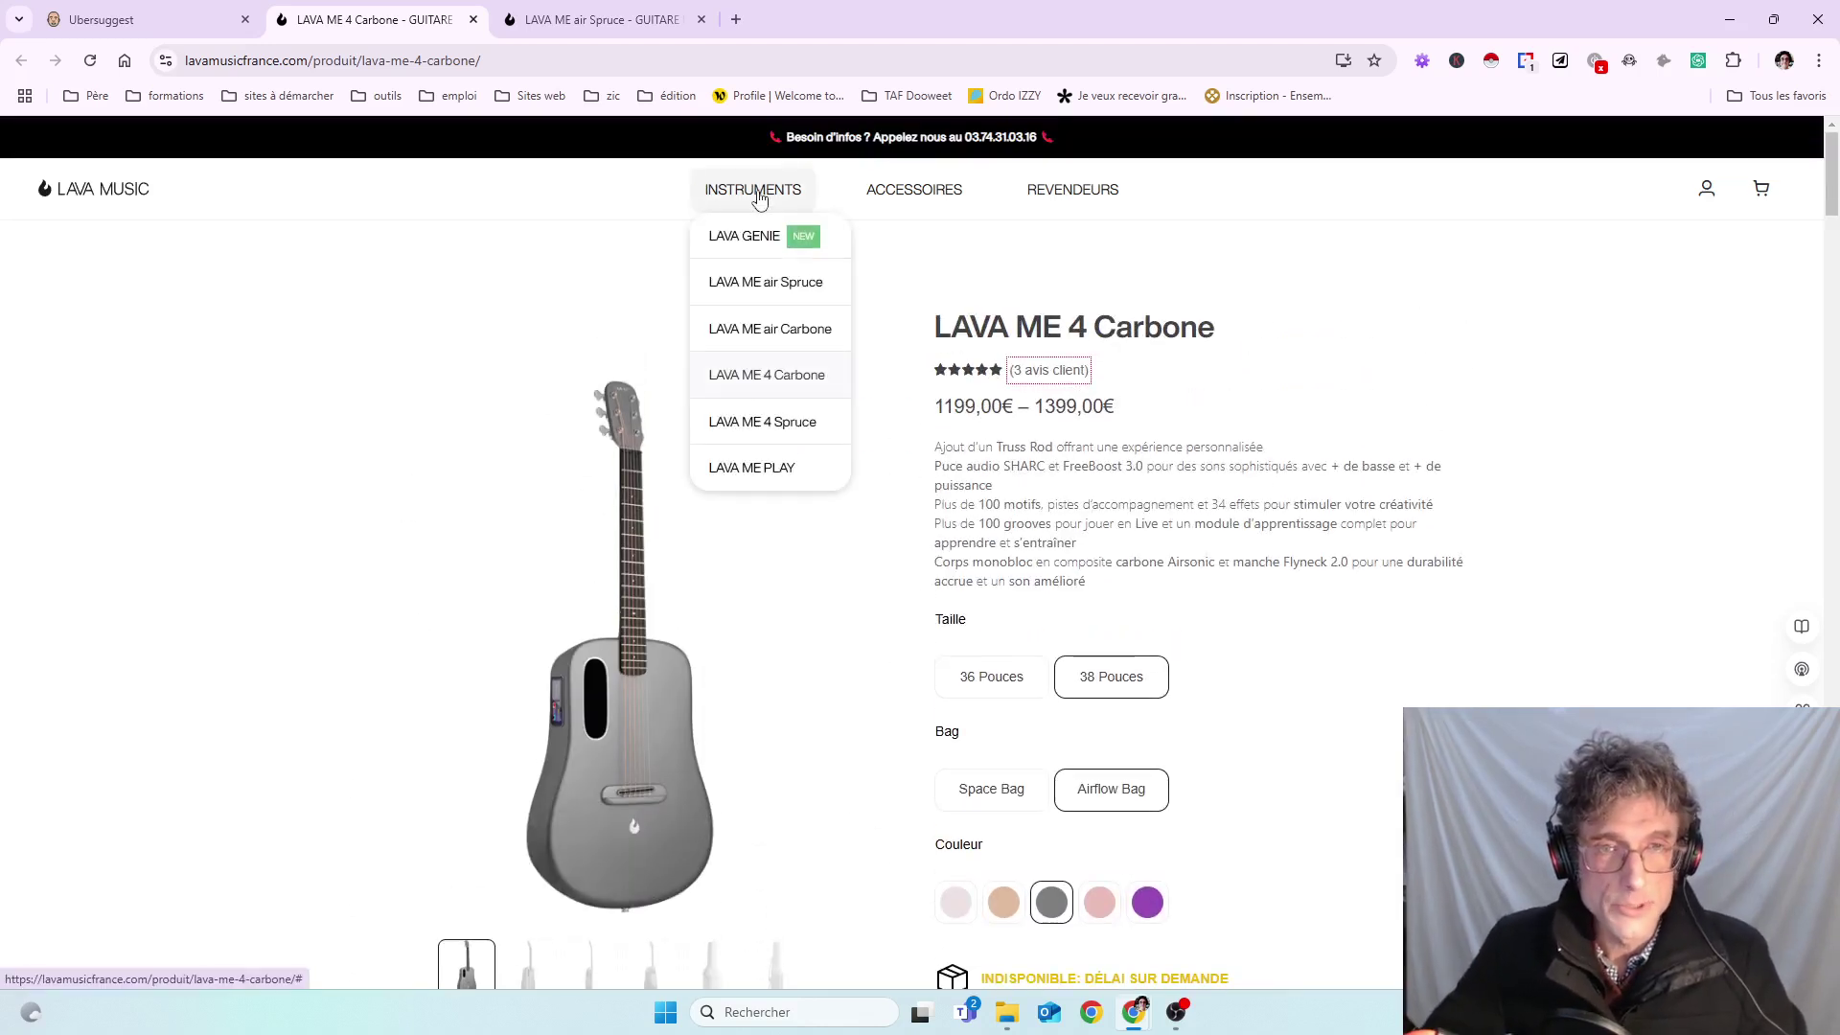
{"action": "left_click", "coordinate": [778, 386]}
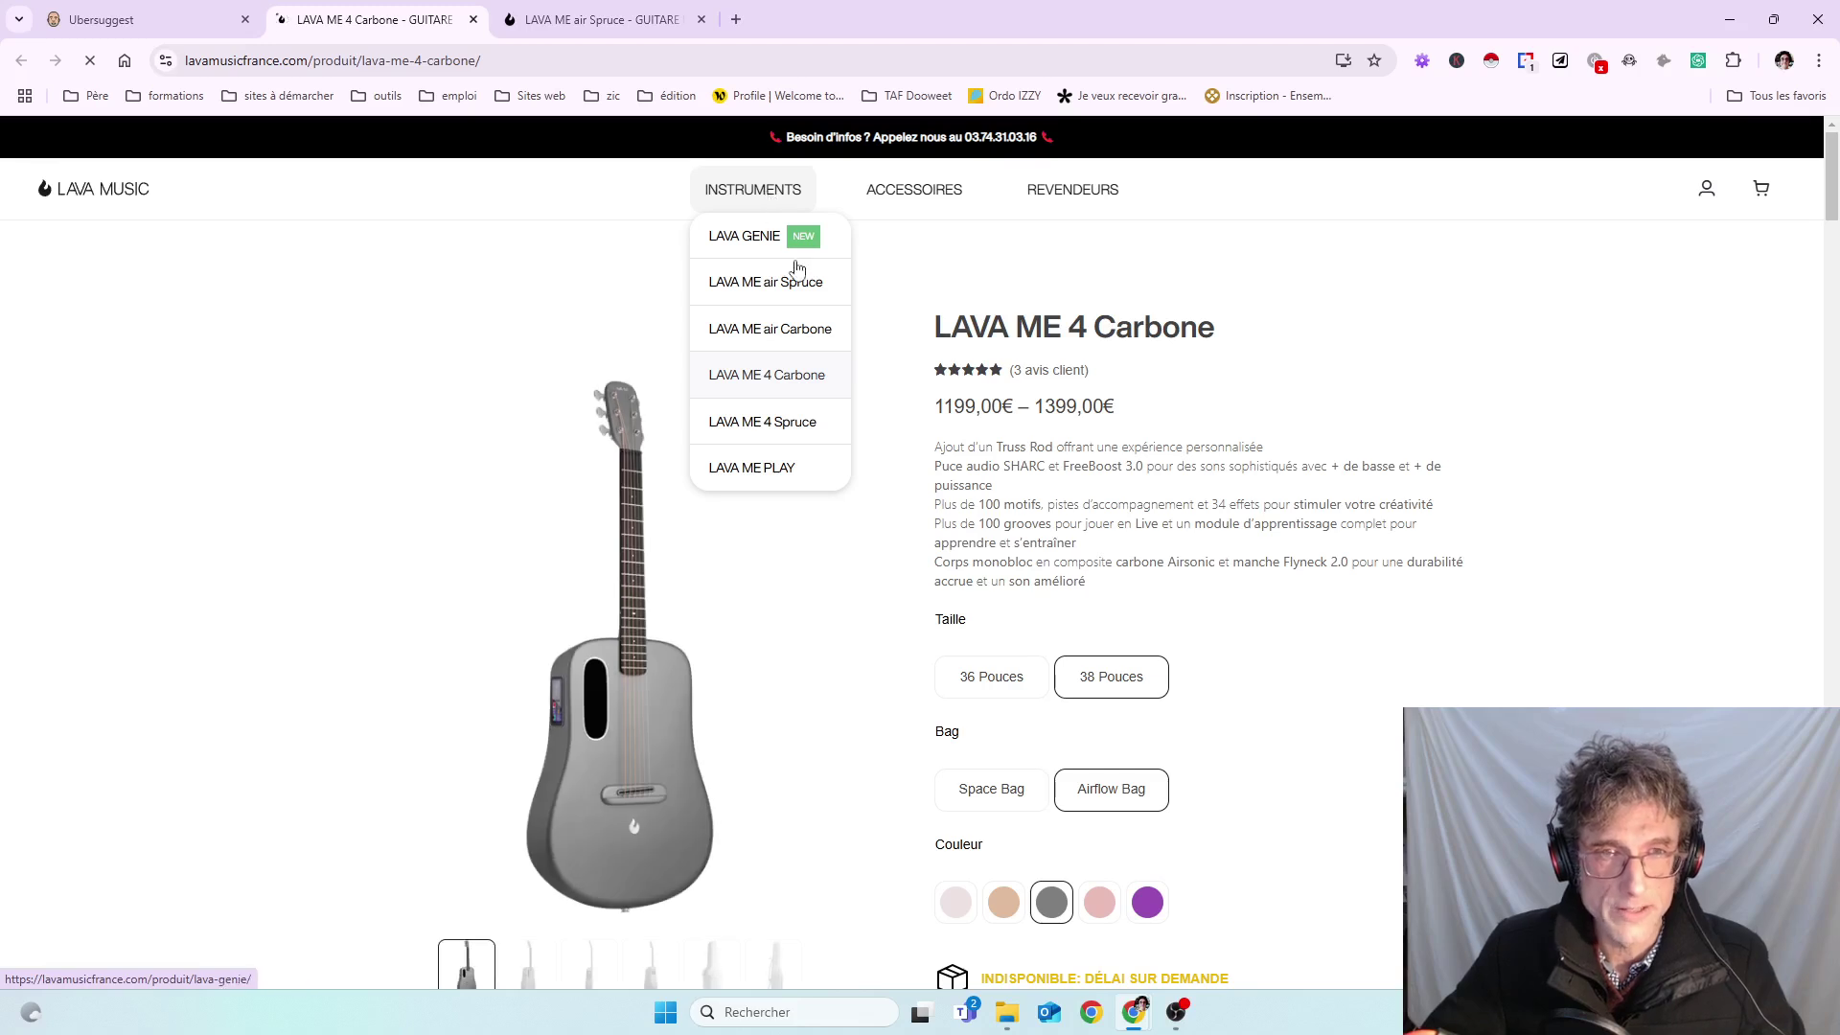
{"action": "left_click", "coordinate": [798, 293]}
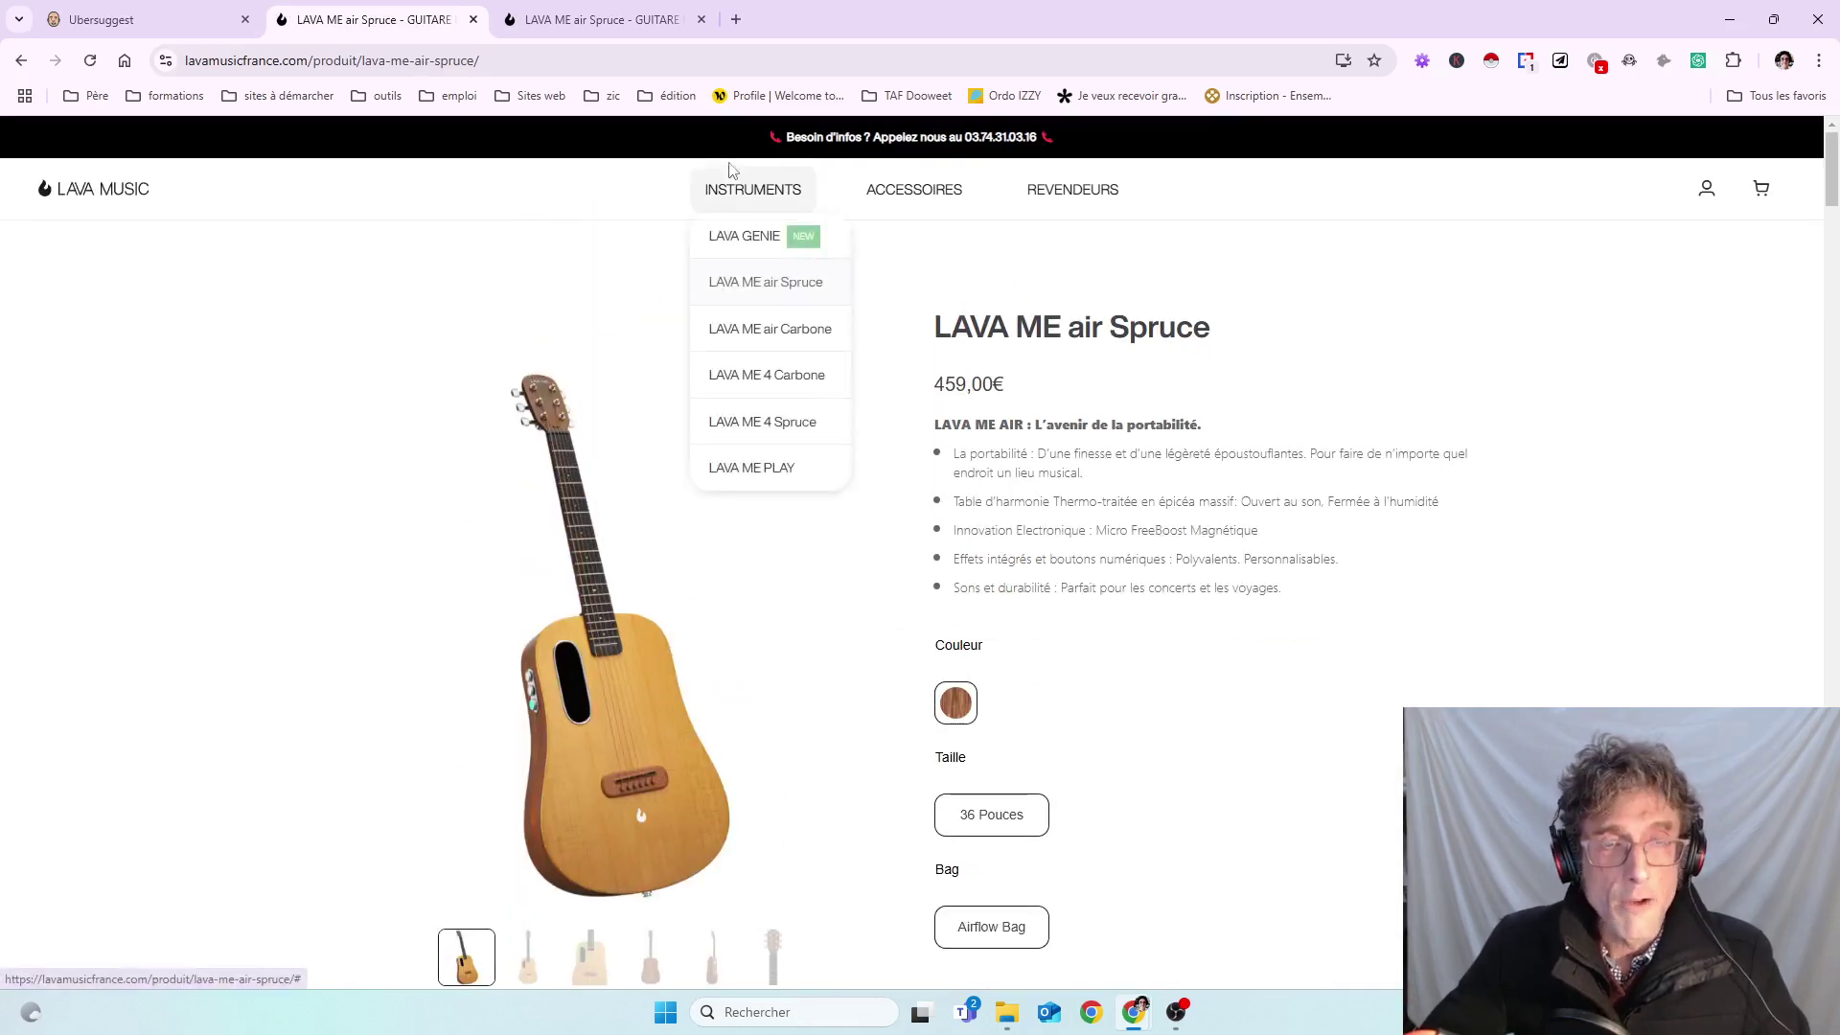
- Examine the LAVA ME air Spruce page from its feature sections through the specifications to the review form
{"action": "mouse_move", "coordinate": [927, 194]}
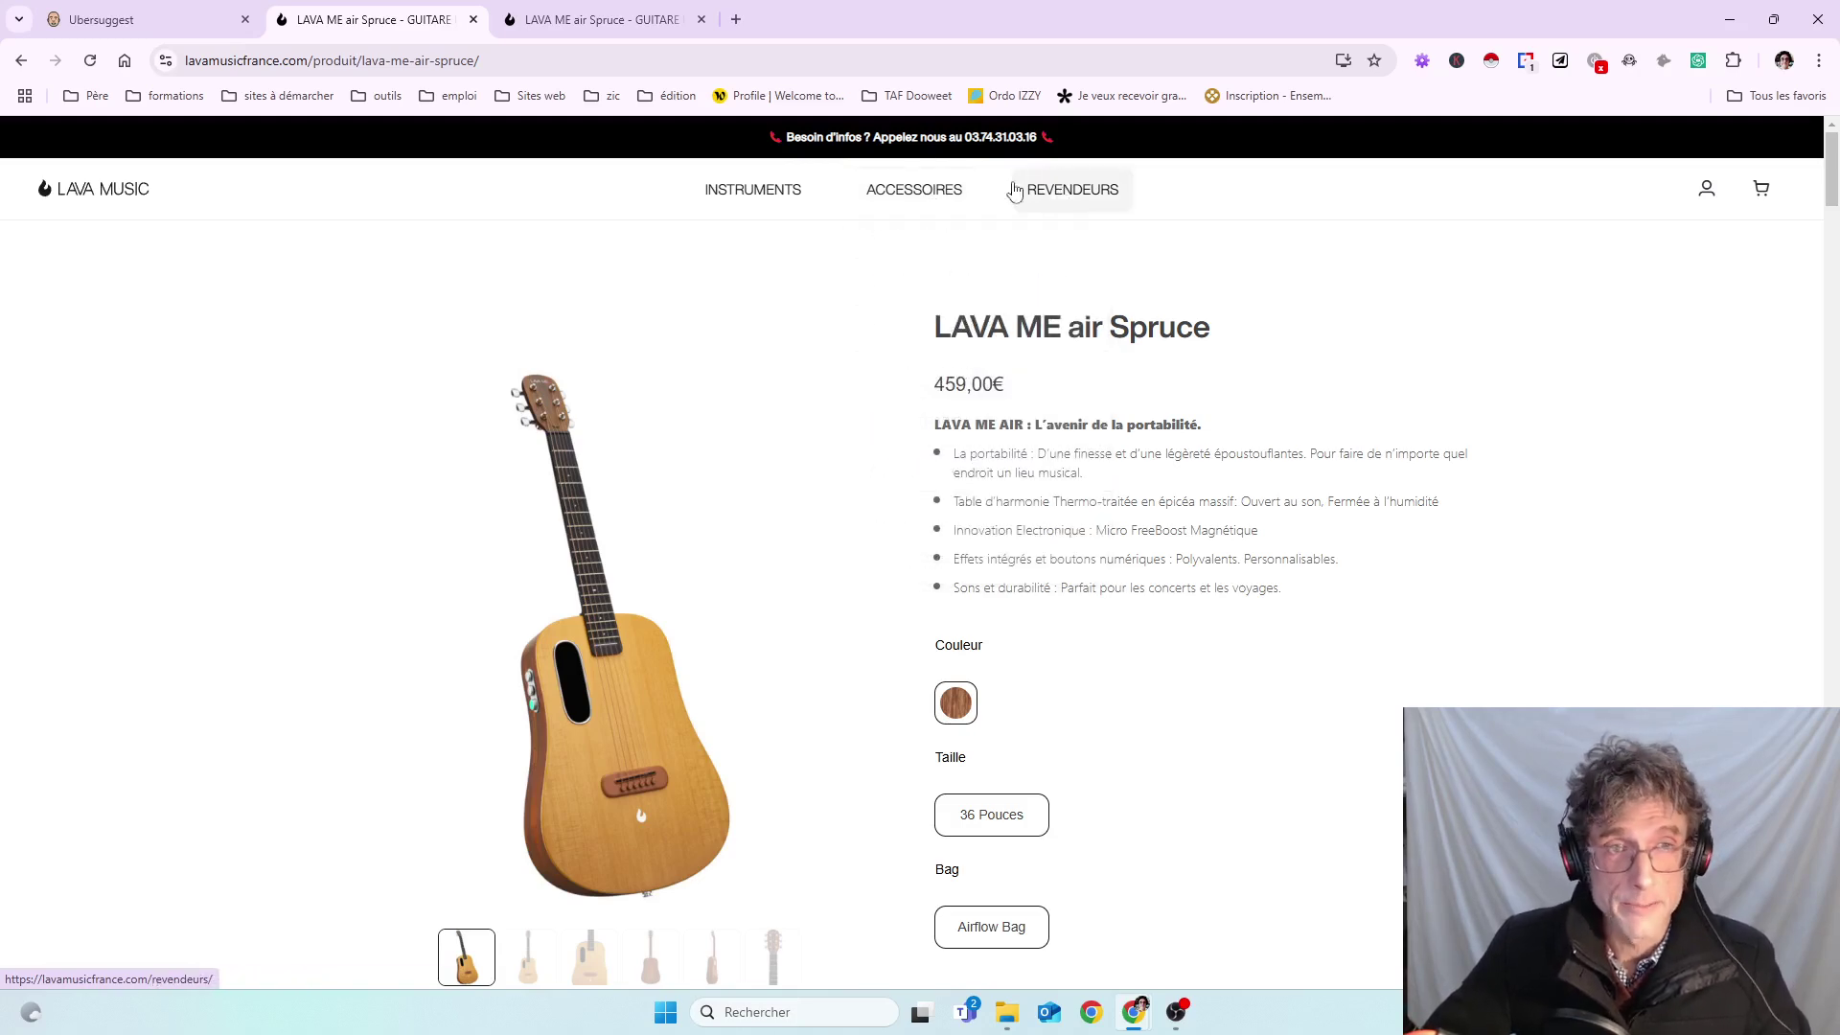
{"action": "scroll", "coordinate": [846, 403], "scroll_direction": "down", "scroll_amount": 8}
{"action": "scroll", "coordinate": [843, 425], "scroll_direction": "down", "scroll_amount": 15}
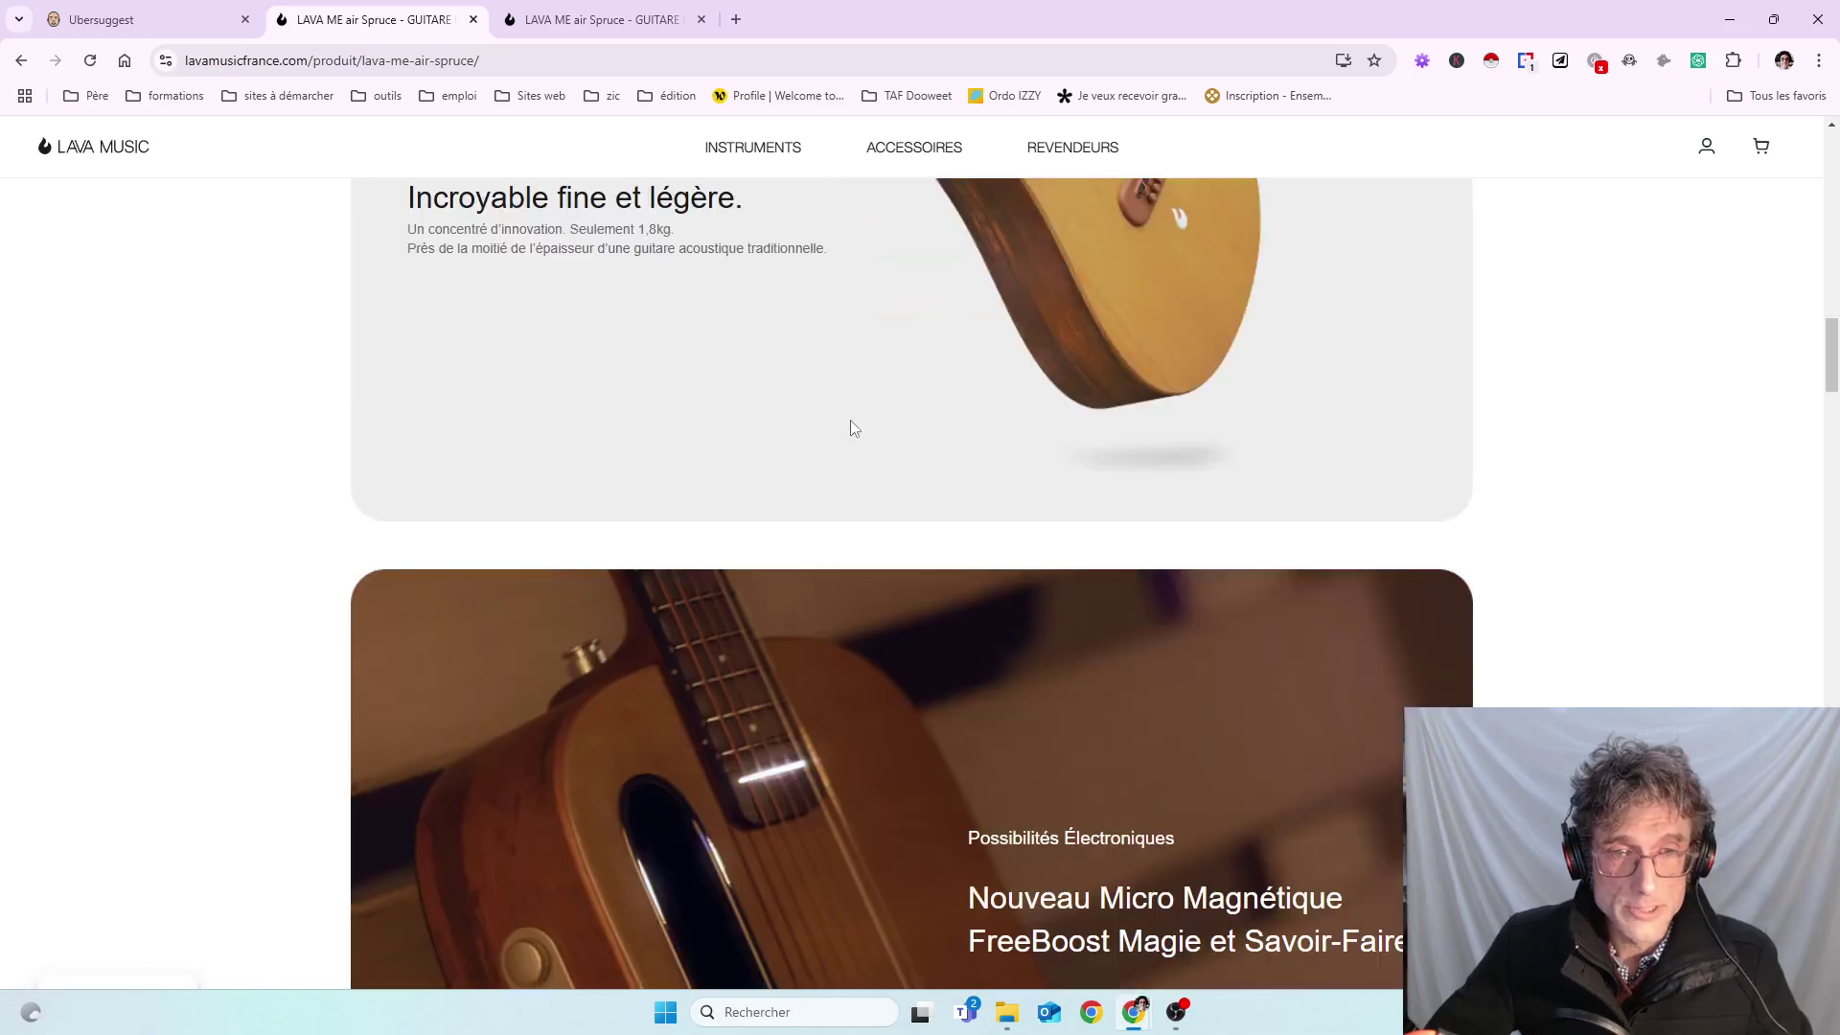
{"action": "scroll", "coordinate": [633, 348], "scroll_direction": "down", "scroll_amount": 7}
{"action": "scroll", "coordinate": [750, 447], "scroll_direction": "down", "scroll_amount": 20}
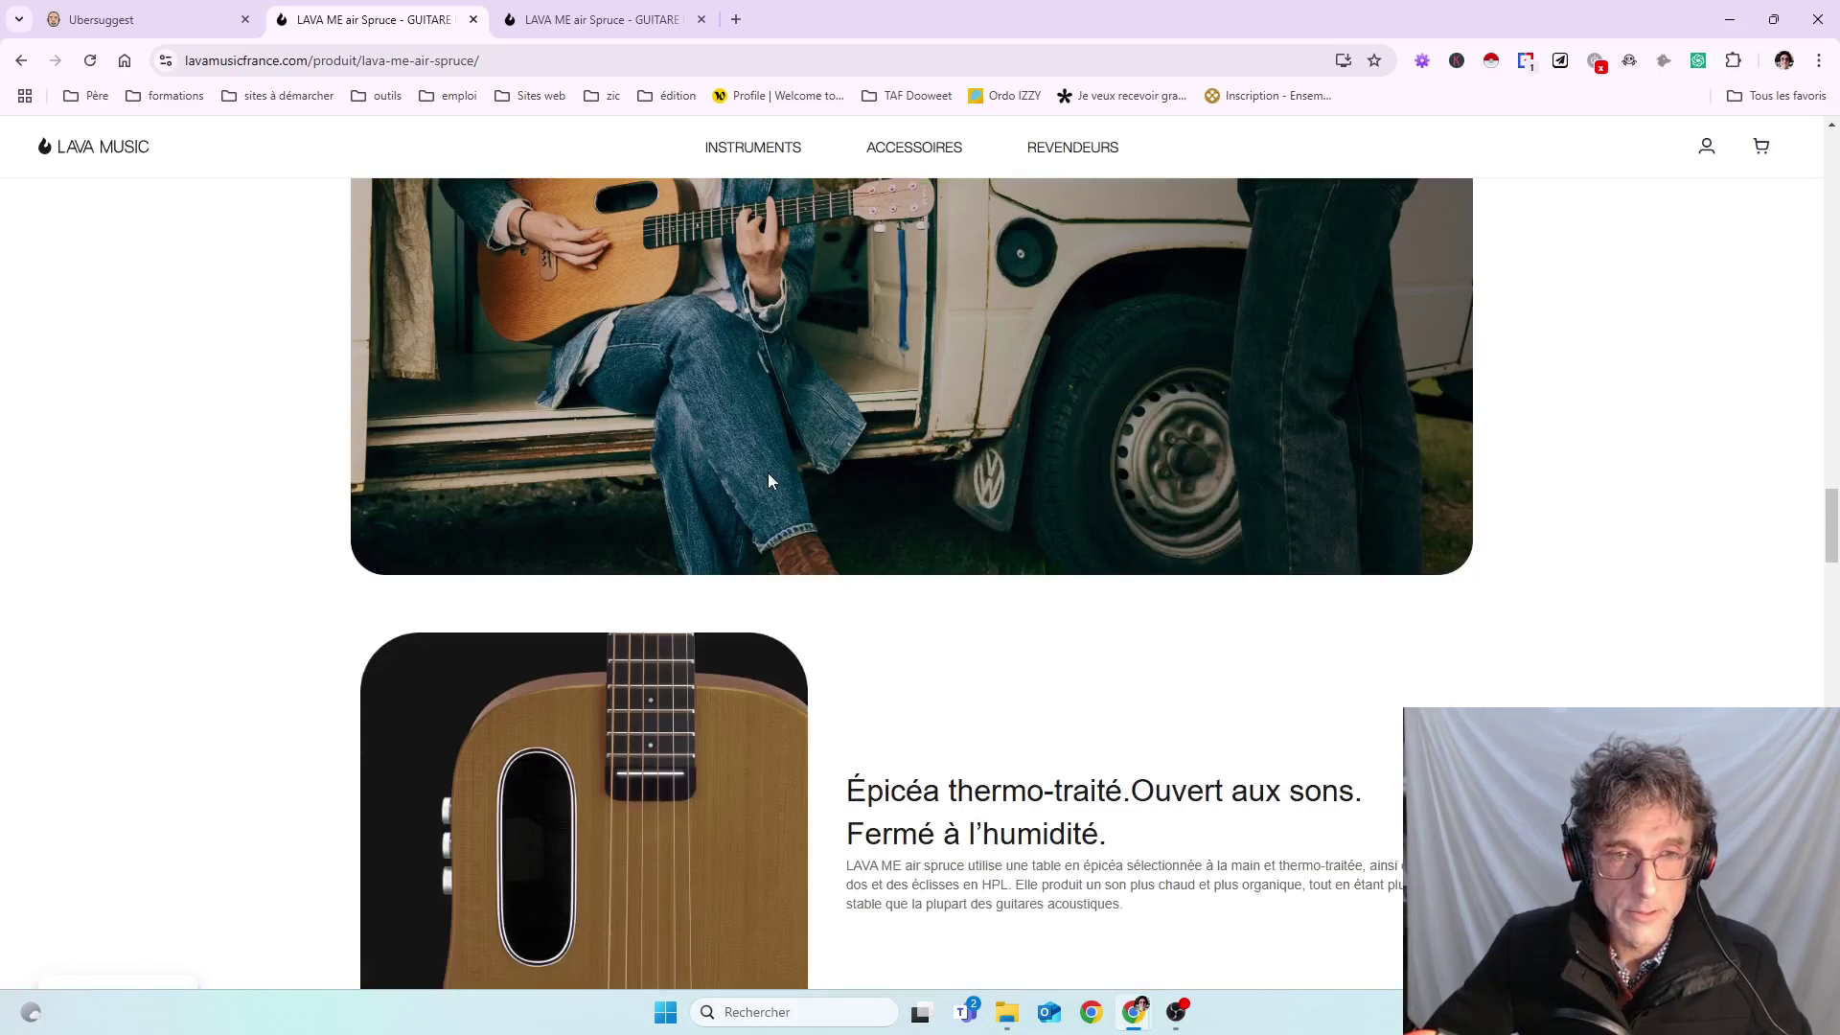
{"action": "scroll", "coordinate": [789, 477], "scroll_direction": "down", "scroll_amount": 8}
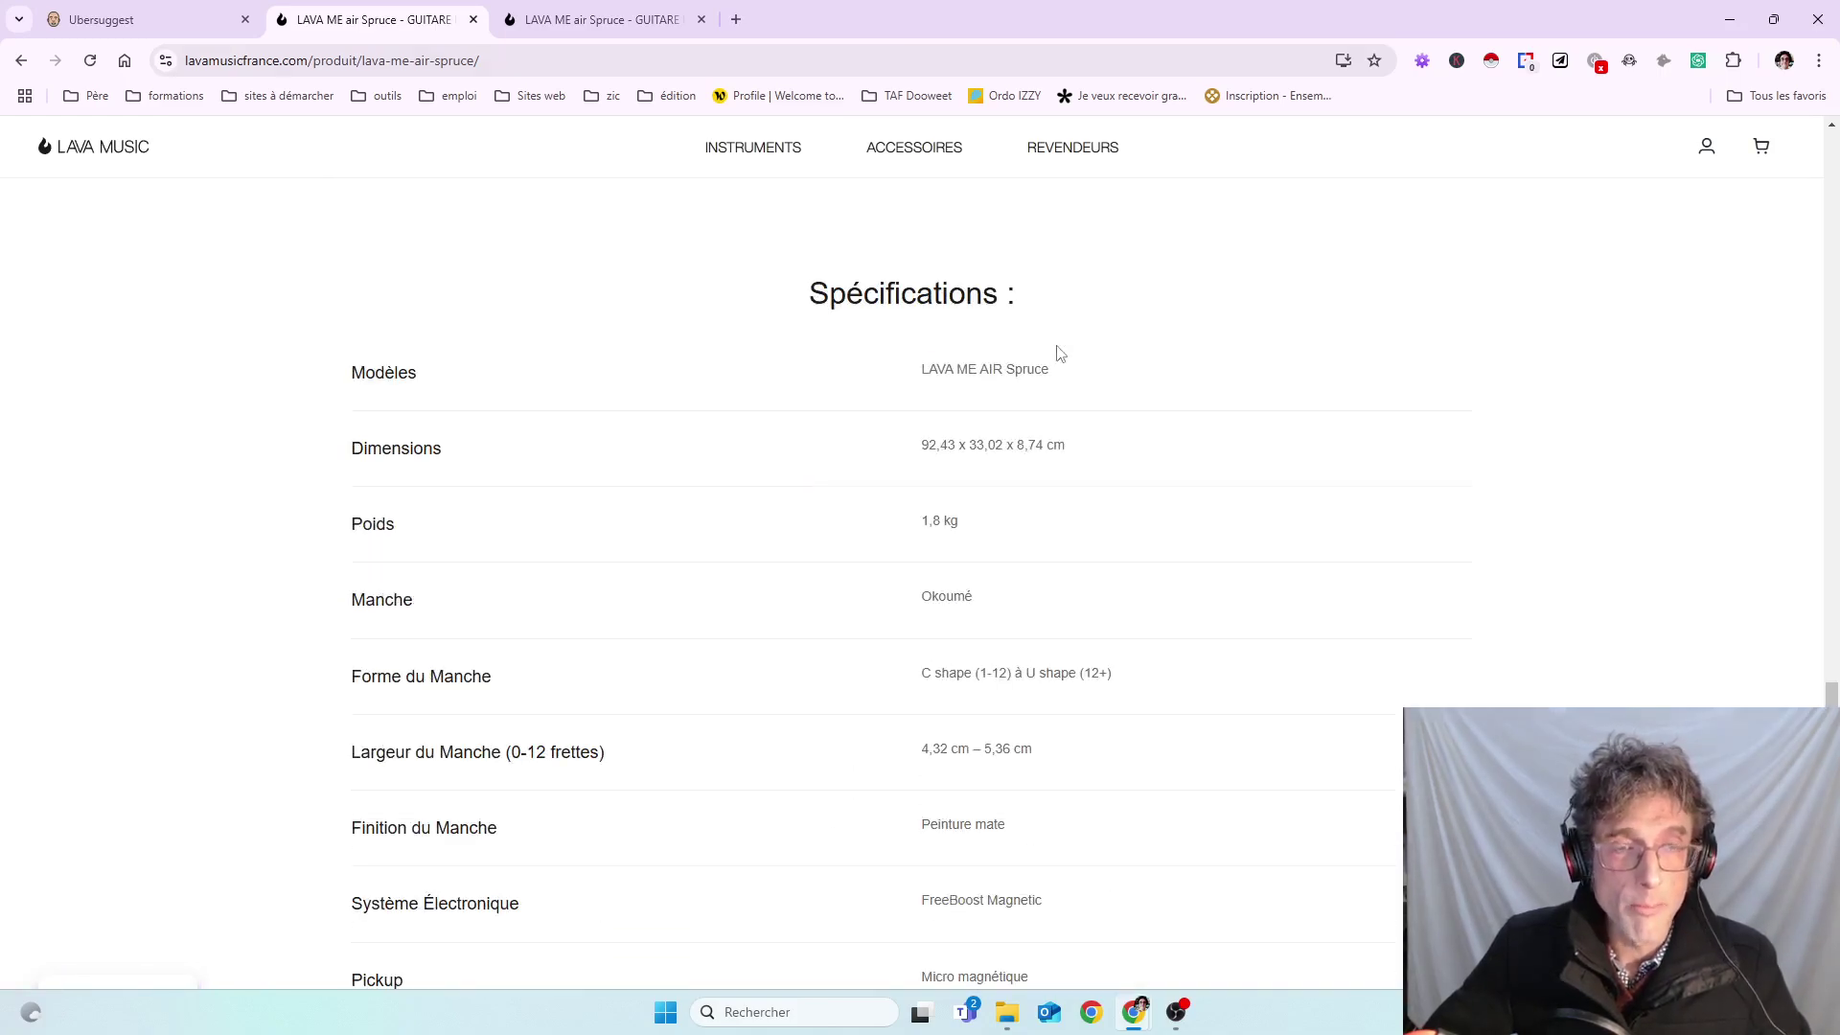
{"action": "scroll", "coordinate": [1060, 353], "scroll_direction": "down", "scroll_amount": 20}
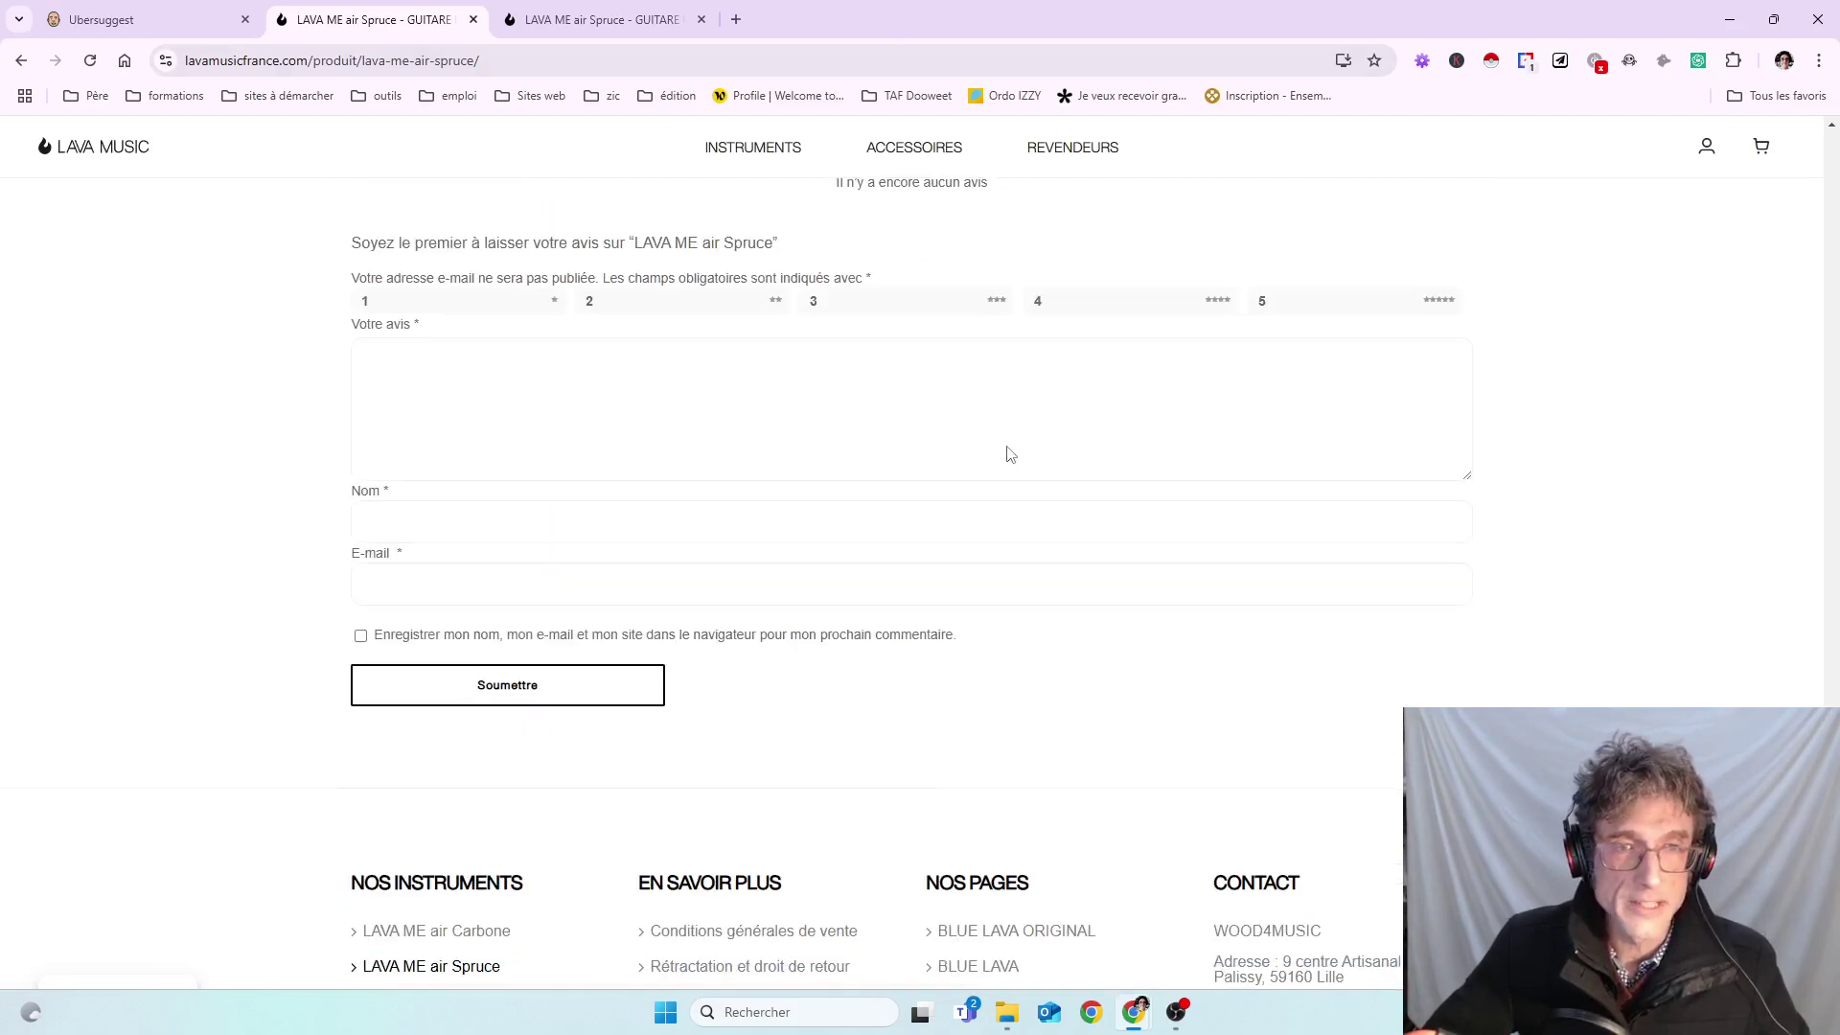
{"action": "scroll", "coordinate": [1011, 454], "scroll_direction": "up", "scroll_amount": 5}
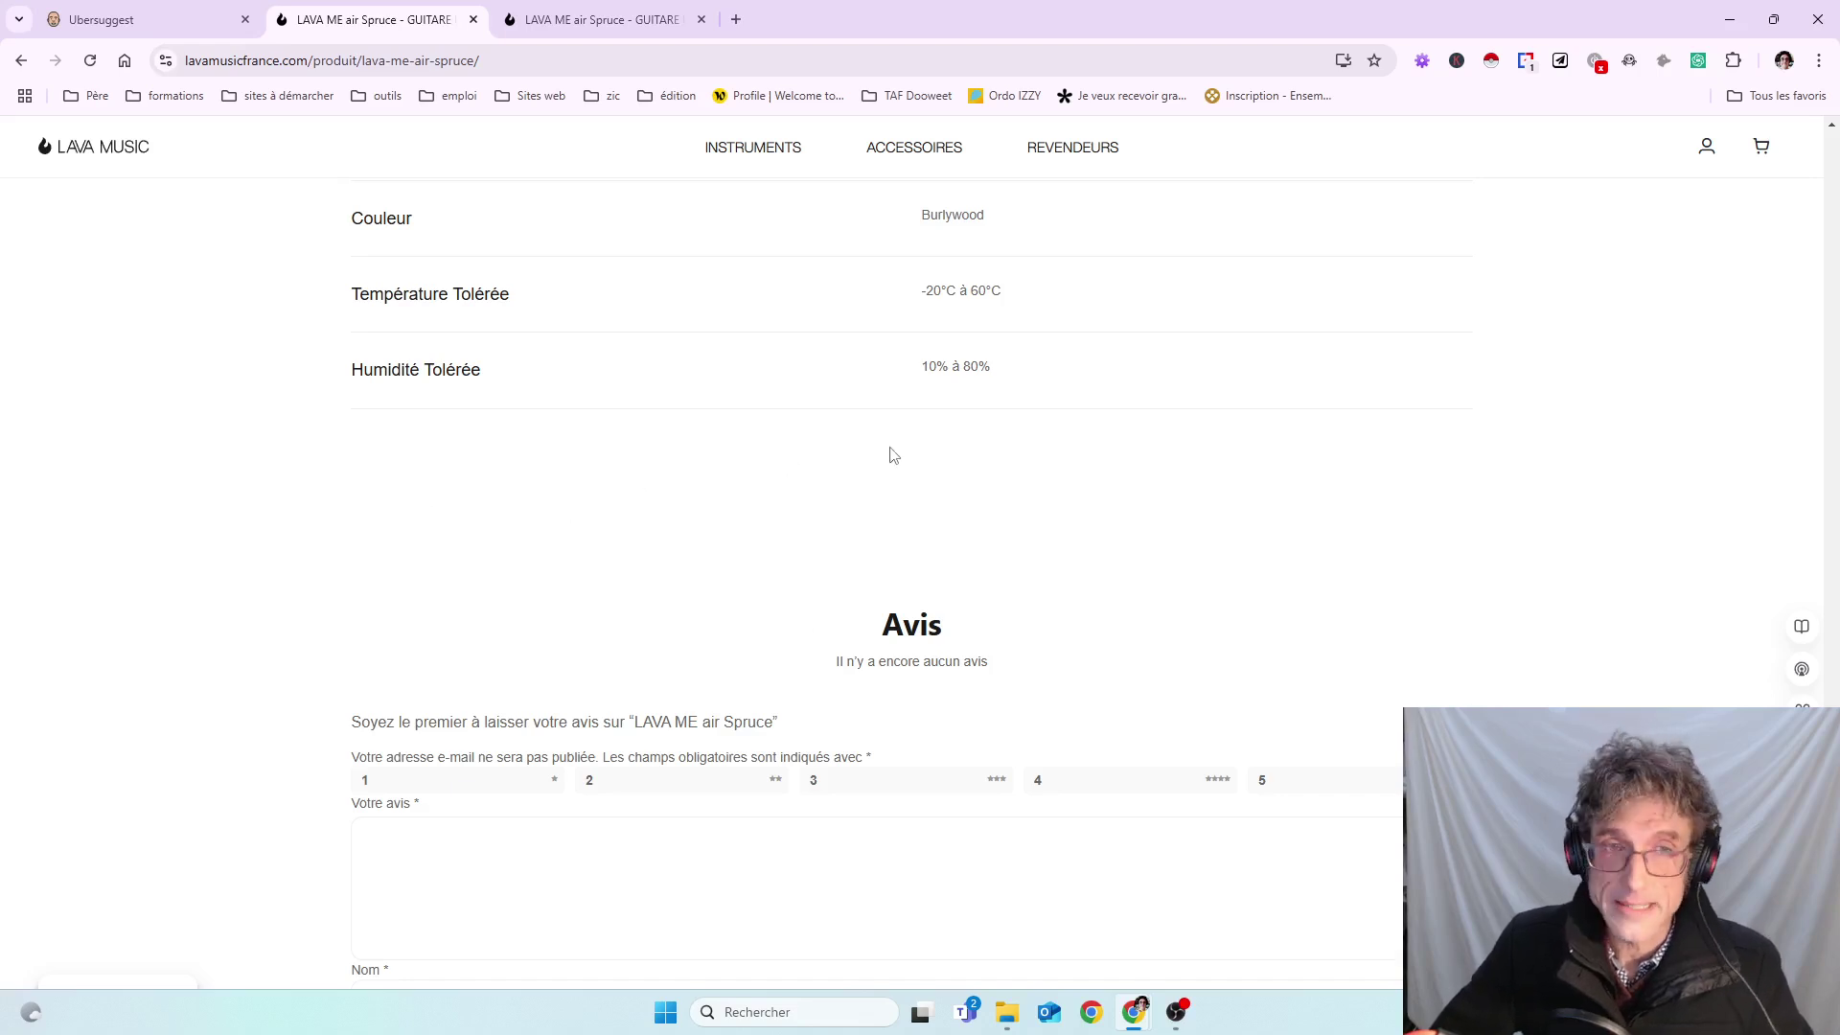
- Review the LAVA ME air Spruce product title, short description and purchase options at the start of the page
{"action": "mouse_move", "coordinate": [875, 152]}
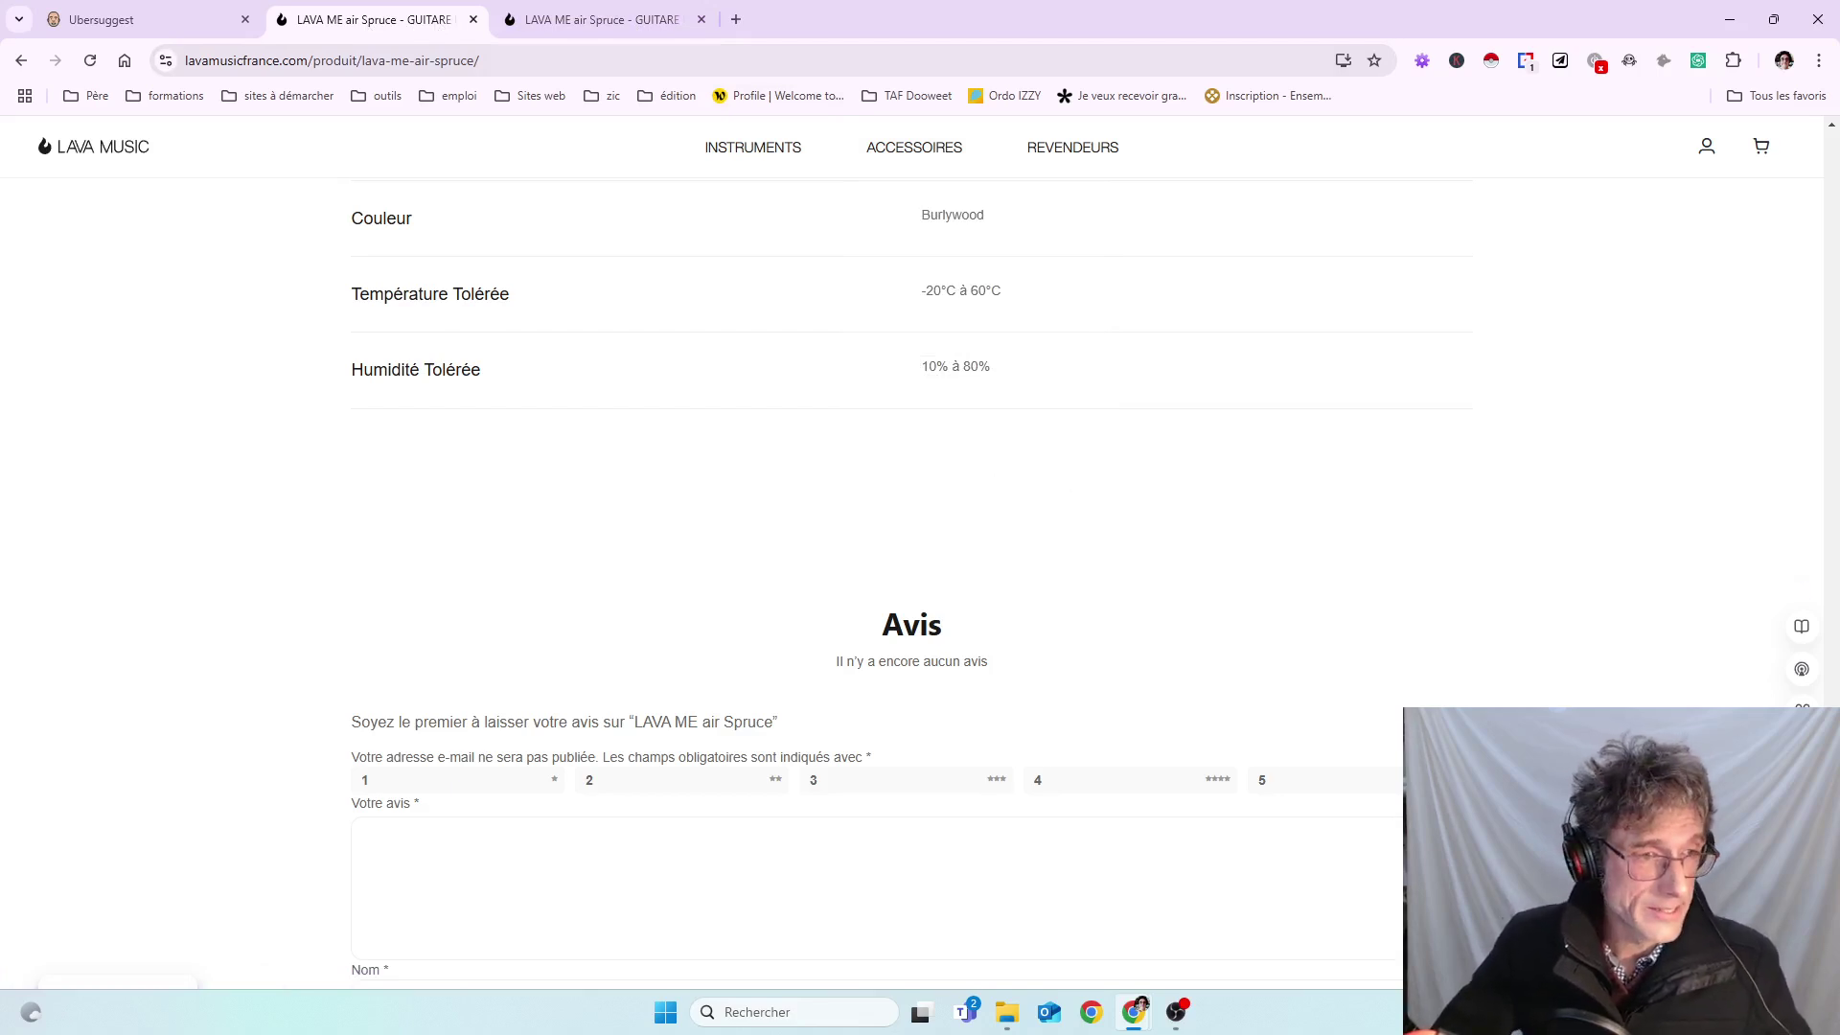
{"action": "left_click_drag", "start_coordinate": [1826, 767], "coordinate": [1657, 178]}
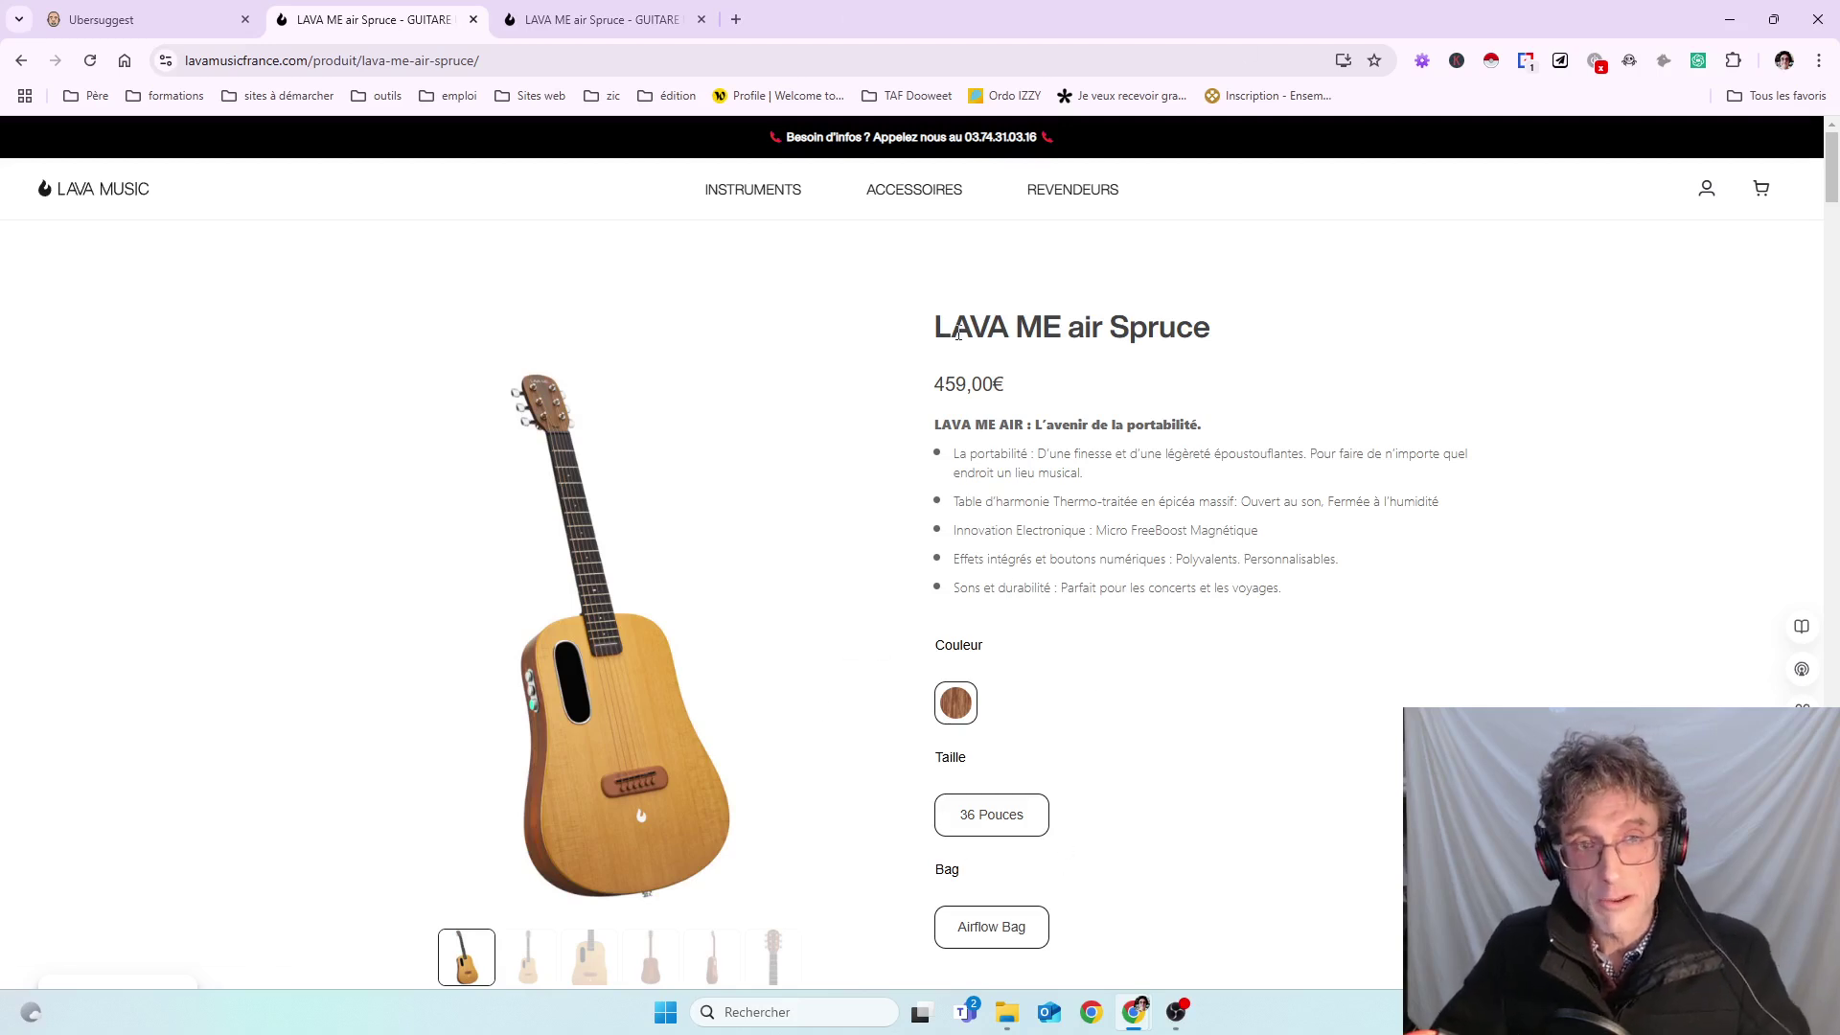
{"action": "scroll", "coordinate": [1006, 495], "scroll_direction": "down", "scroll_amount": 10}
{"action": "scroll", "coordinate": [1006, 495], "scroll_direction": "up", "scroll_amount": 10}
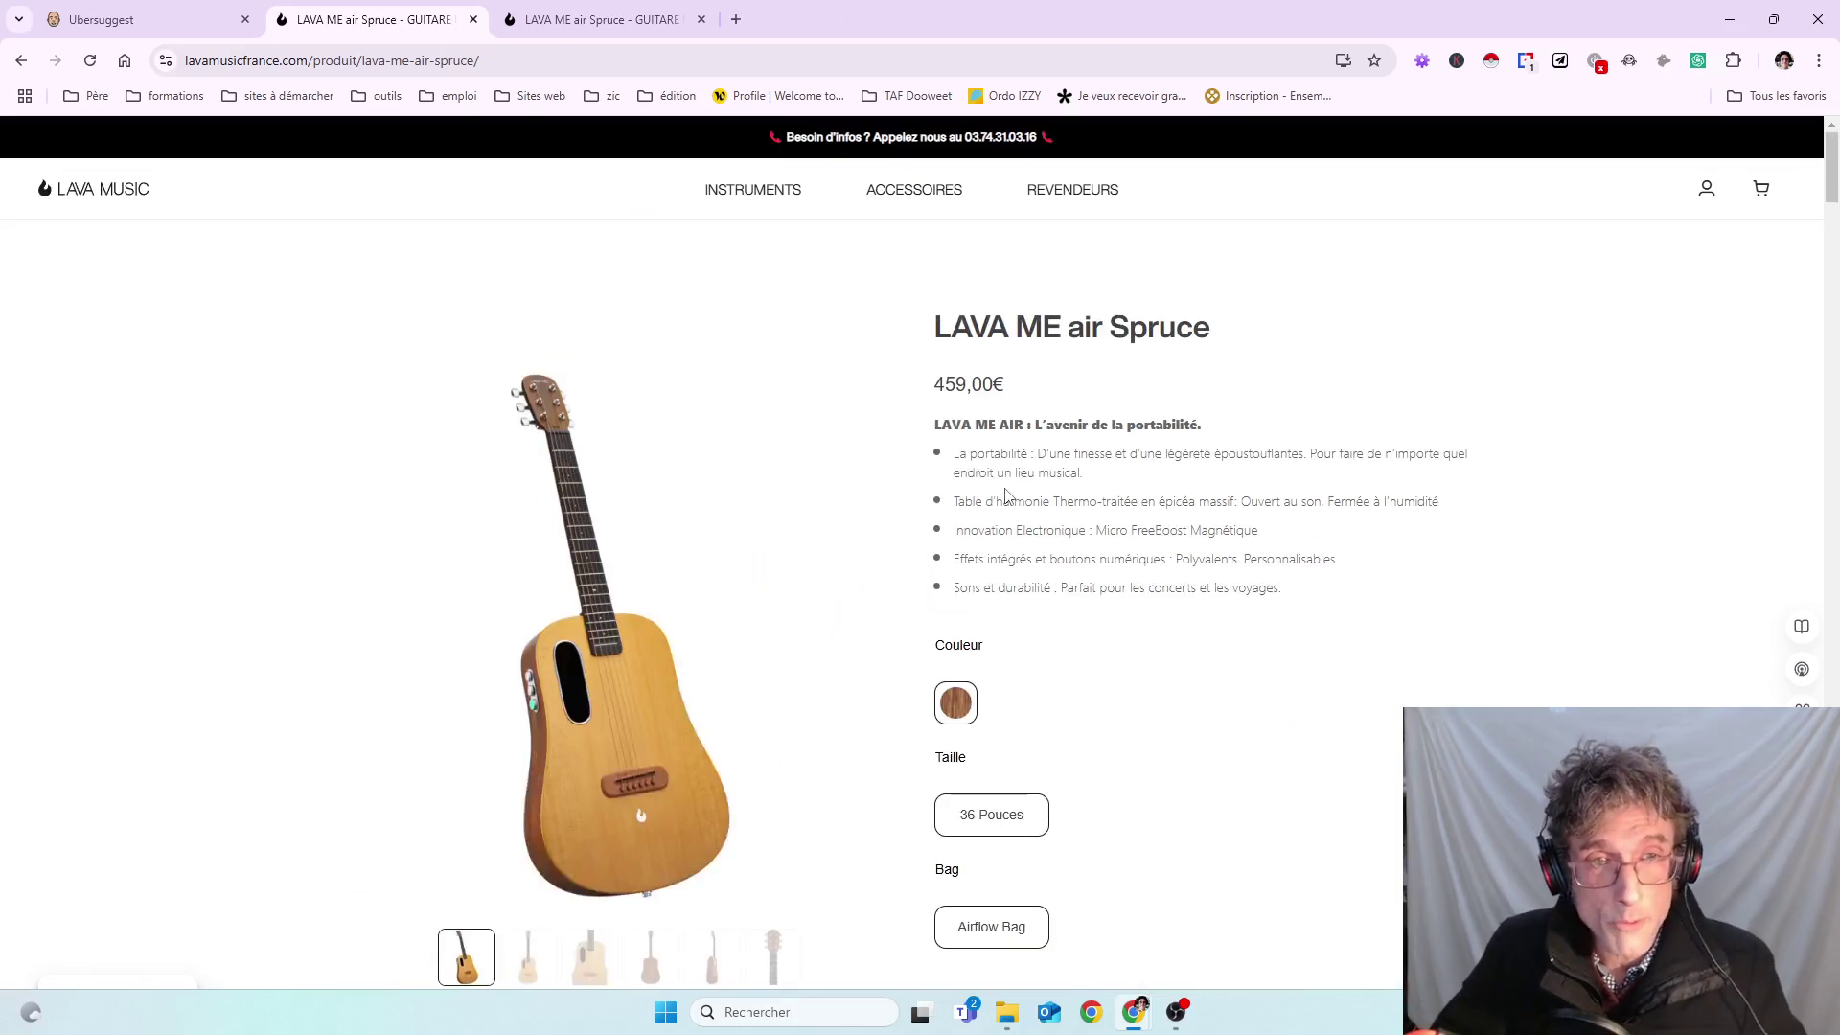
{"action": "mouse_move", "coordinate": [974, 192]}
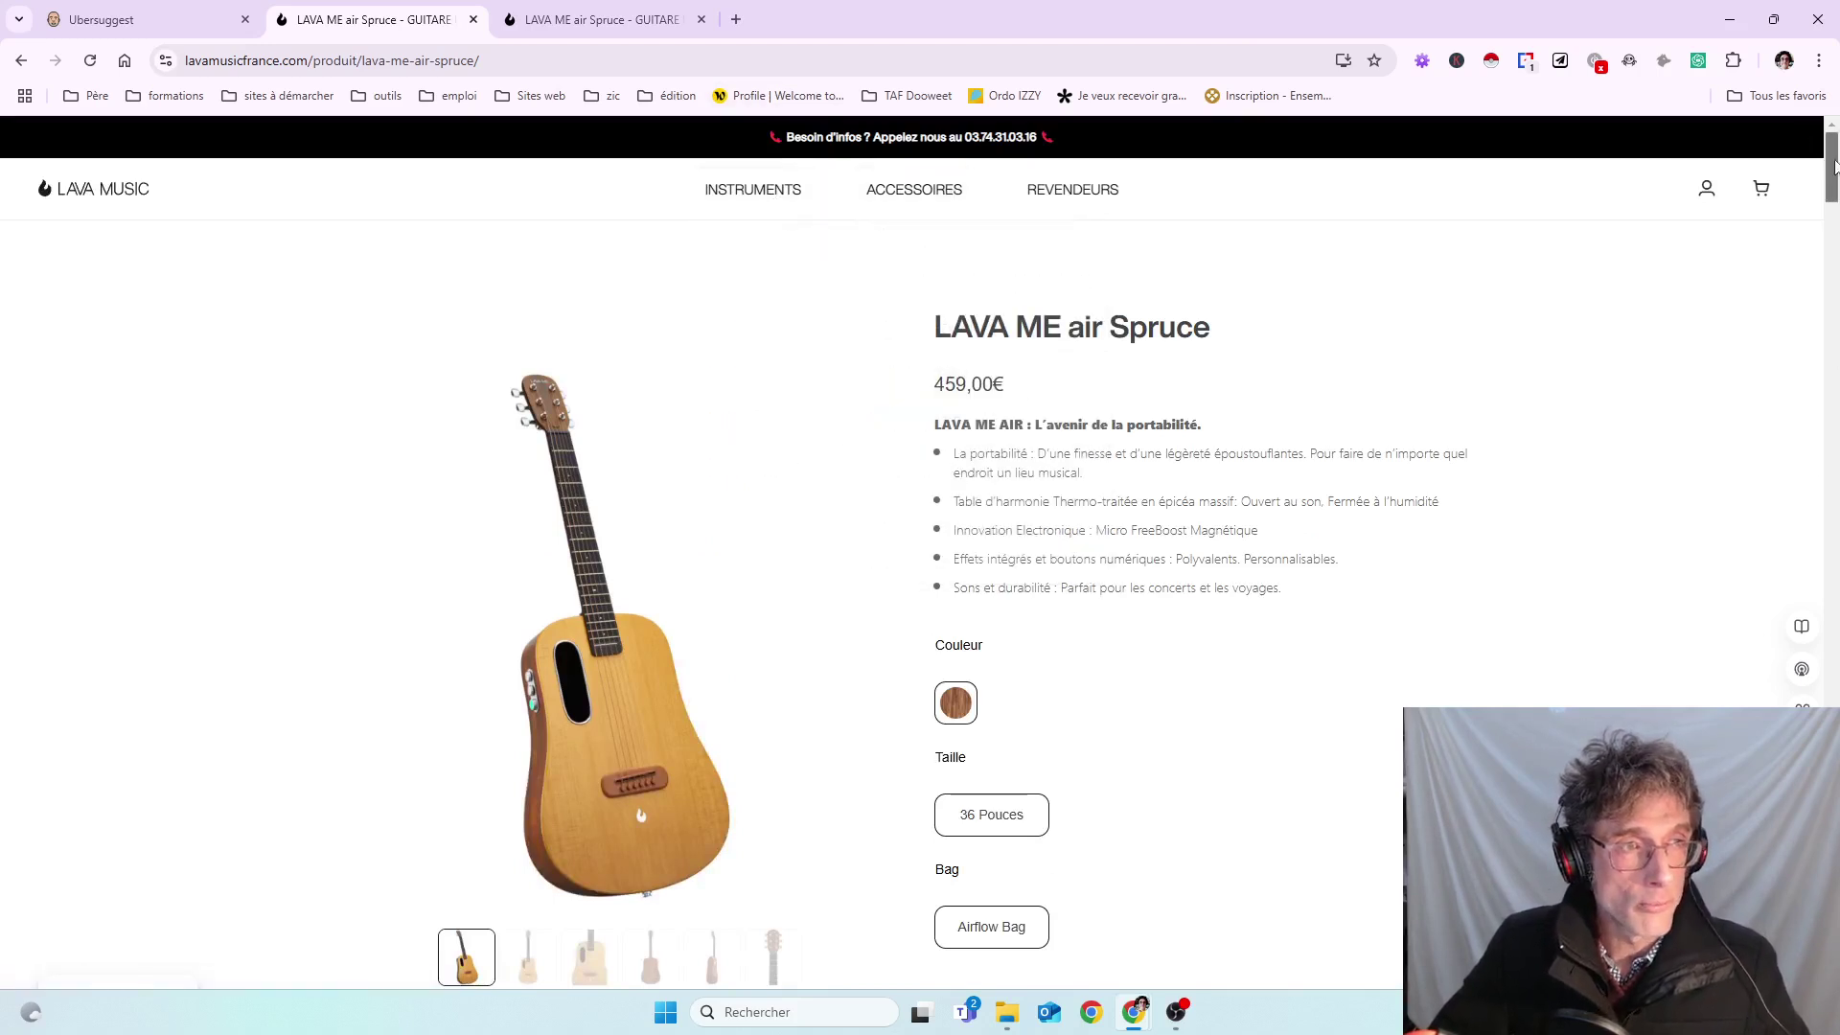
- Read the LAVA ME air Spruce feature headings and texts, including "Micro Magnétique Custom" and "Excitateur FreeBoost magique"
{"action": "scroll", "coordinate": [1834, 166], "scroll_direction": "down", "scroll_amount": 20}
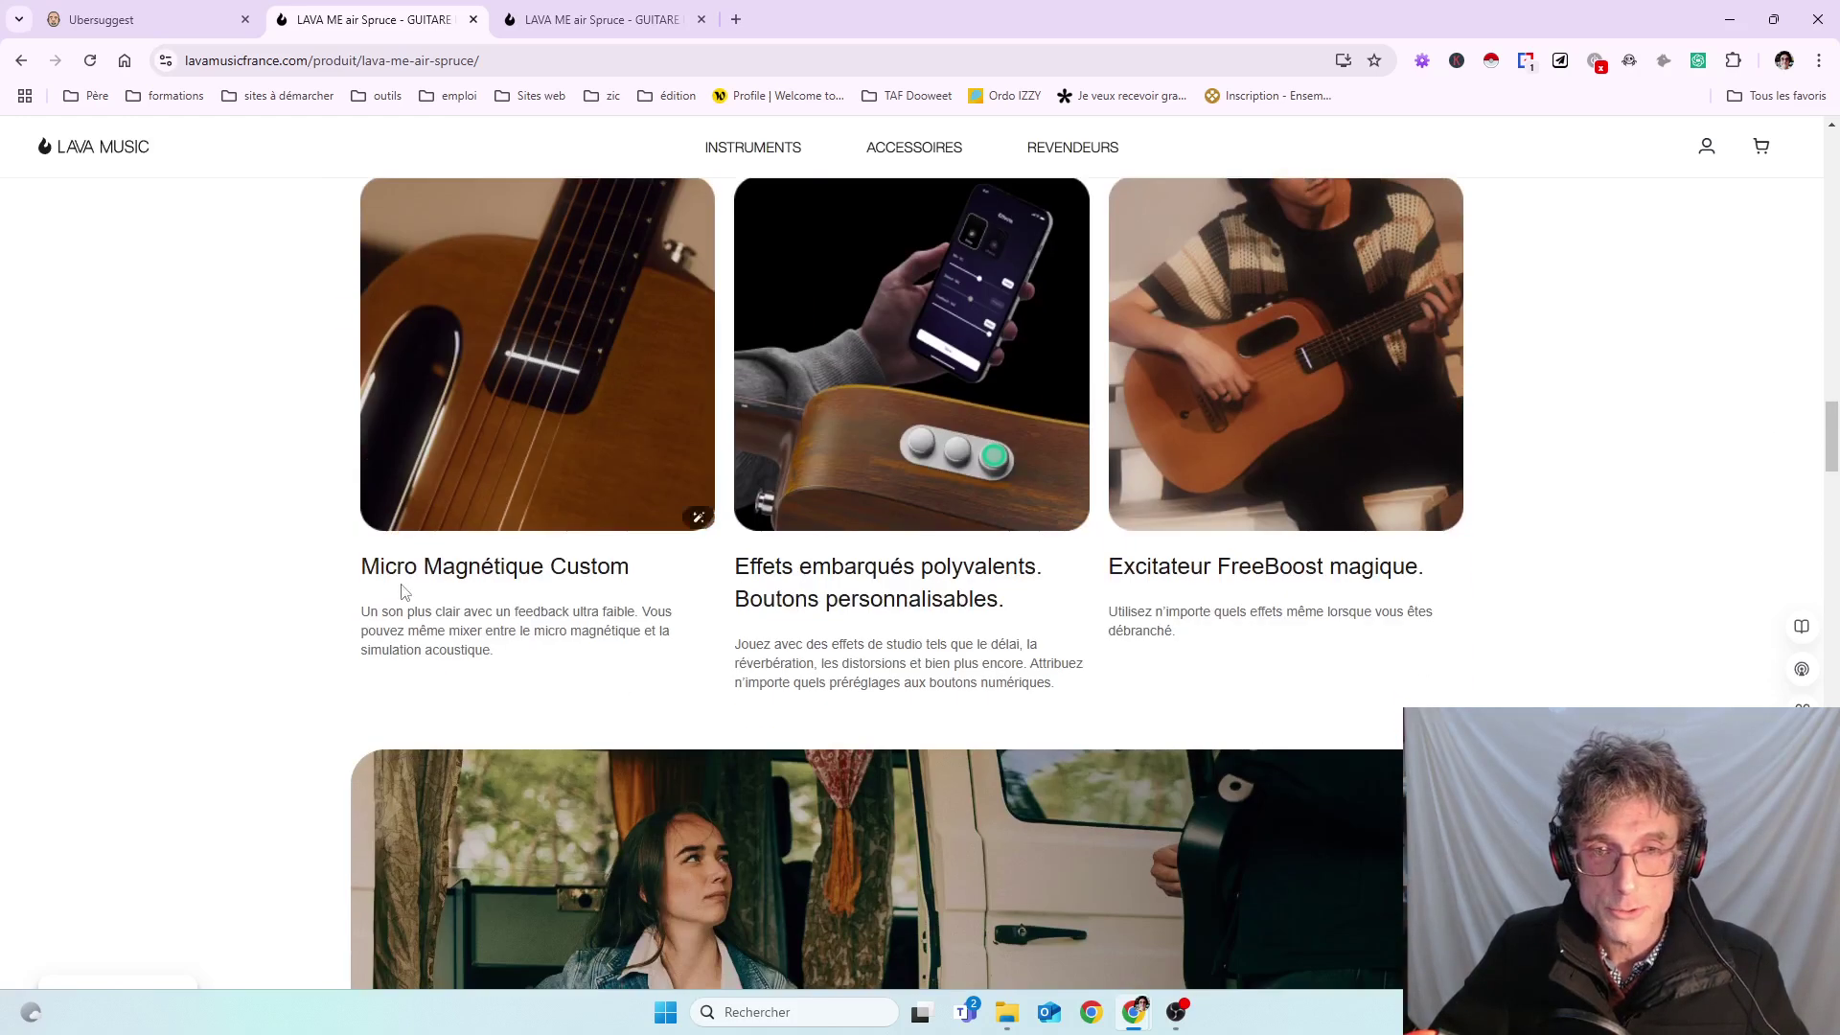
{"action": "scroll", "coordinate": [431, 565], "scroll_direction": "down", "scroll_amount": 4}
{"action": "scroll", "coordinate": [458, 538], "scroll_direction": "up", "scroll_amount": 4}
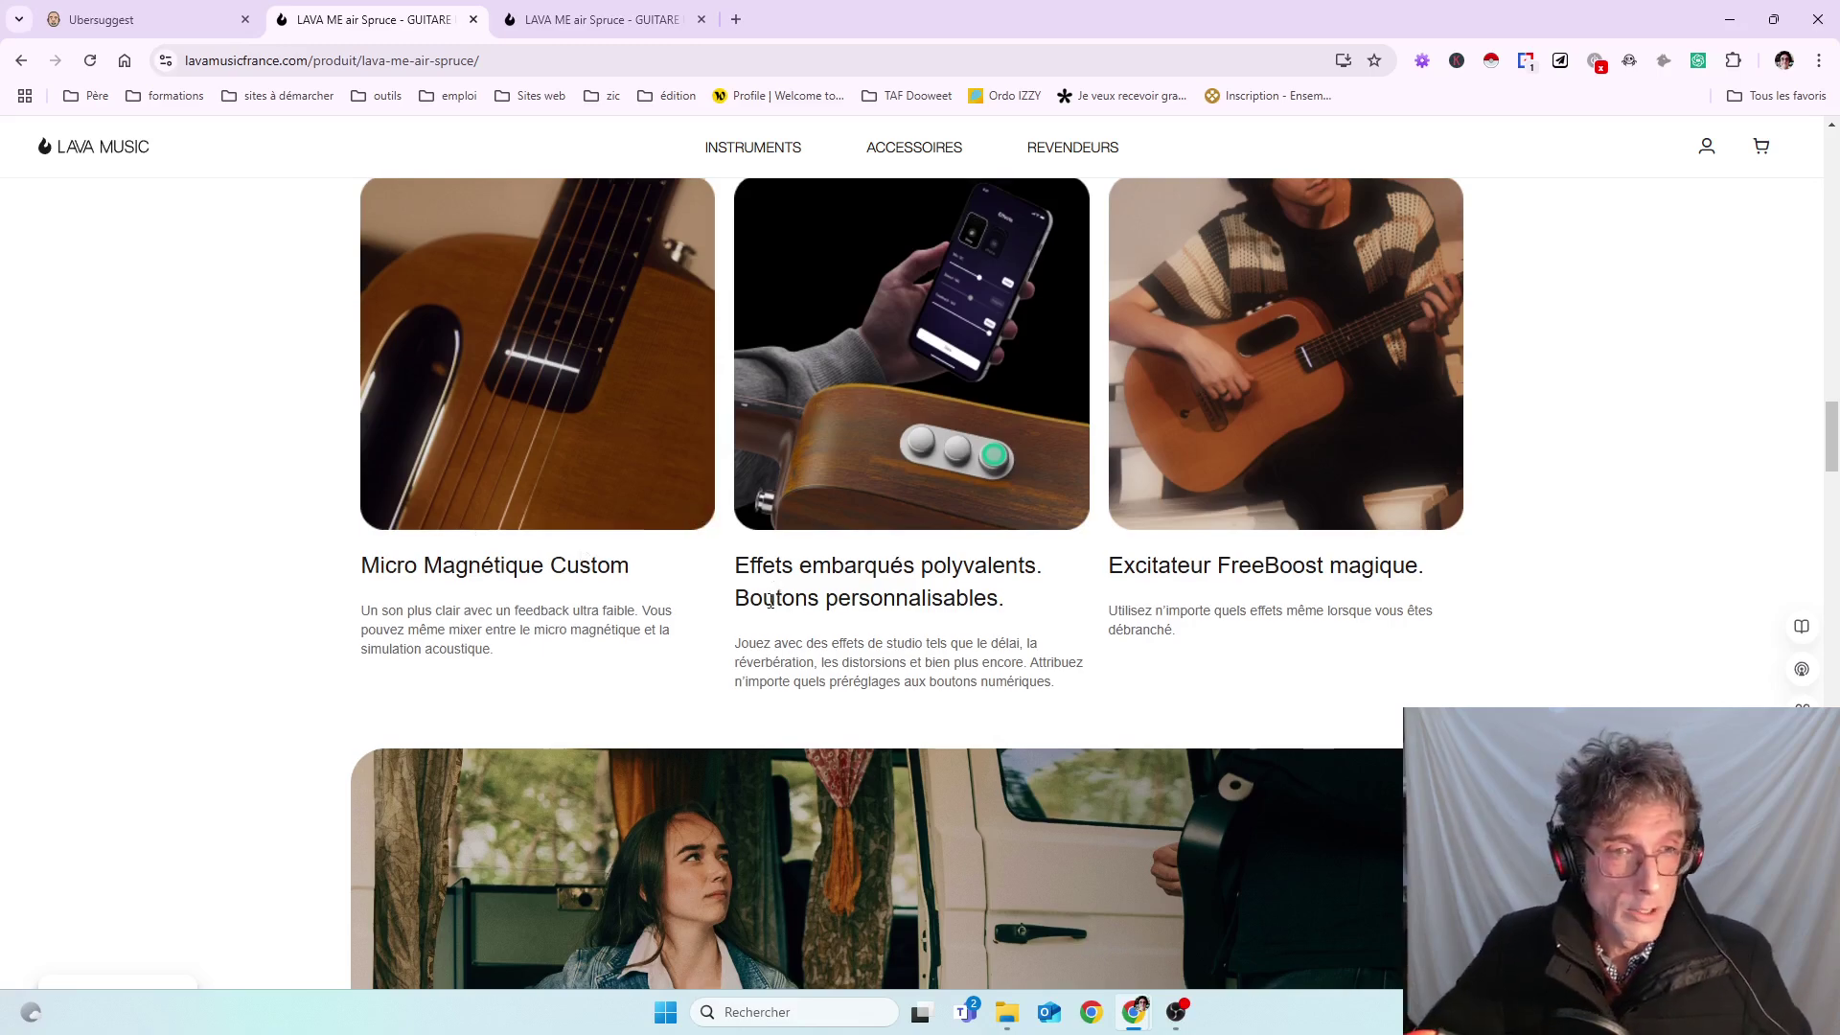
{"action": "scroll", "coordinate": [768, 606], "scroll_direction": "down", "scroll_amount": 4}
{"action": "scroll", "coordinate": [769, 605], "scroll_direction": "down", "scroll_amount": 20}
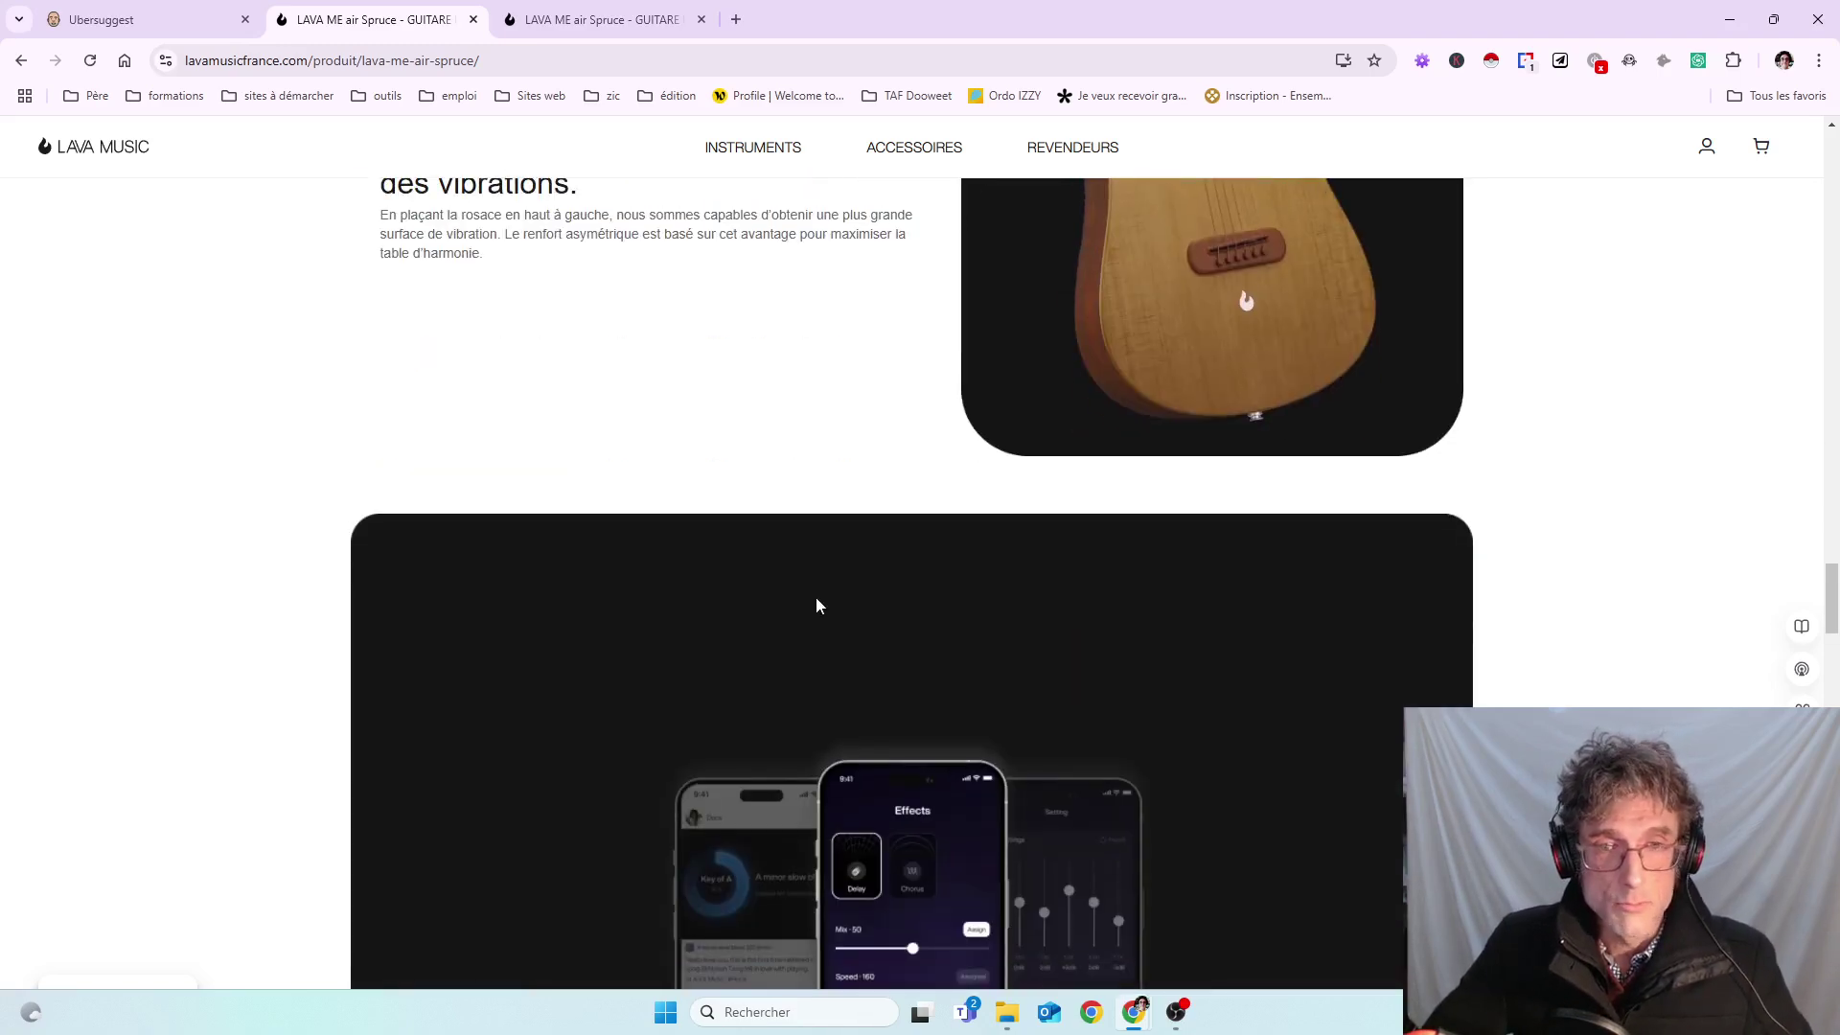
- Check the LAVA ME air Spruce effects app image, the "Spécifications" table and the "Avis" section
{"action": "scroll", "coordinate": [847, 735], "scroll_direction": "down", "scroll_amount": 1}
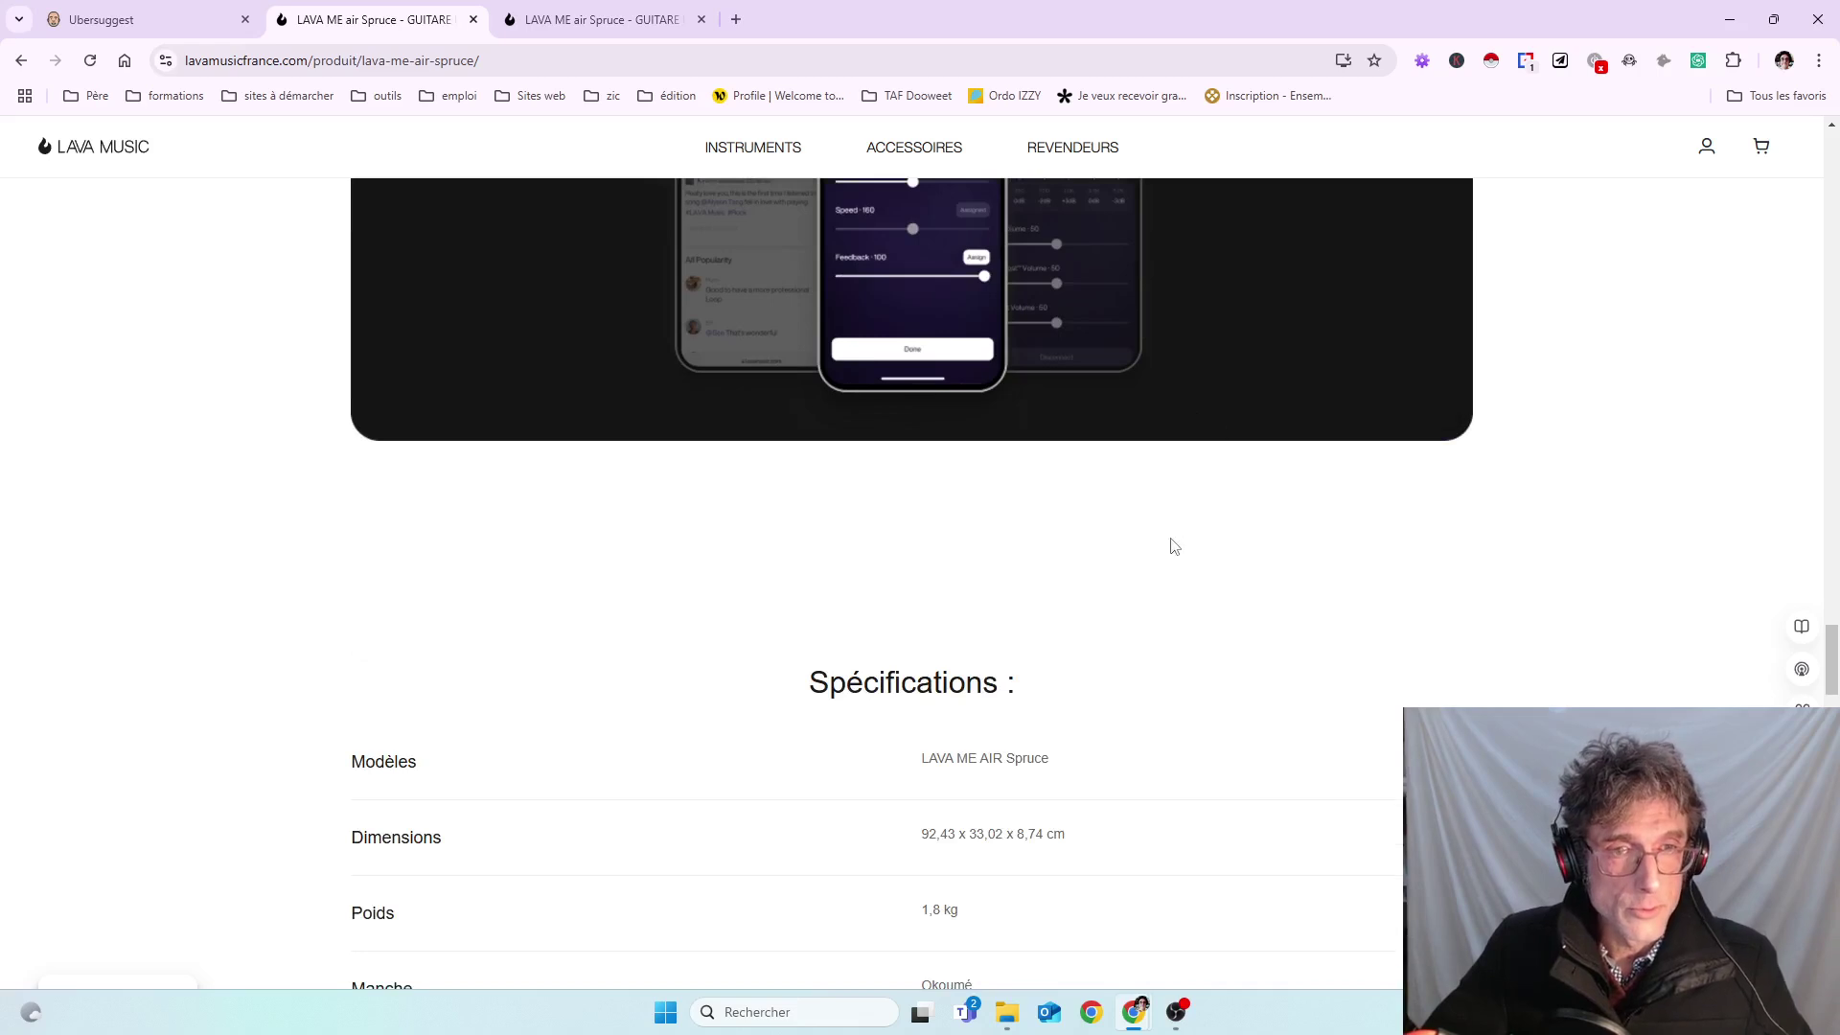
{"action": "scroll", "coordinate": [1171, 539], "scroll_direction": "up", "scroll_amount": 4}
{"action": "scroll", "coordinate": [1011, 652], "scroll_direction": "down", "scroll_amount": 4}
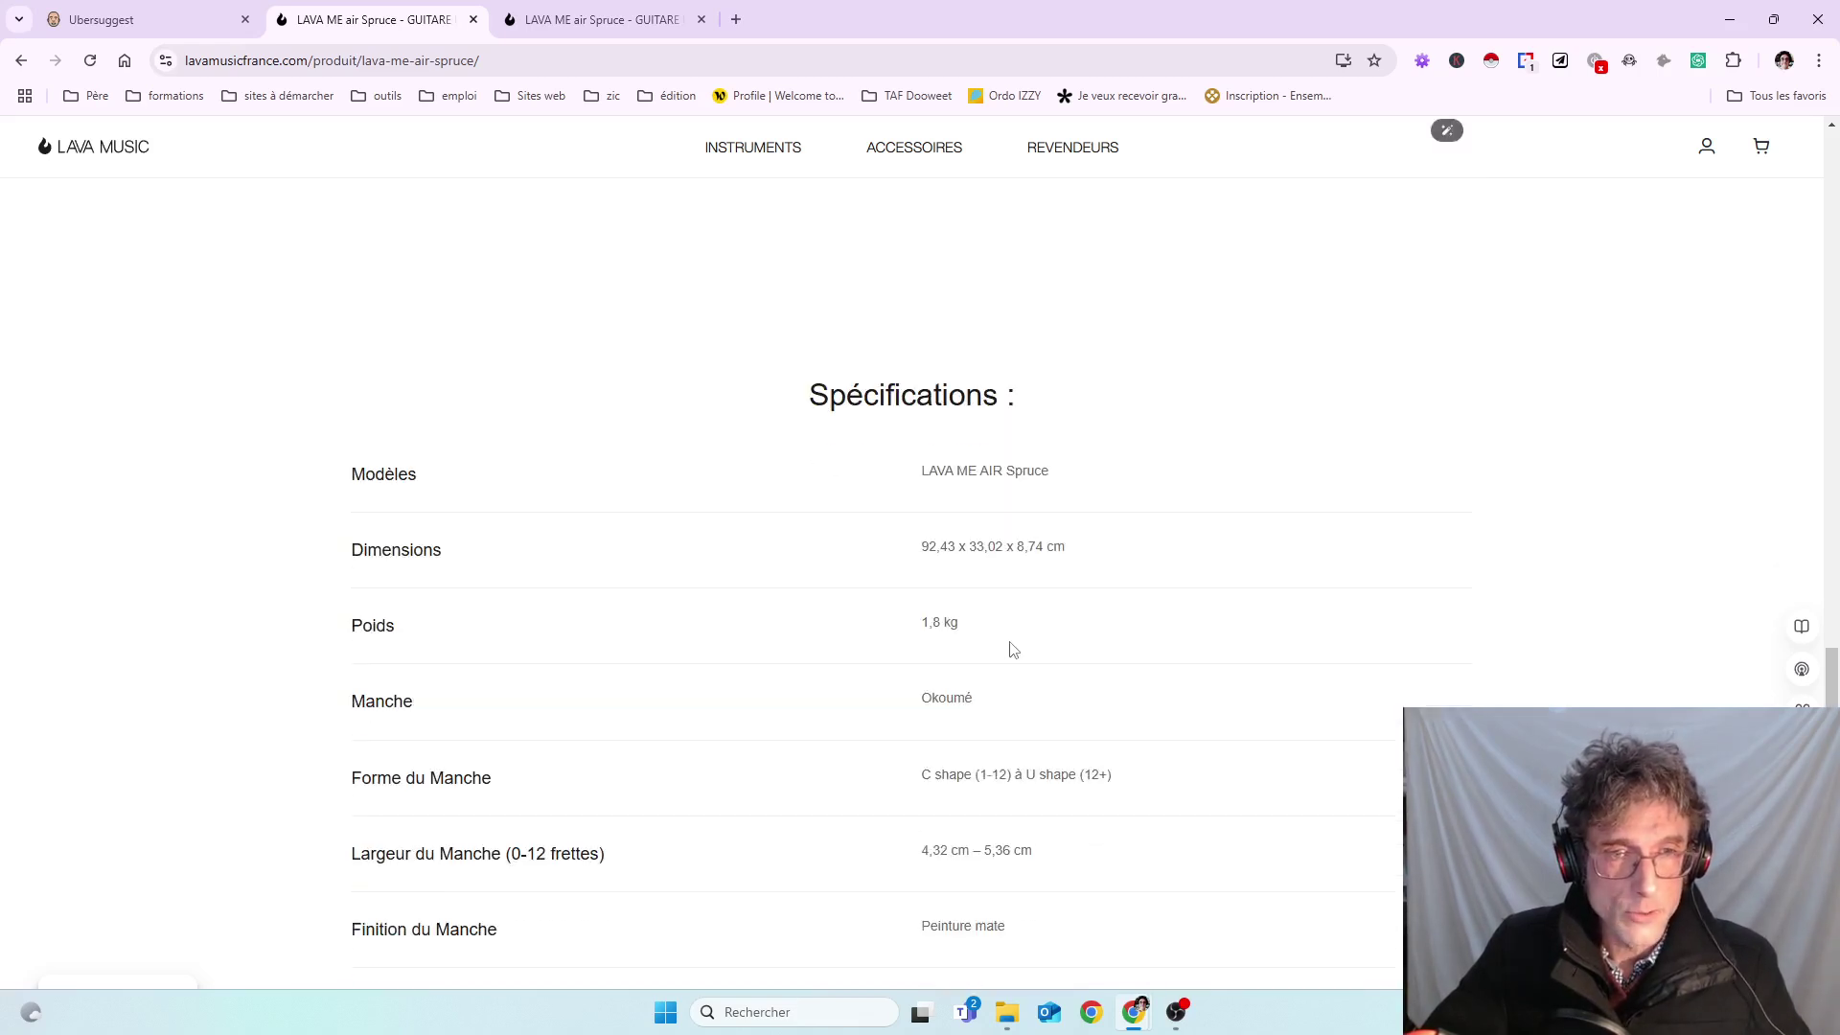
{"action": "scroll", "coordinate": [1174, 472], "scroll_direction": "up", "scroll_amount": 4}
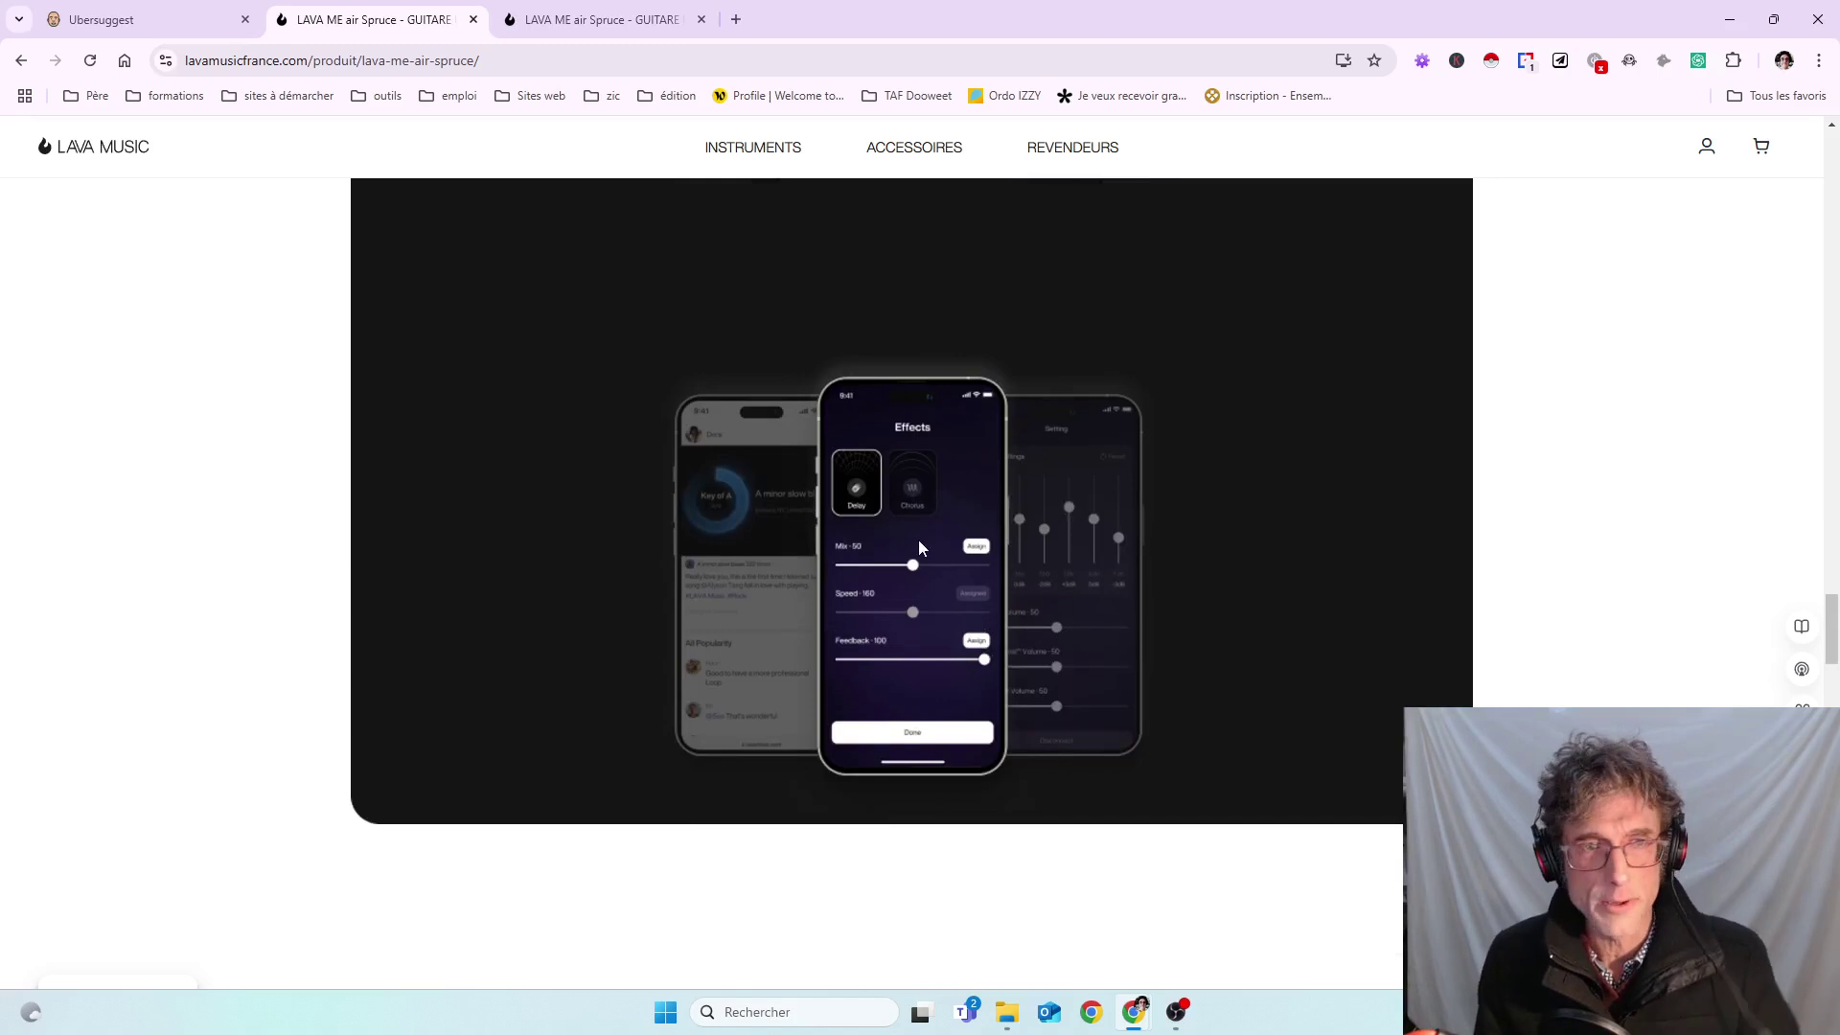
{"action": "scroll", "coordinate": [910, 527], "scroll_direction": "down", "scroll_amount": 15}
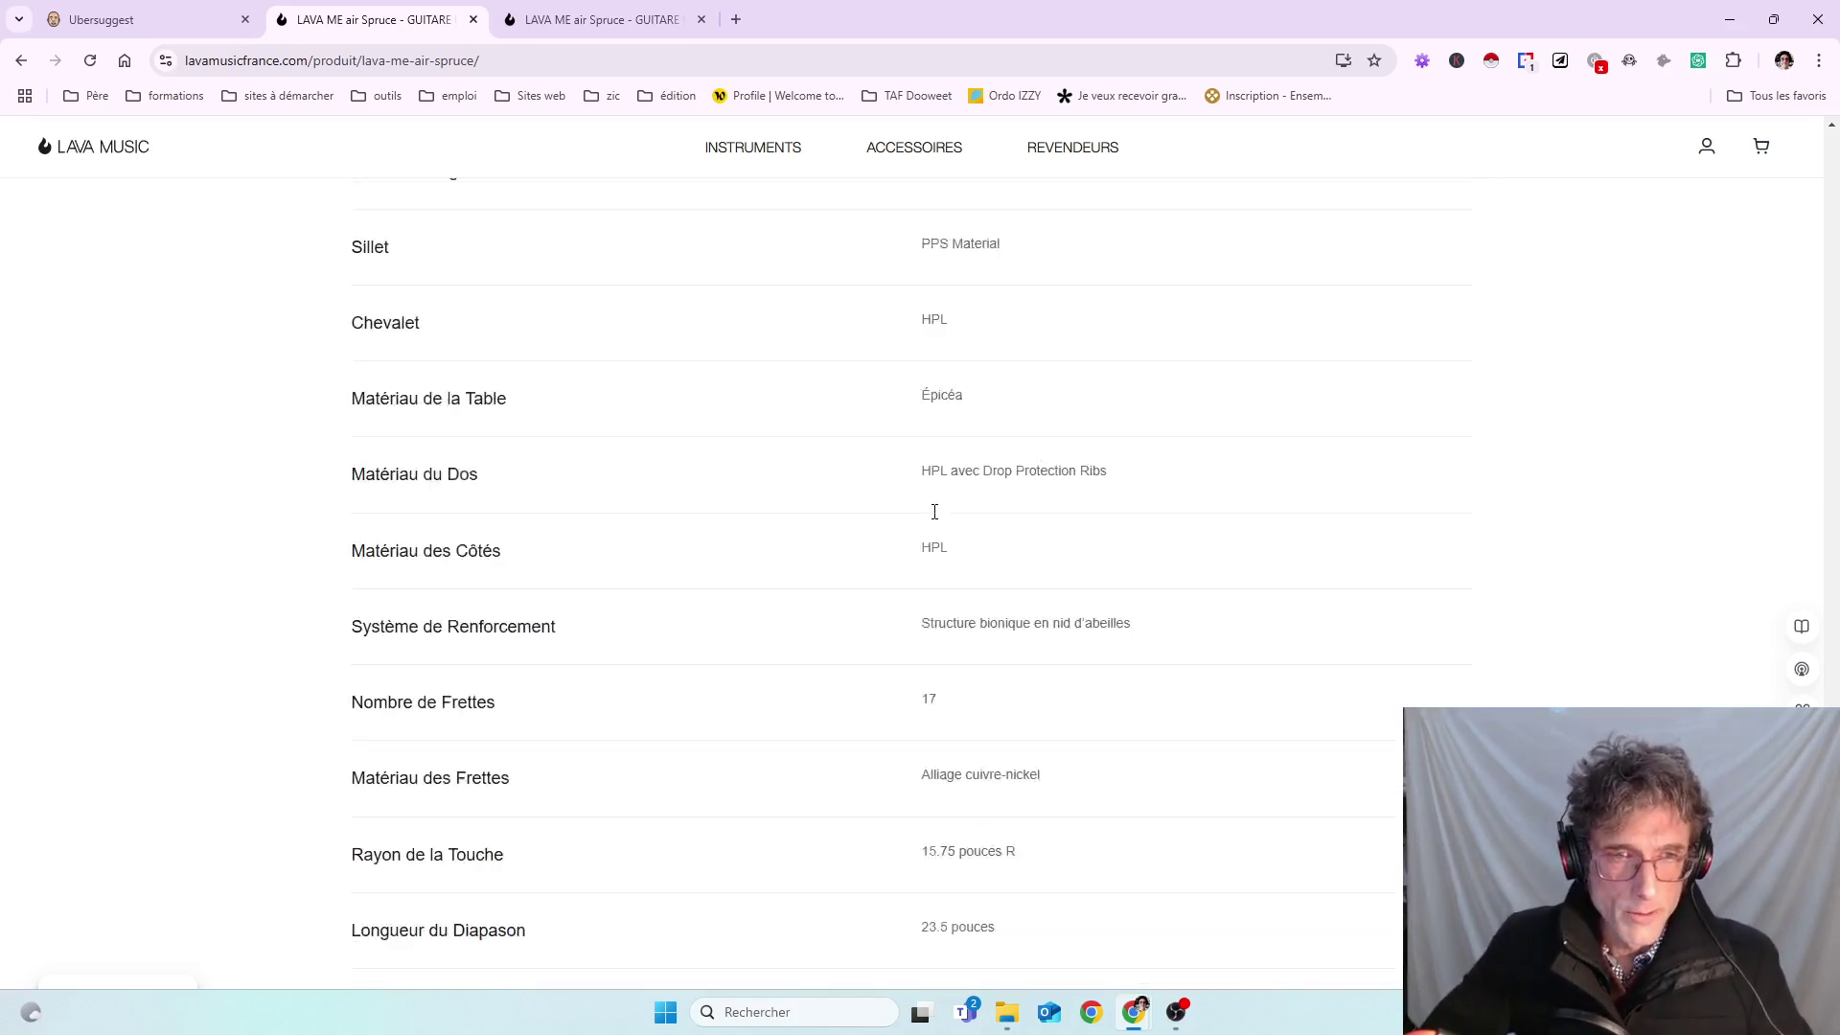
{"action": "scroll", "coordinate": [934, 512], "scroll_direction": "down", "scroll_amount": 12}
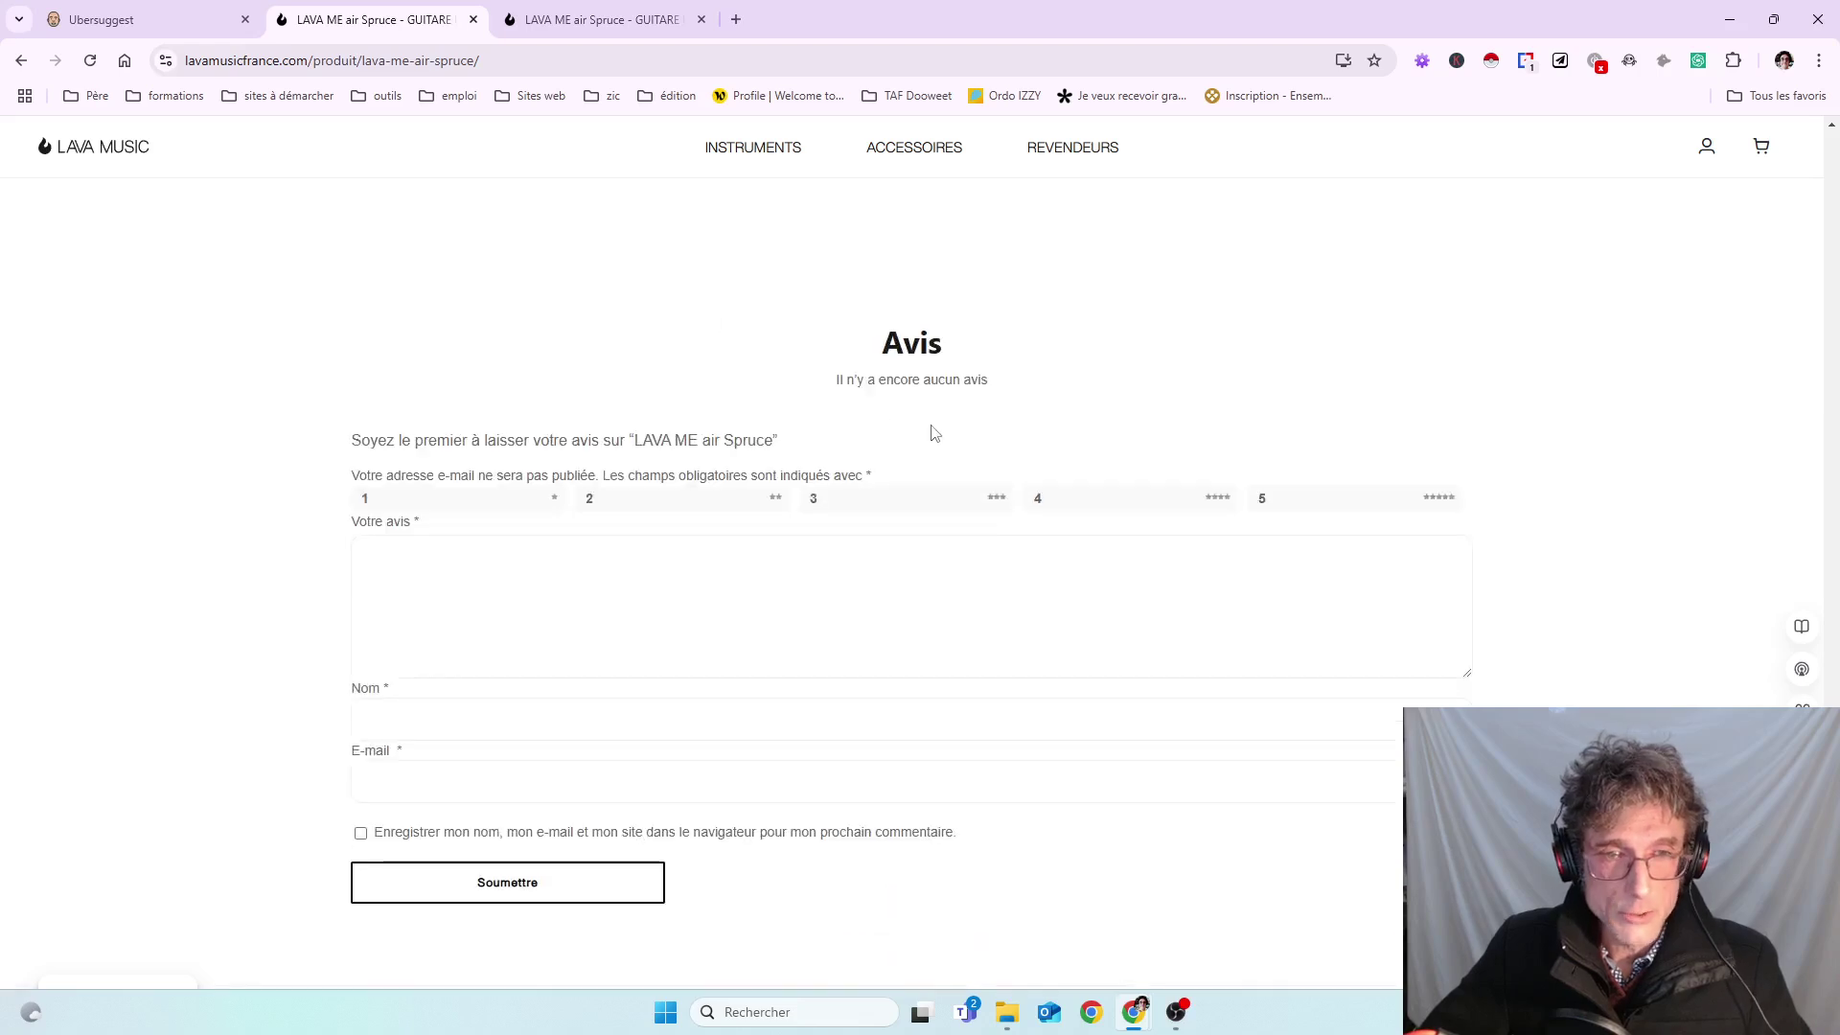
- Return to the LAVA ME air Spruce product header and close the duplicate browser tab of this page
{"action": "left_click_drag", "start_coordinate": [1831, 920], "coordinate": [1831, 134]}
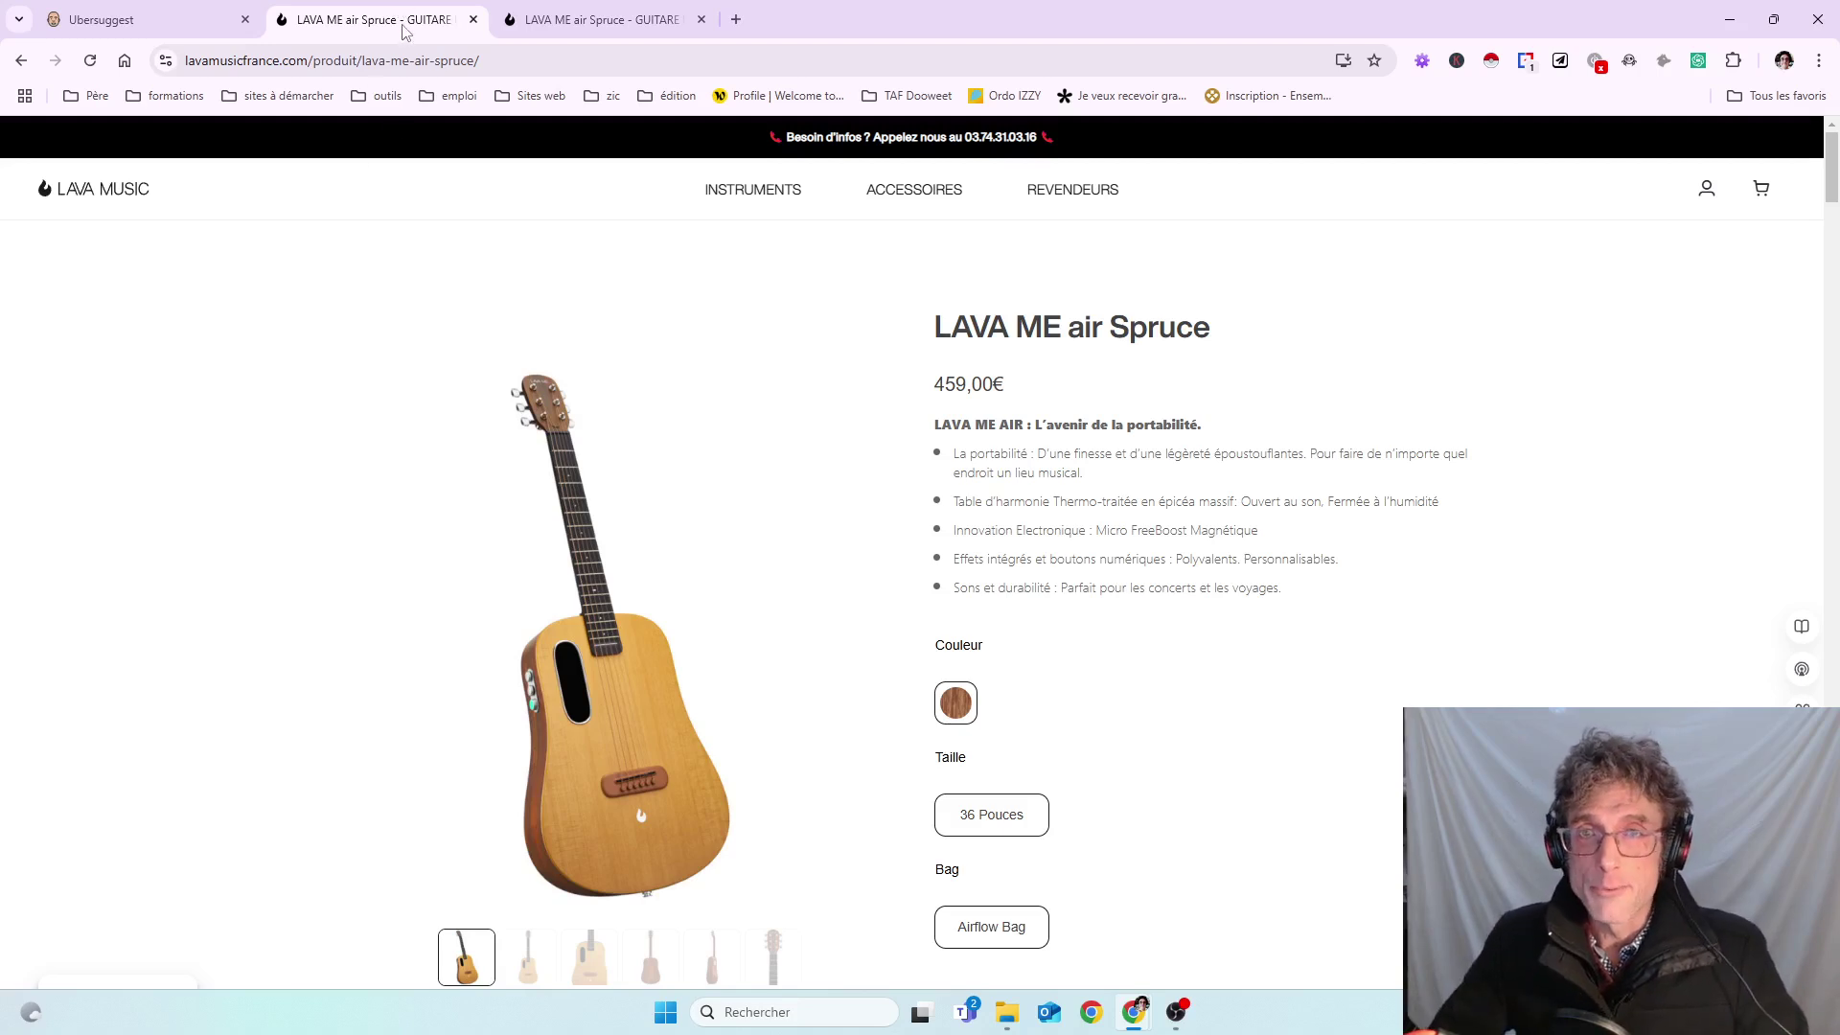
{"action": "left_click", "coordinate": [701, 19]}
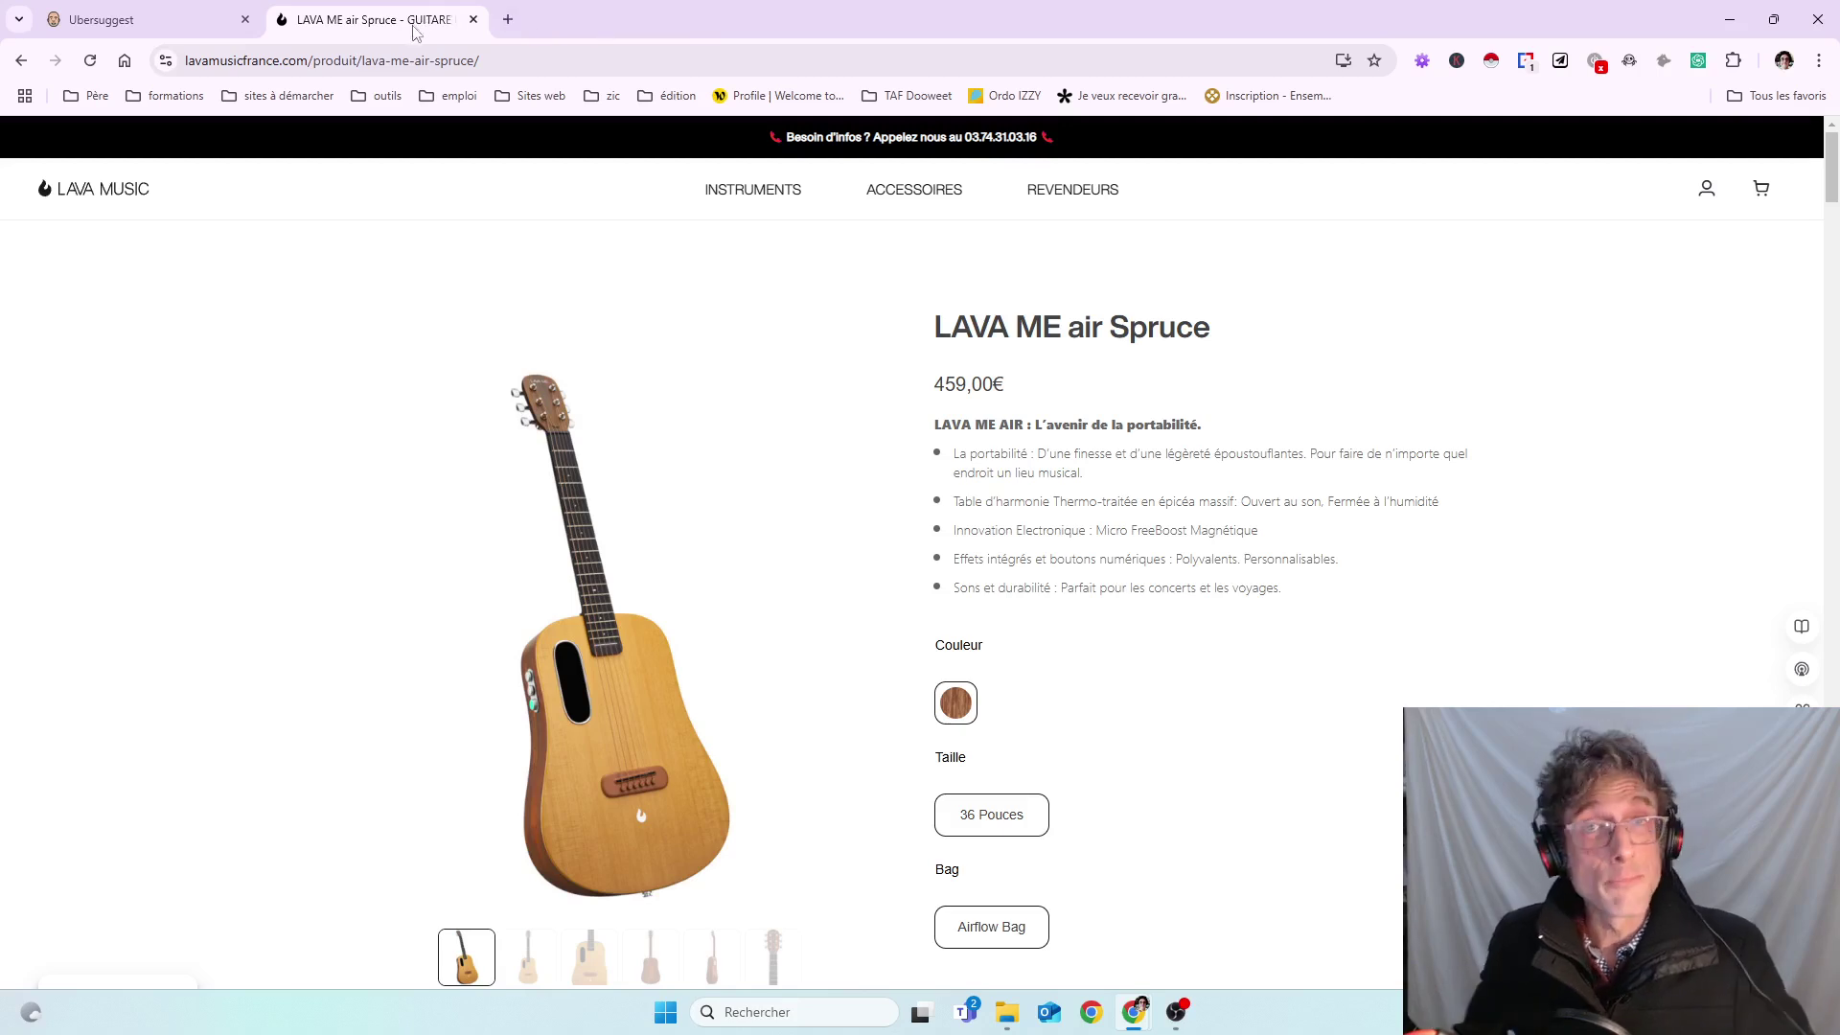